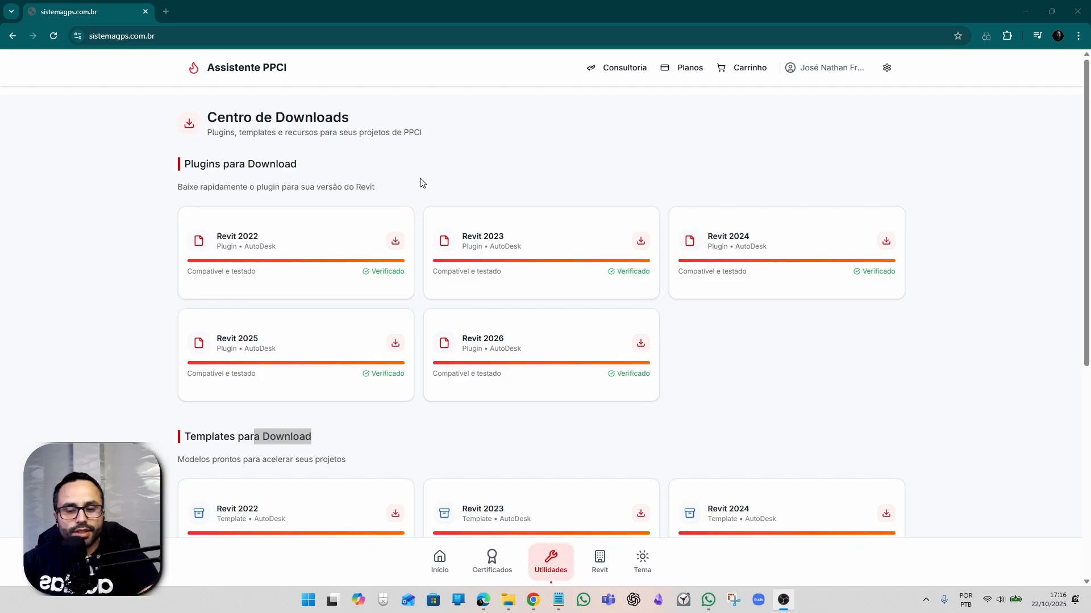
# Download the Revit 2026 plugin and extract AssistentePPCI(2026).zip to its default folder in Downloads using File Explorer.
pyautogui.click(640, 347)
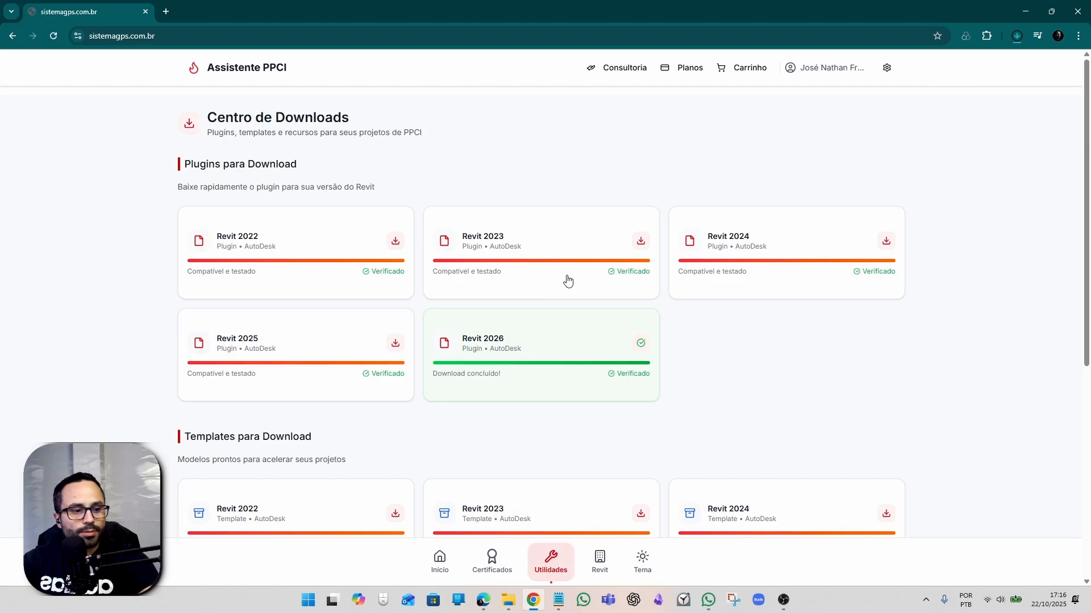
pyautogui.click(507, 600)
pyautogui.click(225, 119)
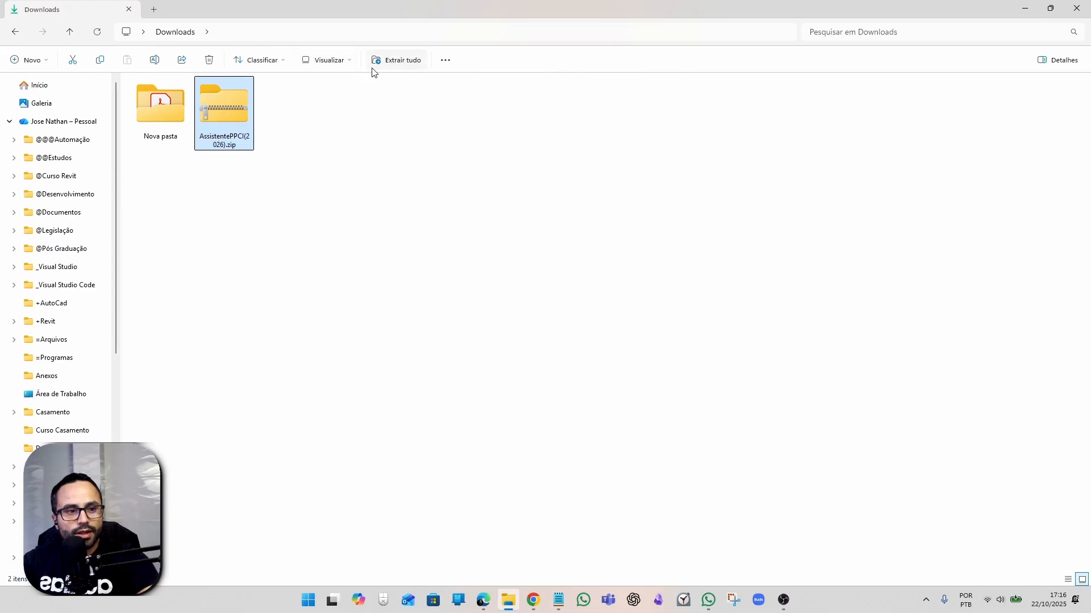
pyautogui.rightClick(227, 117)
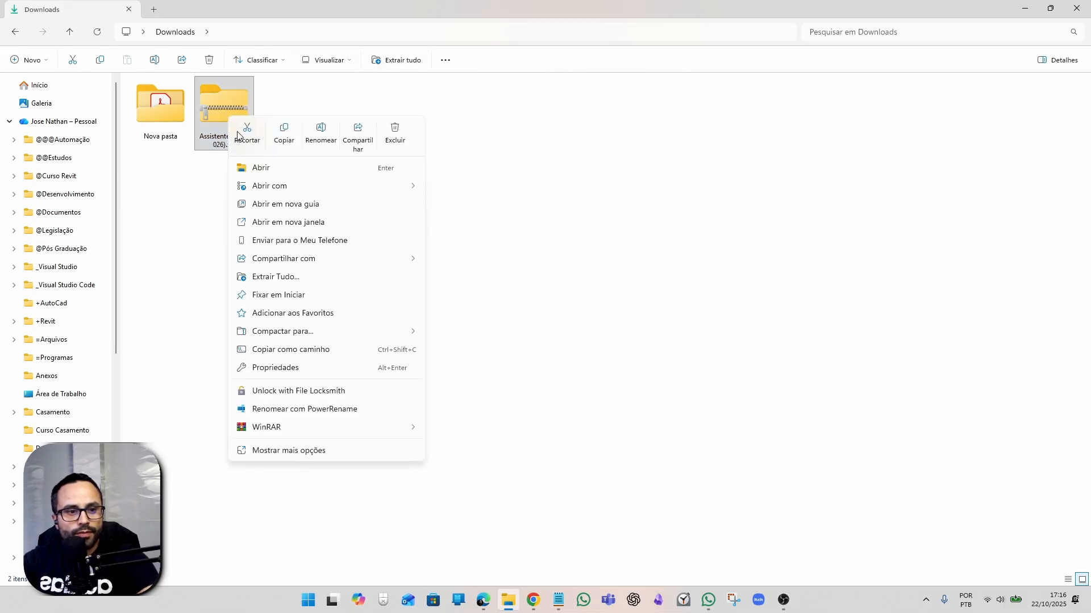
pyautogui.click(288, 277)
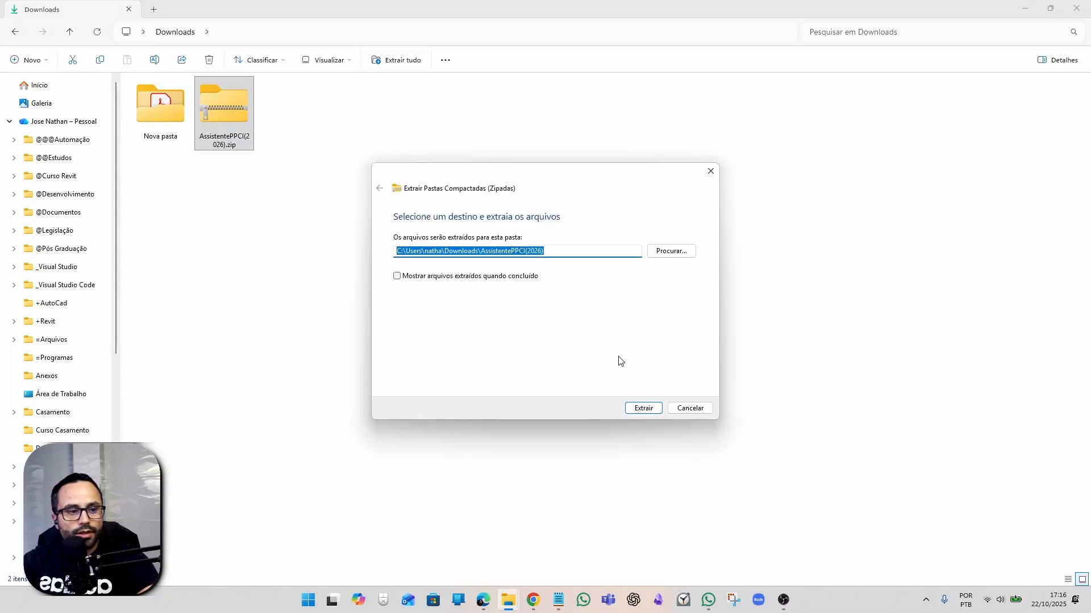
pyautogui.click(642, 408)
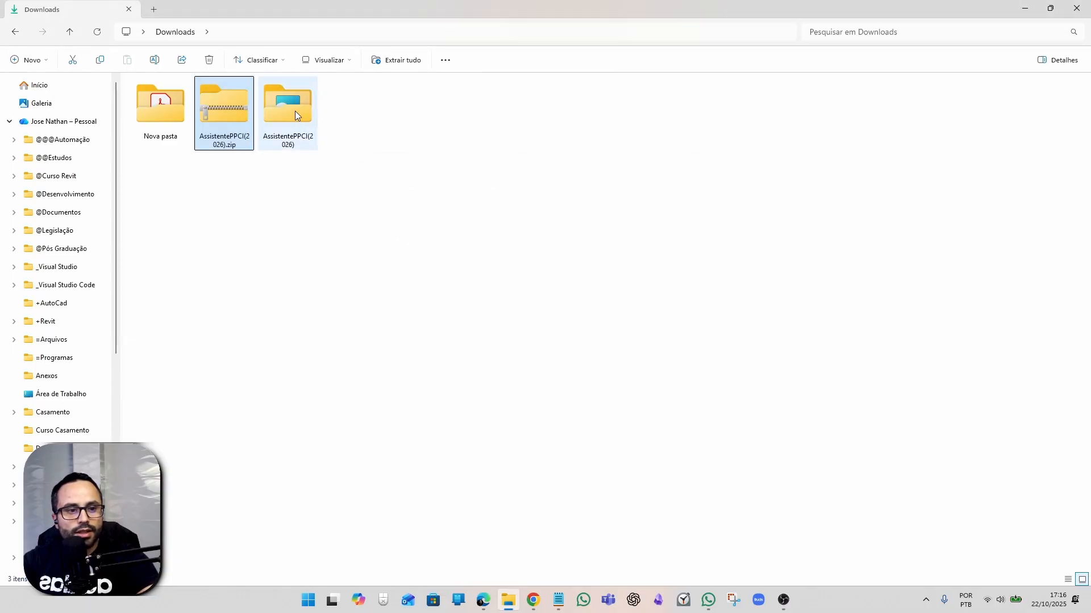
# Run AssistentePPCI(2026).msi from the extracted folder, choosing to execute it anyway despite the SmartScreen block.
pyautogui.doubleClick(291, 116)
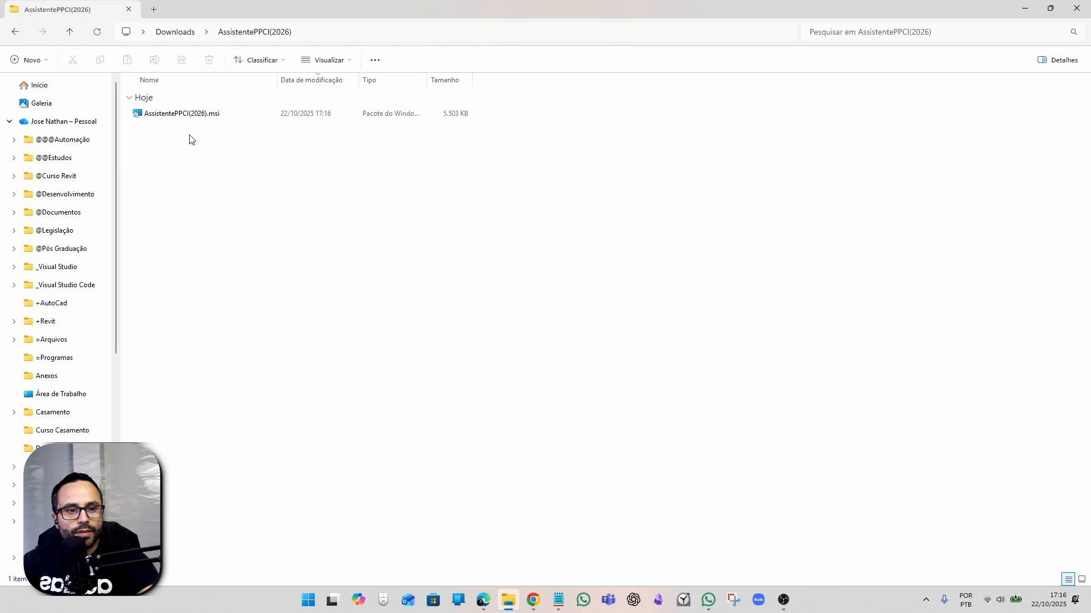
pyautogui.doubleClick(178, 116)
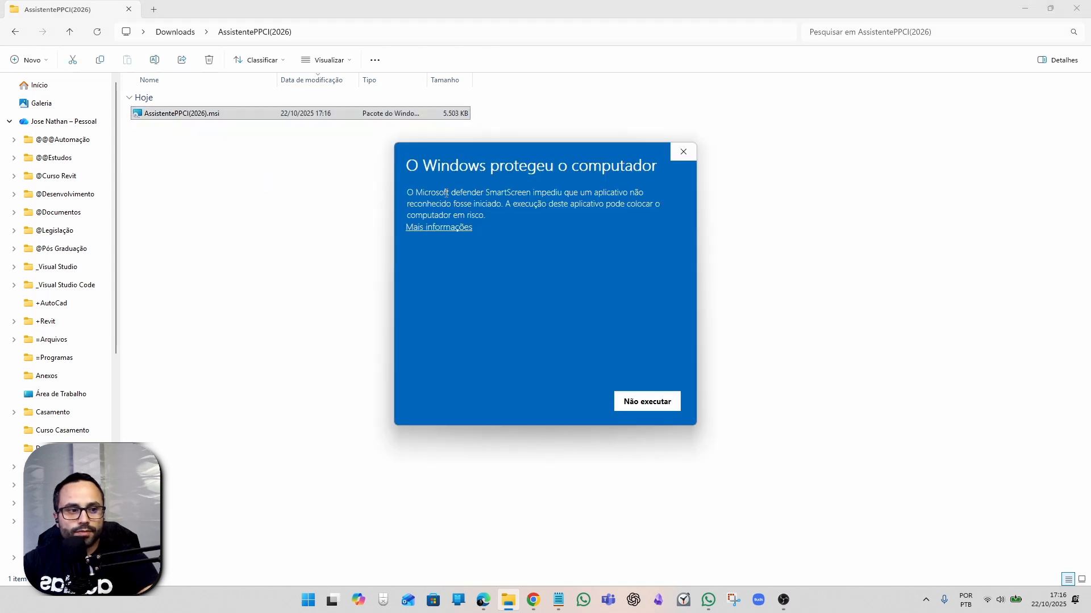
pyautogui.click(684, 153)
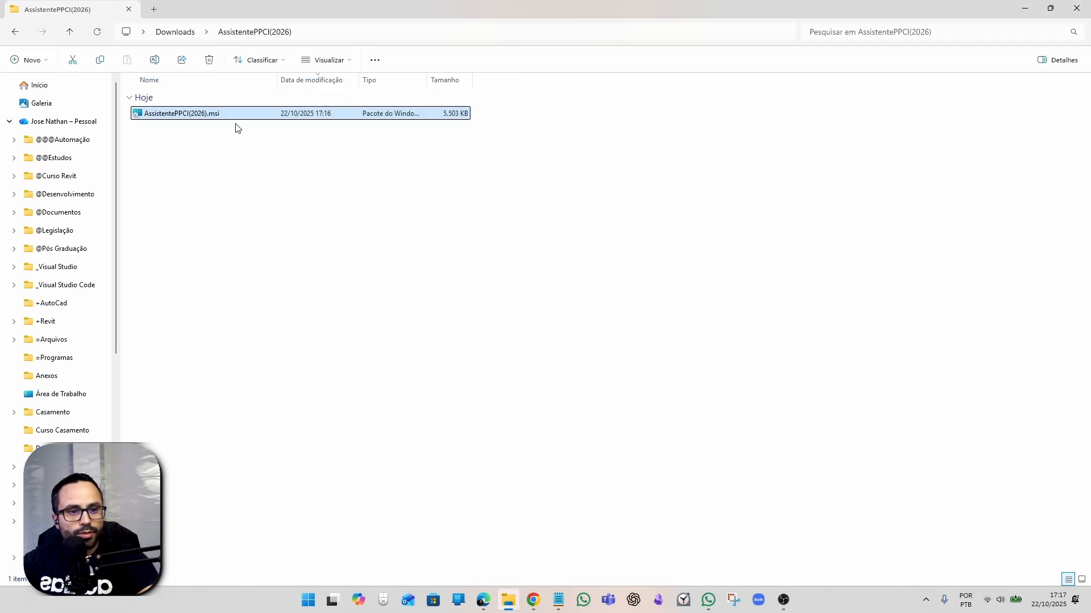
pyautogui.doubleClick(181, 114)
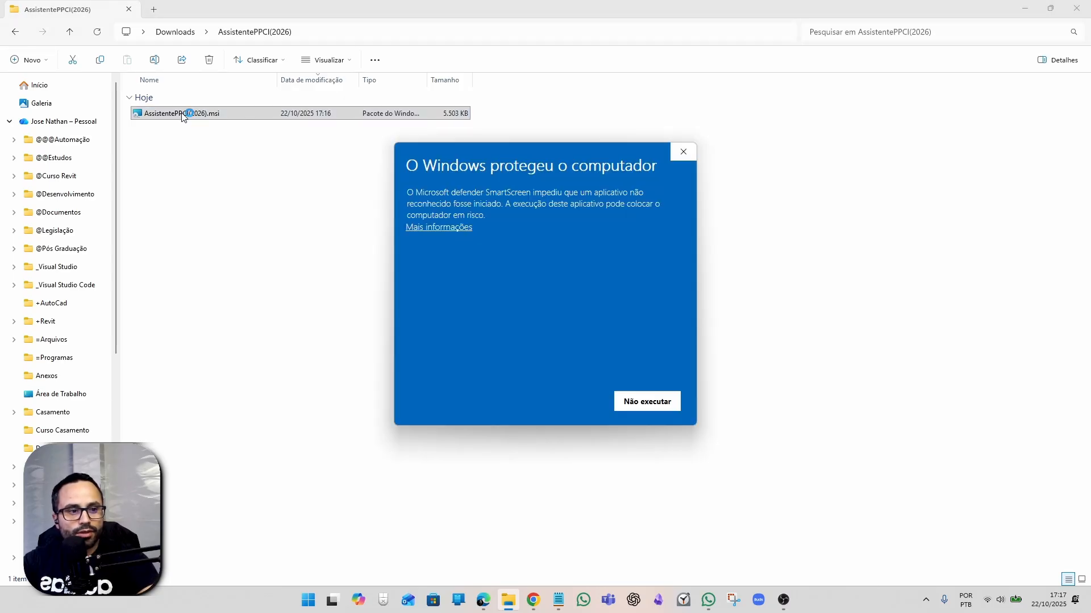
pyautogui.click(452, 227)
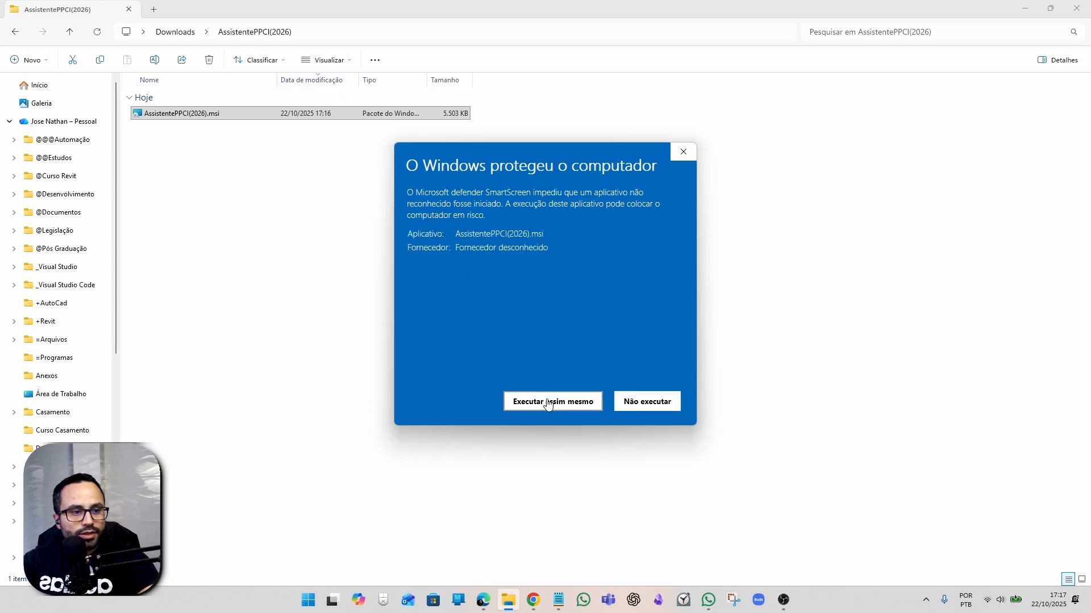
pyautogui.click(568, 404)
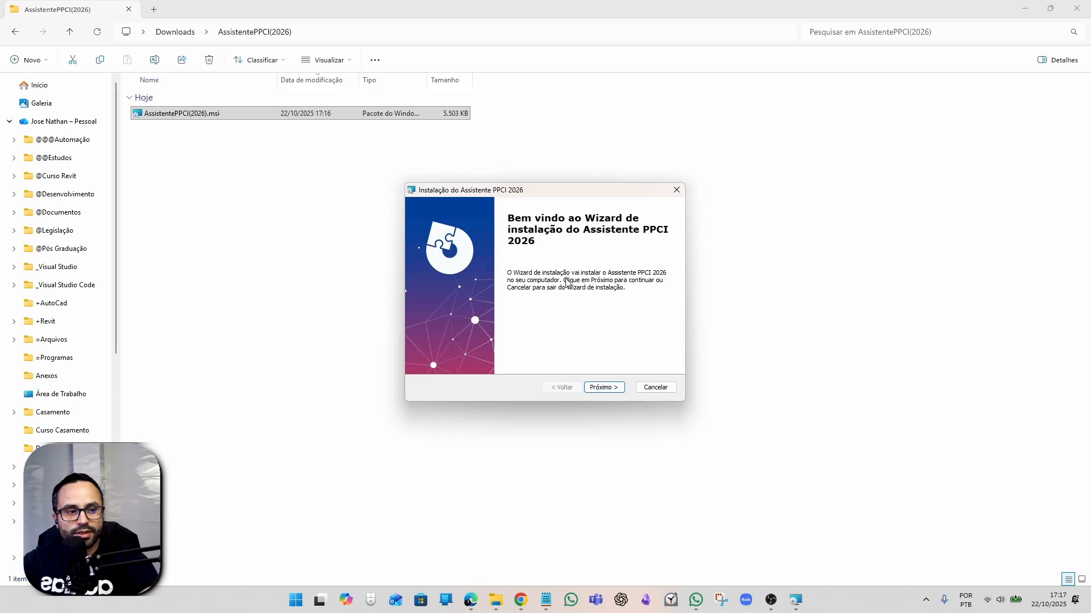
# Install Assistente PPCI 2026 in the default folder C:\ProgramData\Autodesk\Revit\Addins\2026\ and finish the wizard.
pyautogui.click(605, 388)
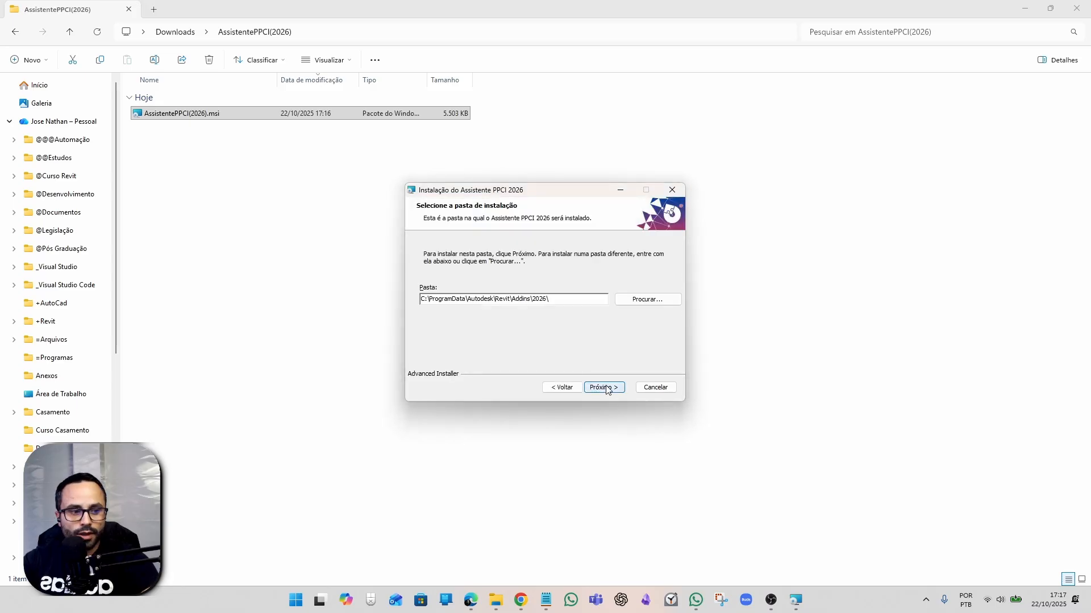
pyautogui.click(605, 388)
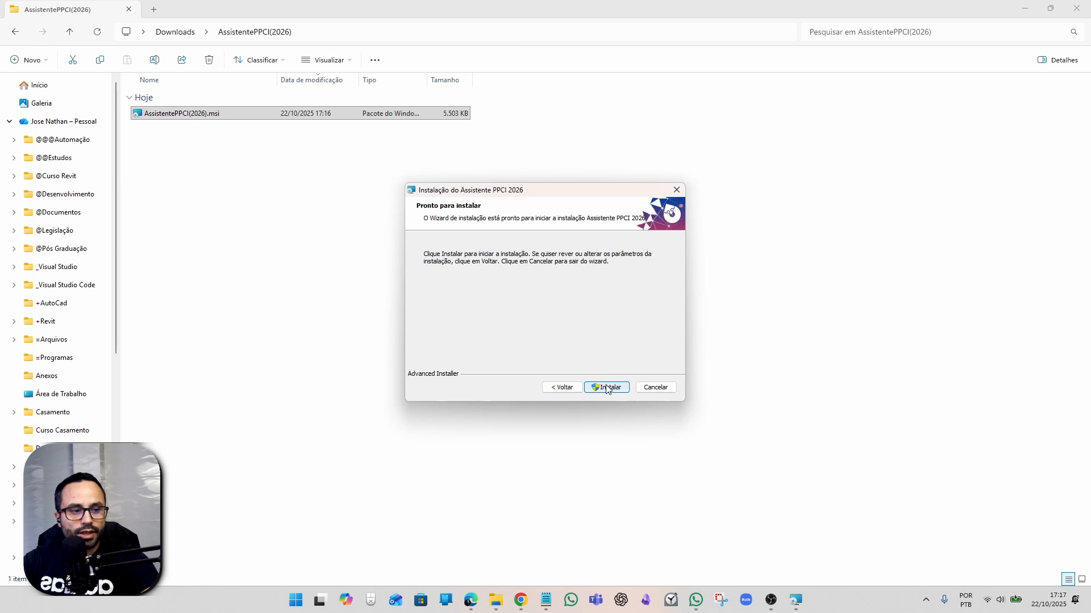
pyautogui.click(607, 388)
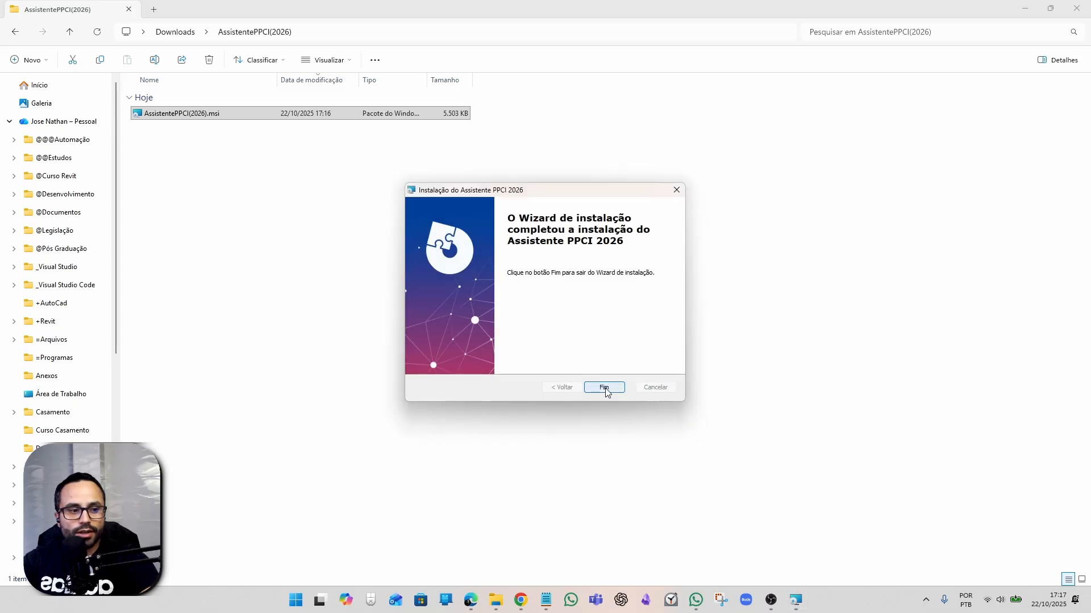
pyautogui.click(605, 388)
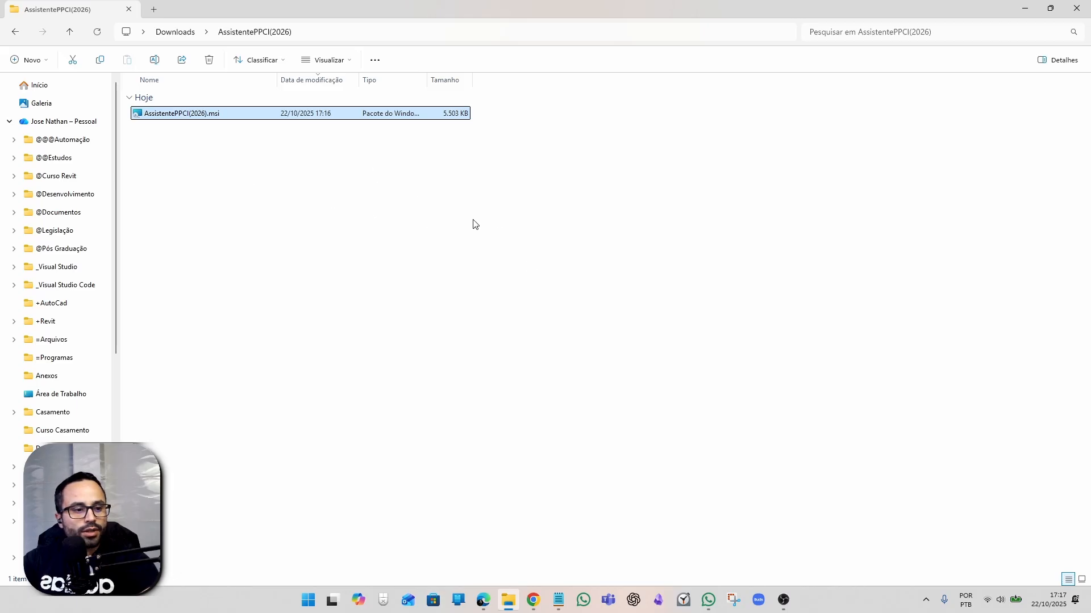
# Return to the Chrome download center and download the Revit 2026 template.
pyautogui.click(534, 599)
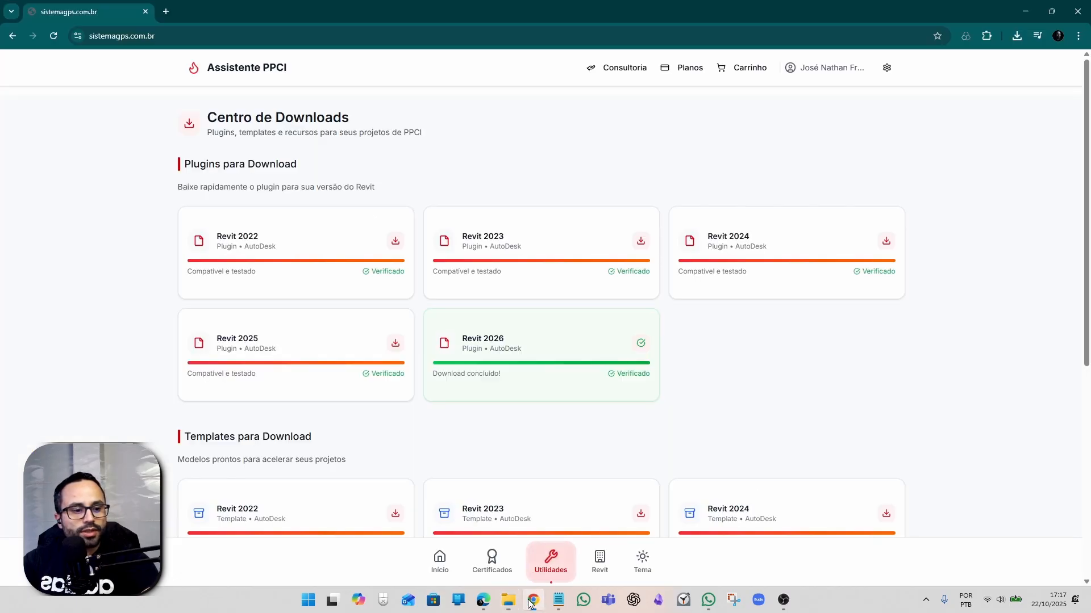
pyautogui.scroll(-5, 517, 232)
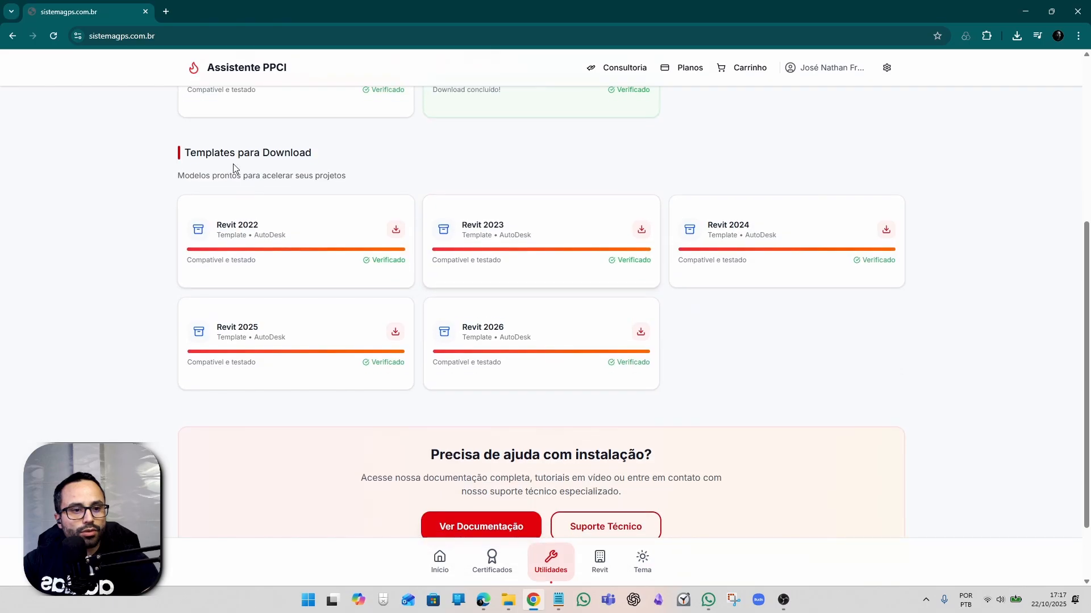
pyautogui.moveTo(196, 152); pyautogui.dragTo(307, 149)
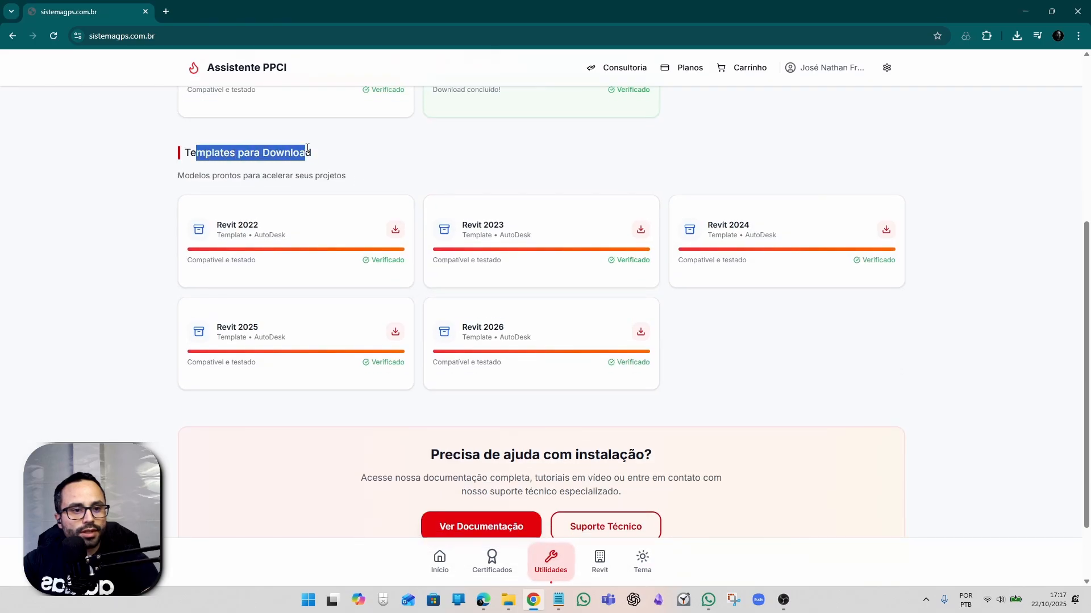
pyautogui.click(641, 332)
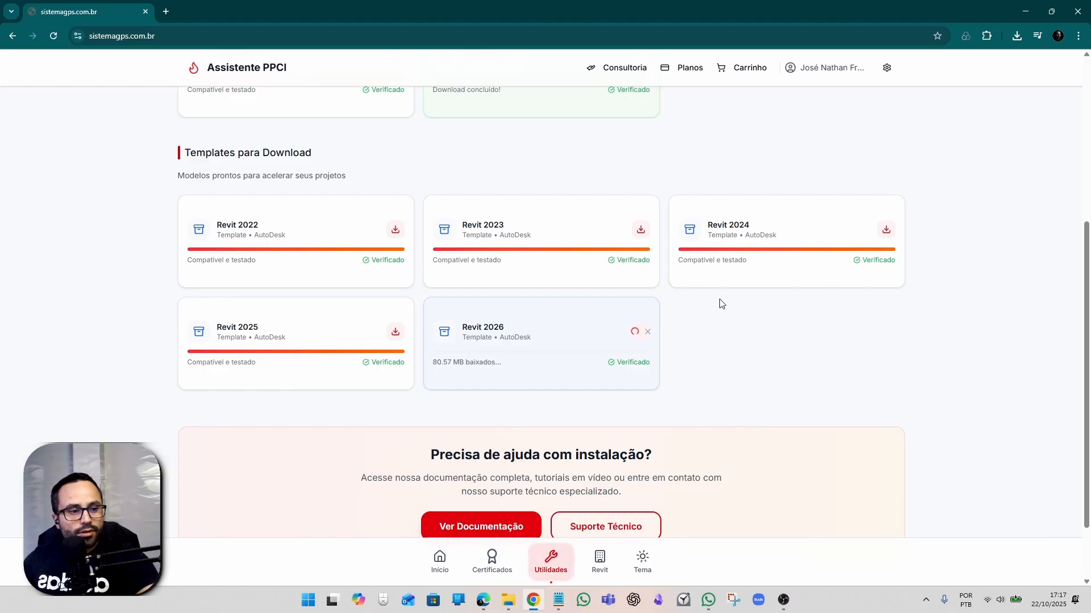
# Search Windows for Revit 2026 and launch it.
pyautogui.press('super')
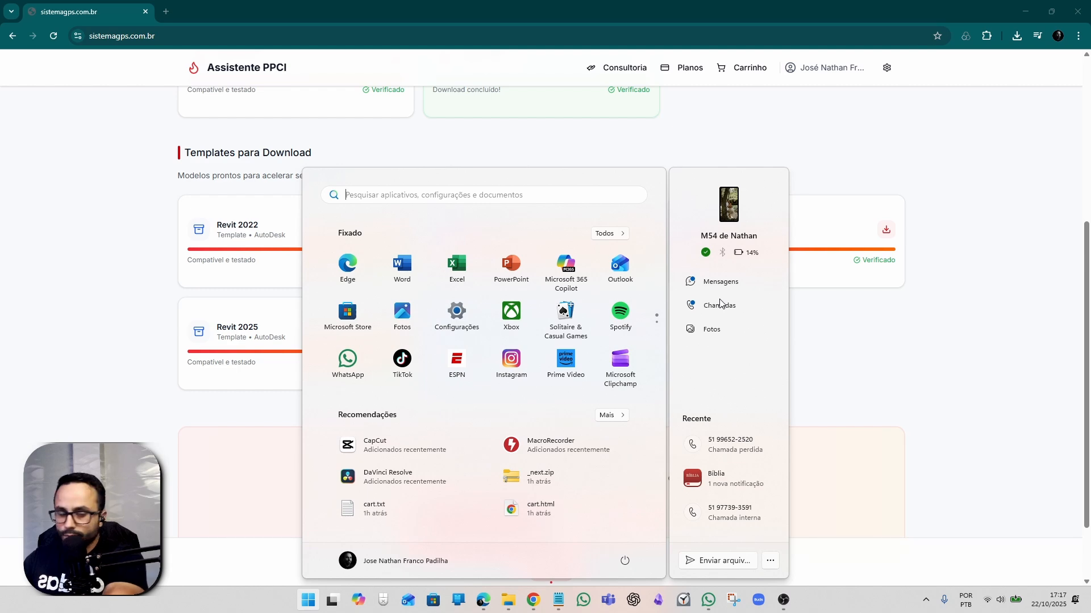
pyautogui.write('revit 2026')
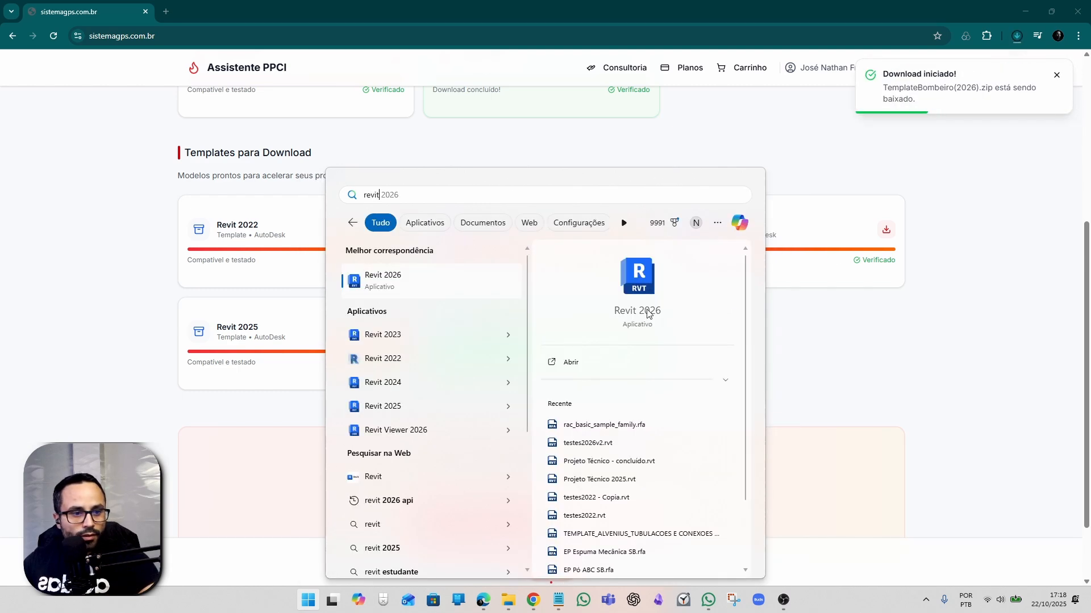
pyautogui.click(419, 280)
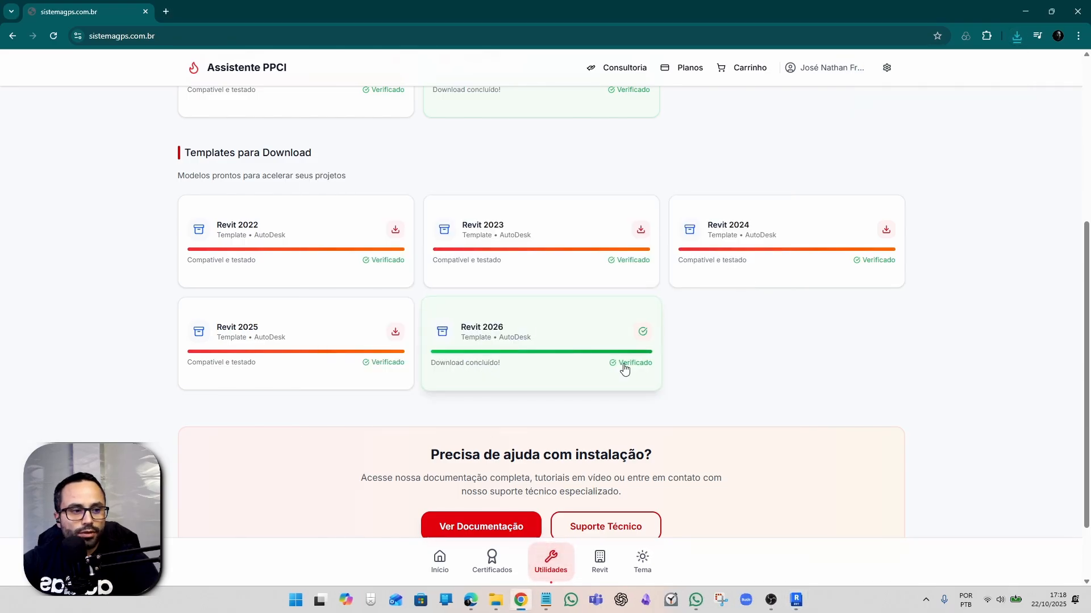
# Extract TemplateBombeiro(2026).zip to its default folder in Downloads using File Explorer.
pyautogui.click(495, 600)
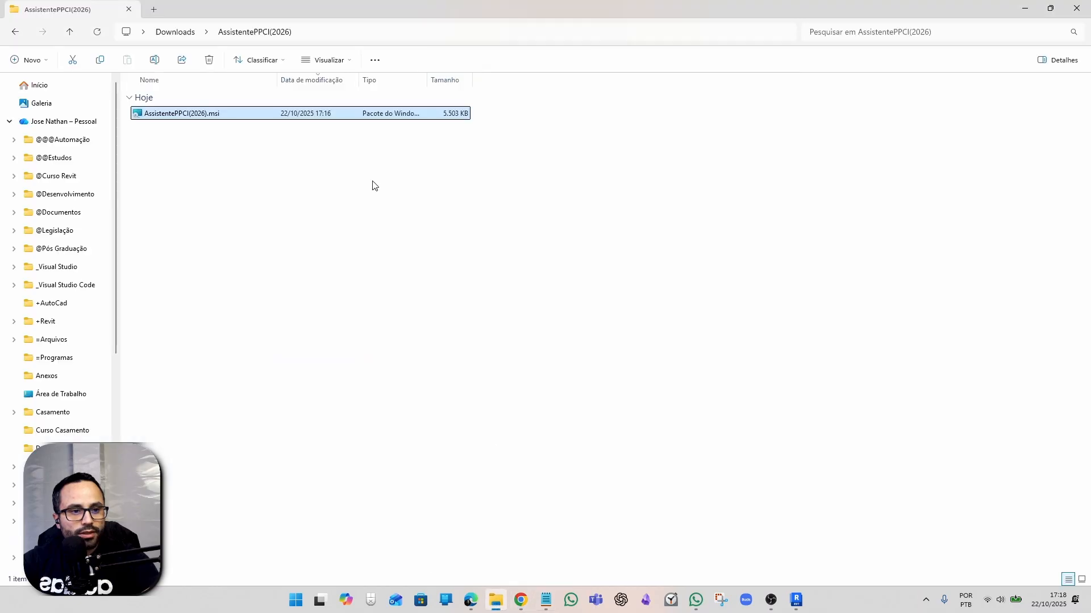
pyautogui.click(69, 31)
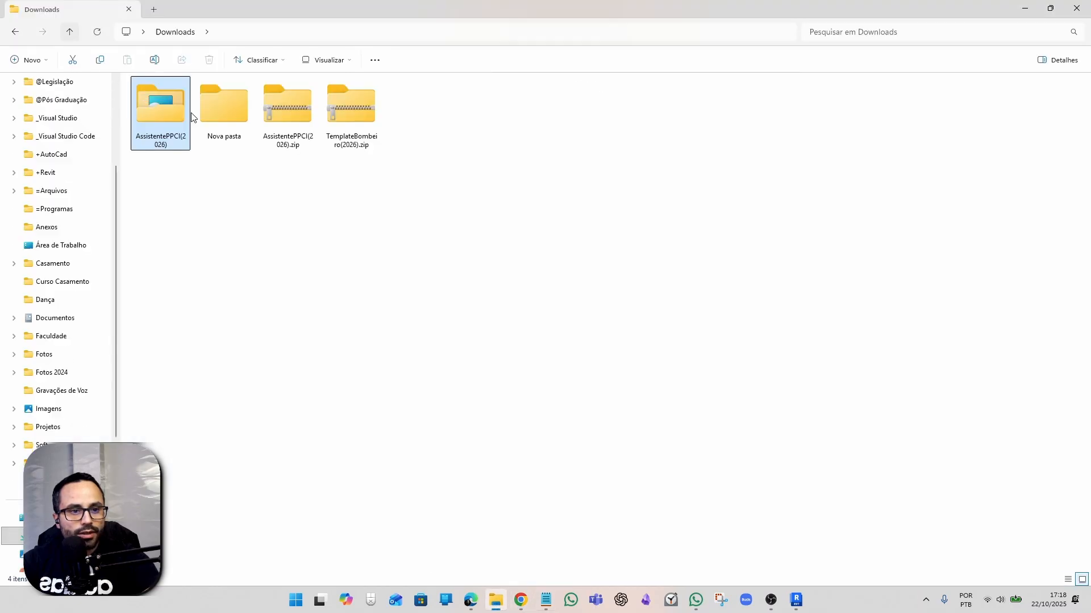
pyautogui.click(359, 112)
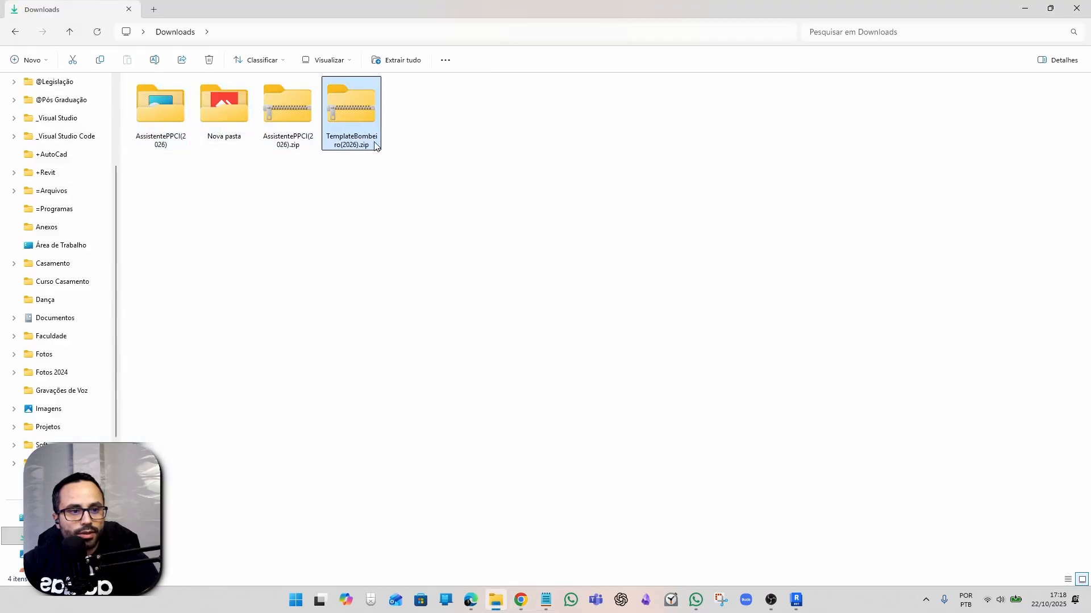
pyautogui.rightClick(343, 106)
pyautogui.click(407, 267)
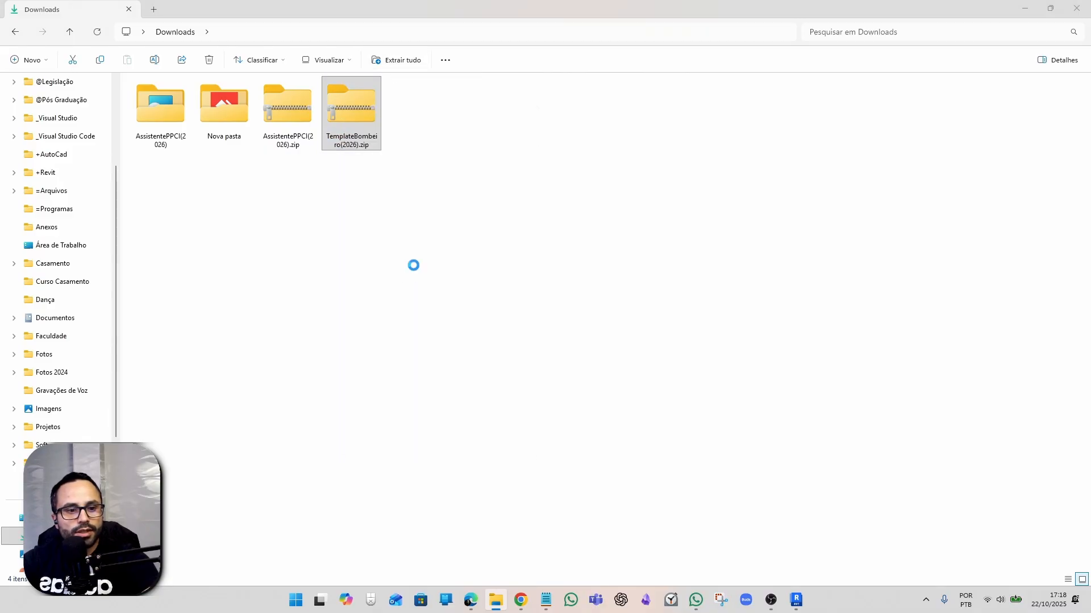
pyautogui.click(642, 408)
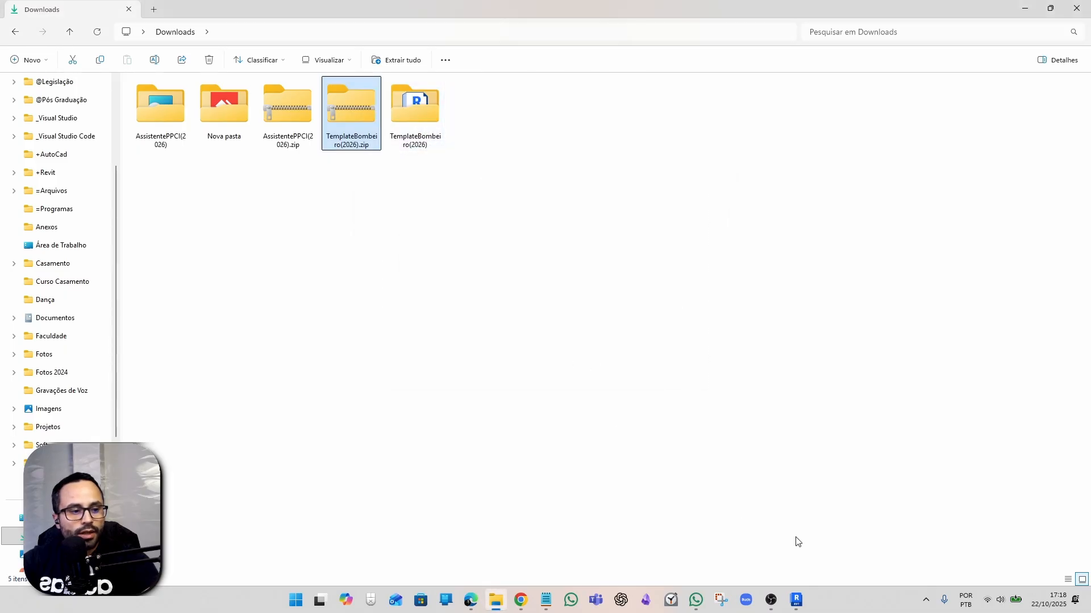
# Switch to Revit 2026, start a new model project and browse for its template file.
pyautogui.click(796, 600)
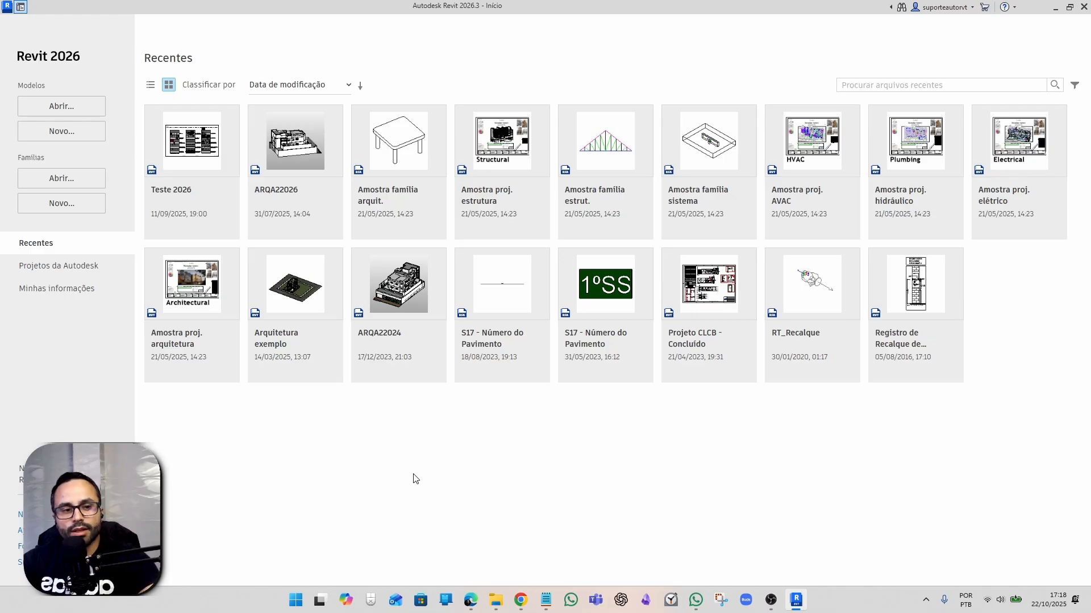
pyautogui.click(64, 132)
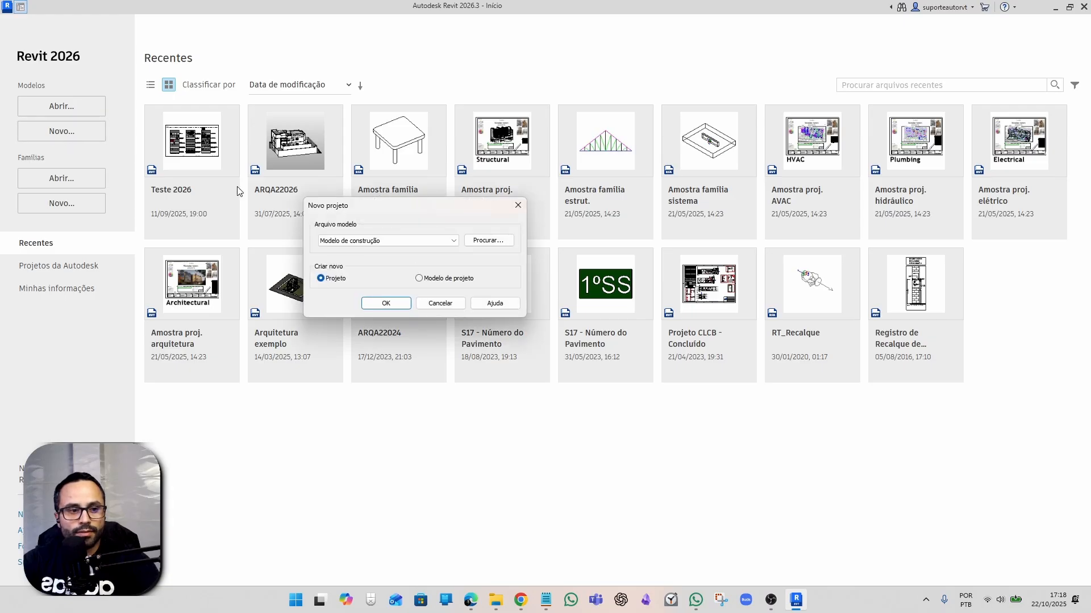
pyautogui.click(487, 240)
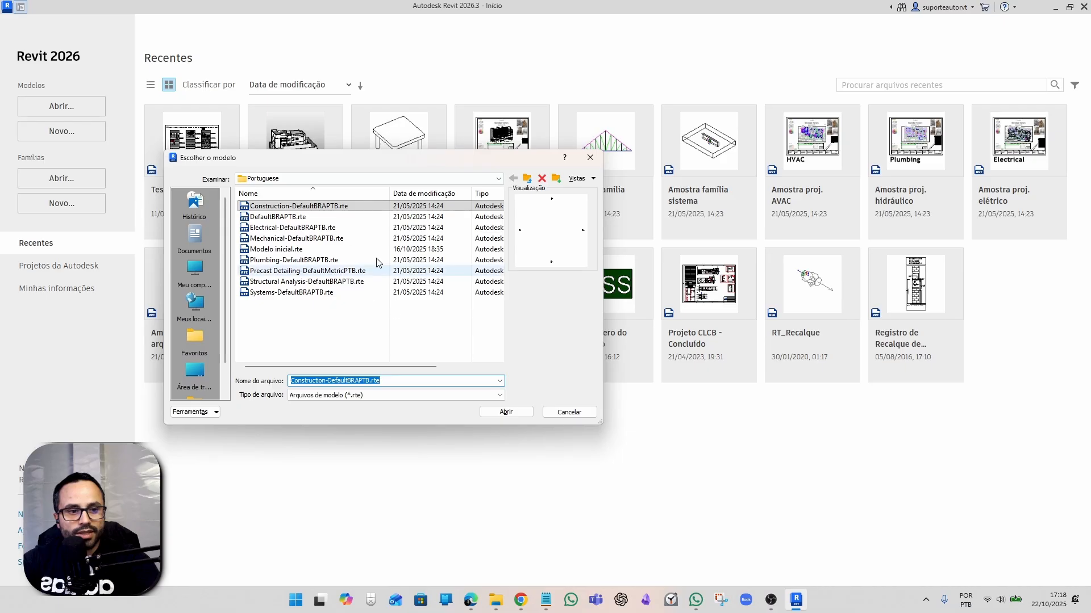
# Copy TemplateBombeiro(2026).rte from its extracted folder in File Explorer and paste it into Revit's Portuguese template folder.
pyautogui.click(494, 601)
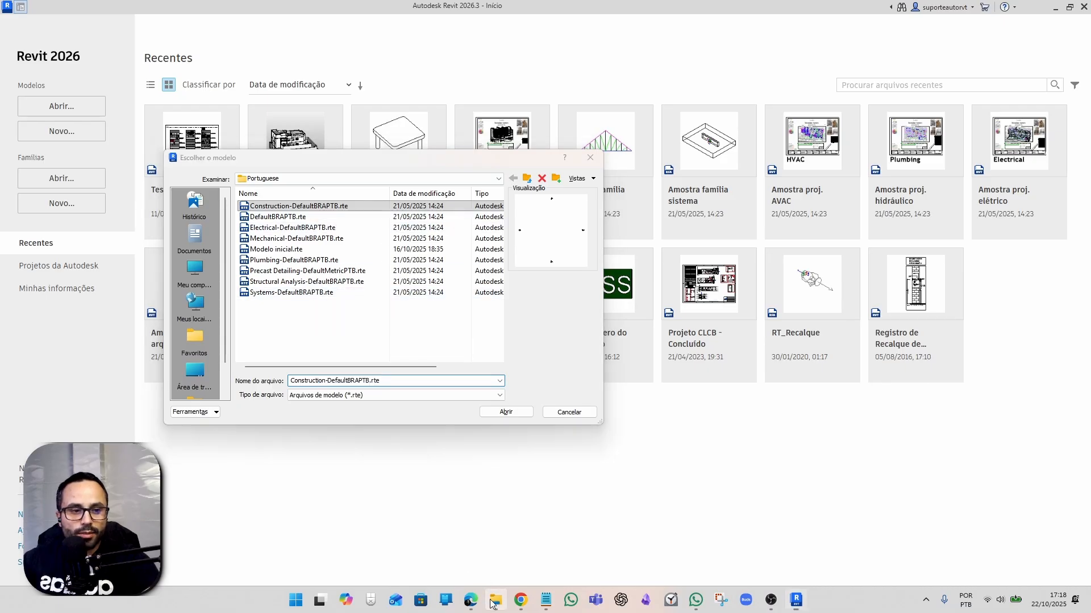
pyautogui.doubleClick(417, 110)
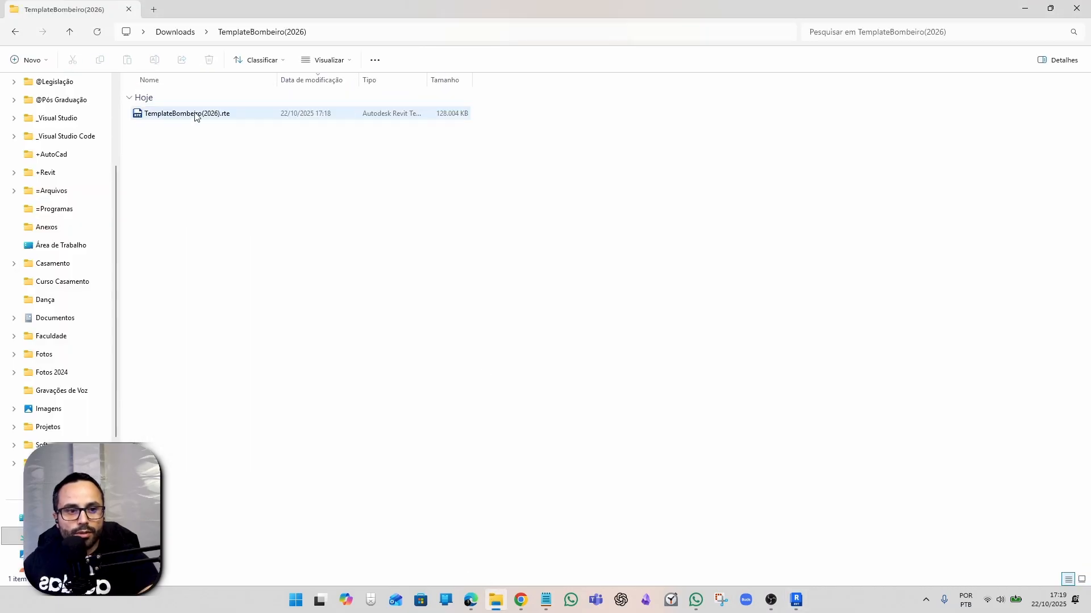
pyautogui.click(198, 118)
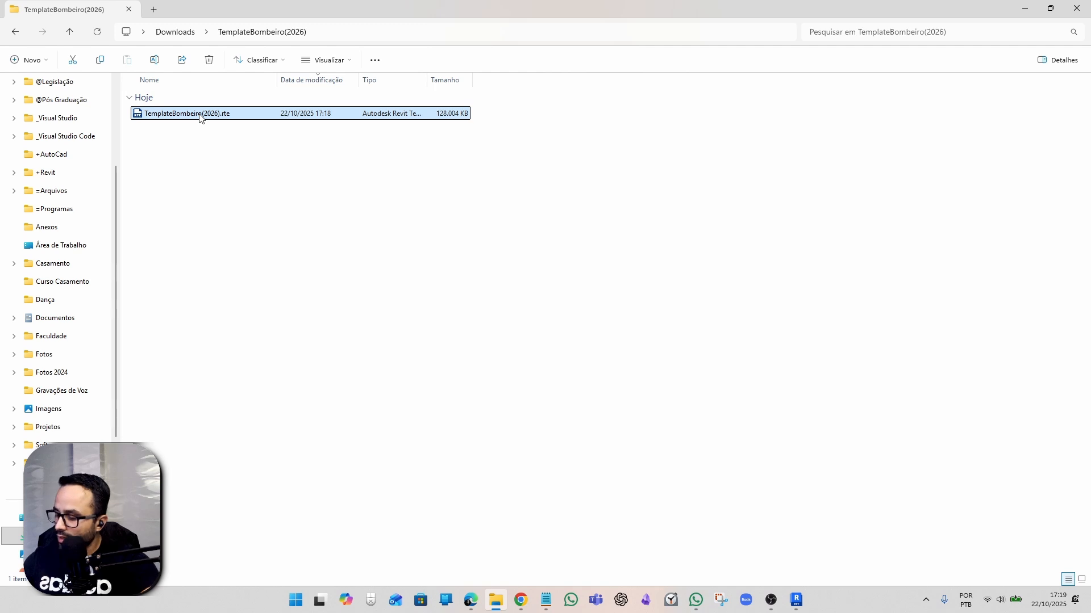
pyautogui.click(1026, 8)
pyautogui.click(327, 305)
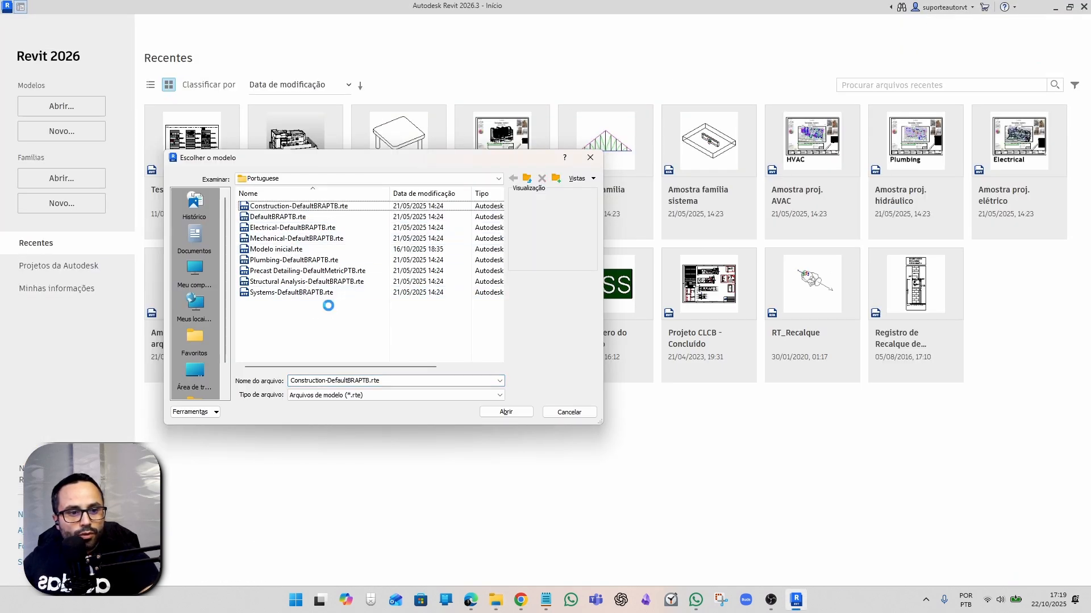
pyautogui.hotkey('ctrl', 'v')
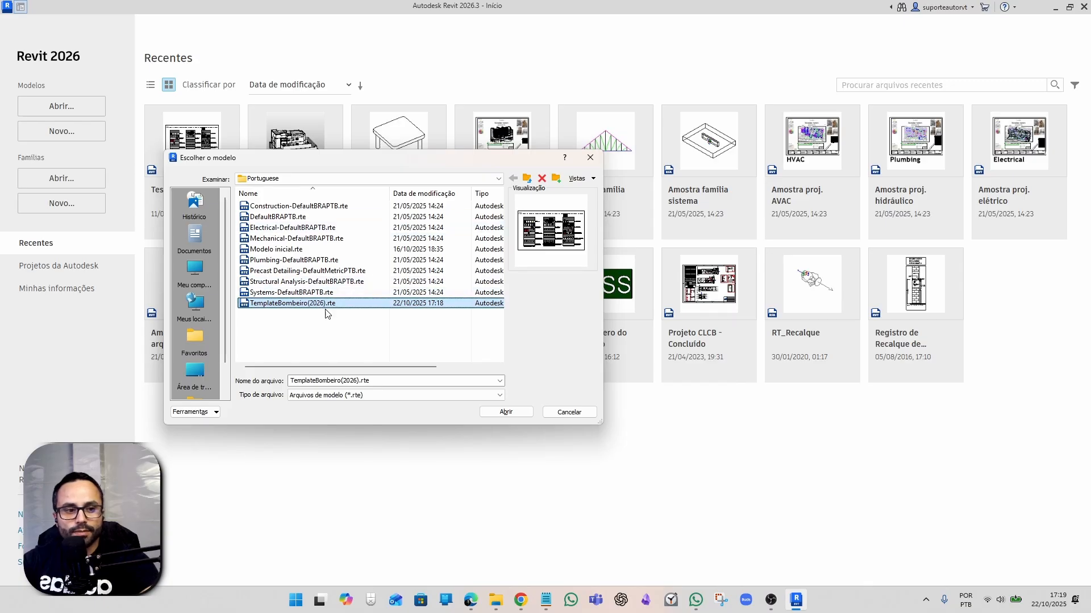
# Create a new project from TemplateBombeiro(2026).rte and open its default 3D view.
pyautogui.click(519, 413)
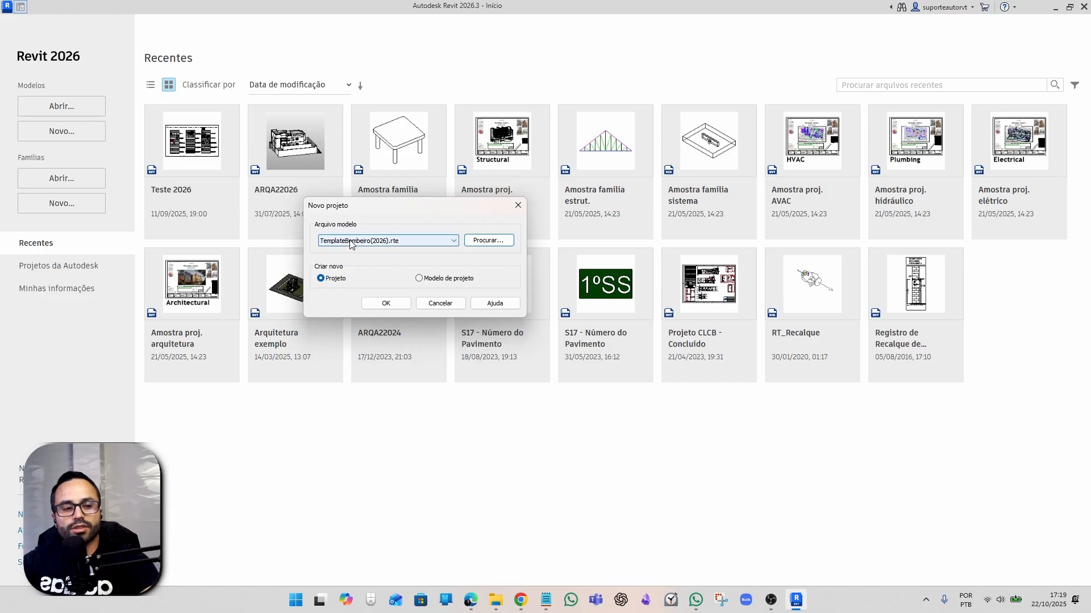
pyautogui.click(386, 303)
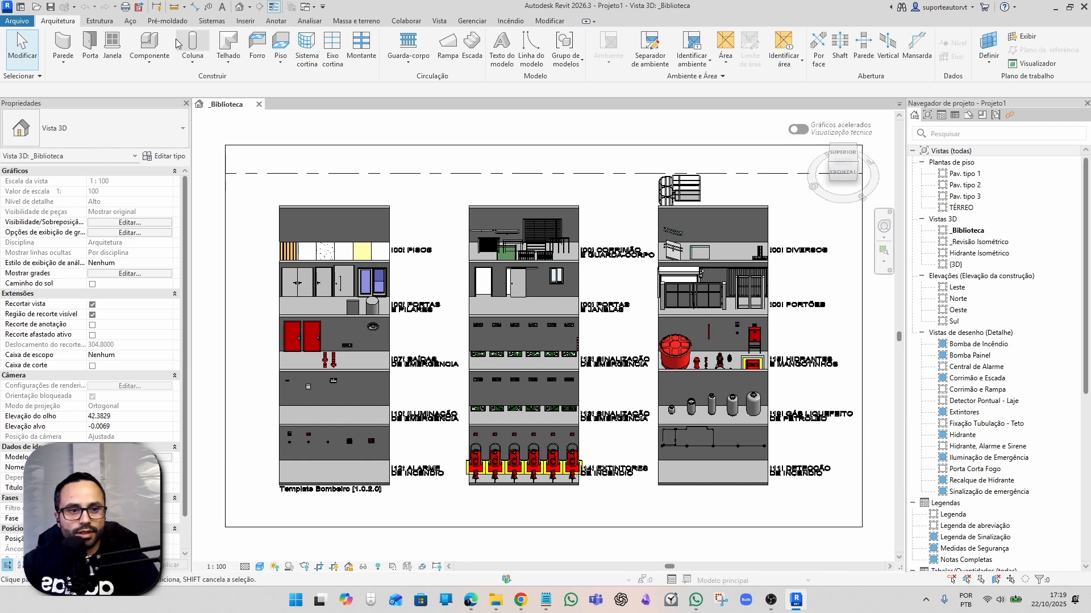
pyautogui.click(240, 8)
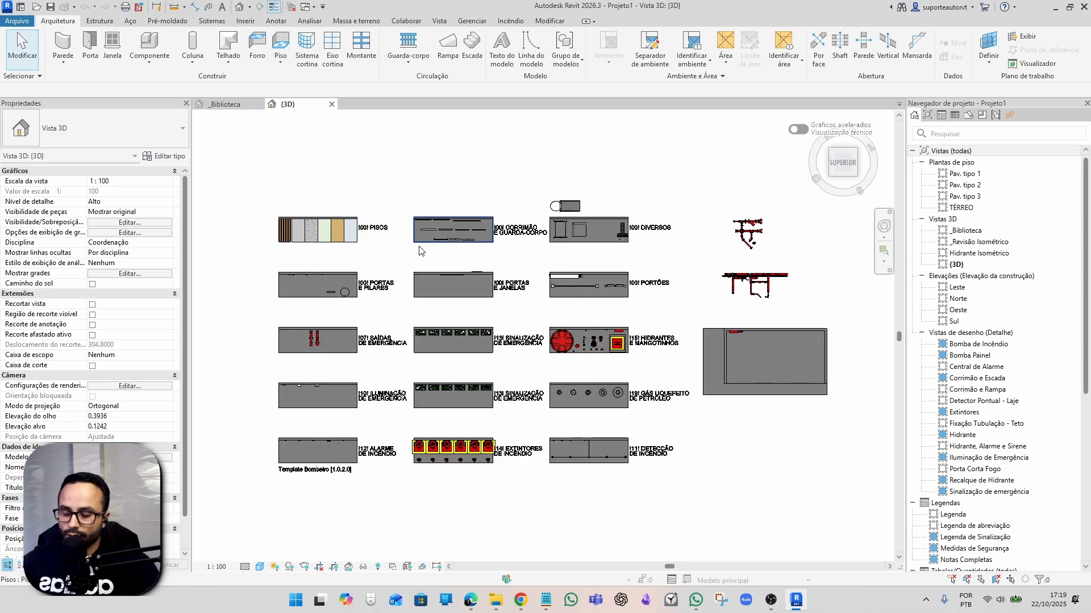
# Examine the template's library of fire-safety components and the sample building in the 3D view from several angles and distances.
pyautogui.keyDown('shift'); pyautogui.moveTo(462, 365); pyautogui.dragTo(495, 195, button='middle'); pyautogui.keyUp('shift')
pyautogui.scroll(3, 345, 399)
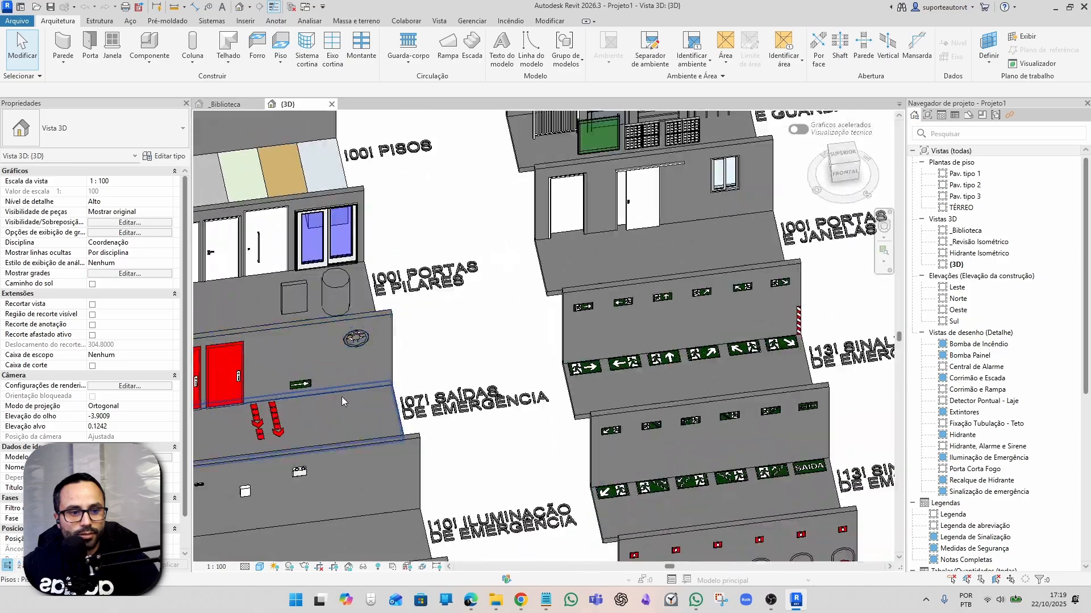
pyautogui.scroll(-3, 345, 399)
pyautogui.scroll(5, 549, 467)
pyautogui.scroll(-3, 548, 467)
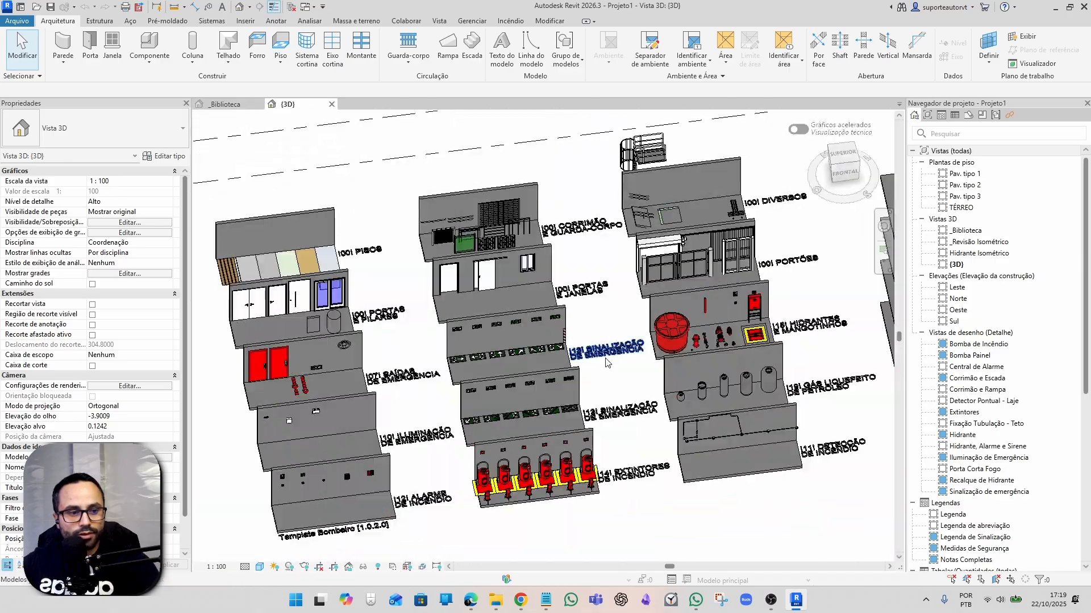
pyautogui.scroll(5, 472, 348)
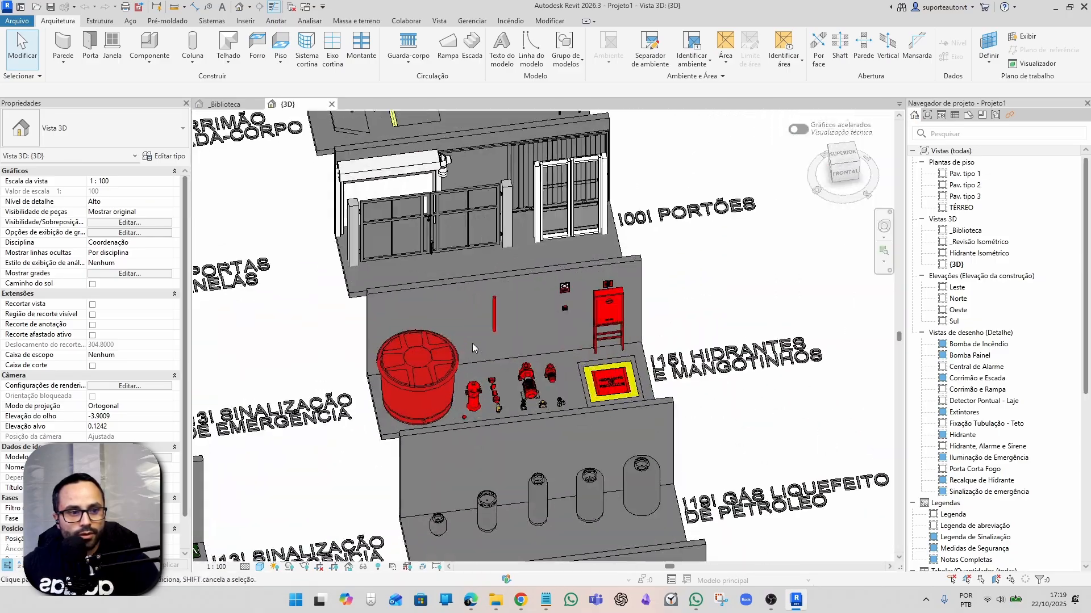
pyautogui.scroll(-3, 472, 343)
pyautogui.keyDown('shift'); pyautogui.moveTo(722, 444); pyautogui.dragTo(652, 430, button='middle'); pyautogui.keyUp('shift')
pyautogui.scroll(-2, 580, 438)
pyautogui.moveTo(571, 436); pyautogui.dragTo(622, 444, button='middle')
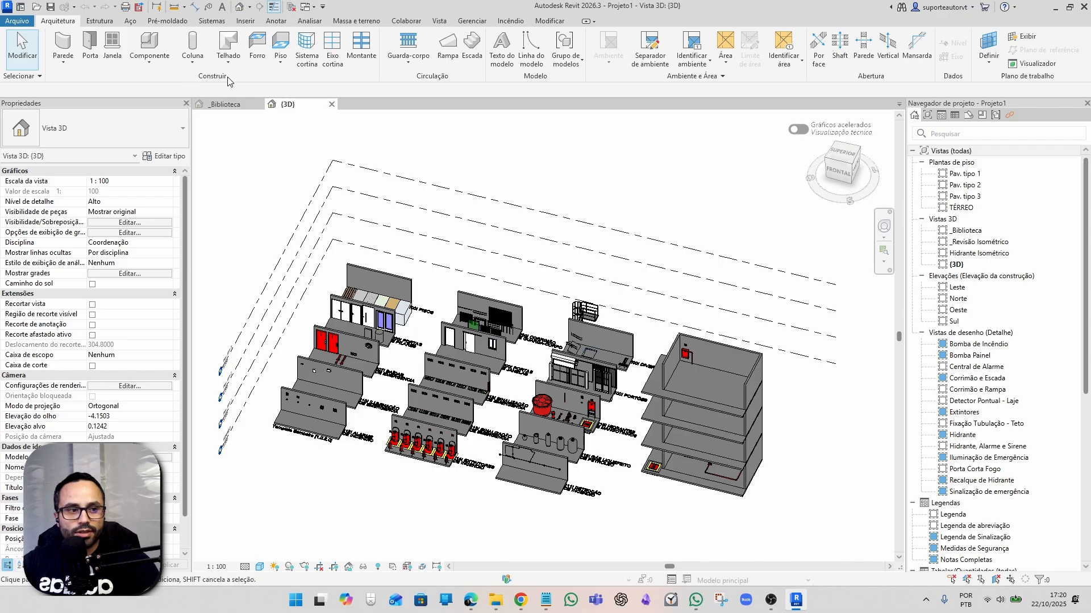
# Open the Assistente PPCI plugin and view its home page at full size before restoring the window.
pyautogui.click(511, 21)
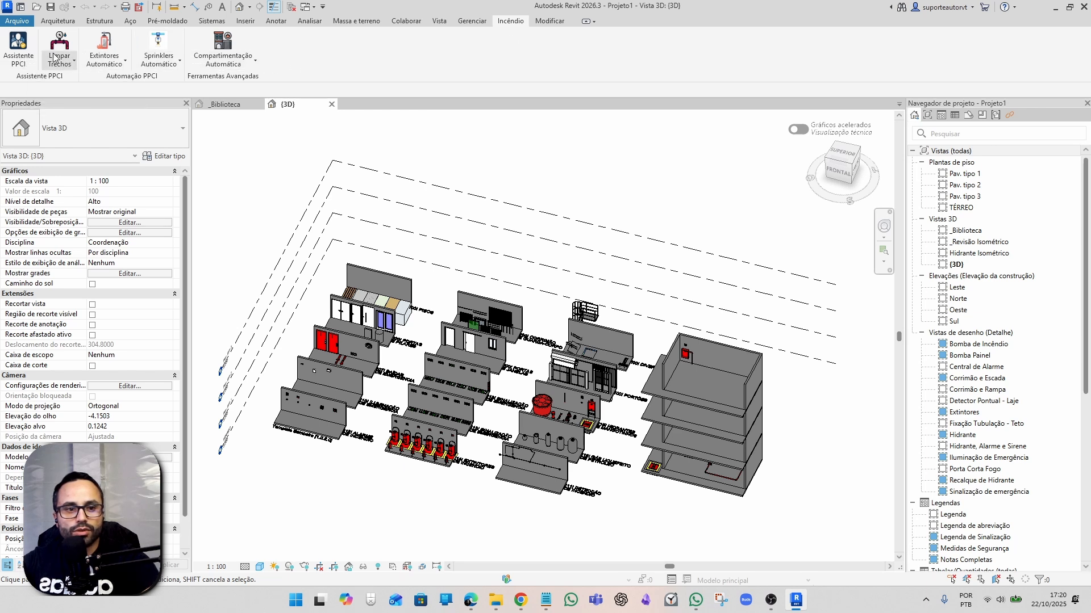
pyautogui.click(20, 50)
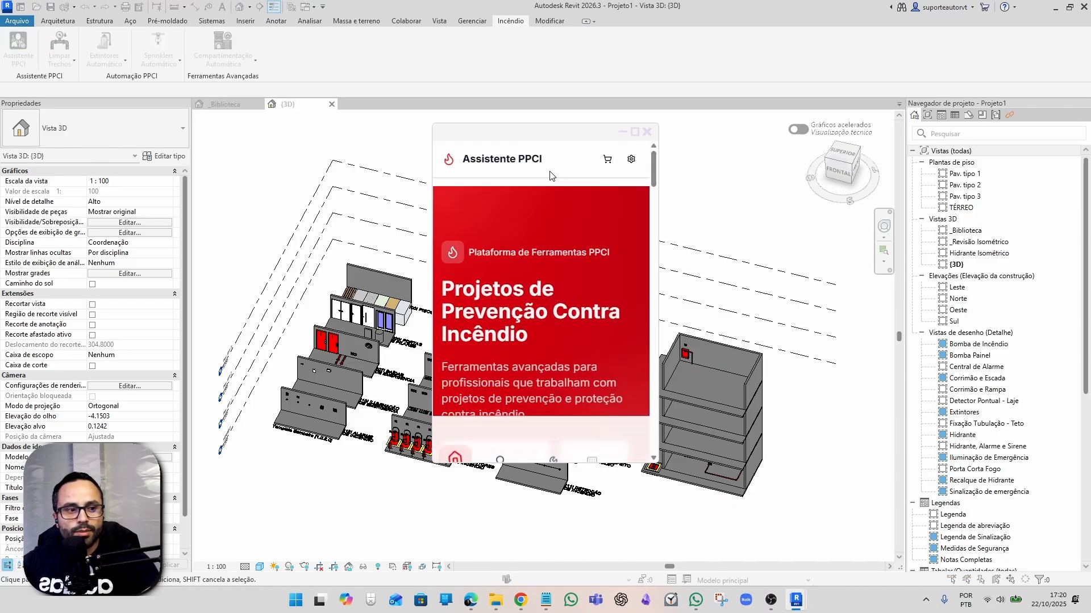
pyautogui.click(635, 134)
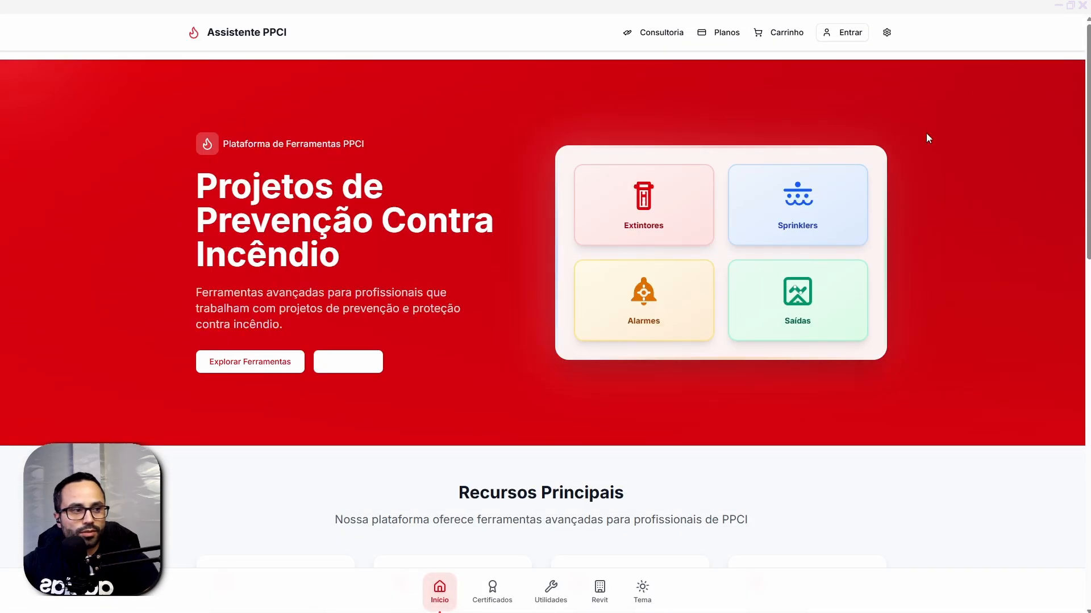
pyautogui.click(1070, 6)
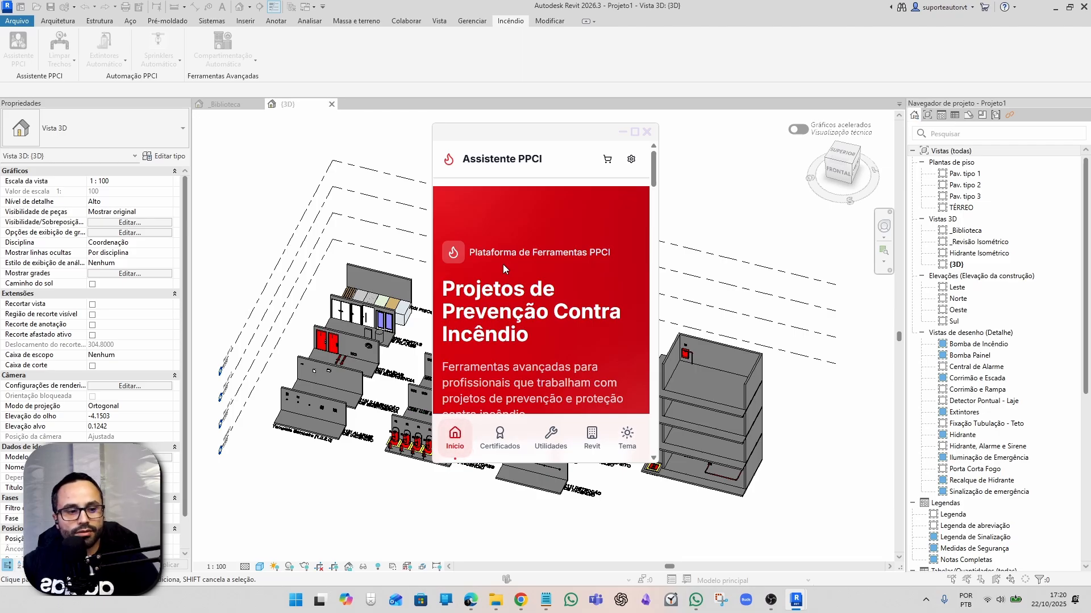
# Review the plugin's Ferramentas Revit page in maximized and compact size and close the plugin window.
pyautogui.click(592, 437)
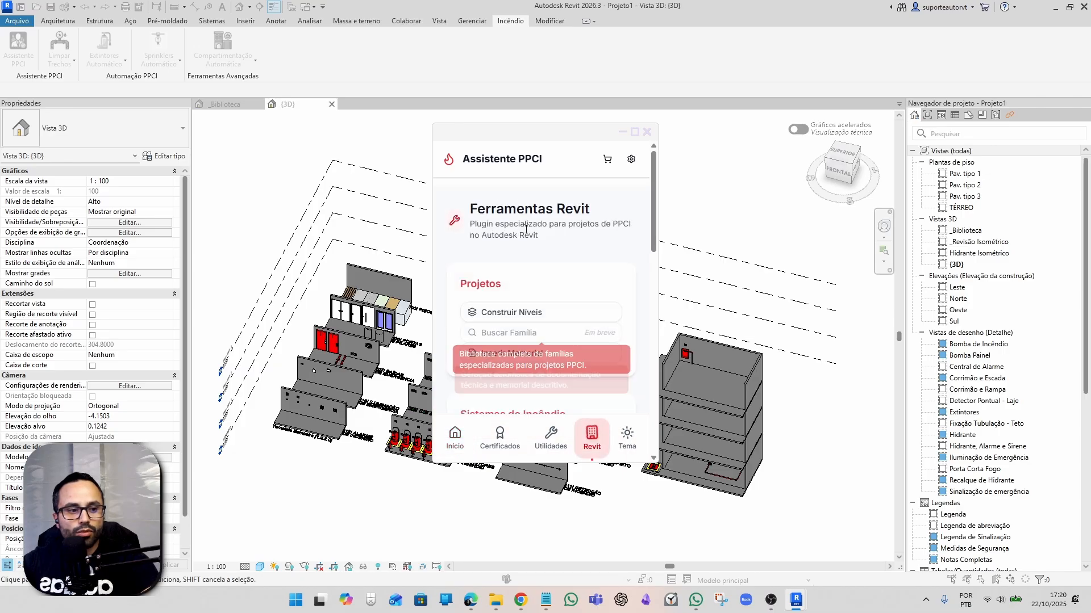
pyautogui.click(637, 133)
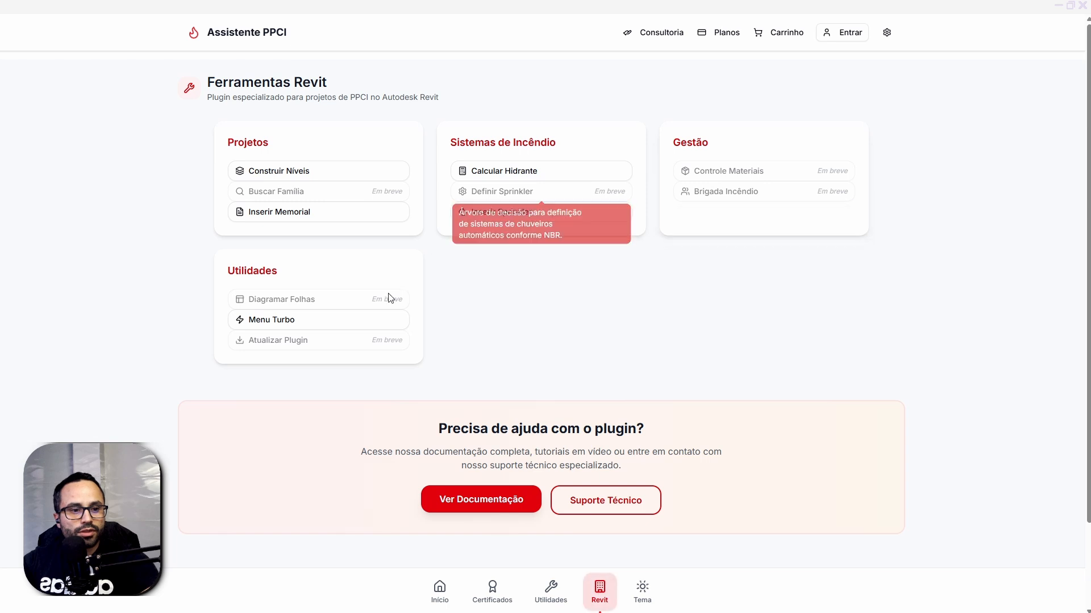
pyautogui.click(1070, 5)
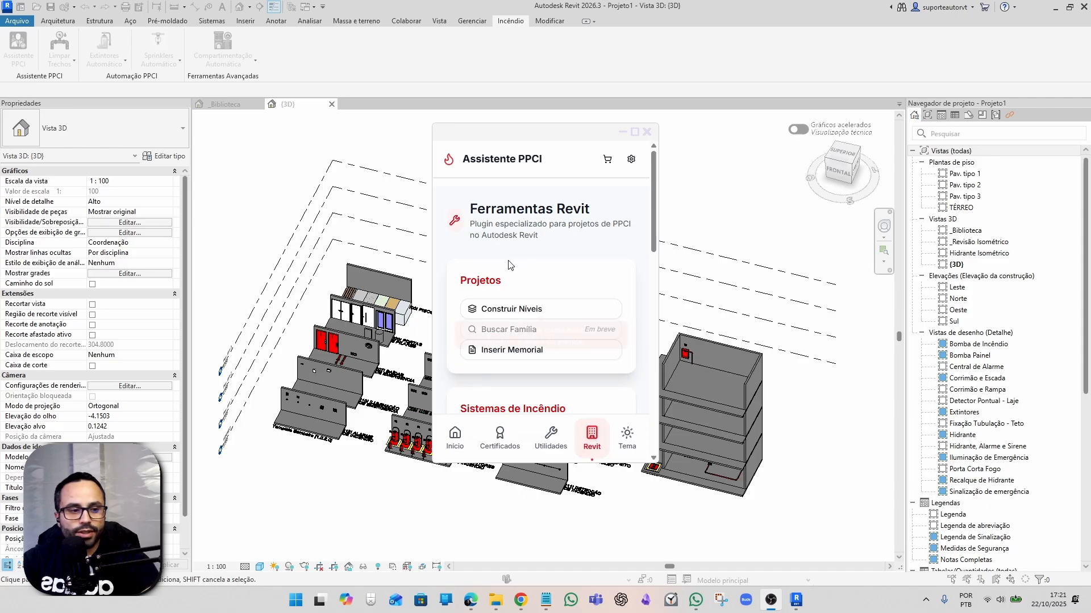
pyautogui.scroll(-4, 511, 267)
pyautogui.scroll(4, 518, 309)
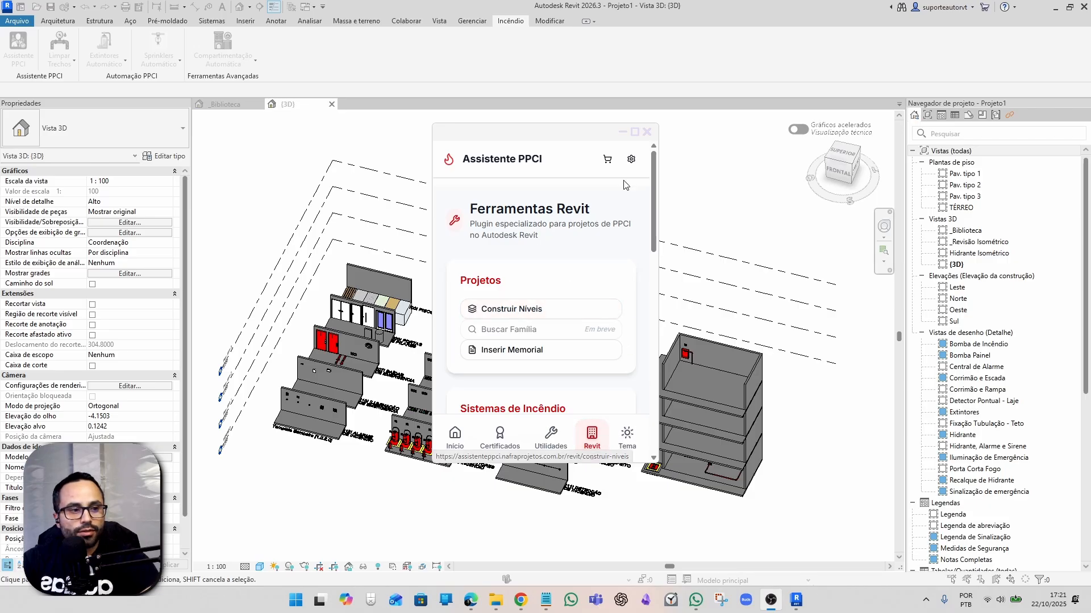
pyautogui.click(648, 136)
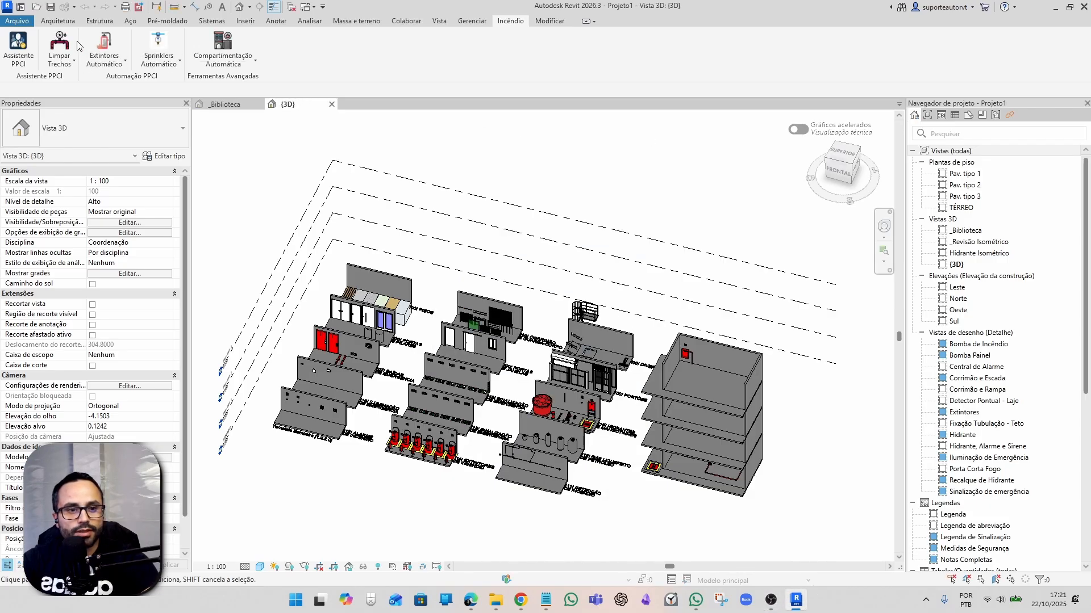
# Create another new project with the Modelo de construção template and open its Leste elevation.
pyautogui.click(21, 21)
pyautogui.click(36, 63)
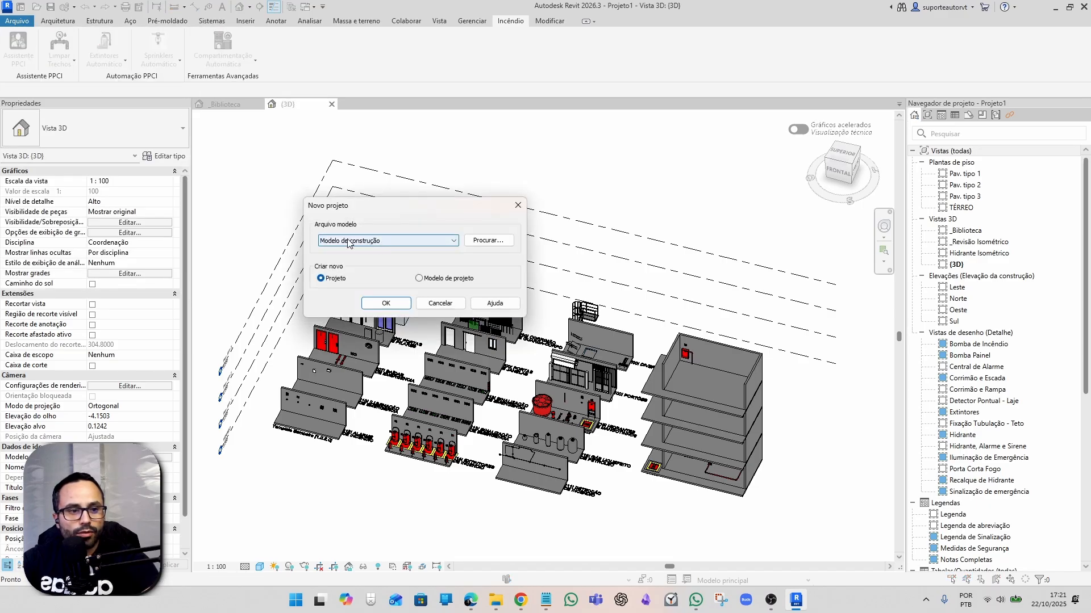
pyautogui.click(385, 303)
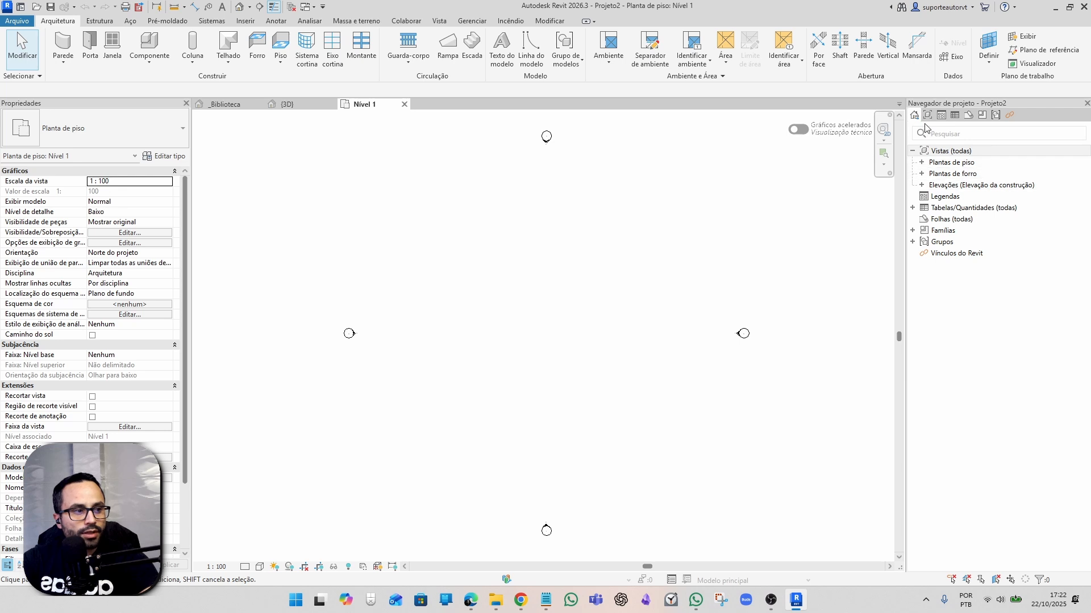
pyautogui.doubleClick(964, 185)
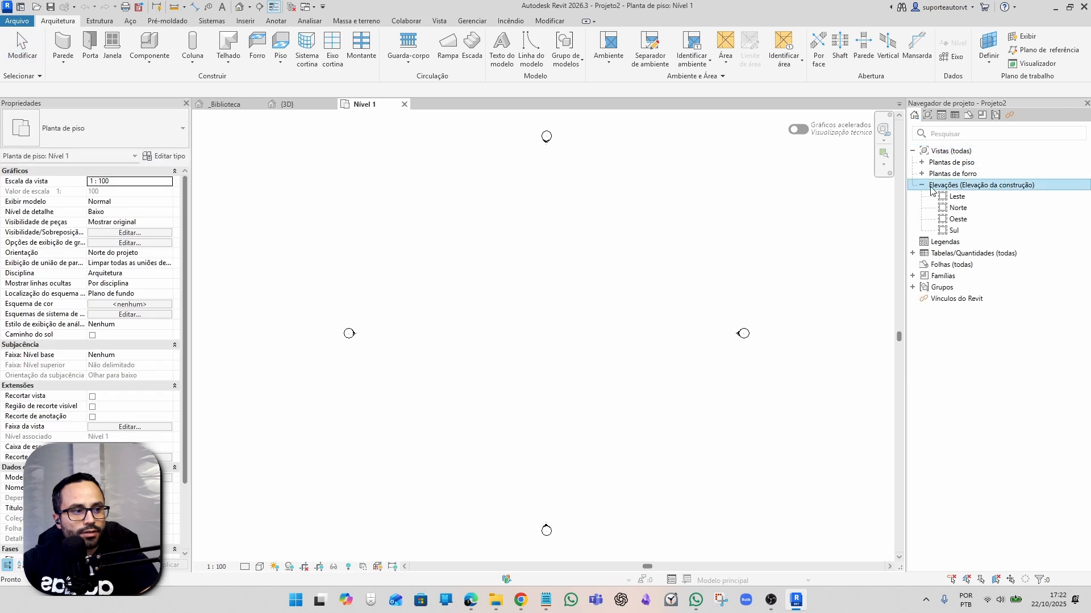
pyautogui.doubleClick(960, 197)
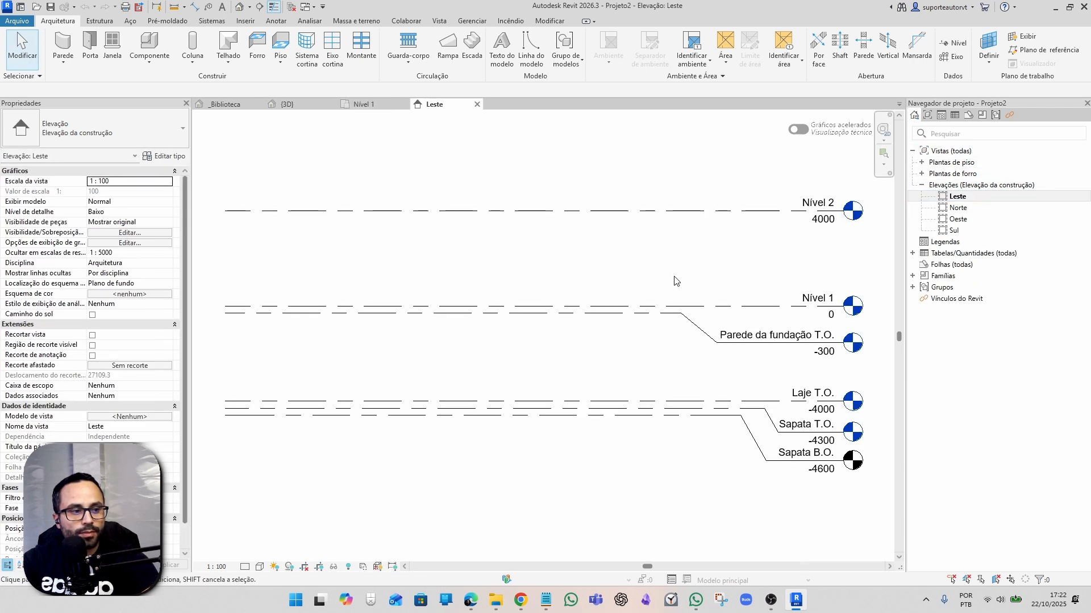
# Examine the default levels and their heights in the Leste elevation.
pyautogui.moveTo(690, 265); pyautogui.dragTo(757, 337, button='middle')
pyautogui.scroll(3, 761, 357)
pyautogui.scroll(-1, 730, 231)
pyautogui.scroll(-1, 711, 268)
pyautogui.scroll(-1, 706, 309)
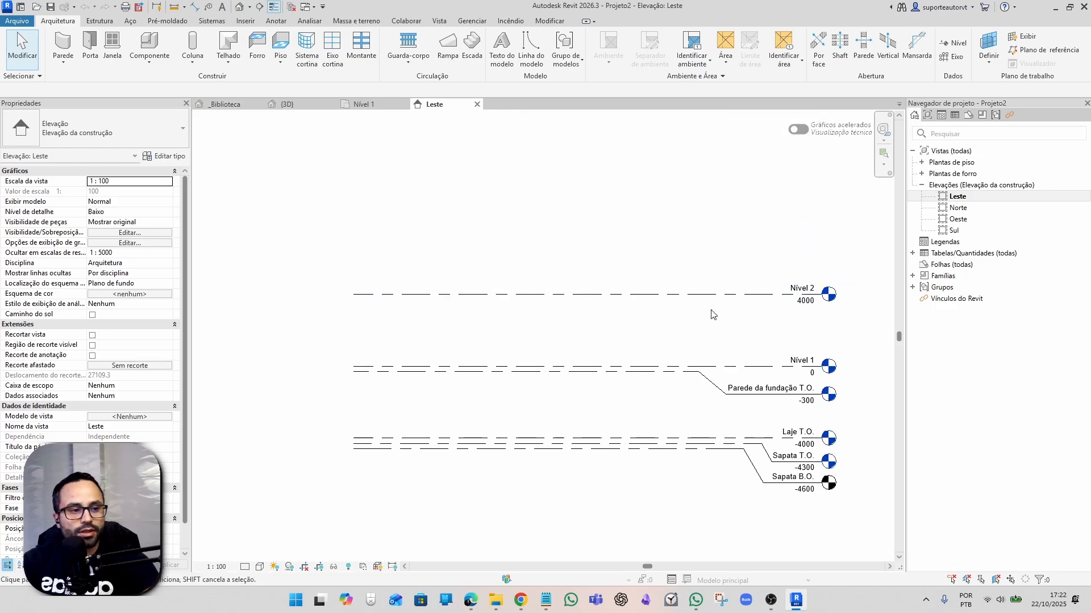
pyautogui.moveTo(711, 311); pyautogui.dragTo(714, 320, button='middle')
pyautogui.scroll(1, 714, 323)
pyautogui.moveTo(608, 290); pyautogui.dragTo(644, 337, button='middle')
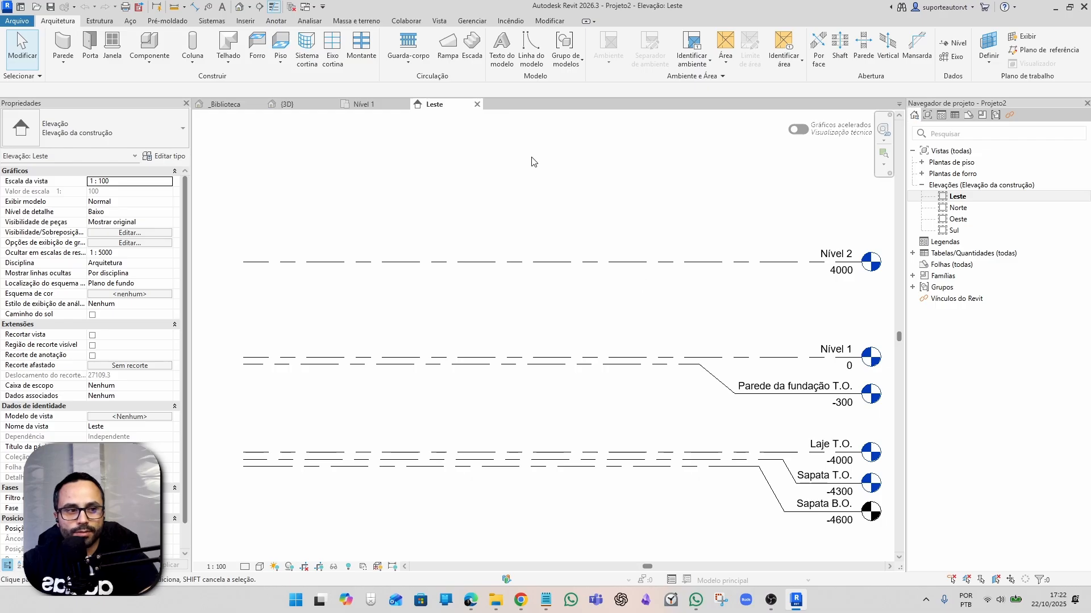
# Reopen Assistente PPCI, move its window clear of the level labels and try to open the Construir Níveis tool.
pyautogui.click(510, 21)
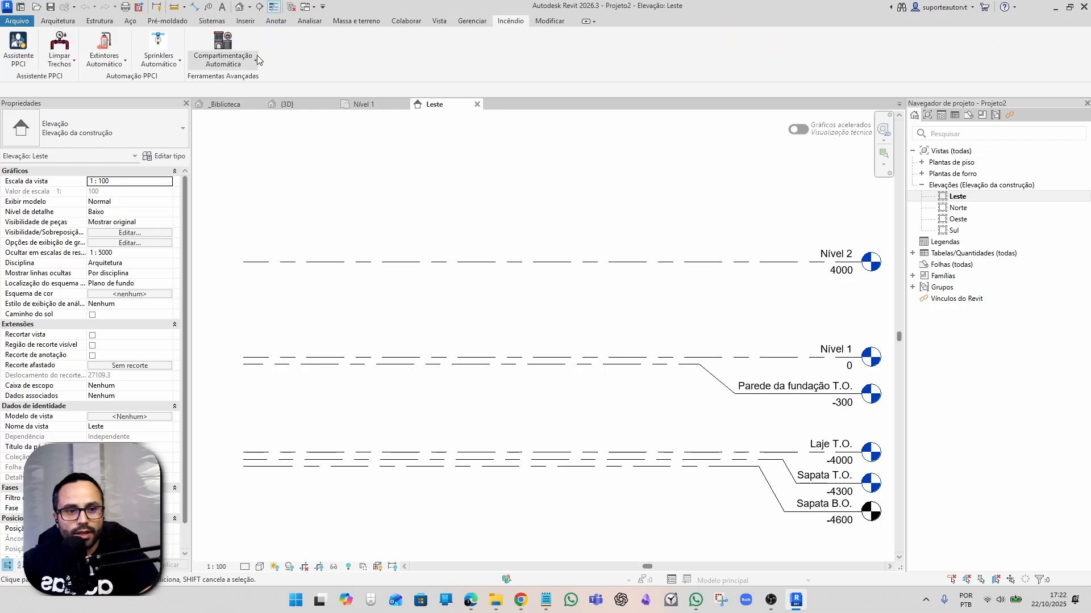
pyautogui.click(18, 45)
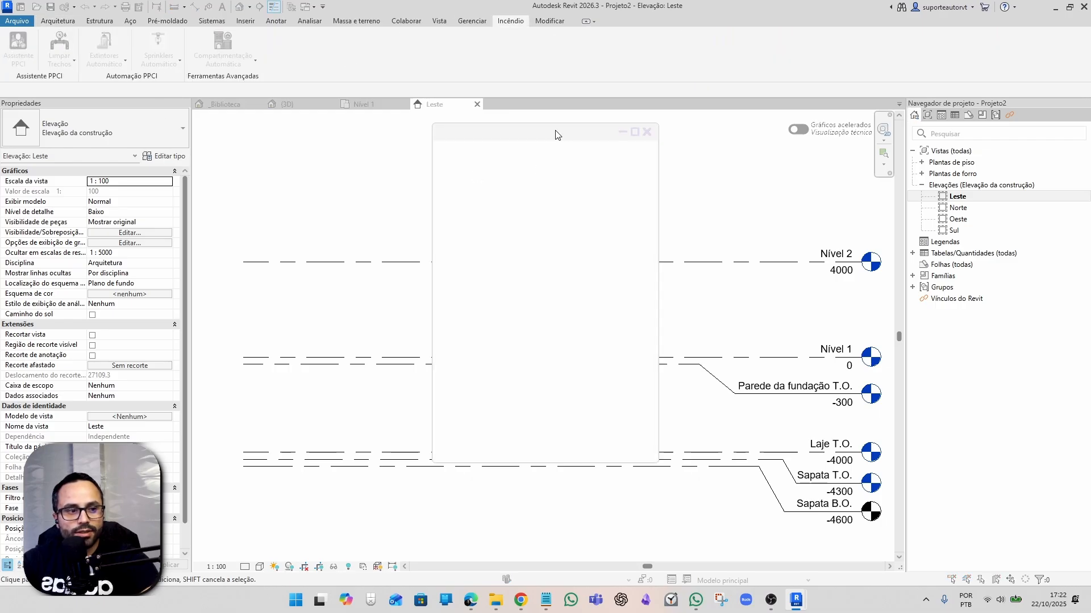
pyautogui.moveTo(555, 134); pyautogui.dragTo(317, 150)
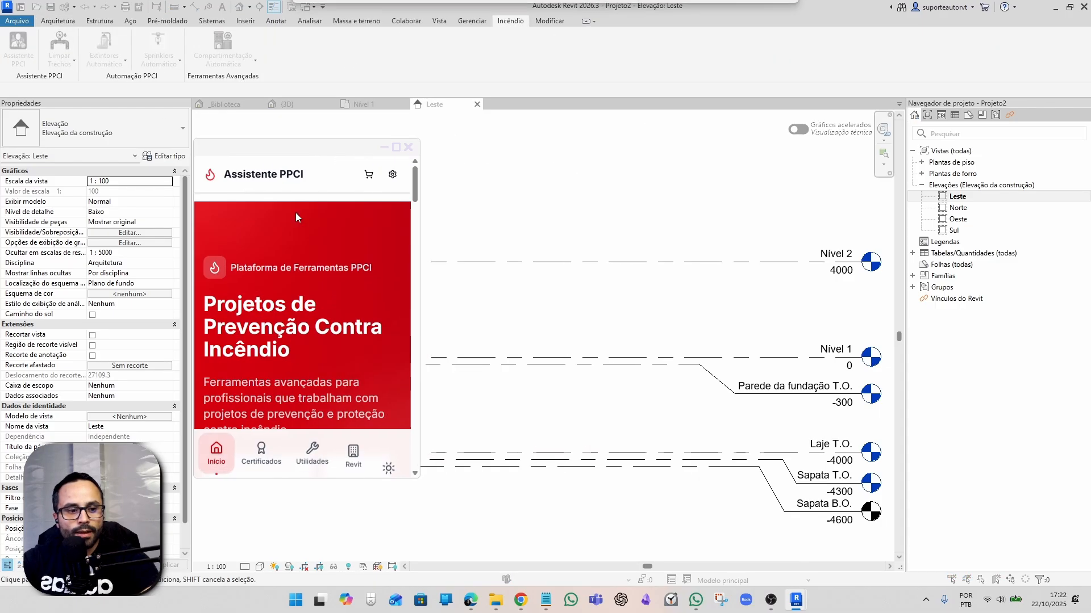
pyautogui.click(352, 456)
pyautogui.click(287, 329)
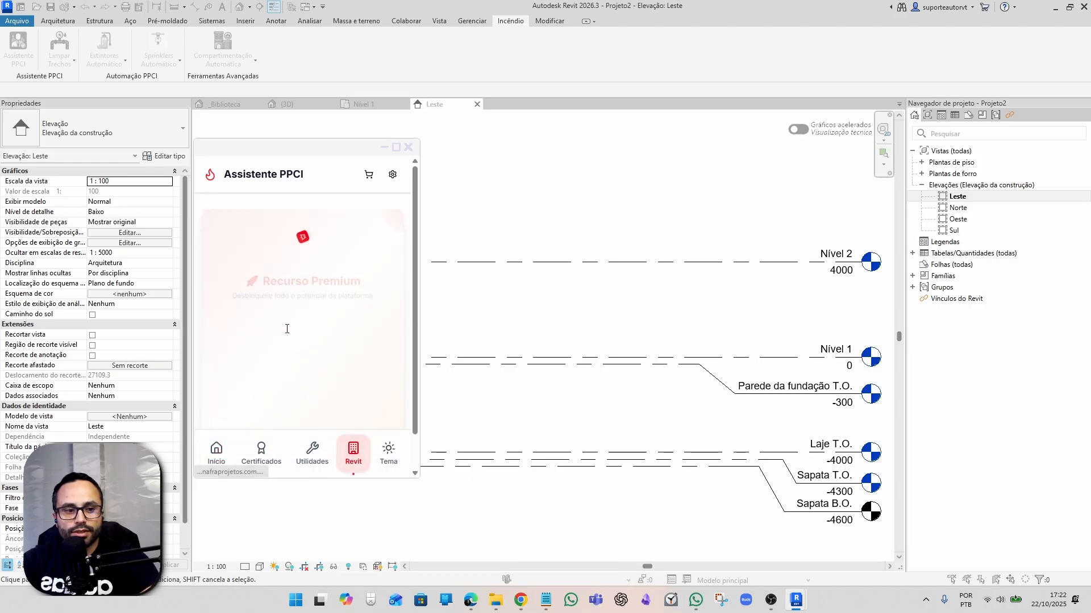
pyautogui.scroll(-1, 273, 325)
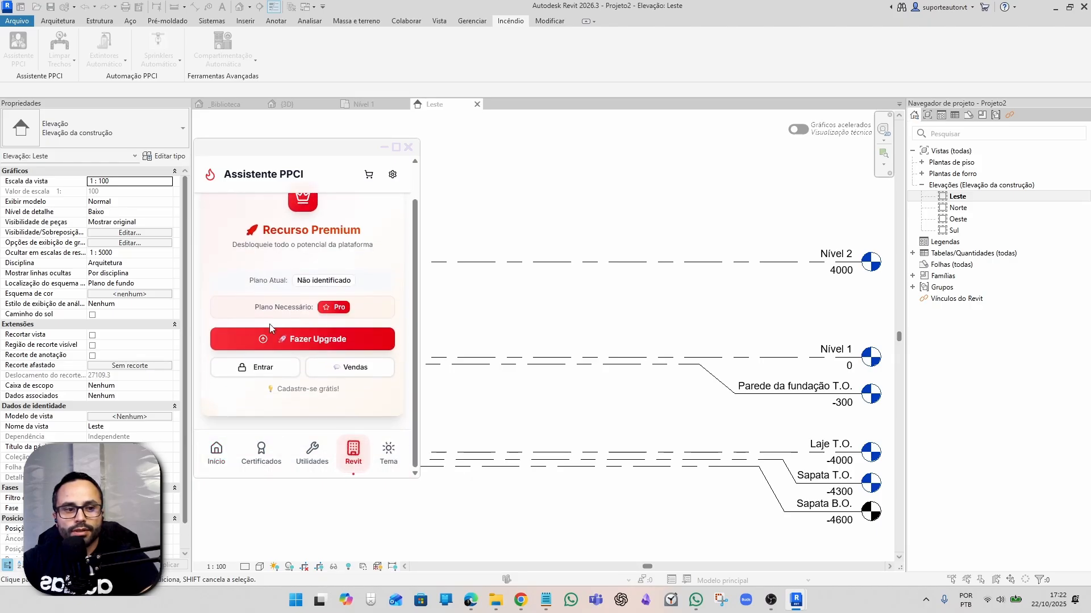
pyautogui.scroll(1, 270, 324)
pyautogui.moveTo(284, 150); pyautogui.dragTo(294, 126)
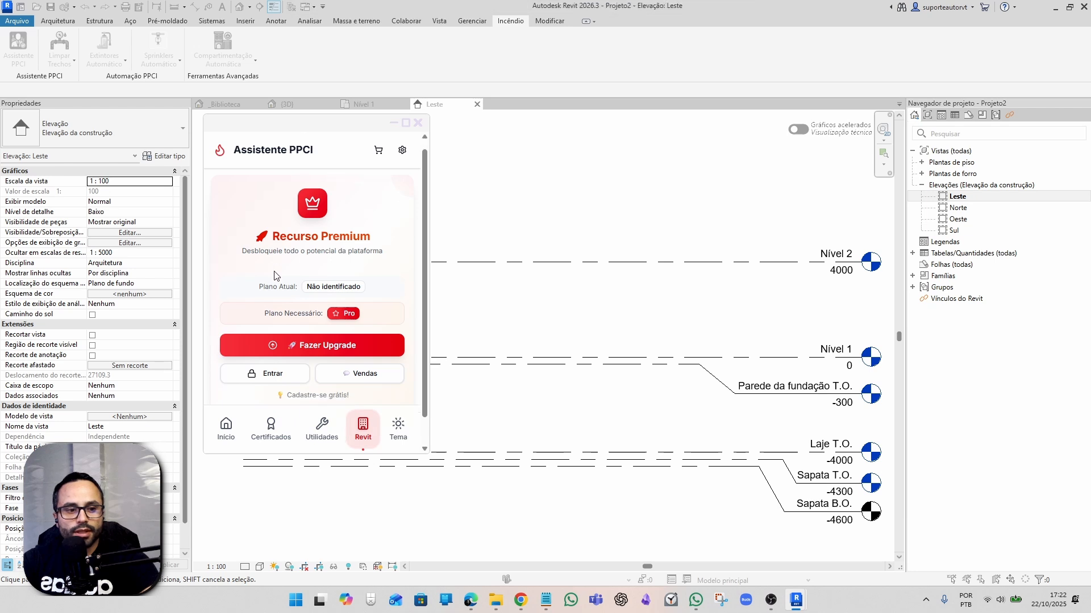
pyautogui.scroll(-1, 274, 276)
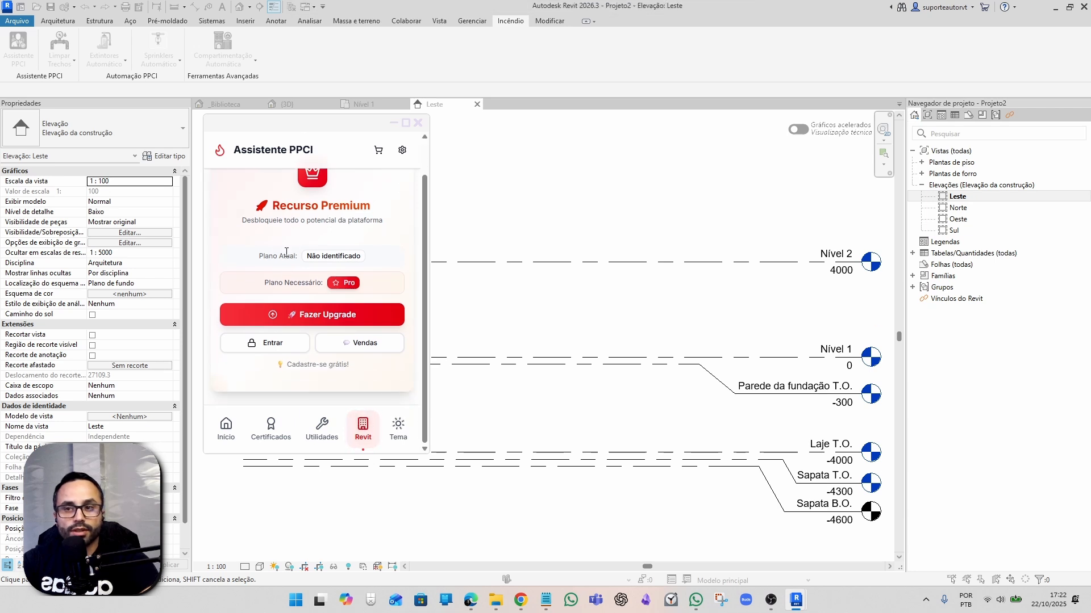
# Log in to Assistente PPCI with a saved account's e-mail and password.
pyautogui.click(266, 345)
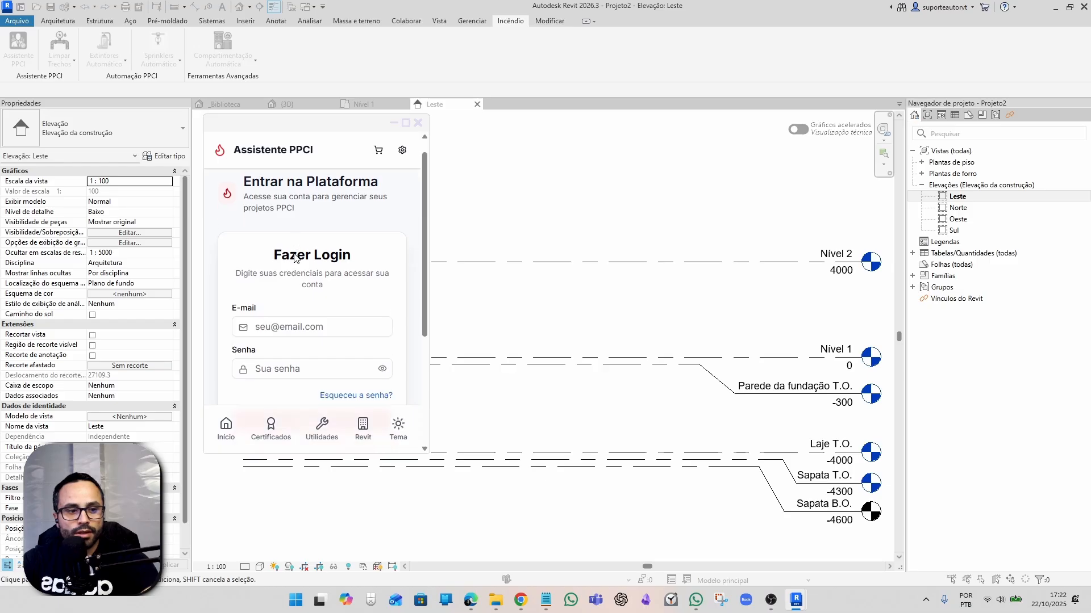
pyautogui.scroll(-3, 295, 216)
pyautogui.scroll(1, 296, 211)
pyautogui.click(295, 231)
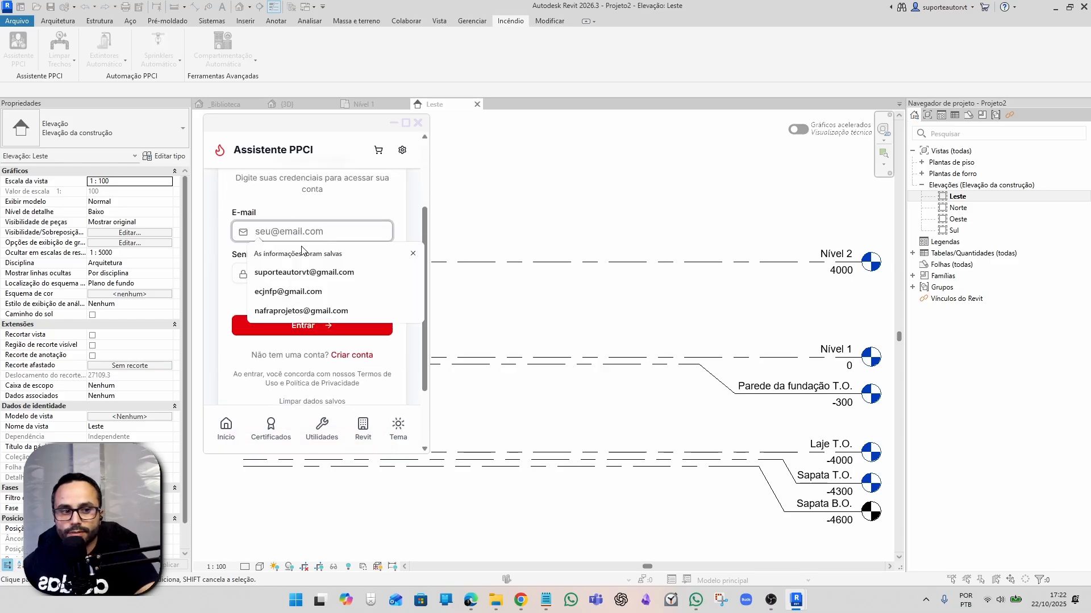
pyautogui.click(288, 292)
pyautogui.click(312, 326)
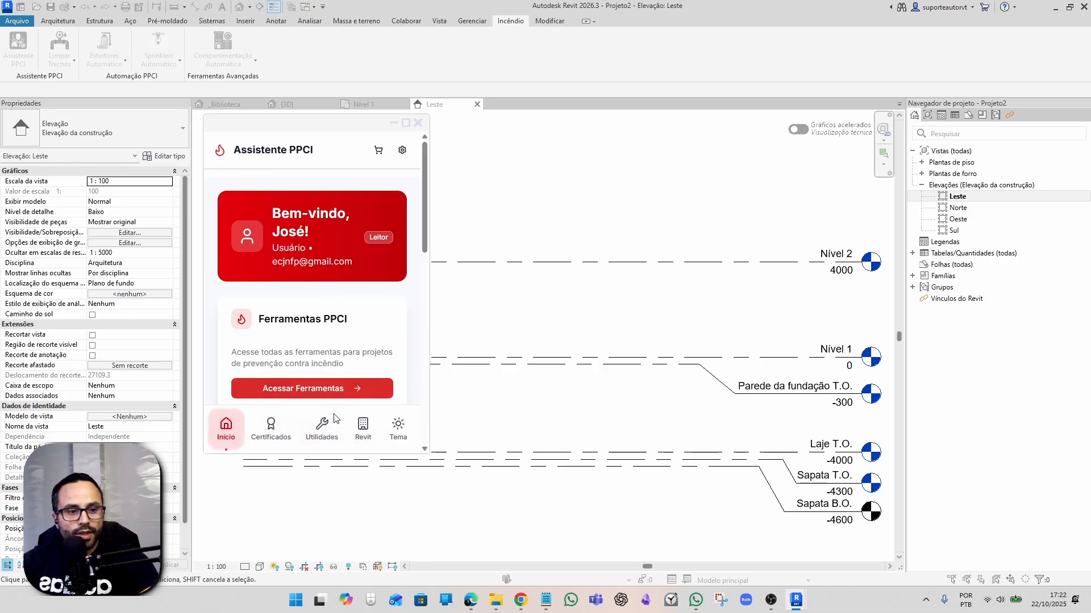
# Look through the plugin's Utilidades tools and open Construir Níveis from the Revit tools.
pyautogui.click(322, 427)
pyautogui.scroll(-3, 305, 305)
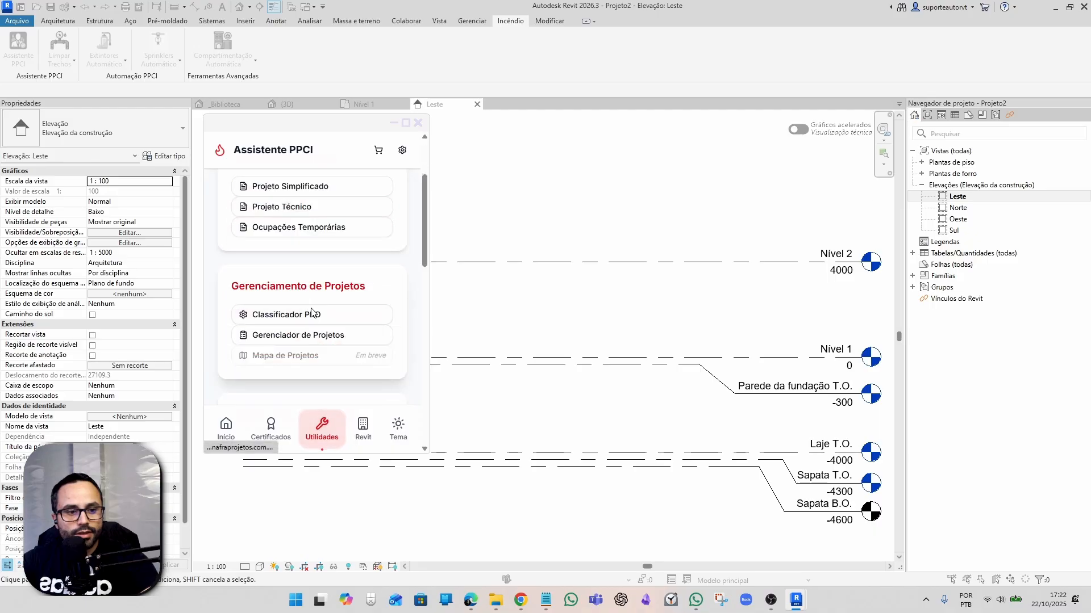
pyautogui.click(362, 428)
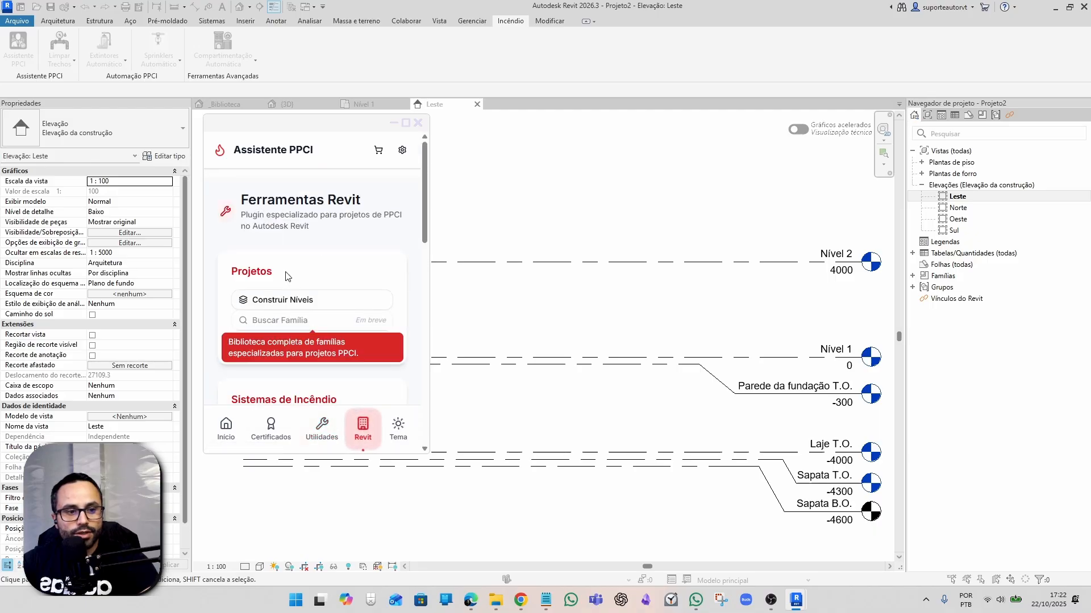
pyautogui.click(310, 298)
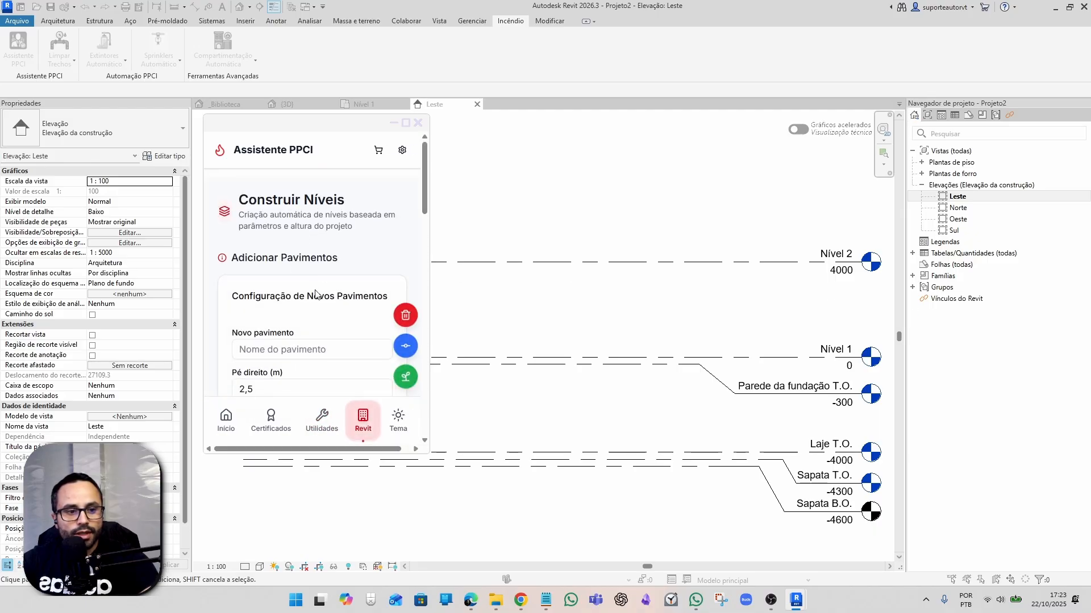
# Look through the Construir Níveis form and floor table, and enlarge the plugin window to fill half the screen.
pyautogui.scroll(-1, 310, 225)
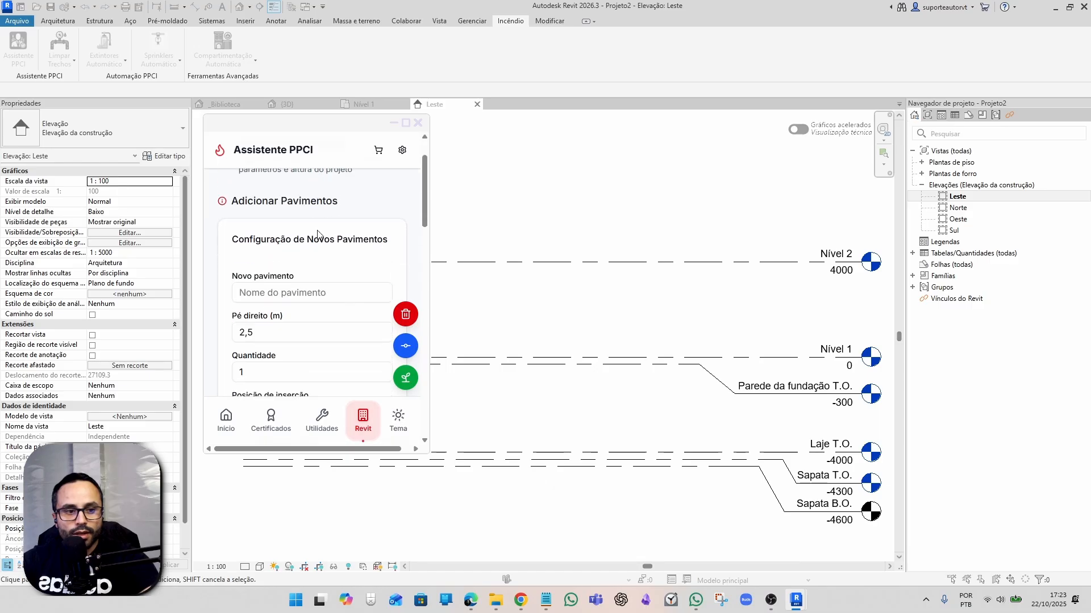
pyautogui.scroll(1, 310, 226)
pyautogui.scroll(-3, 284, 228)
pyautogui.scroll(-6, 285, 228)
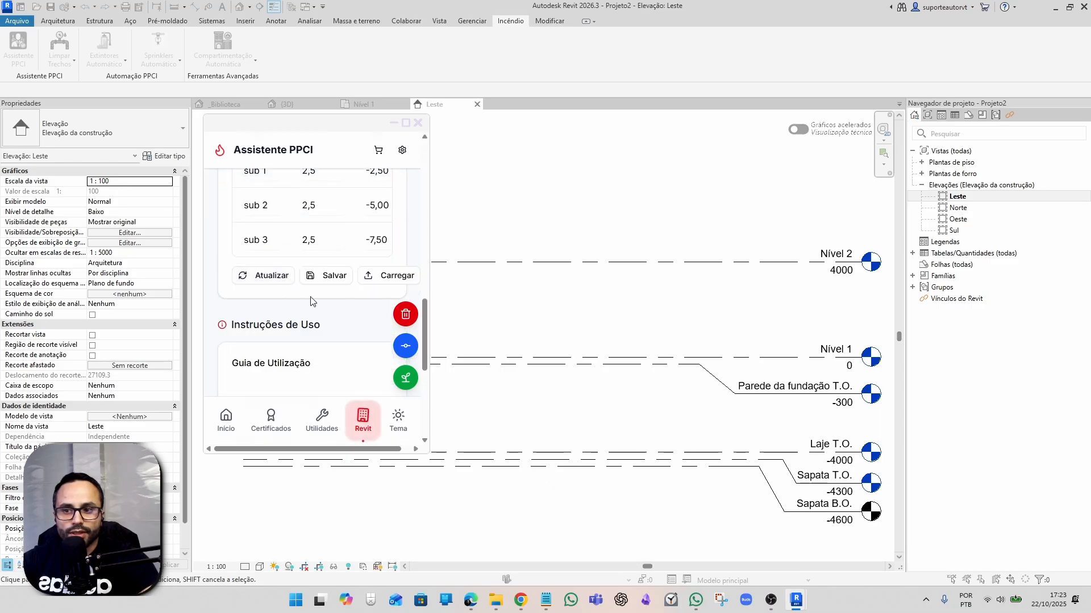
pyautogui.scroll(9, 295, 278)
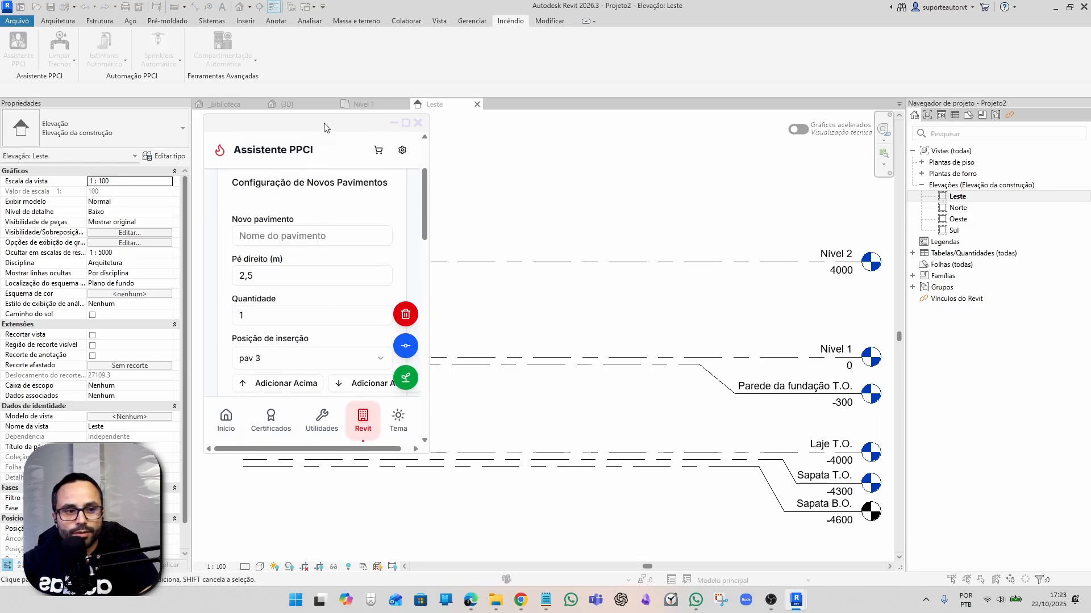
pyautogui.moveTo(324, 126); pyautogui.dragTo(20, 121)
pyautogui.click(351, 90)
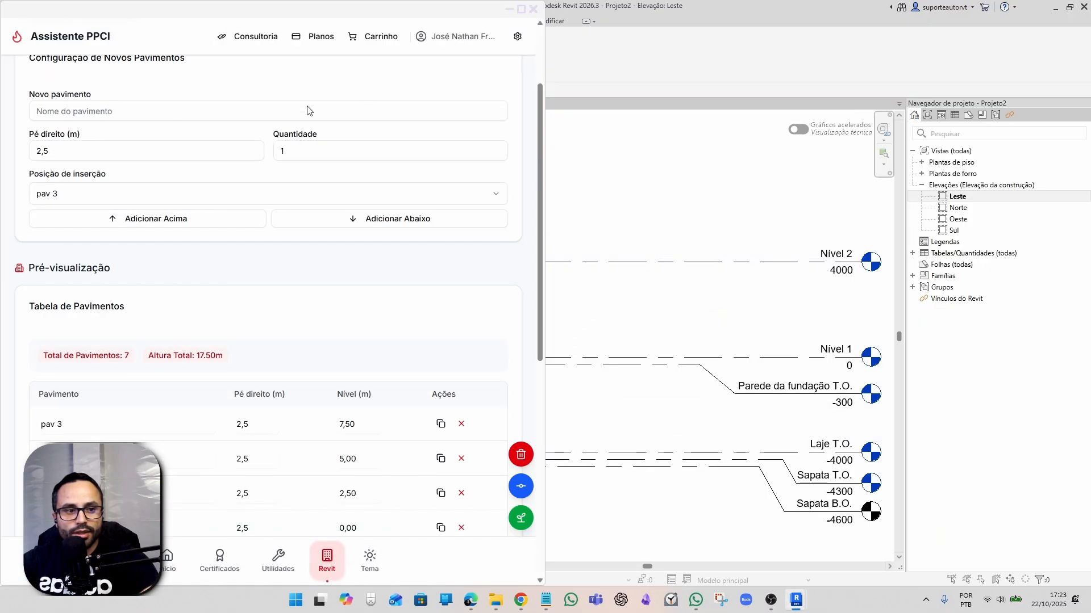
pyautogui.scroll(2, 299, 284)
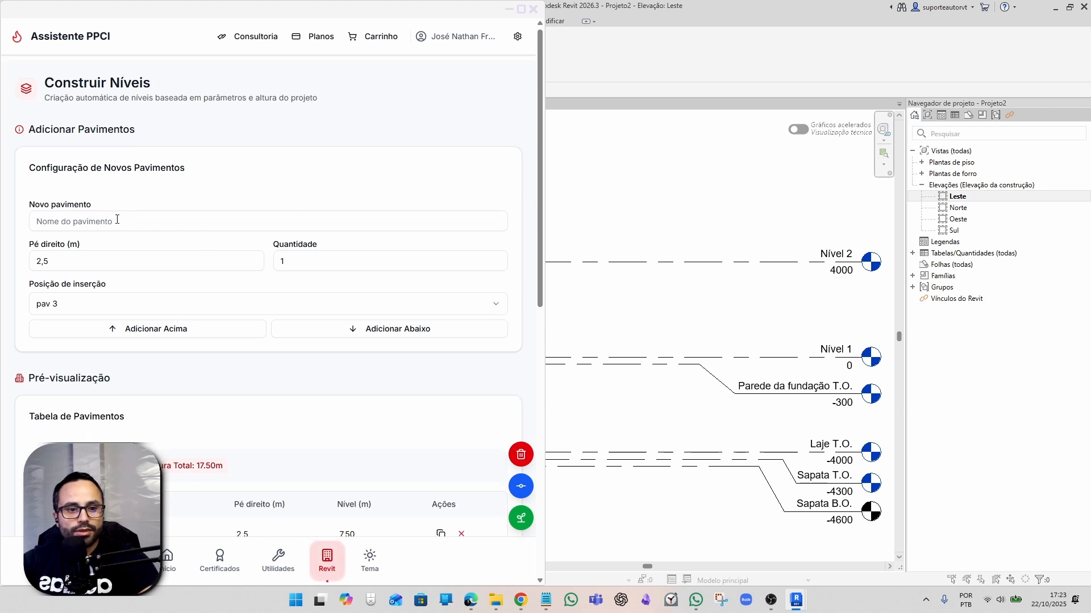
pyautogui.scroll(-1, 70, 157)
pyautogui.moveTo(56, 118); pyautogui.dragTo(180, 116)
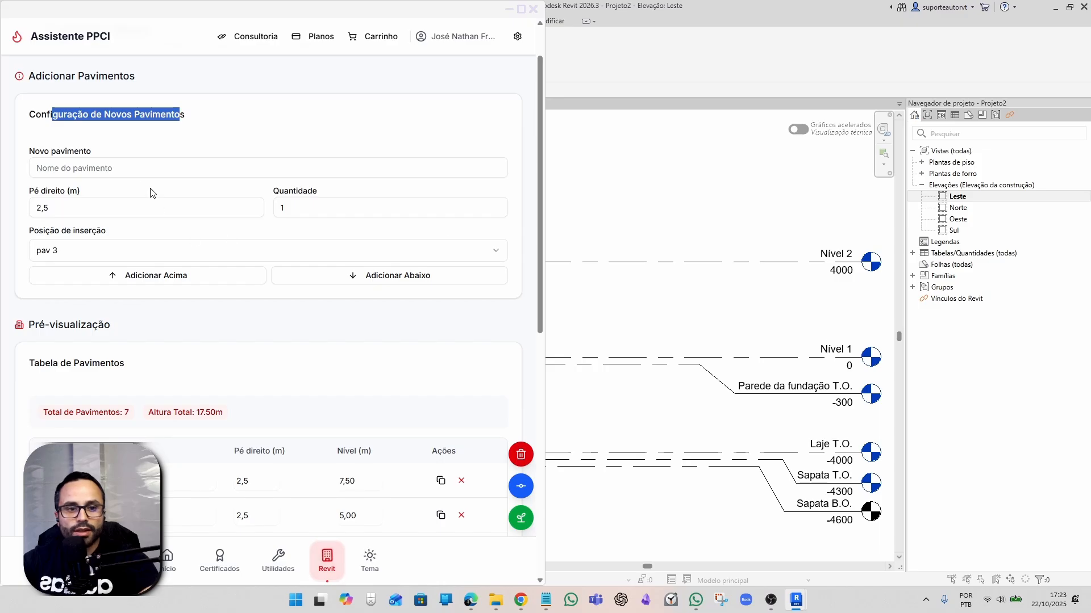
# Configure the new floors with name Pav sup, ceiling height 3 m, quantity 4 and insertion position Térreo.
pyautogui.click(129, 170)
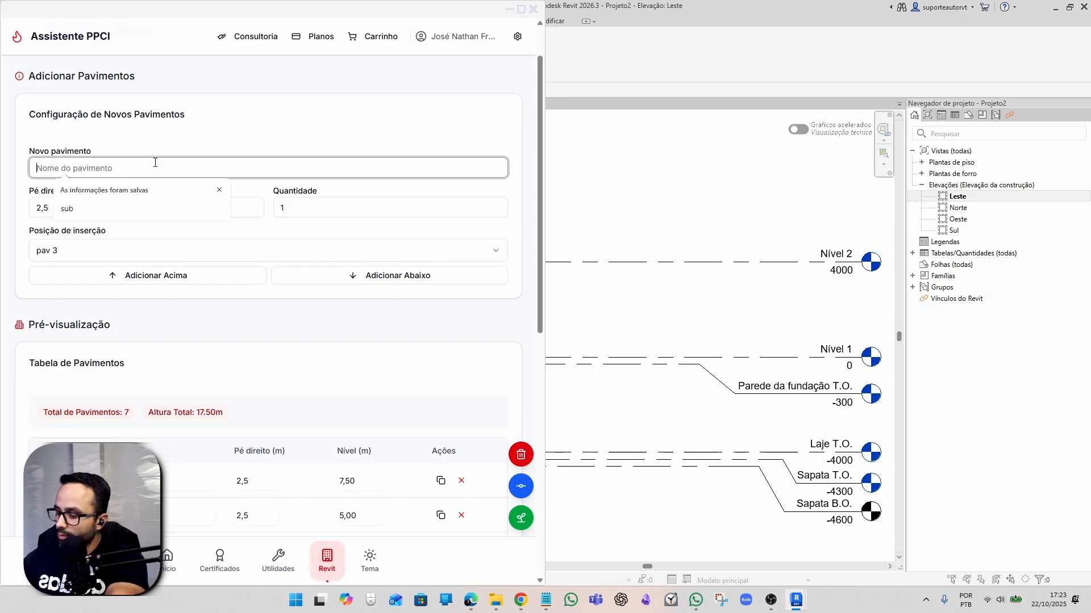
pyautogui.write('Pav sup')
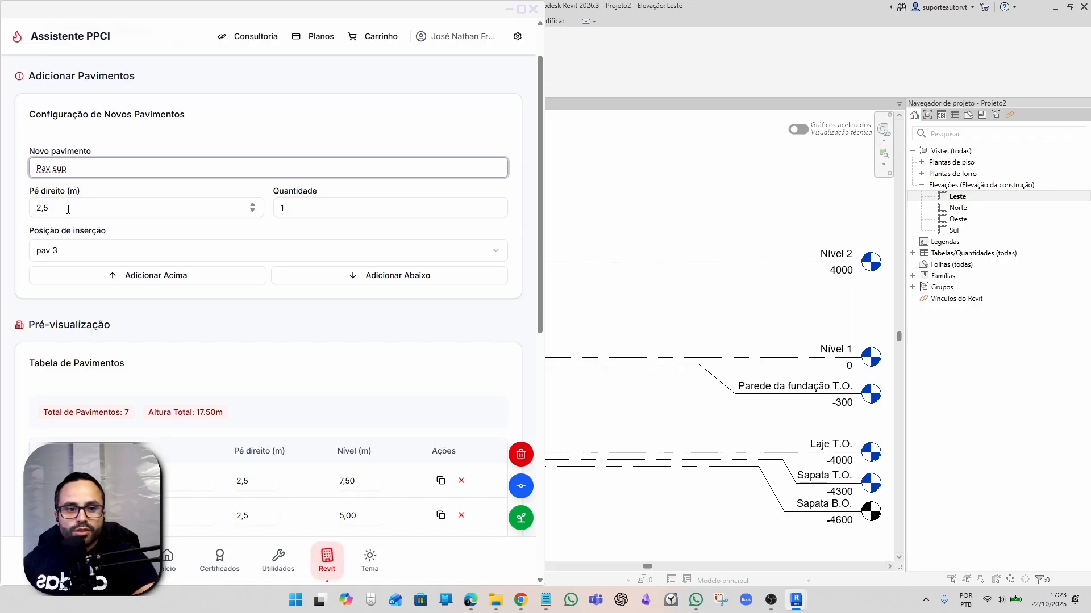
pyautogui.click(305, 211)
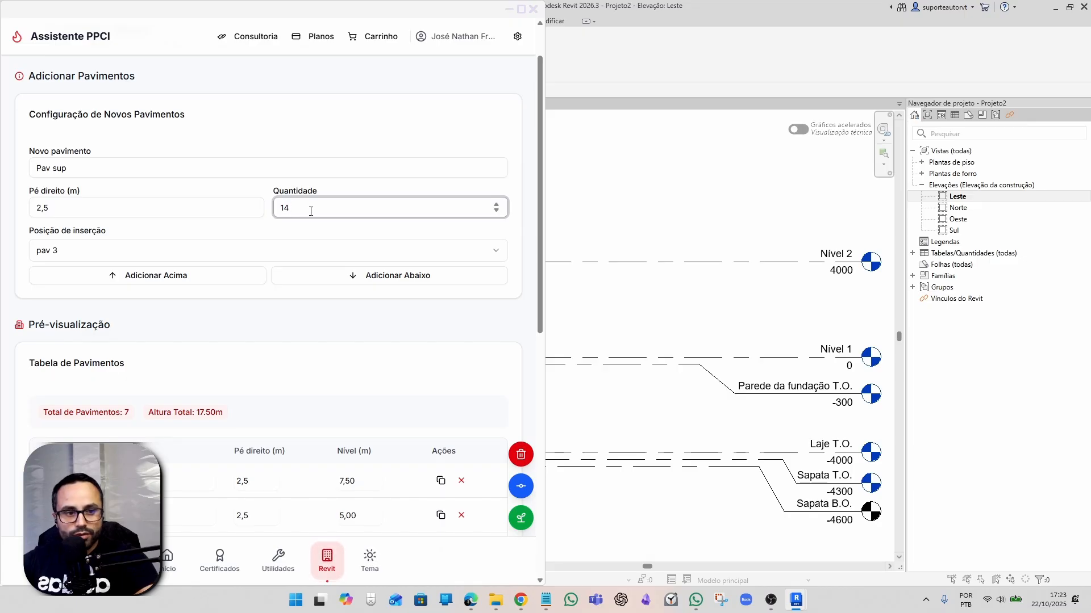
pyautogui.moveTo(311, 211); pyautogui.dragTo(277, 211)
pyautogui.click(123, 210)
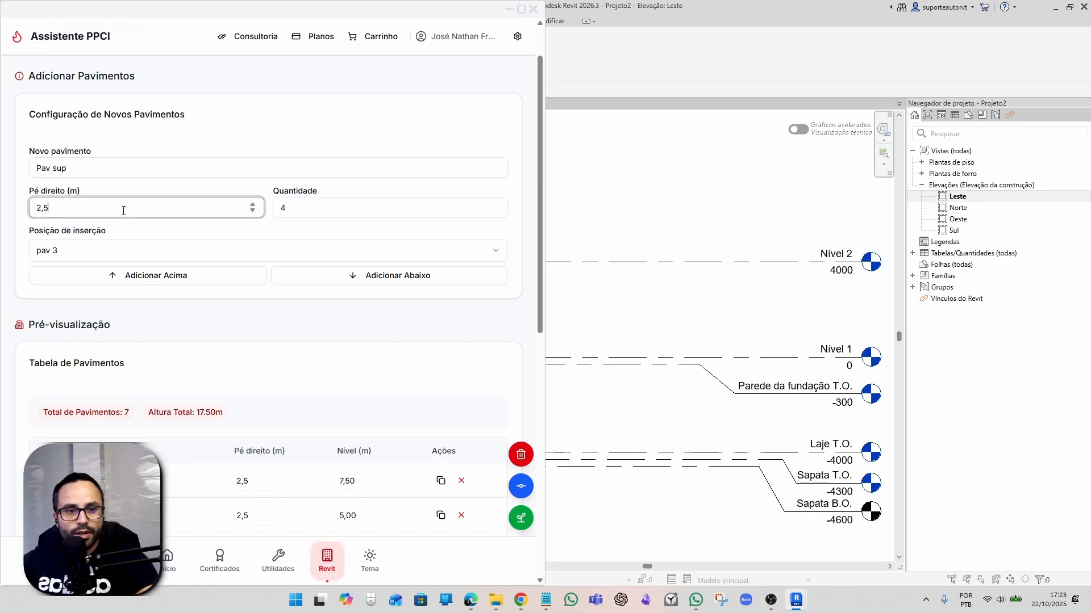
pyautogui.write('3')
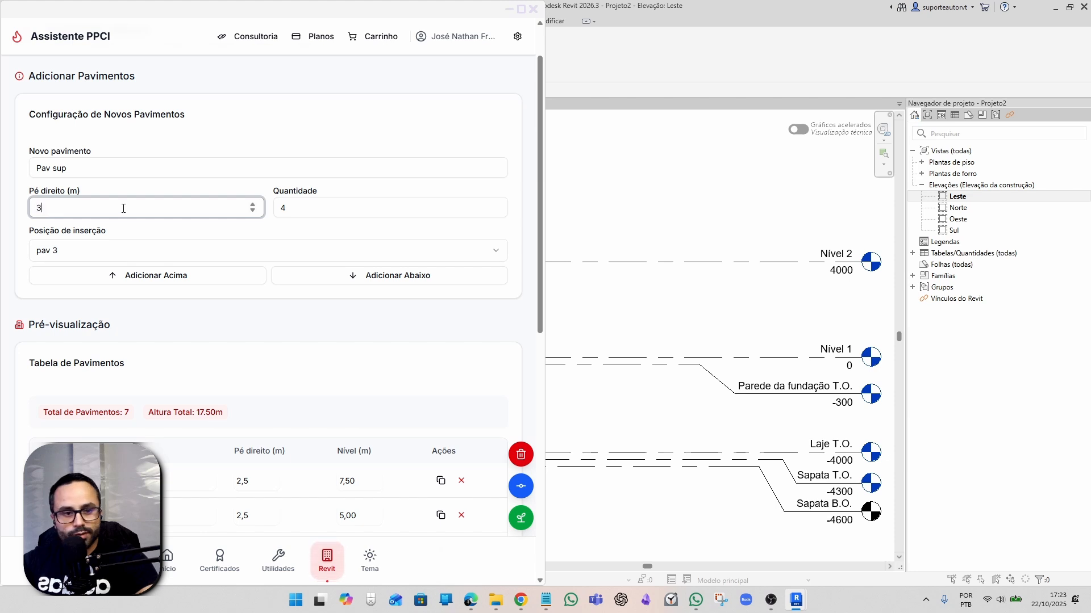
pyautogui.click(82, 254)
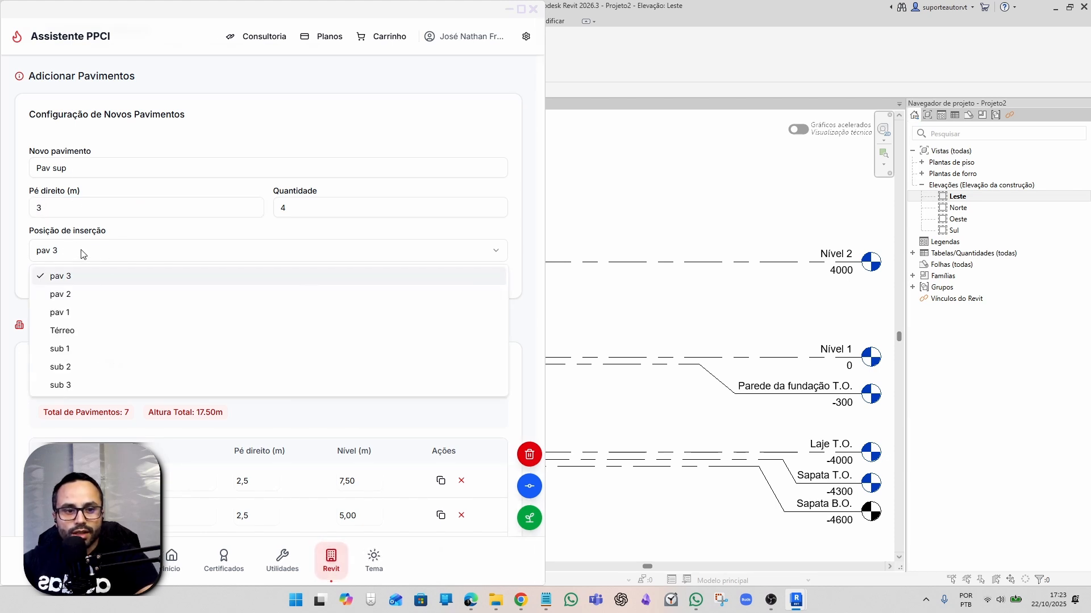
pyautogui.click(85, 329)
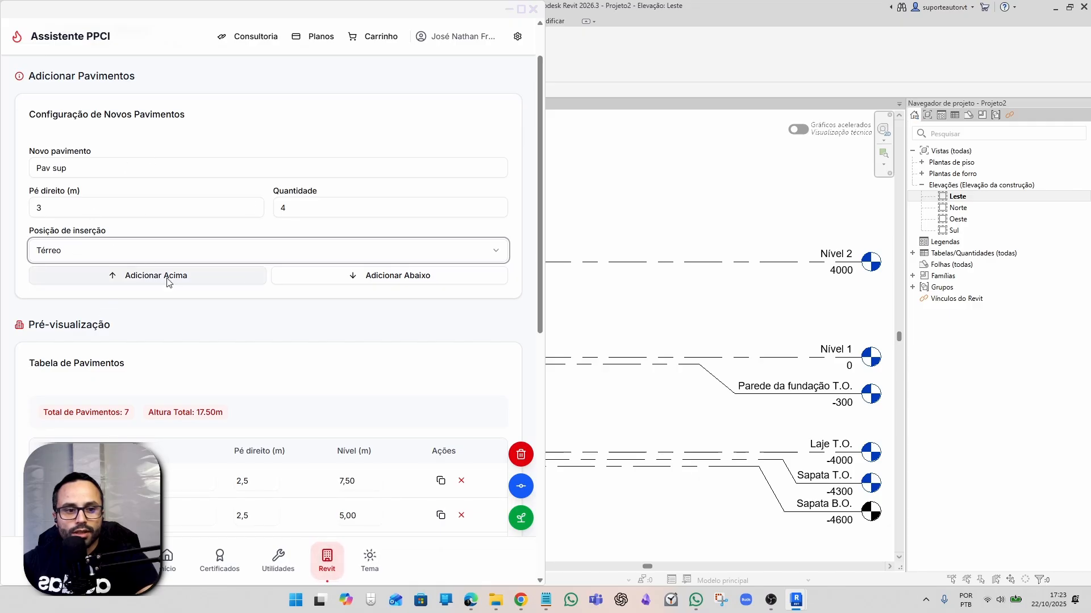
# Delete the project's existing levels with the Construir Níveis tool.
pyautogui.scroll(-6, 217, 283)
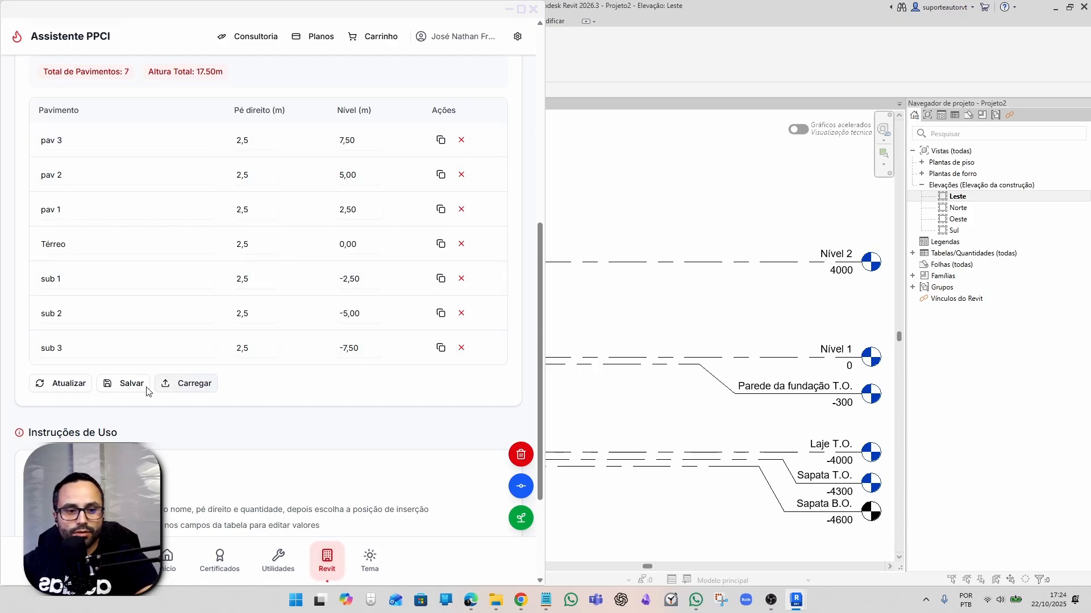
pyautogui.click(520, 454)
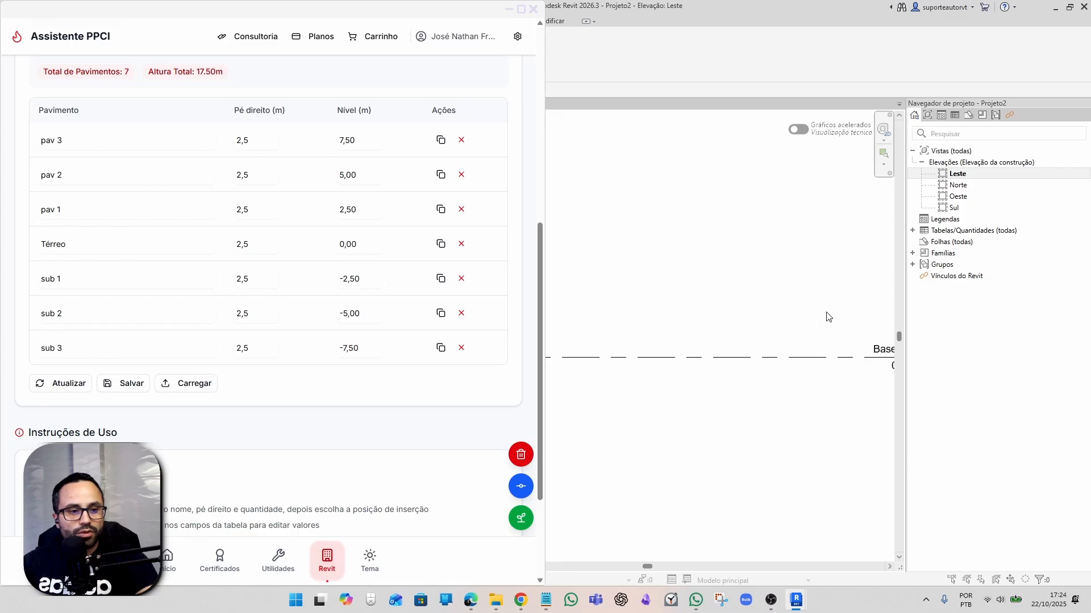
pyautogui.scroll(7, 349, 351)
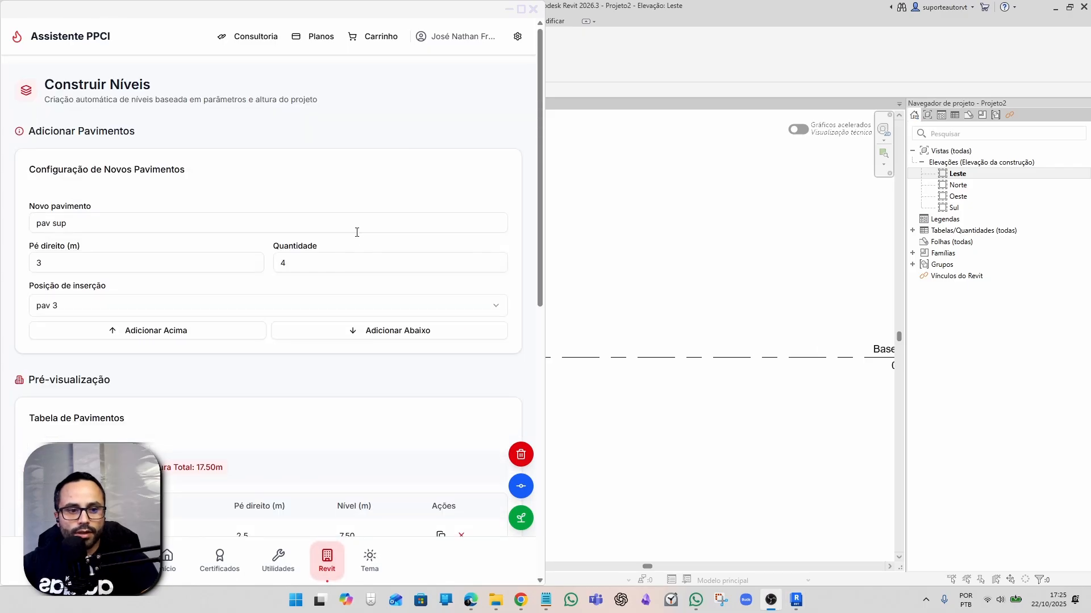
# Remove pav 3, pav 2, pav 1, sub 1, sub 2 and sub 3 from the floor table, keeping only Térreo.
pyautogui.scroll(-5, 301, 229)
pyautogui.scroll(-1, 250, 217)
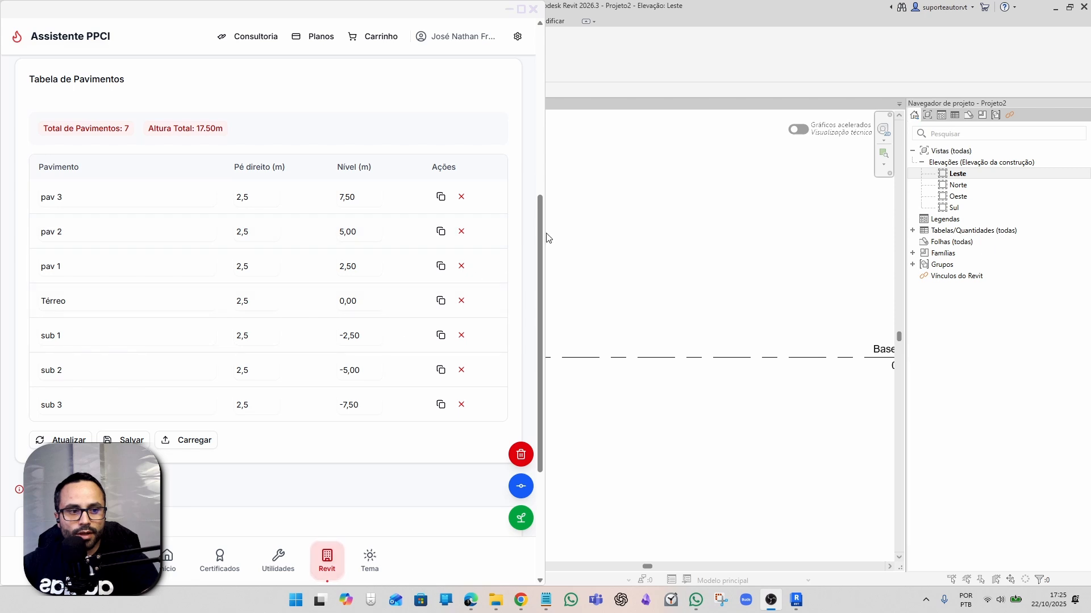
pyautogui.click(462, 197)
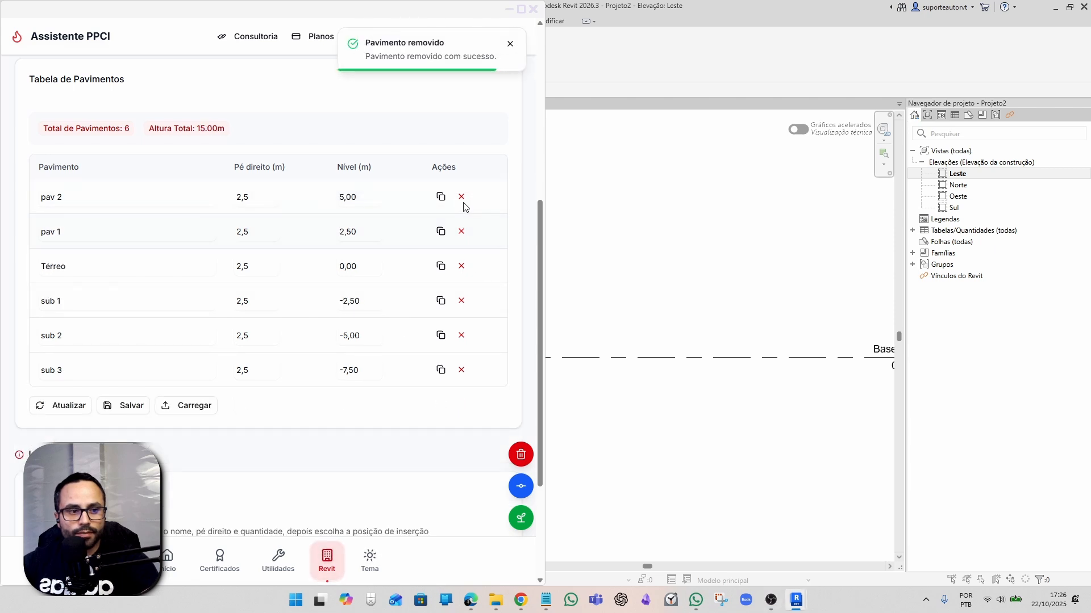
pyautogui.click(462, 198)
pyautogui.click(461, 198)
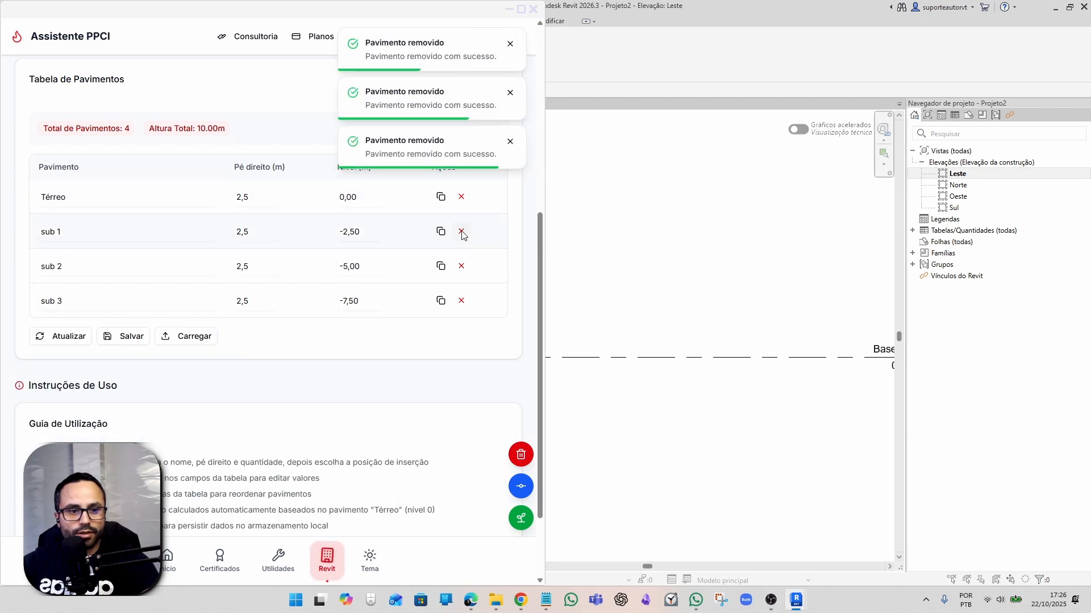
pyautogui.click(461, 232)
pyautogui.click(462, 232)
pyautogui.scroll(2, 383, 301)
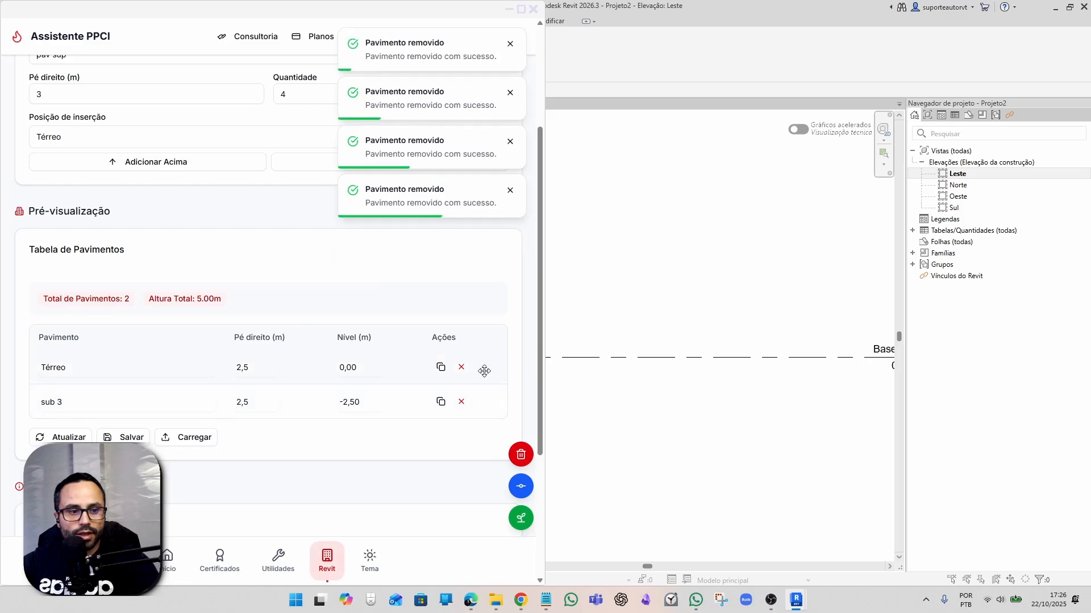
pyautogui.click(460, 402)
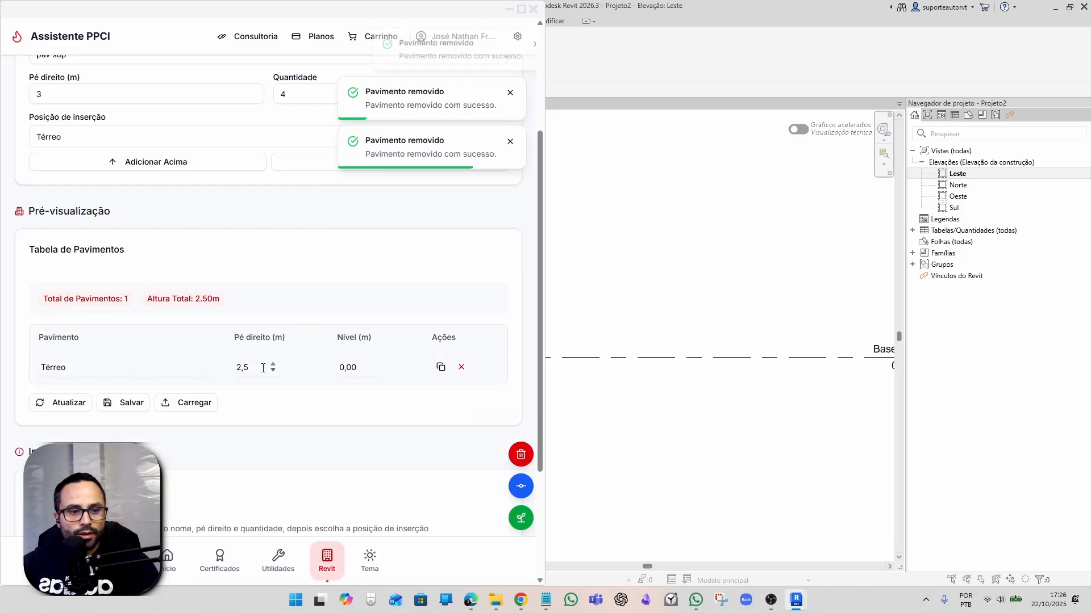
# Add the four 3 m pav sup floors above Térreo.
pyautogui.scroll(1, 271, 245)
pyautogui.scroll(1, 271, 245)
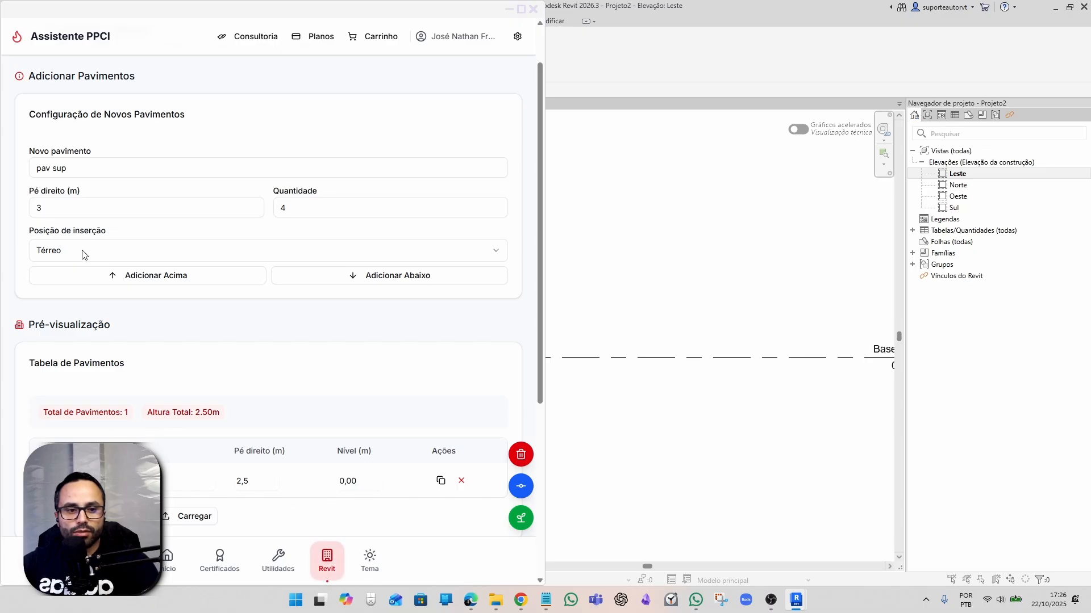
pyautogui.click(112, 257)
pyautogui.click(101, 258)
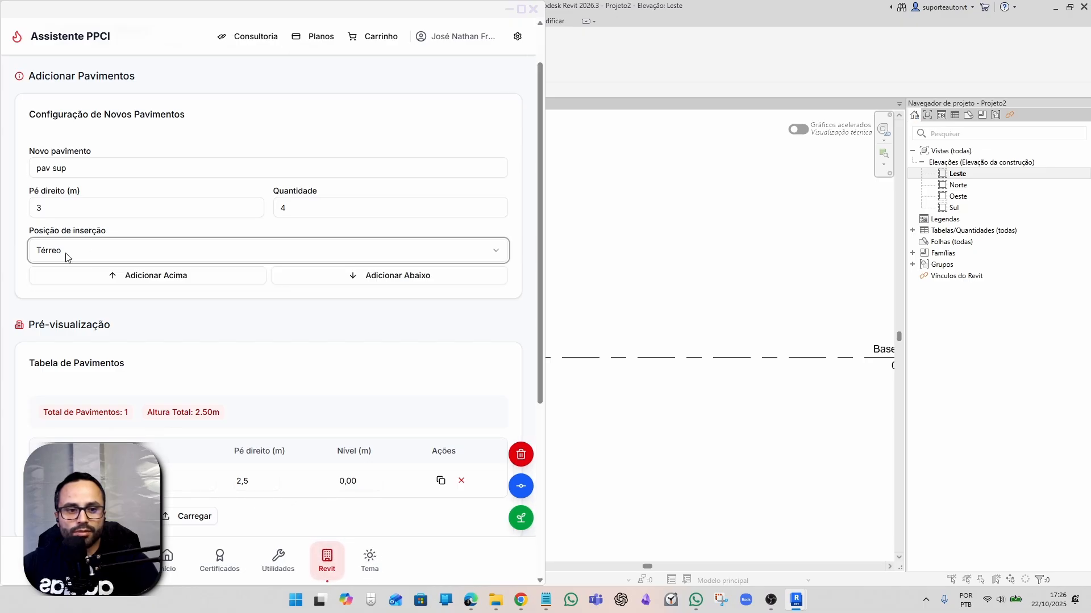
pyautogui.click(168, 281)
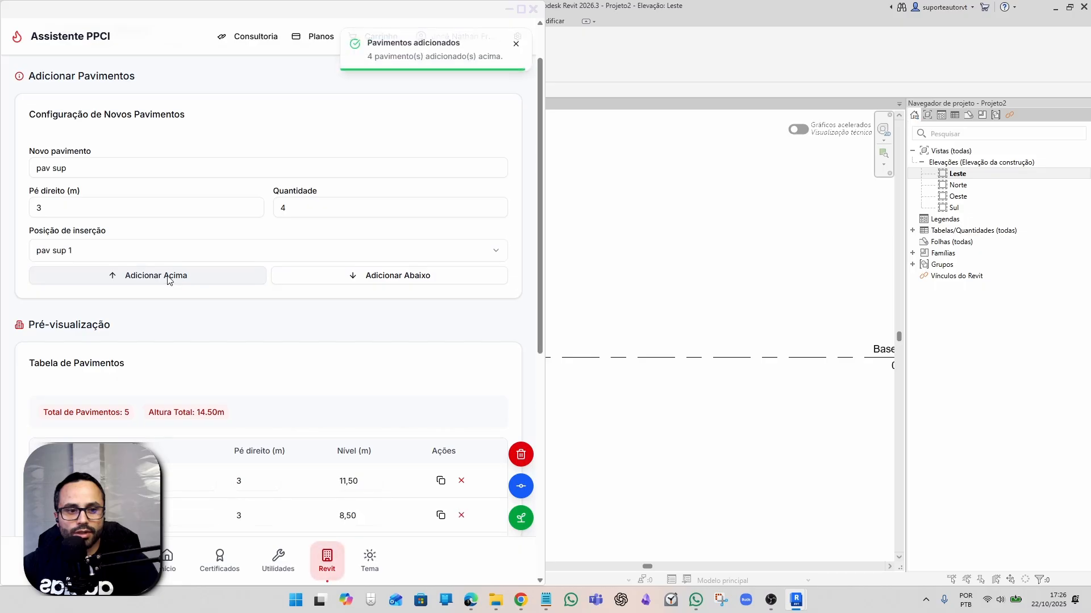
# Renumber the upper floors in the table from highest to lowest as pav sup 4, pav sup 3, pav sup 2 and pav sup 1.
pyautogui.scroll(-3, 184, 301)
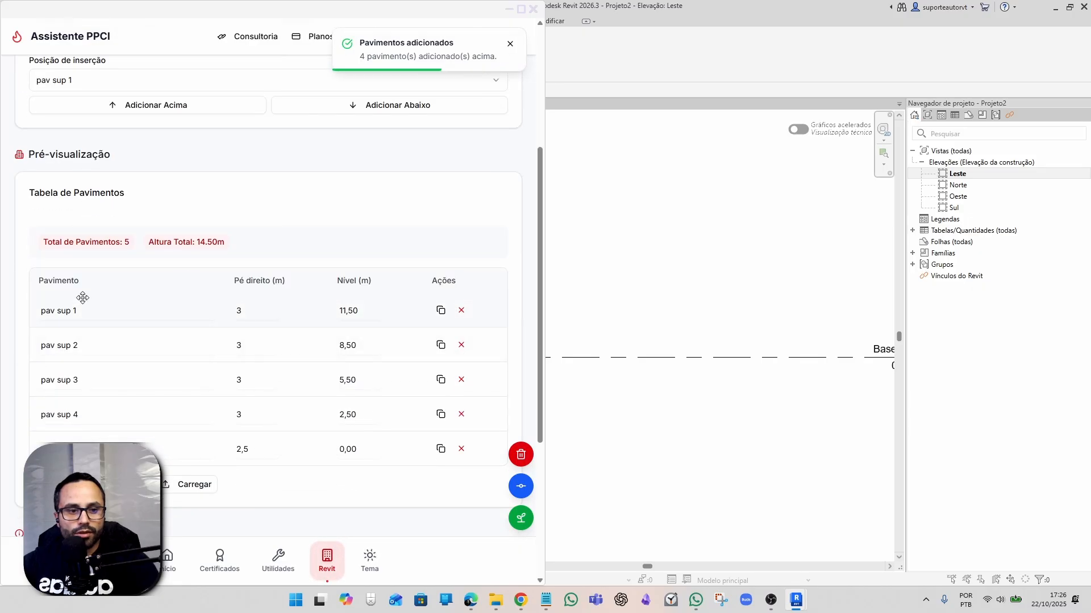
pyautogui.scroll(-1, 83, 303)
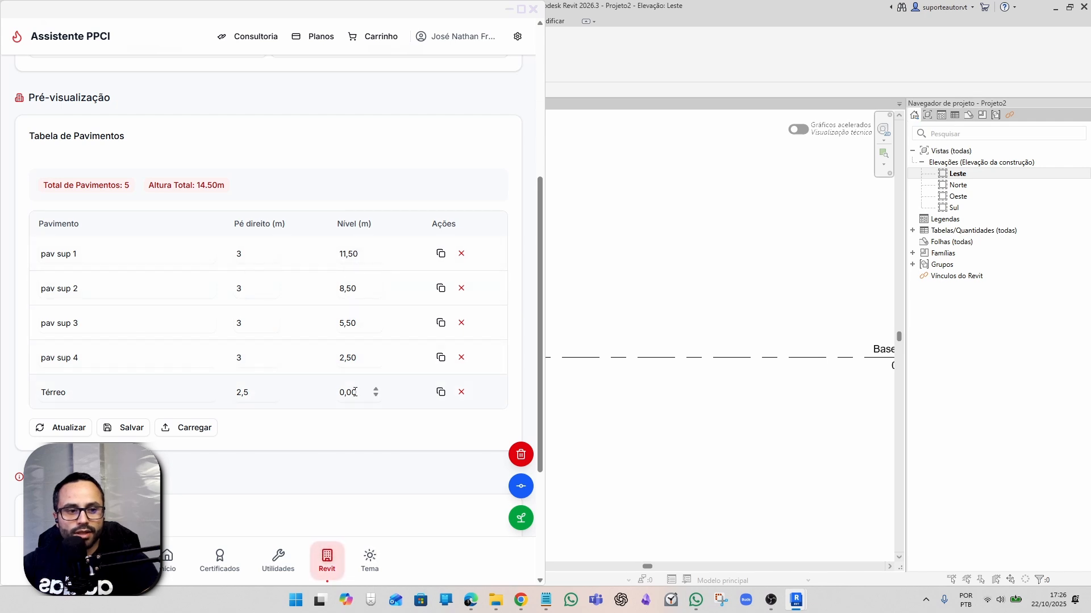
pyautogui.click(100, 358)
pyautogui.click(95, 255)
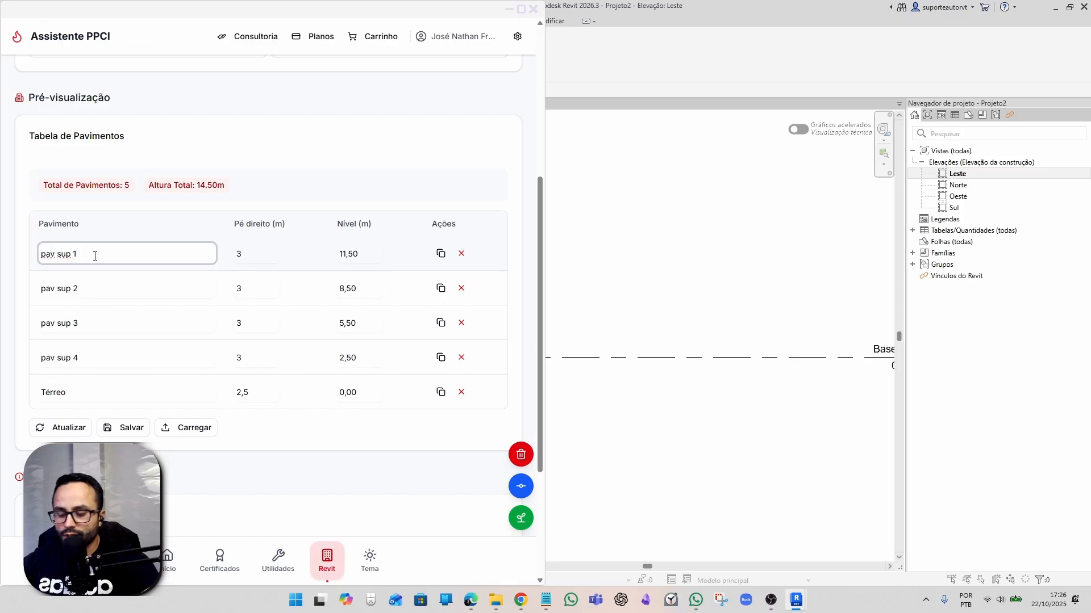
pyautogui.click(89, 288)
pyautogui.press('BackSpace')
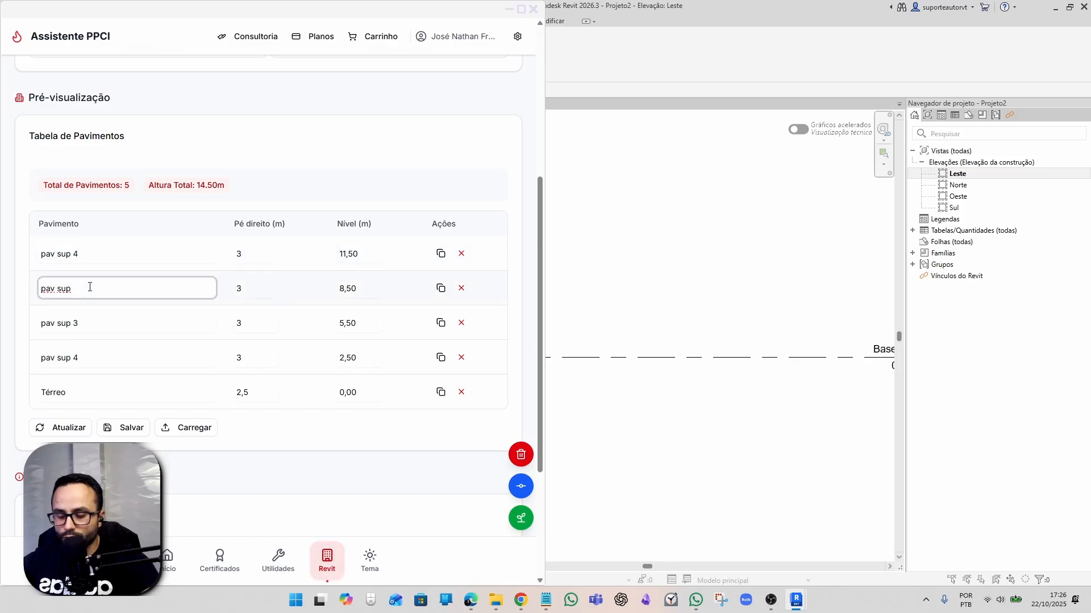
pyautogui.click(94, 322)
pyautogui.press('BackSpace')
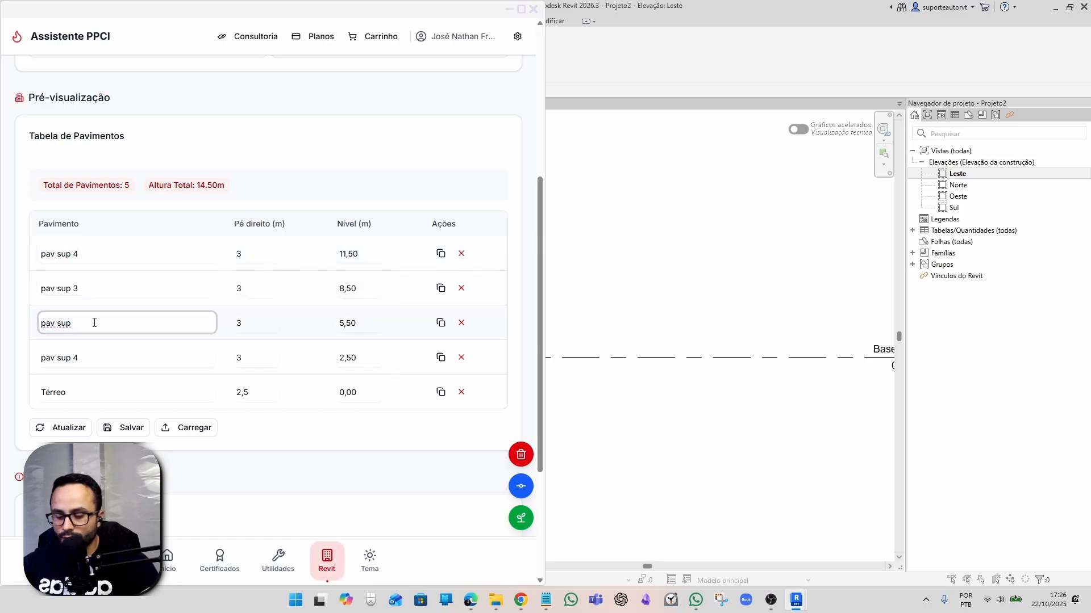
pyautogui.click(92, 356)
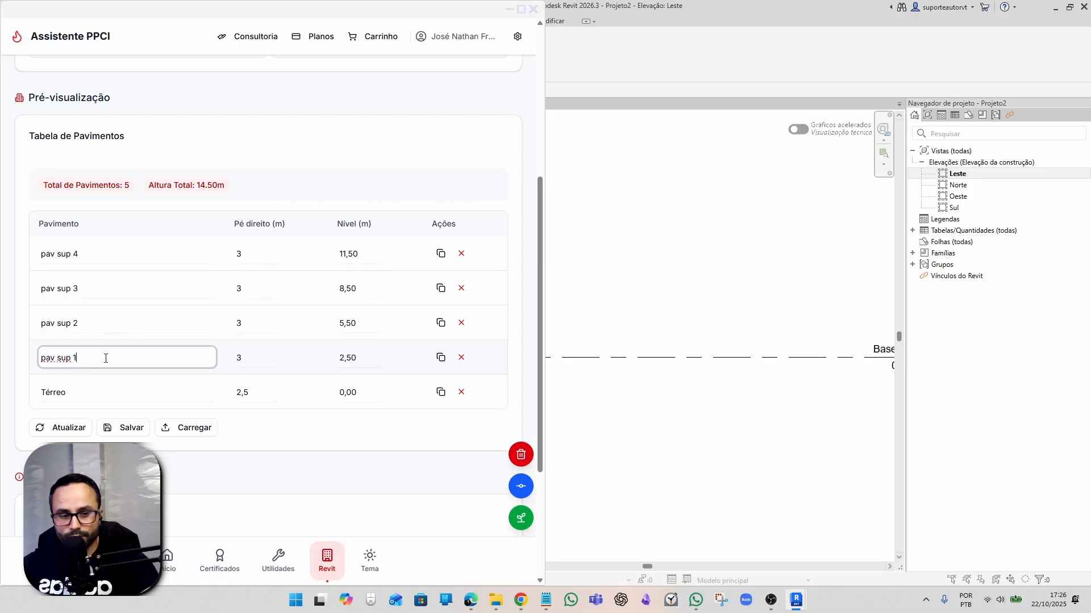
# Add two subsolo floors with a 4 m pé direito below Térreo in the floor table.
pyautogui.scroll(4, 159, 227)
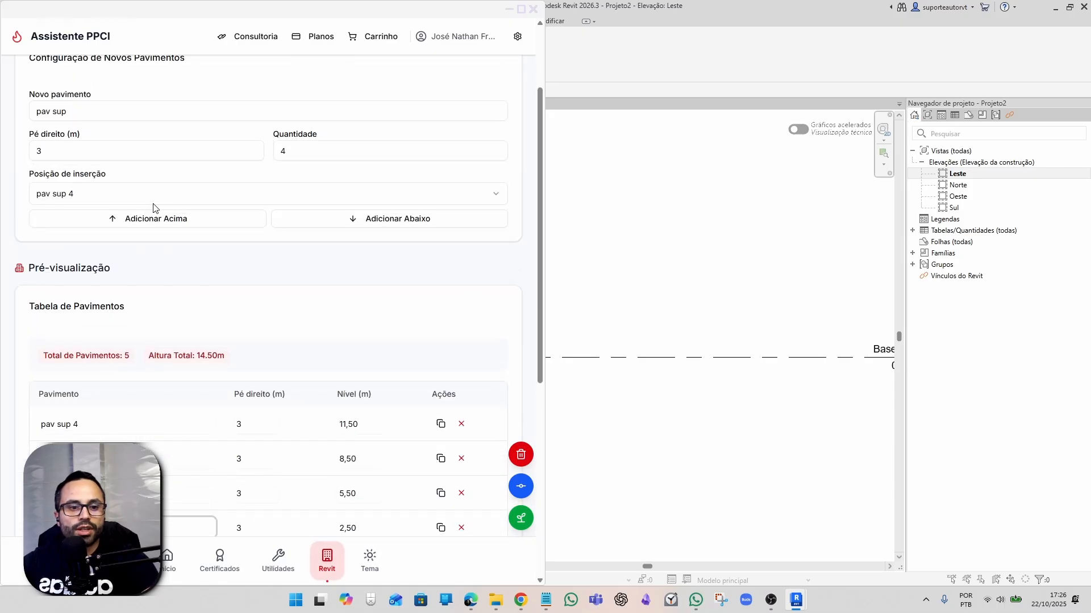
pyautogui.moveTo(105, 167); pyautogui.dragTo(22, 158)
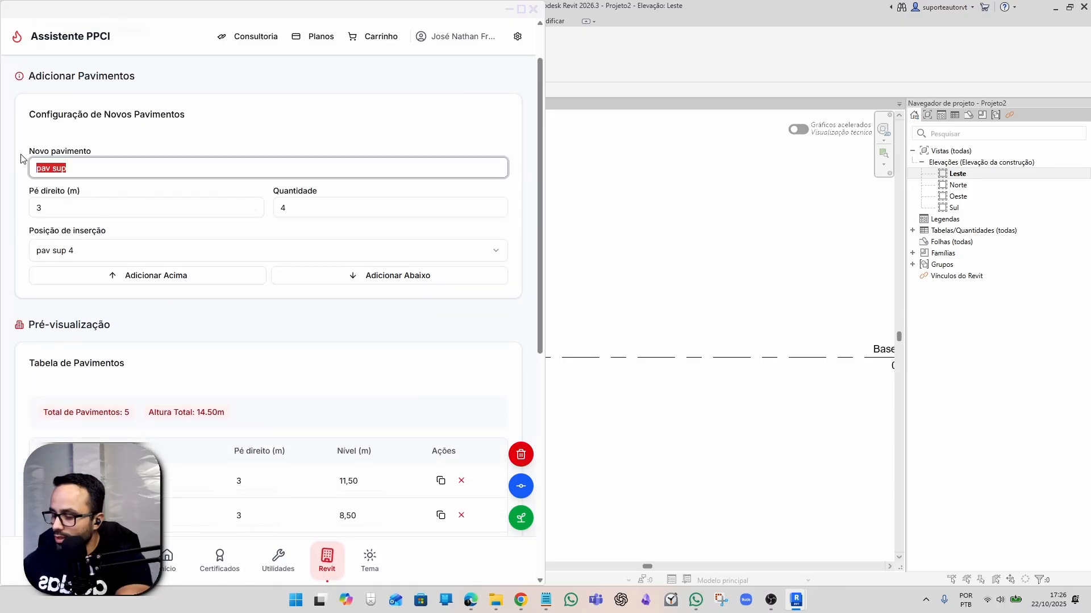
pyautogui.write('subsolo')
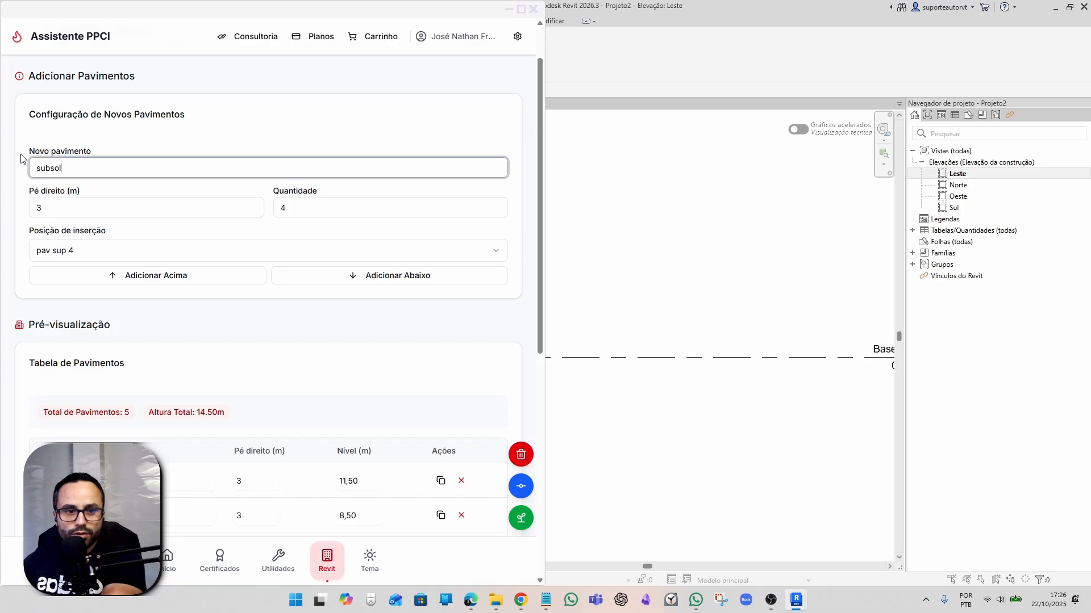
pyautogui.click(67, 209)
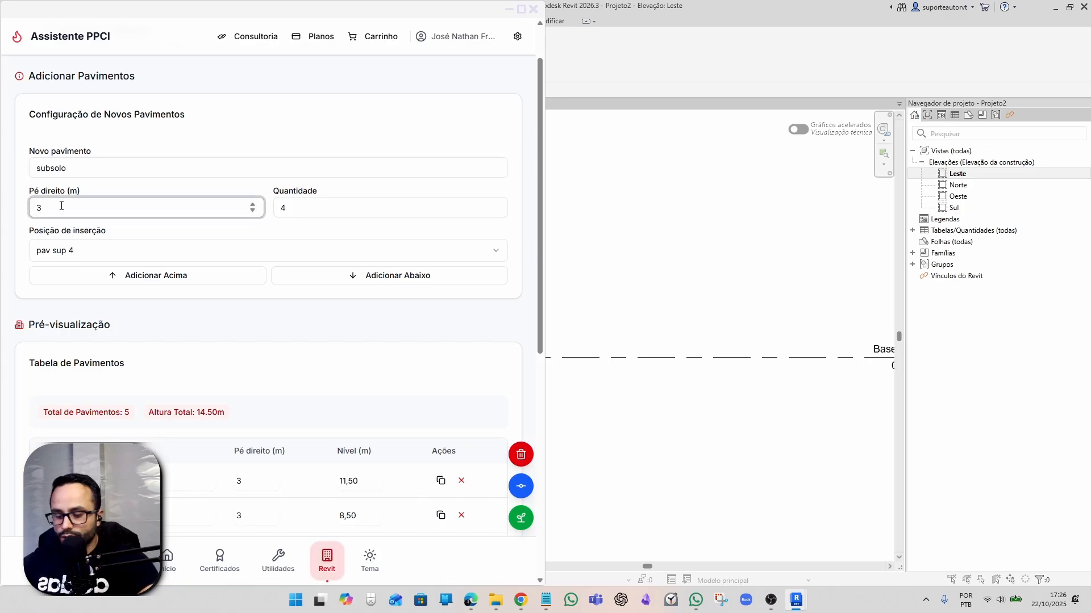
pyautogui.write('04')
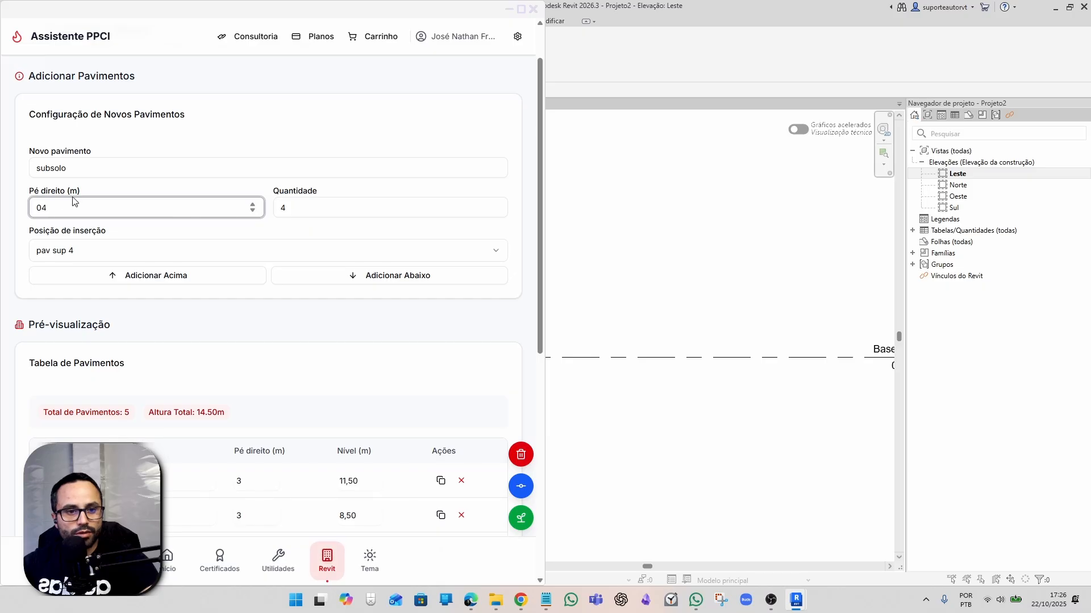
pyautogui.moveTo(321, 211); pyautogui.dragTo(264, 210)
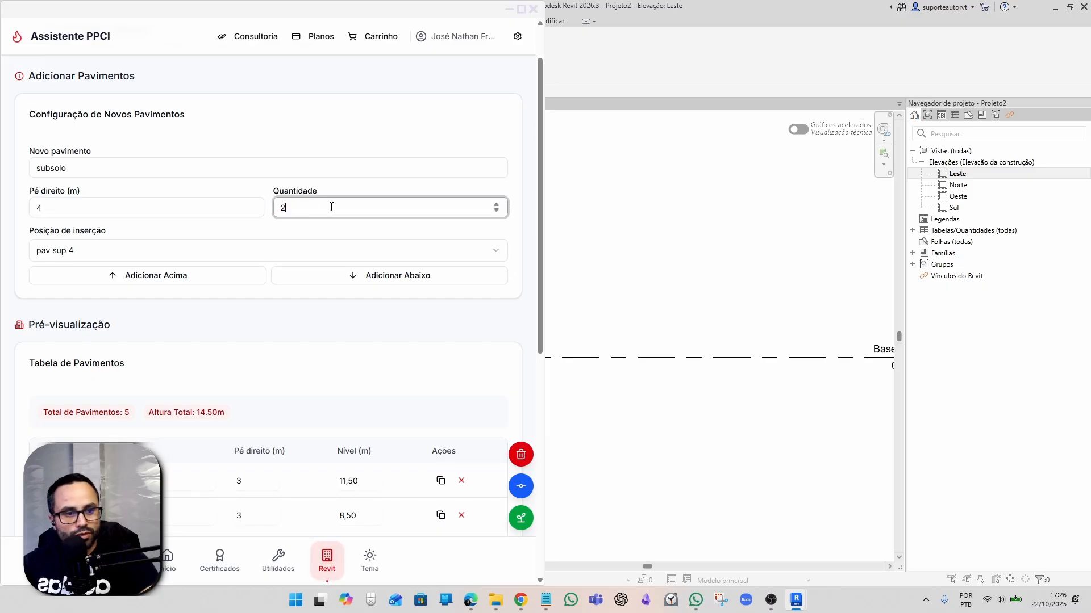
pyautogui.click(99, 252)
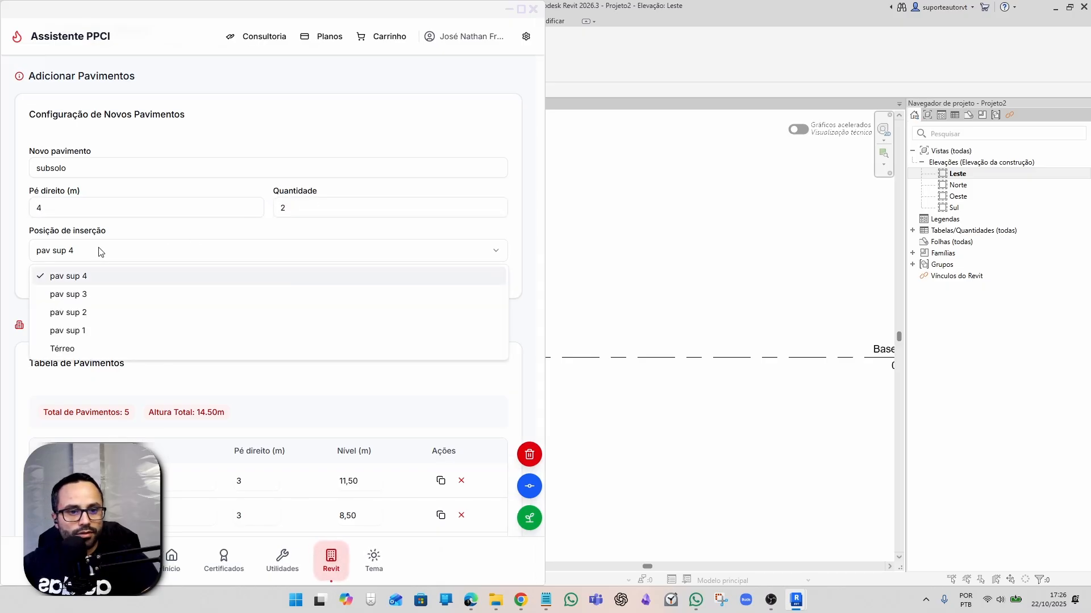
pyautogui.click(62, 351)
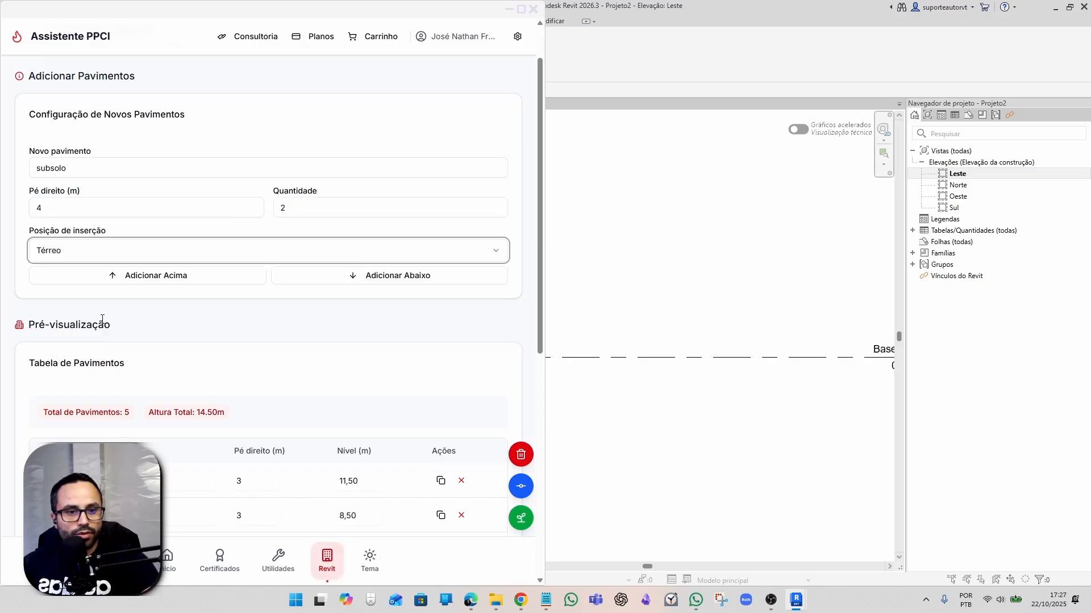
pyautogui.click(385, 280)
pyautogui.scroll(-5, 341, 307)
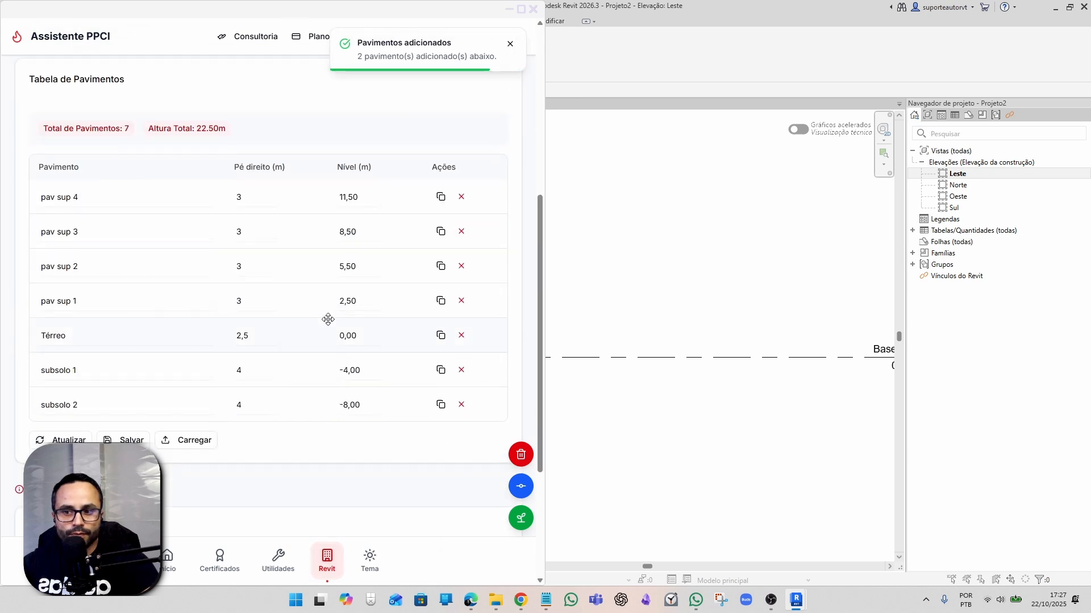
# Renumber the basement floors as subsolo 2 directly below Térreo and subsolo 1 as the lowest.
pyautogui.scroll(-1, 314, 336)
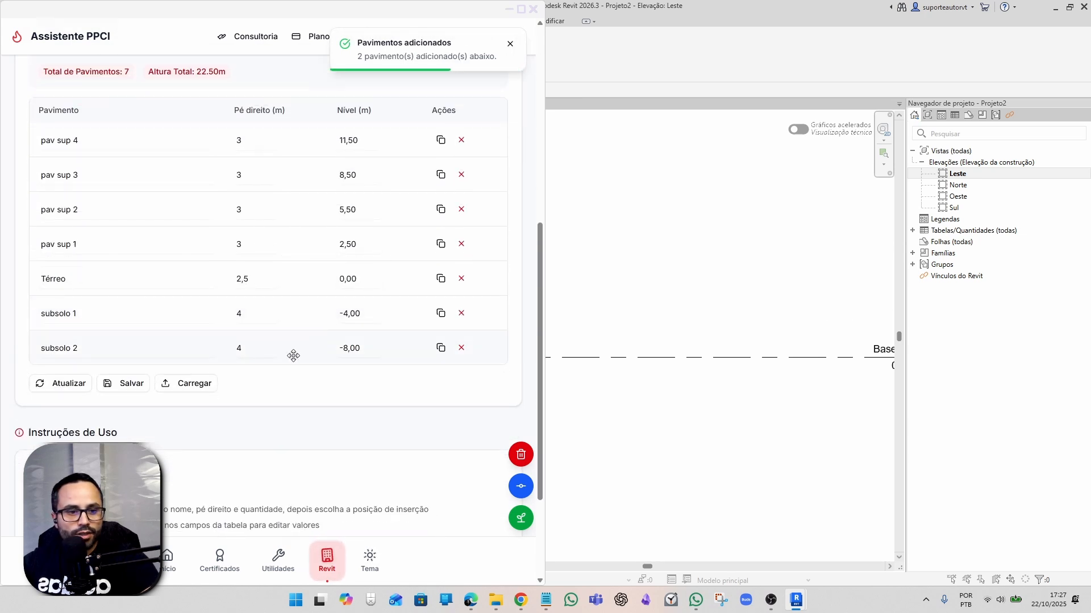
pyautogui.click(93, 313)
pyautogui.press('BackSpace')
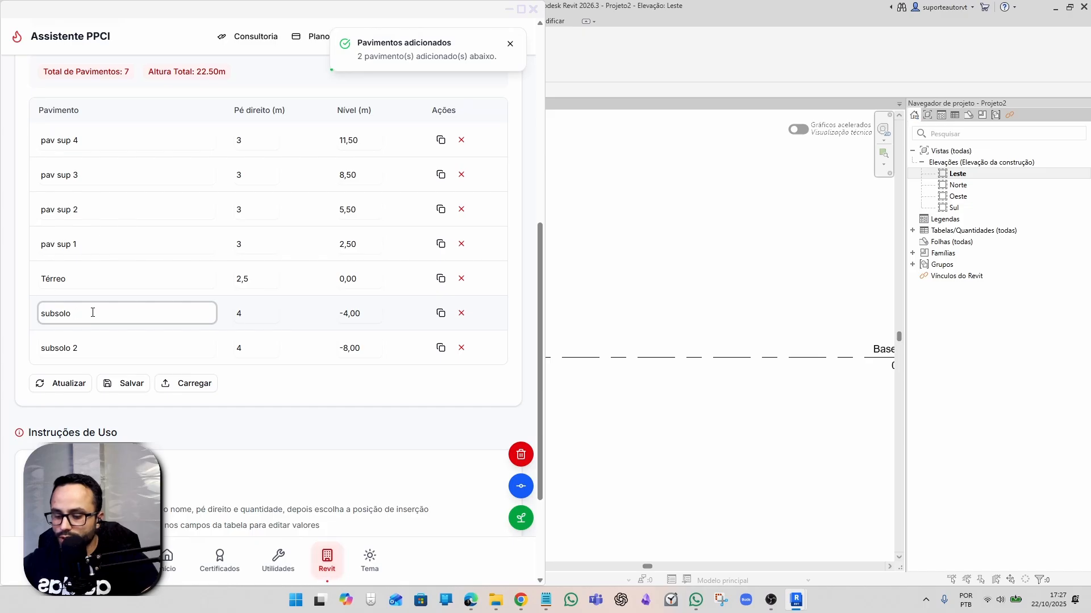
pyautogui.write('2')
pyautogui.click(87, 346)
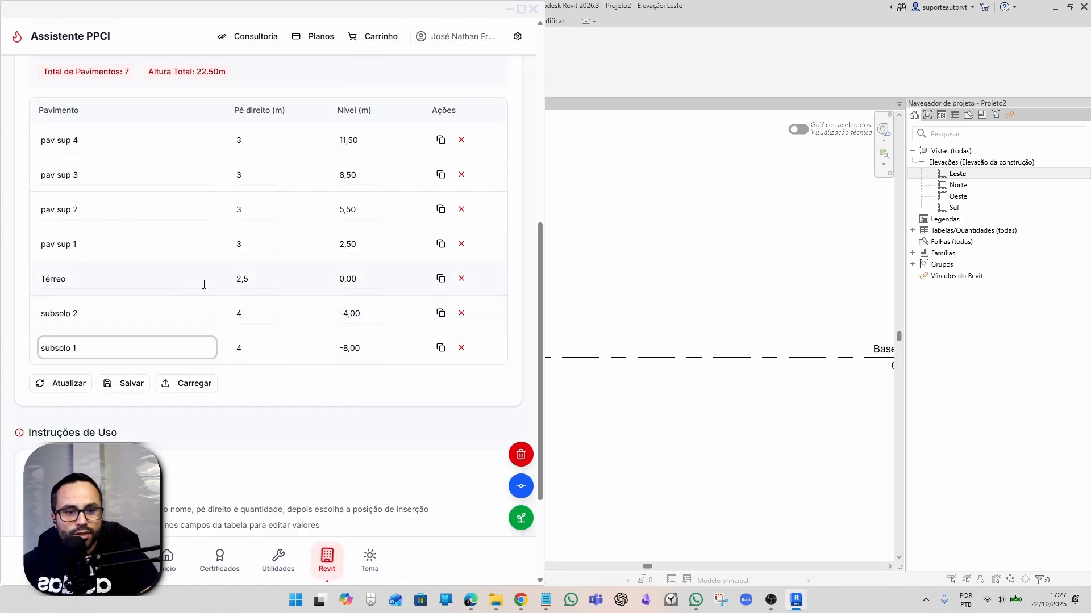
# Set Térreo's pé direito to 3 m and update the floor table.
pyautogui.scroll(1, 241, 282)
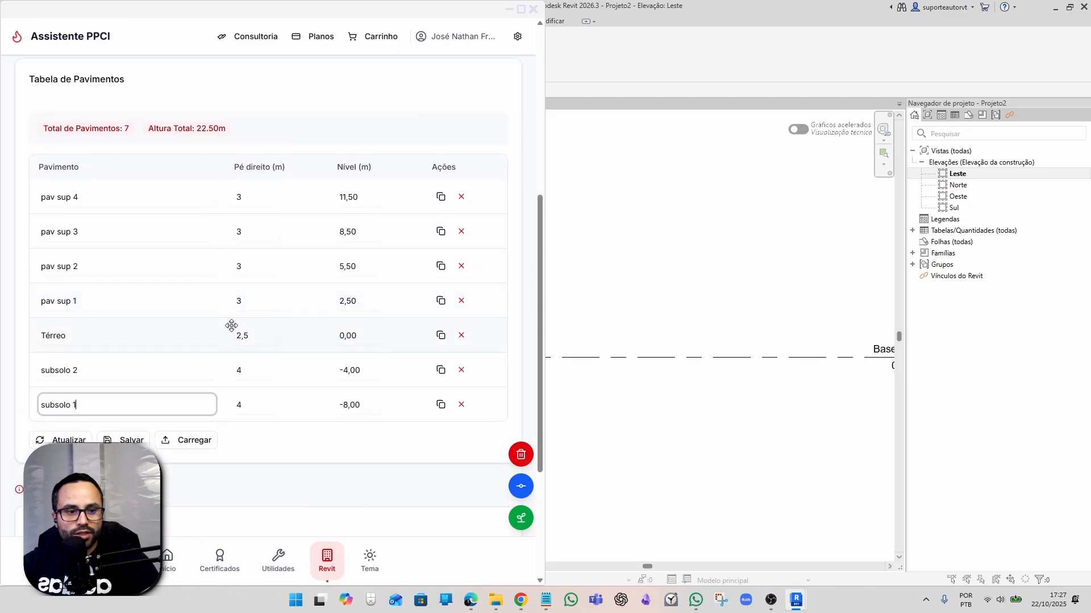
pyautogui.doubleClick(236, 334)
pyautogui.write('3')
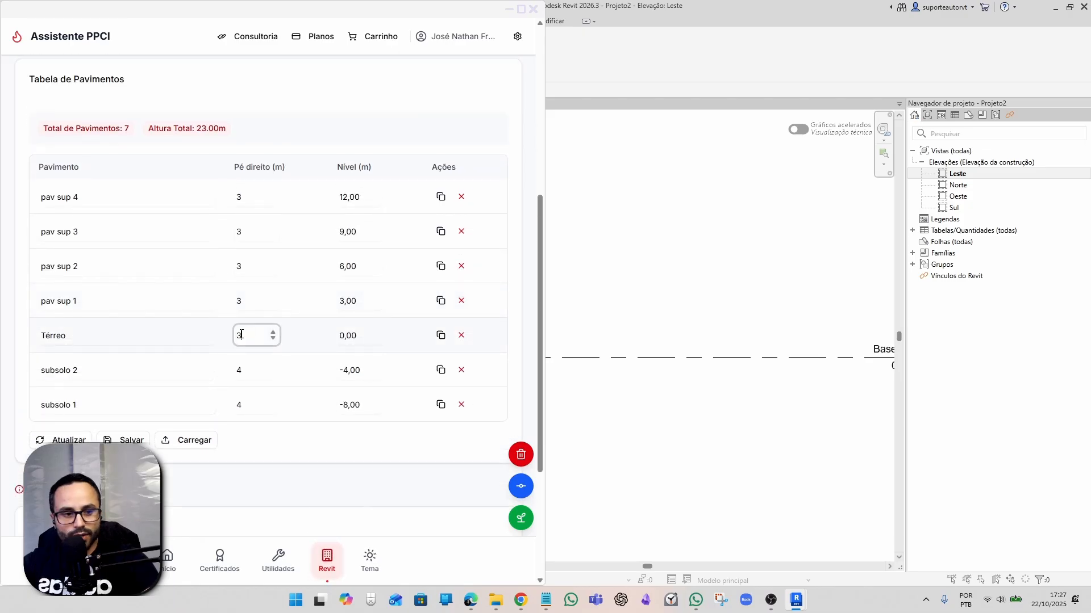
pyautogui.click(70, 441)
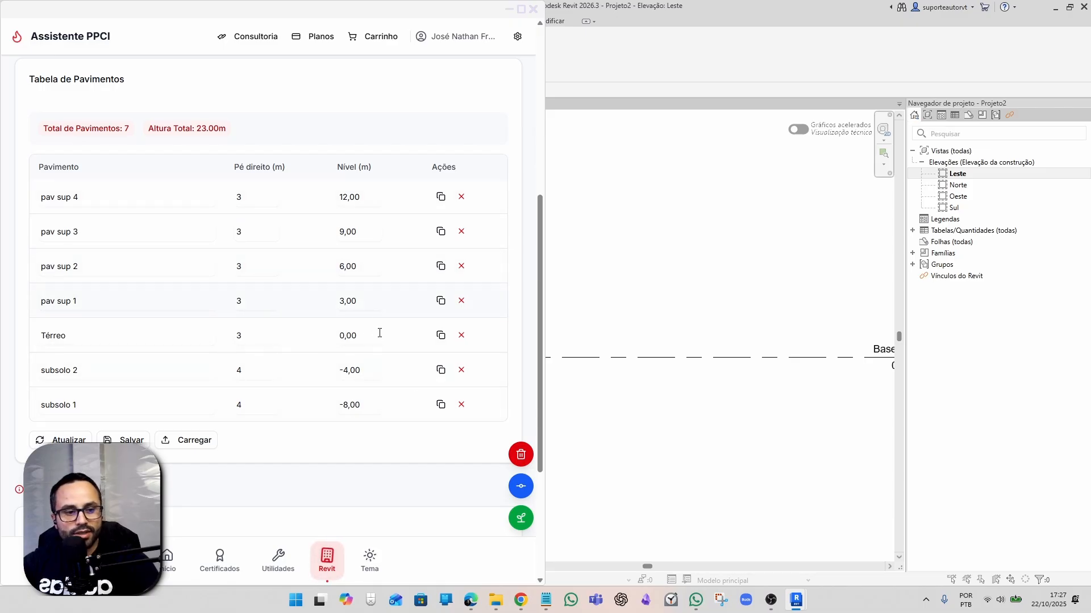
# Create the project levels from the floor table, save the table and close the assistant window.
pyautogui.scroll(-1, 379, 333)
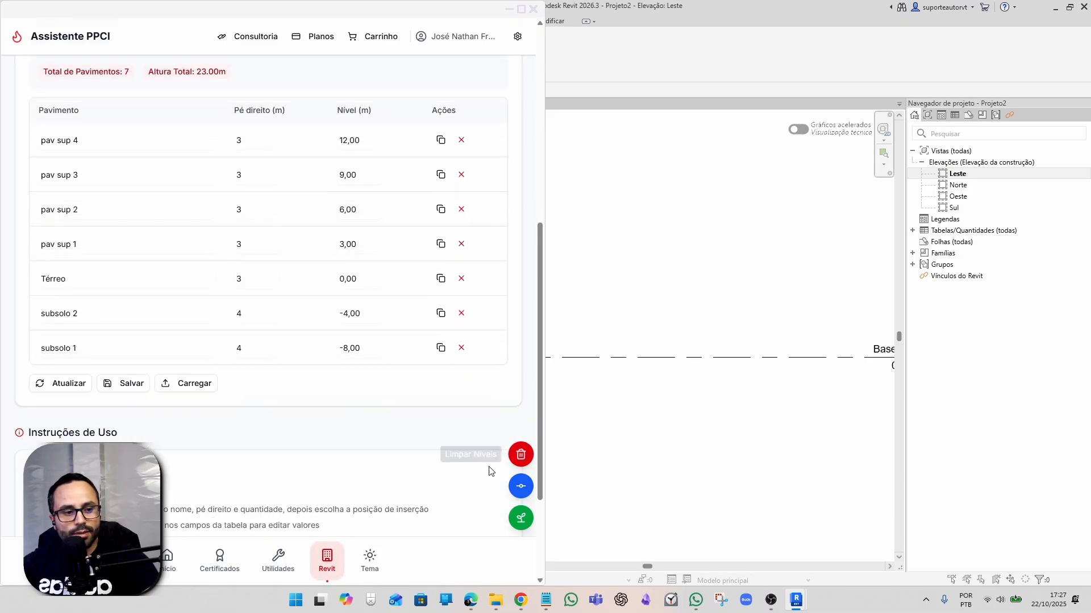
pyautogui.click(520, 487)
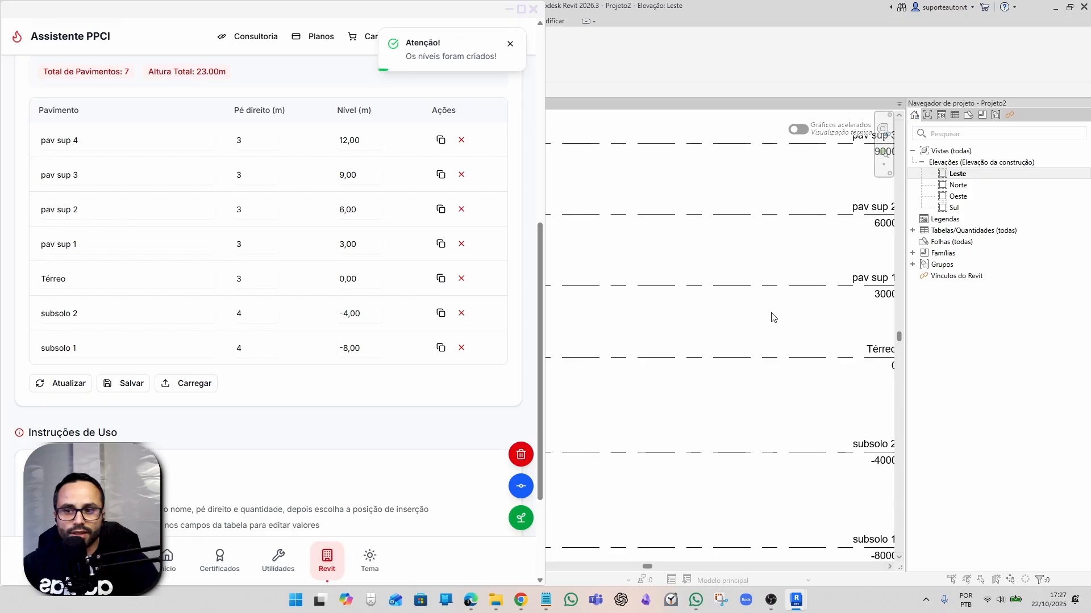
pyautogui.click(126, 386)
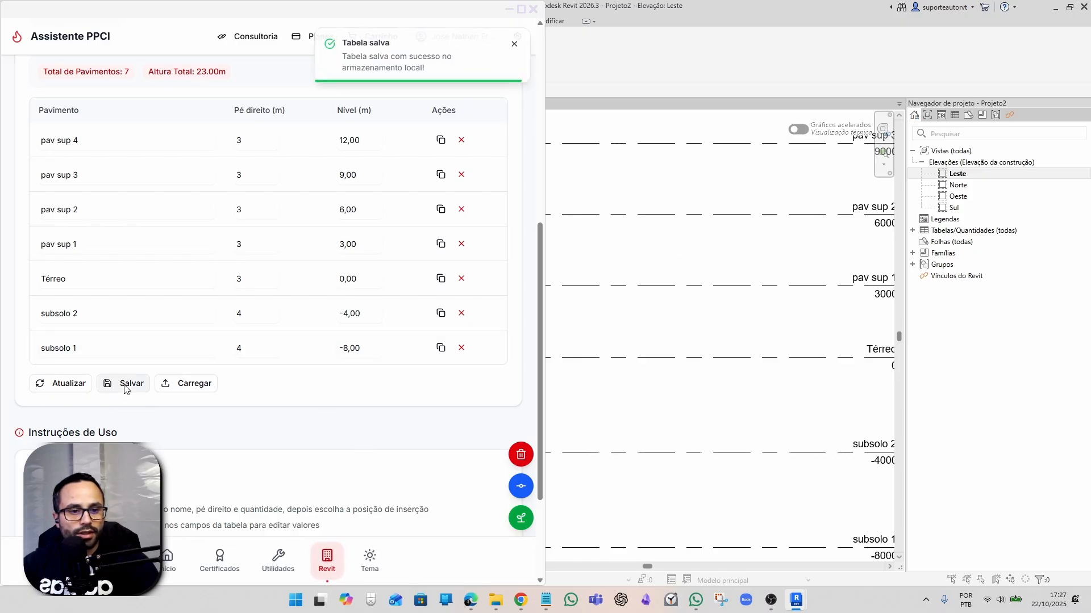
pyautogui.click(532, 9)
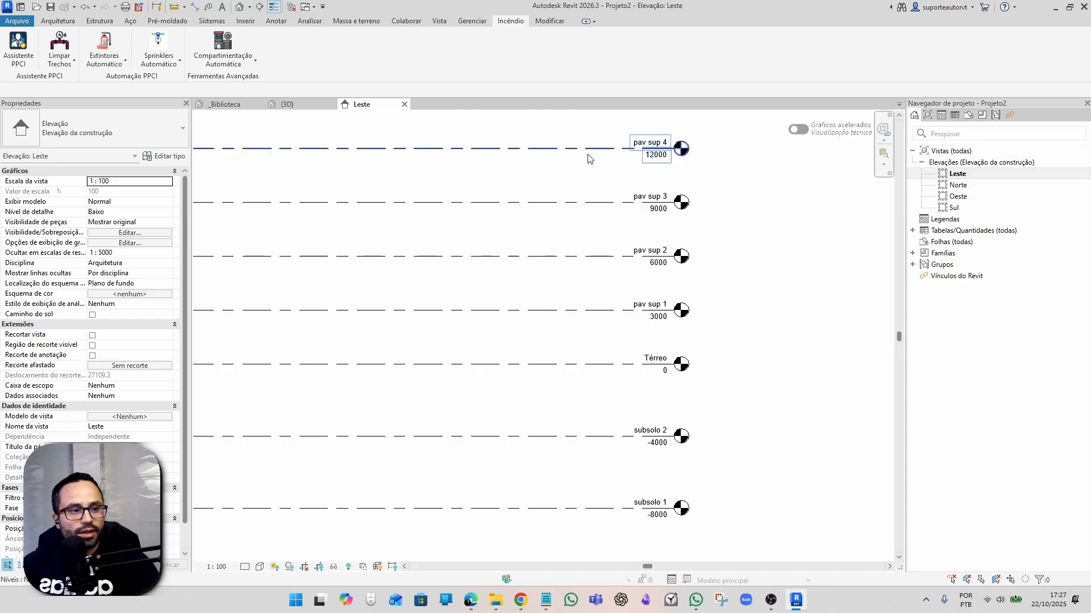
# Reopen Assistente PPCI's Construir Níveis tool and move its window clear of the level labels.
pyautogui.click(19, 51)
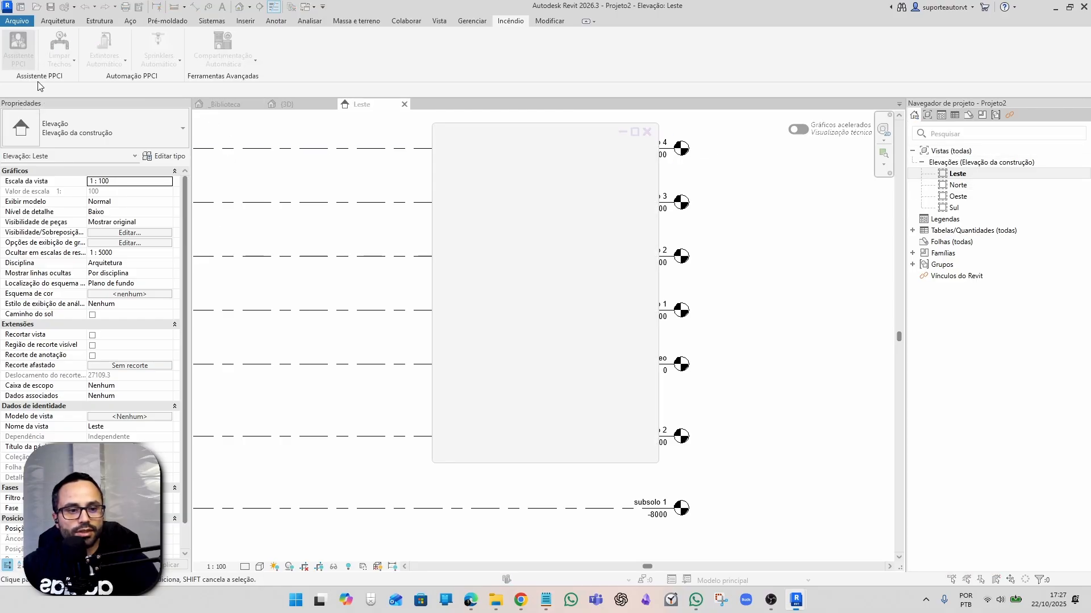
pyautogui.click(590, 449)
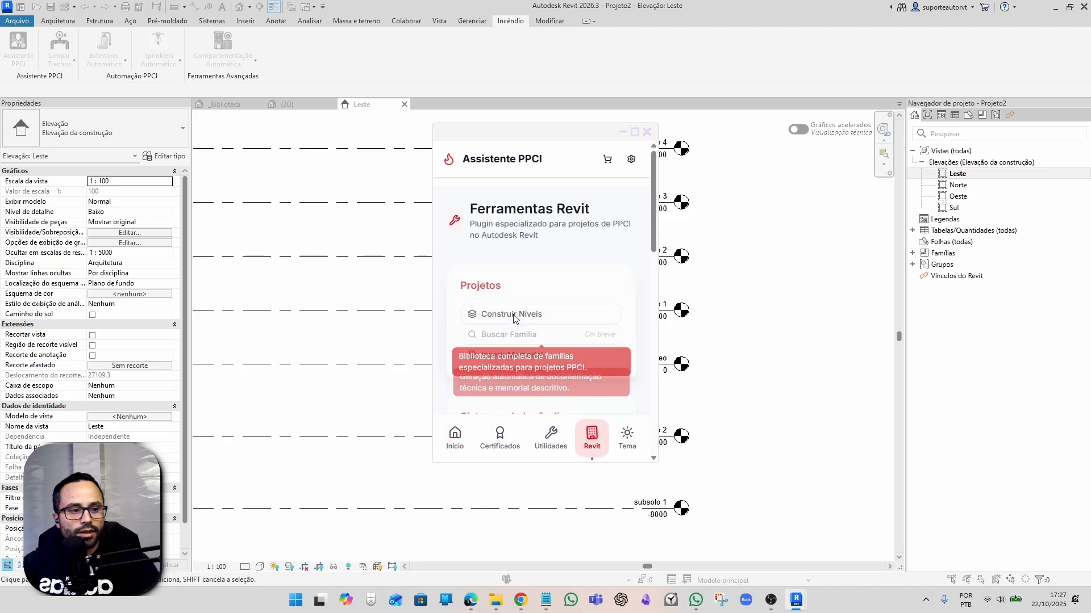
pyautogui.scroll(-1, 511, 309)
pyautogui.click(511, 309)
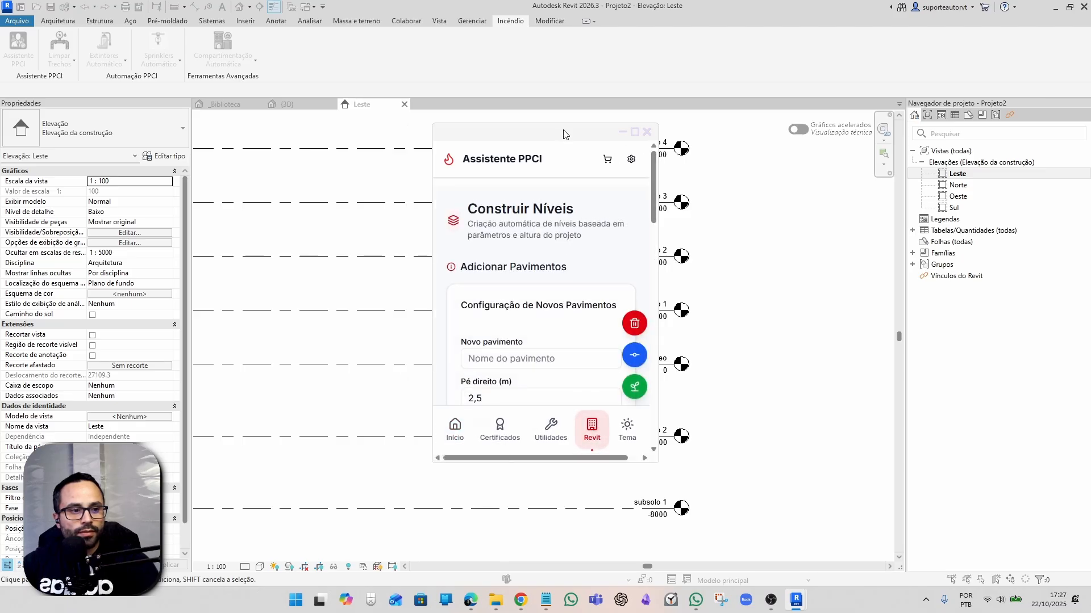
pyautogui.moveTo(565, 134); pyautogui.dragTo(196, 134)
# Load the saved floor table into Construir Níveis and check its floors.
pyautogui.scroll(-1, 186, 343)
pyautogui.scroll(-5, 170, 342)
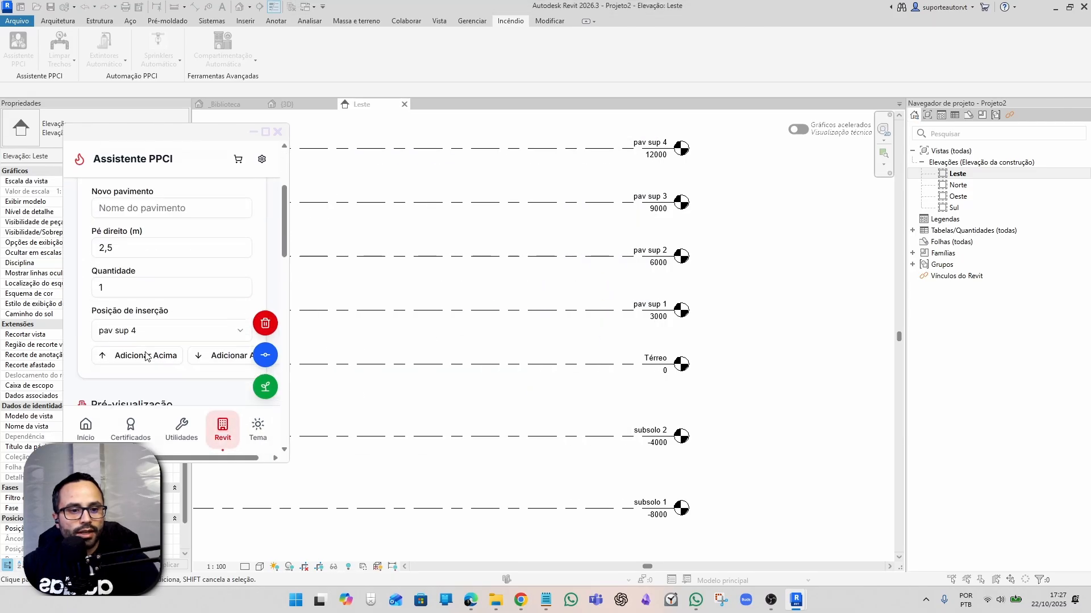
pyautogui.scroll(-5, 133, 340)
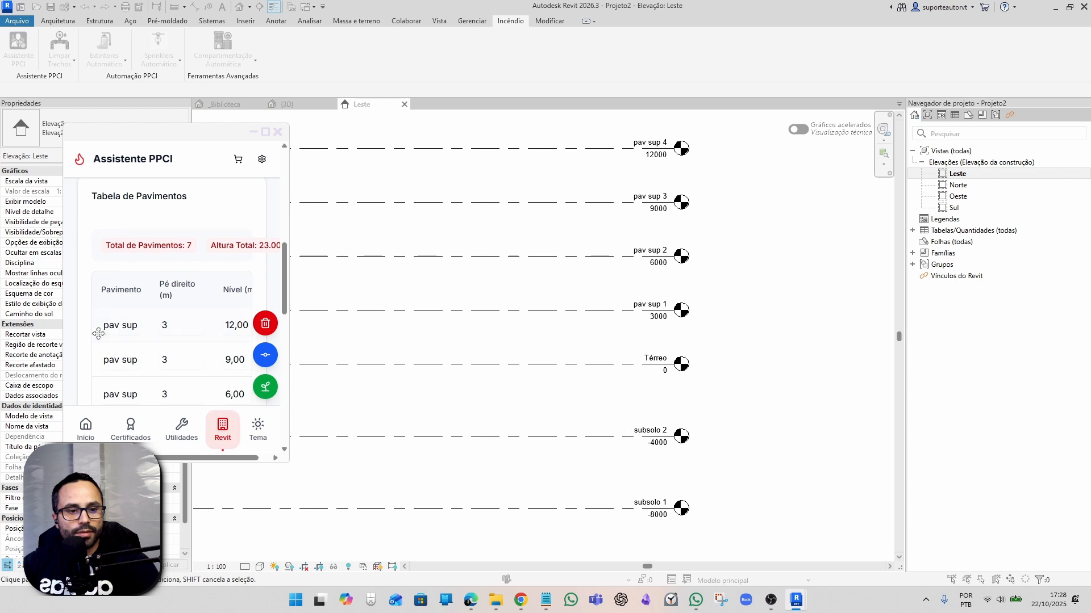
pyautogui.click(250, 284)
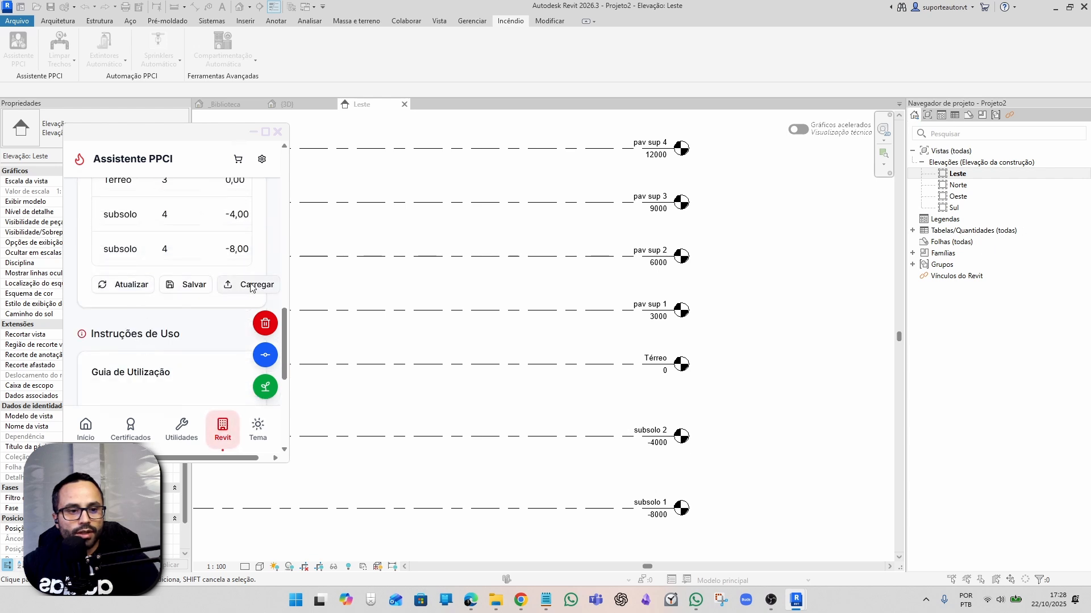
pyautogui.scroll(3, 178, 254)
pyautogui.scroll(1, 178, 253)
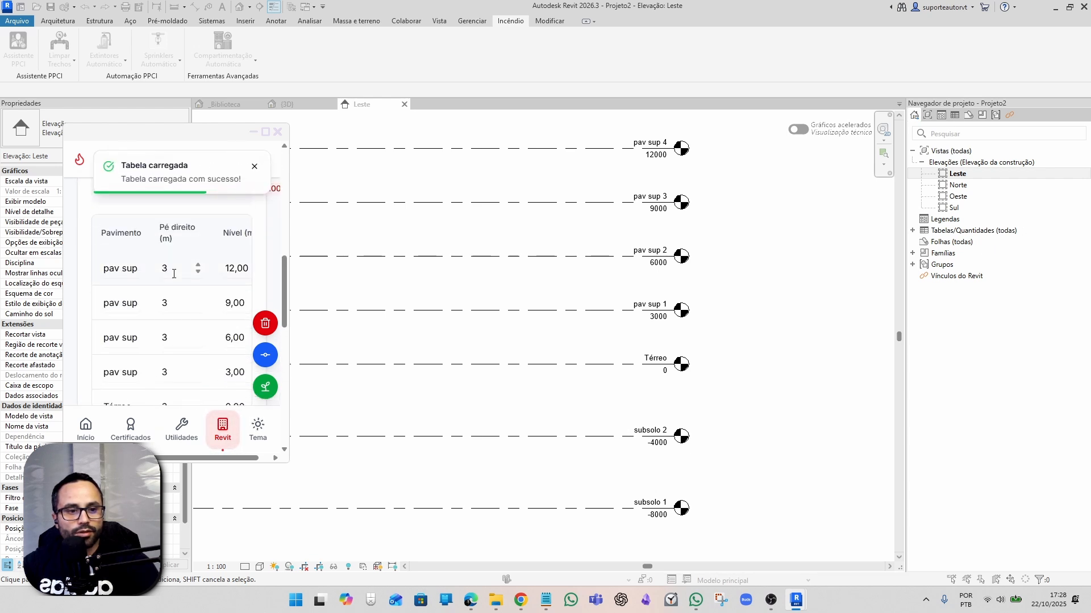
pyautogui.scroll(-5, 215, 318)
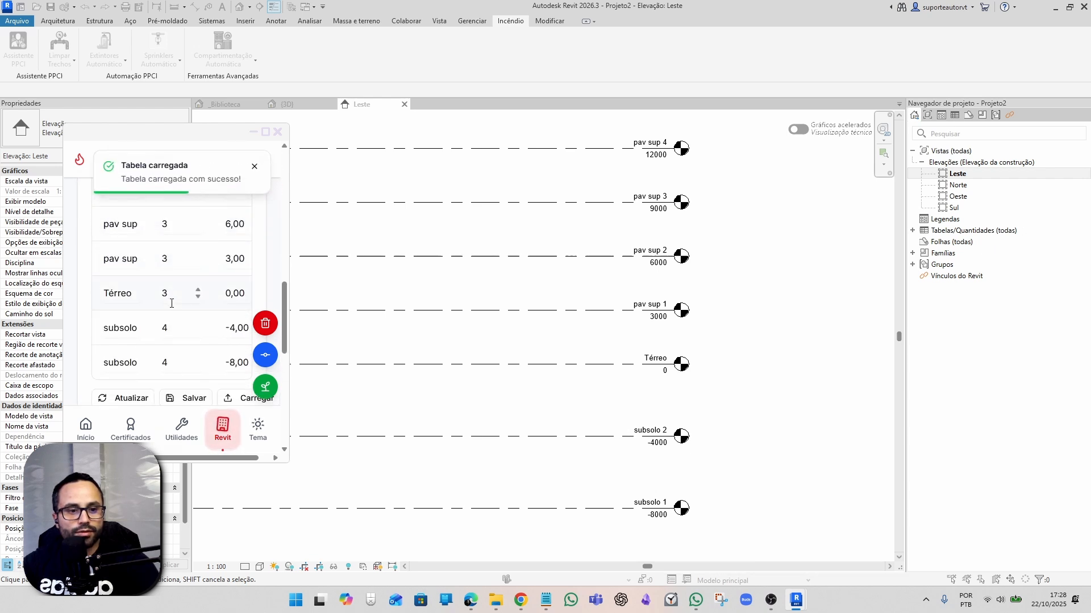
# Create the floor plans for the levels, close the assistant and expand Plantas de piso in the project browser.
pyautogui.click(265, 386)
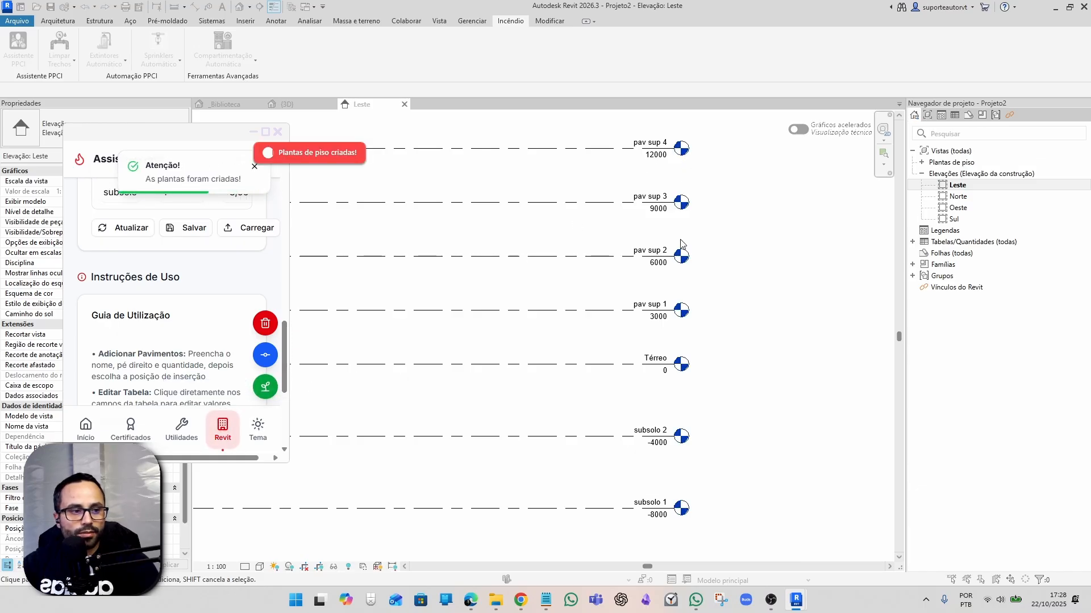
pyautogui.click(281, 132)
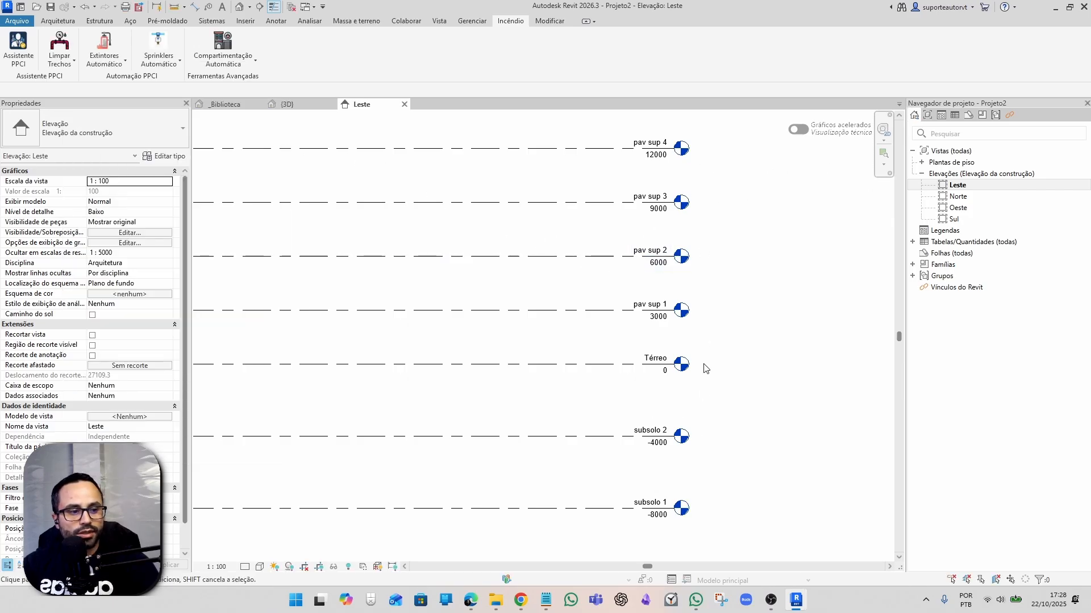
pyautogui.click(922, 163)
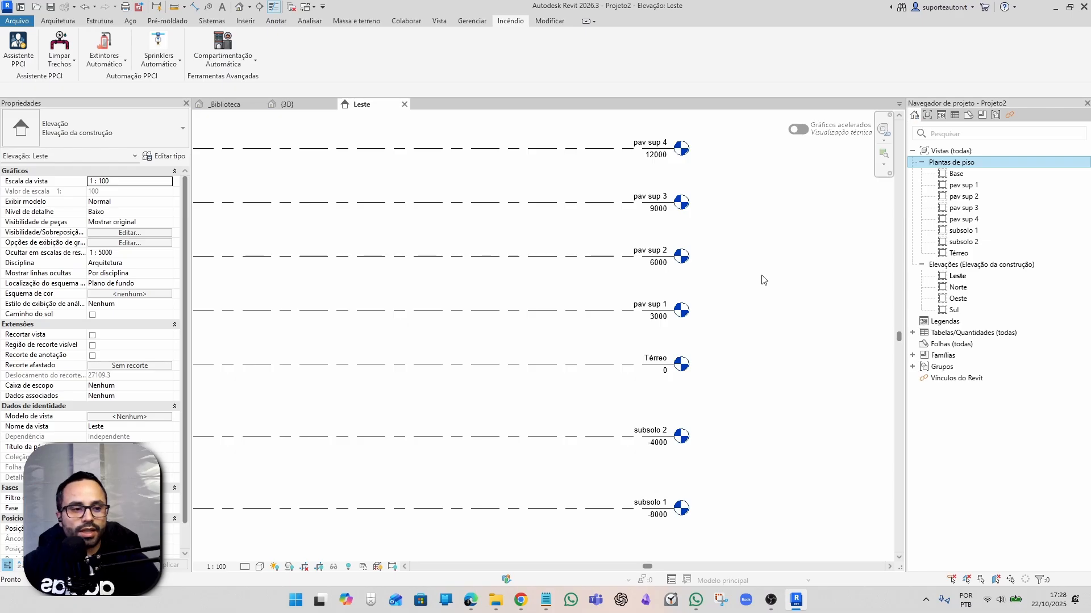
# Close Projeto2's Leste elevation and return to the 3D view of Projeto1.
pyautogui.click(404, 104)
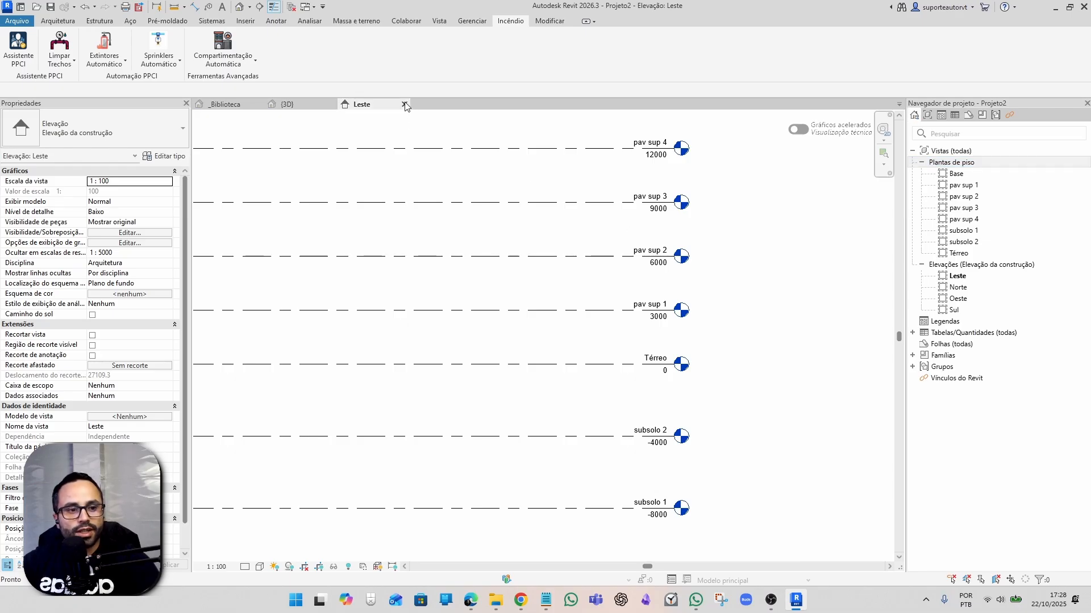
pyautogui.click(564, 298)
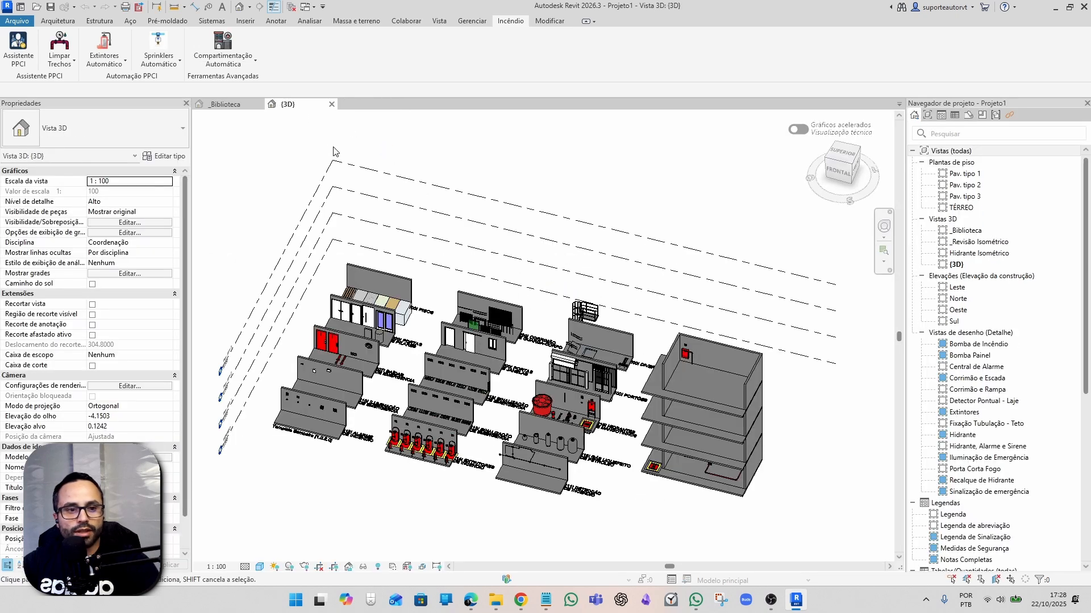
# Open Assistente PPCI's Calcular Hidrante tool from its Revit fire systems tools.
pyautogui.click(34, 59)
pyautogui.click(591, 436)
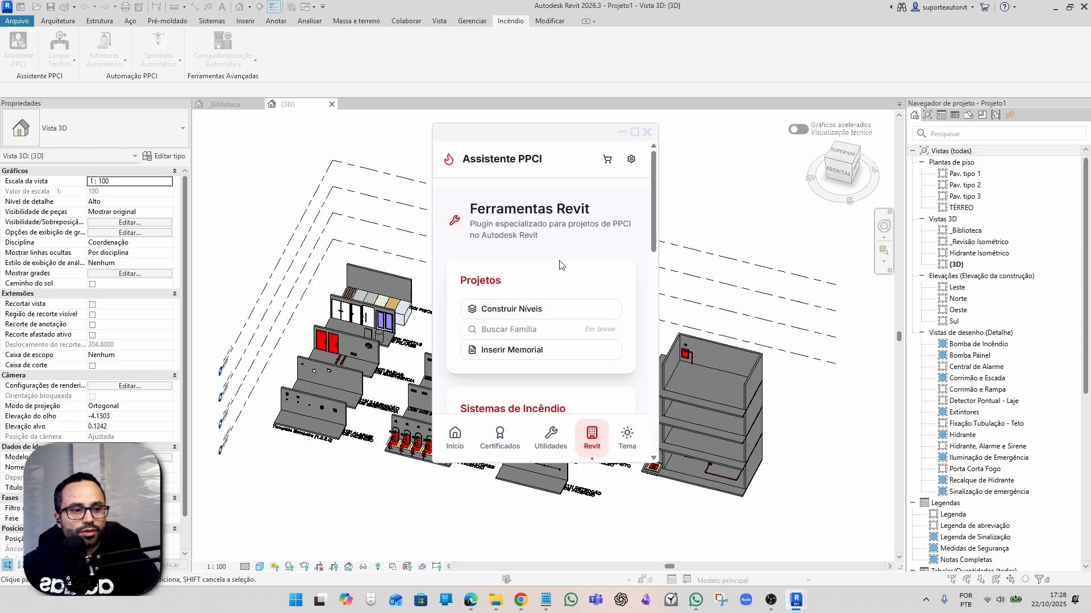
pyautogui.scroll(-1, 547, 316)
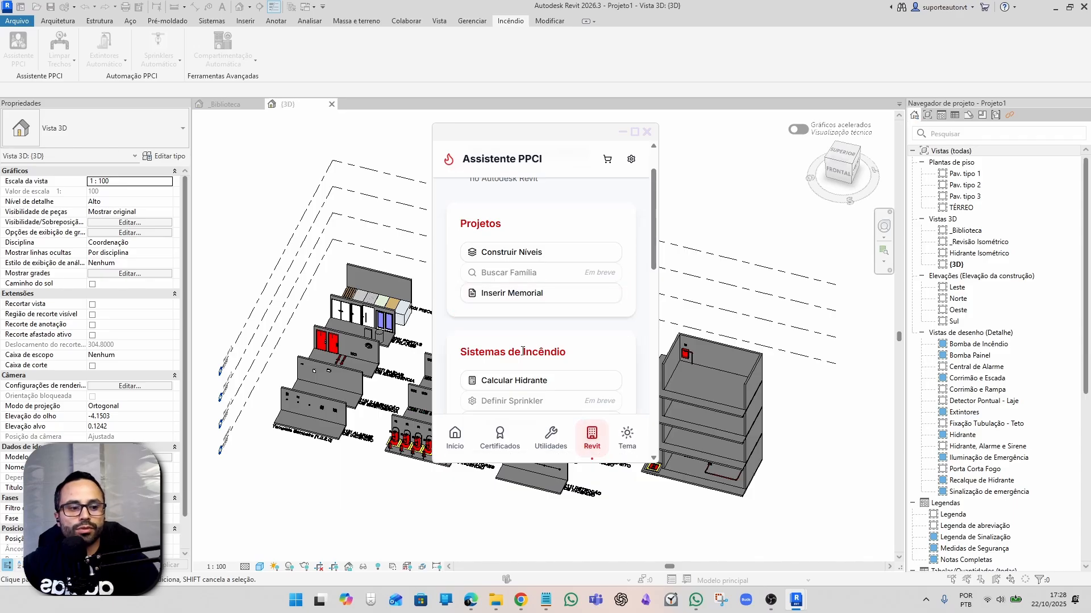
pyautogui.scroll(-2, 543, 301)
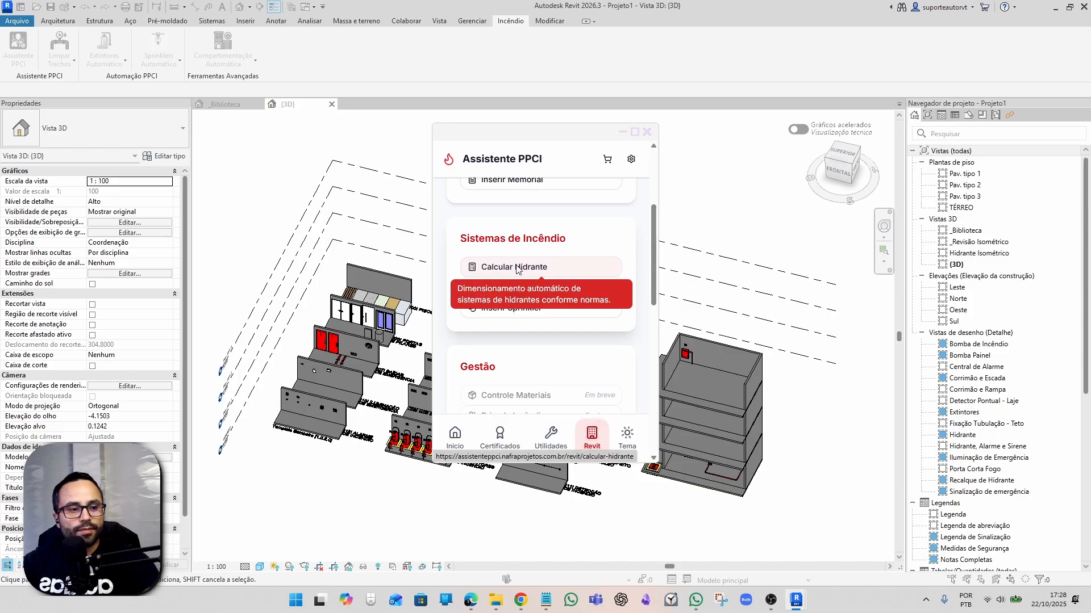
pyautogui.click(517, 269)
# Review Calcular Hidrante's reservoir, nozzle, hose, piping and memorial parameters, and close the assistant.
pyautogui.scroll(-3, 654, 213)
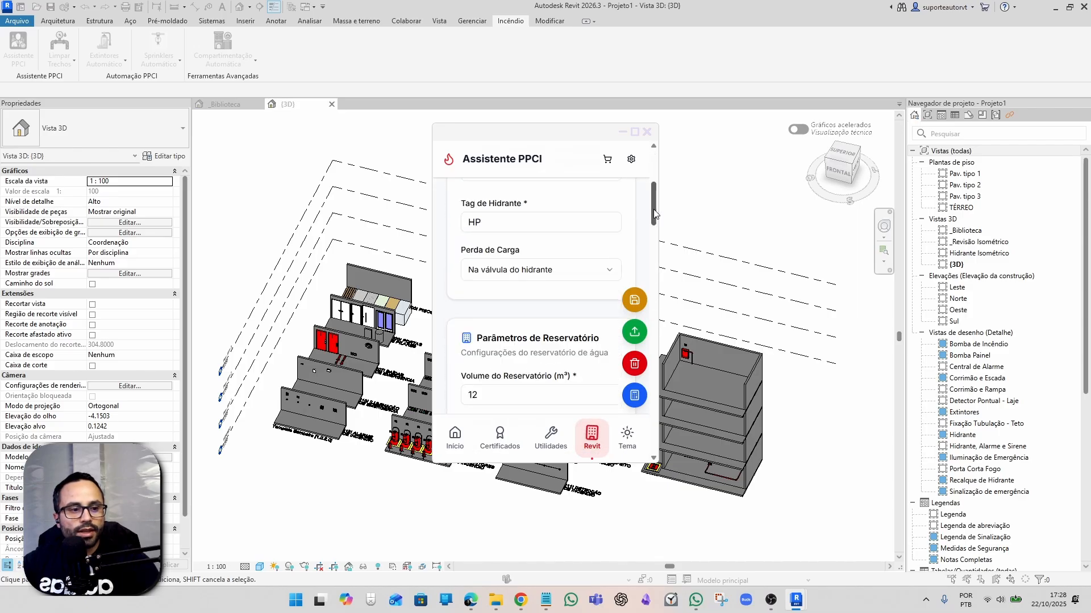
pyautogui.moveTo(654, 214); pyautogui.dragTo(666, 390)
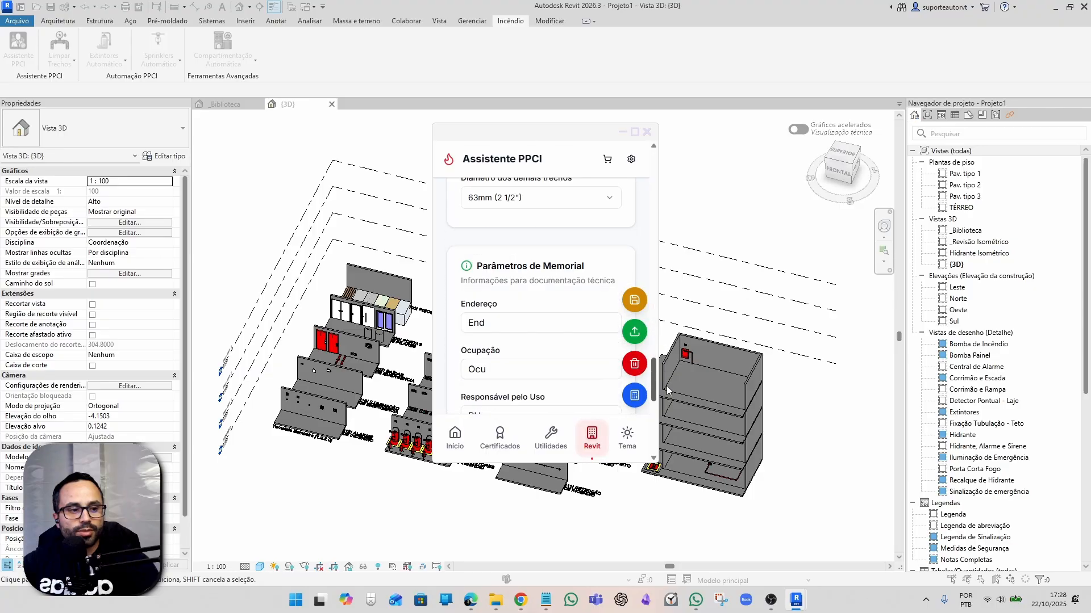
pyautogui.scroll(10, 518, 309)
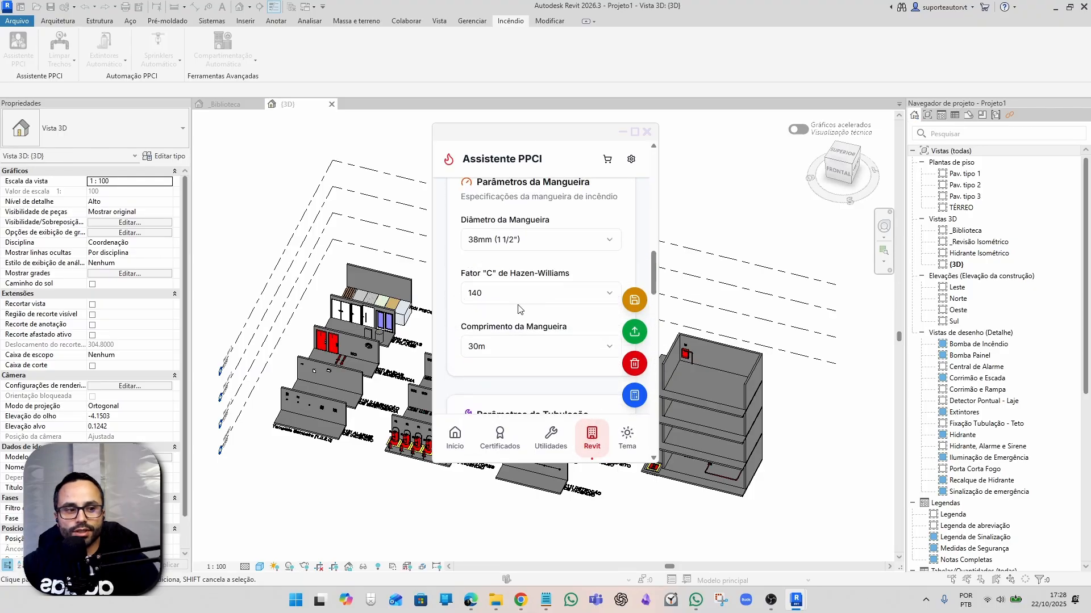
pyautogui.scroll(5, 518, 309)
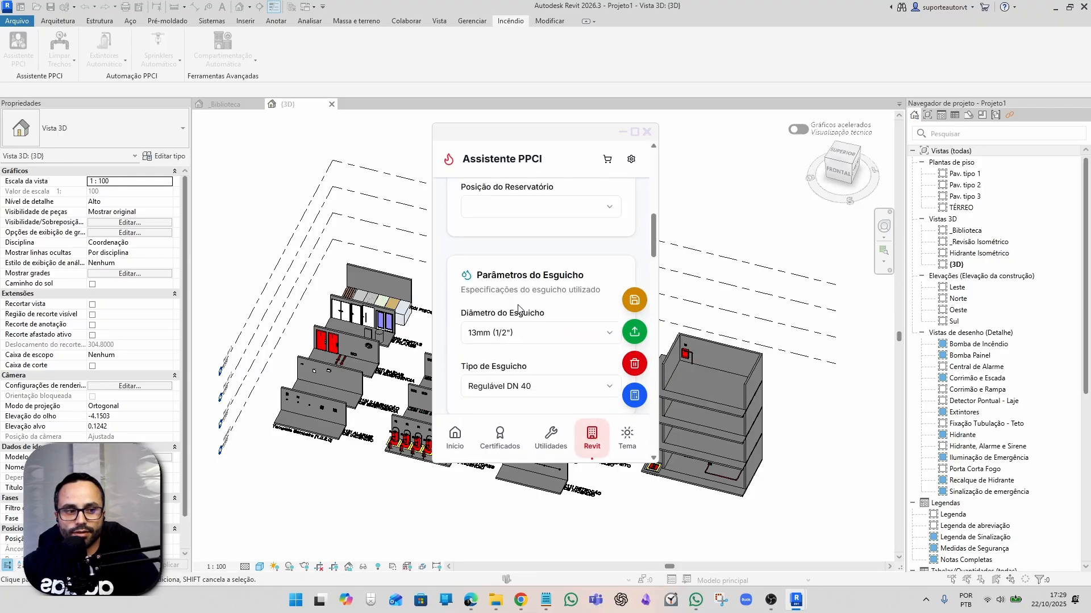
pyautogui.click(648, 135)
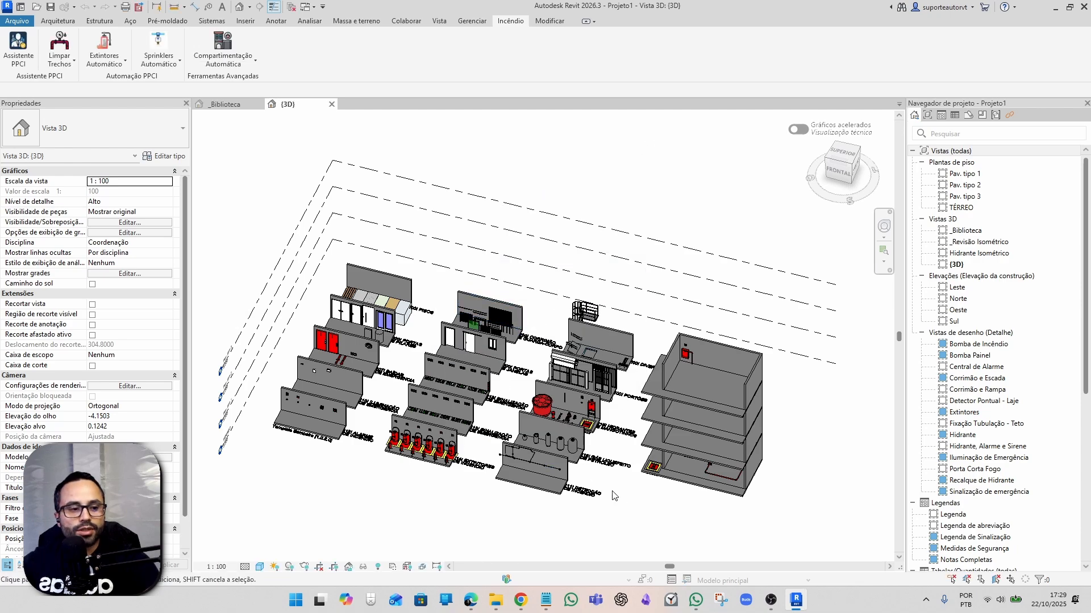
# Examine the building's hydrant piping in the 3D view, from the hydrant boxes down to the ground-floor pump and tank.
pyautogui.moveTo(611, 498); pyautogui.dragTo(519, 324, button='middle')
pyautogui.scroll(6, 567, 401)
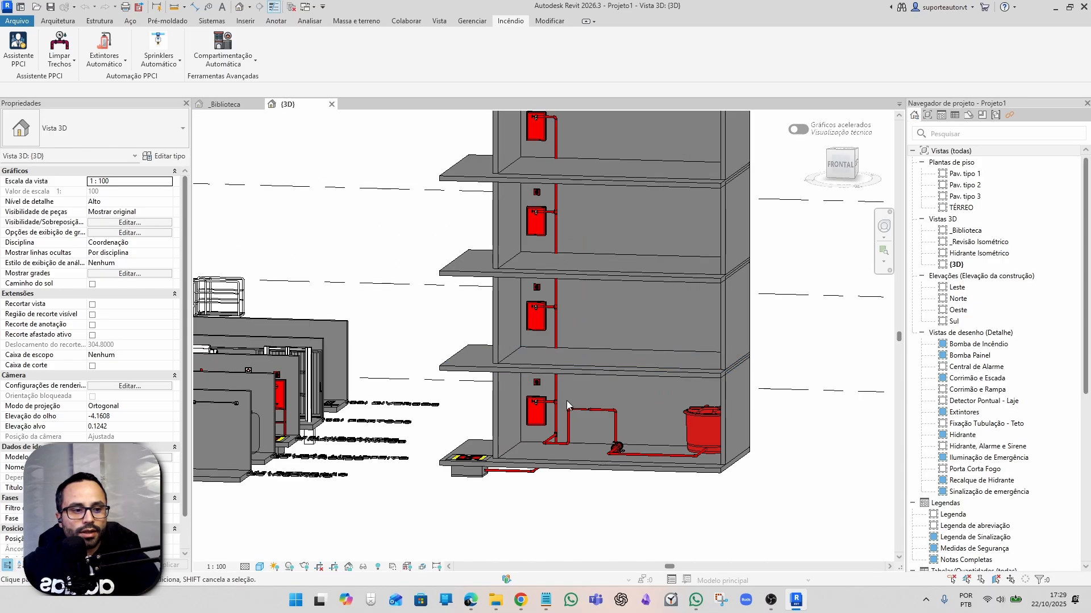
pyautogui.scroll(3, 567, 415)
pyautogui.scroll(-2, 534, 458)
pyautogui.keyDown('shift'); pyautogui.moveTo(524, 414); pyautogui.dragTo(536, 465, button='middle'); pyautogui.keyUp('shift')
pyautogui.keyDown('shift'); pyautogui.moveTo(557, 471); pyautogui.dragTo(598, 460, button='middle'); pyautogui.keyUp('shift')
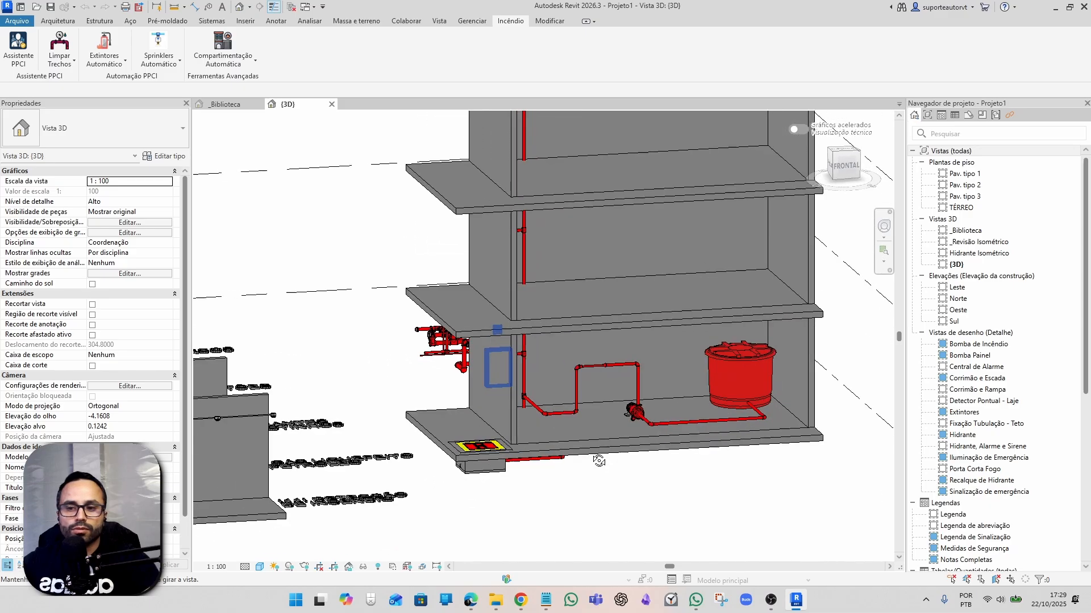
pyautogui.scroll(3, 681, 412)
pyautogui.scroll(-2, 695, 406)
# Select the main fire pump to check its properties, and inspect its connection to the riser and hydrants on each floor.
pyautogui.click(637, 413)
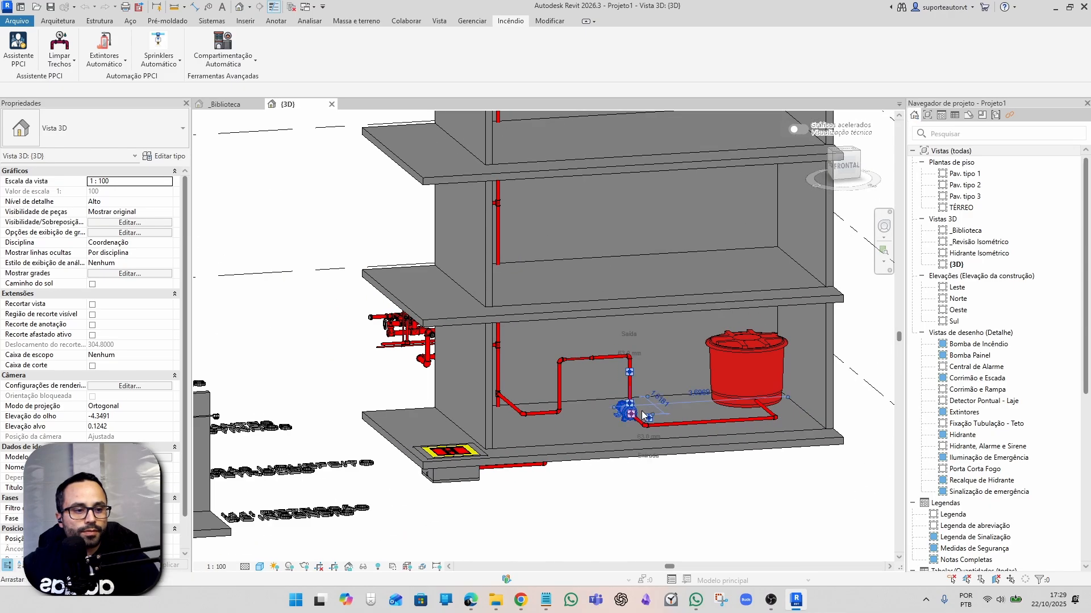
pyautogui.keyDown('shift'); pyautogui.moveTo(642, 417); pyautogui.dragTo(550, 421, button='middle'); pyautogui.keyUp('shift')
pyautogui.scroll(3, 549, 323)
pyautogui.scroll(-1, 550, 324)
pyautogui.moveTo(599, 370); pyautogui.dragTo(581, 390, button='middle')
pyautogui.scroll(-5, 593, 398)
pyautogui.scroll(-3, 572, 346)
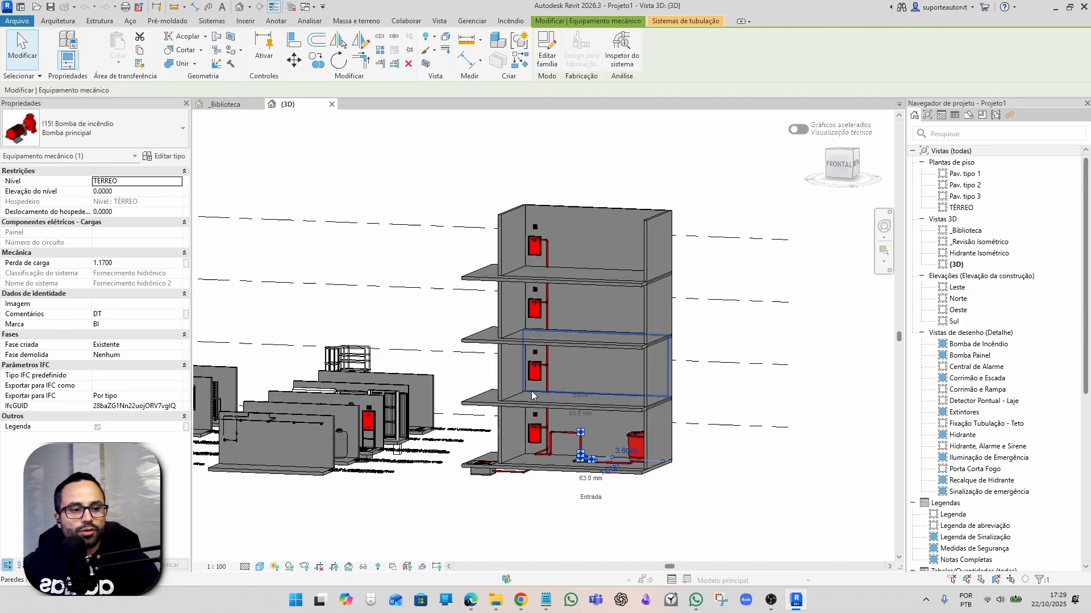
pyautogui.scroll(2, 582, 390)
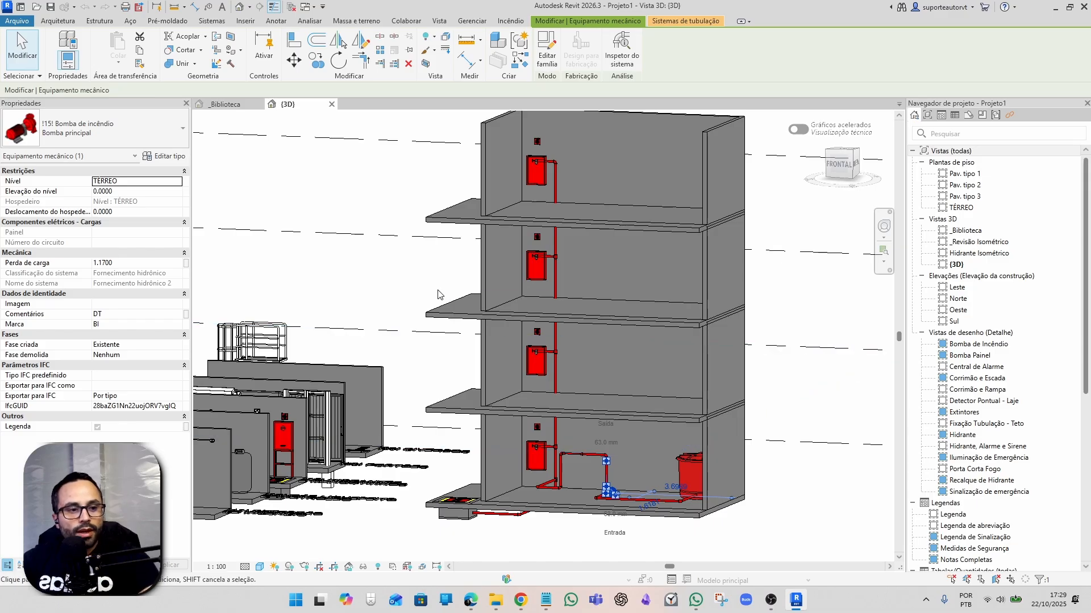
pyautogui.scroll(2, 443, 295)
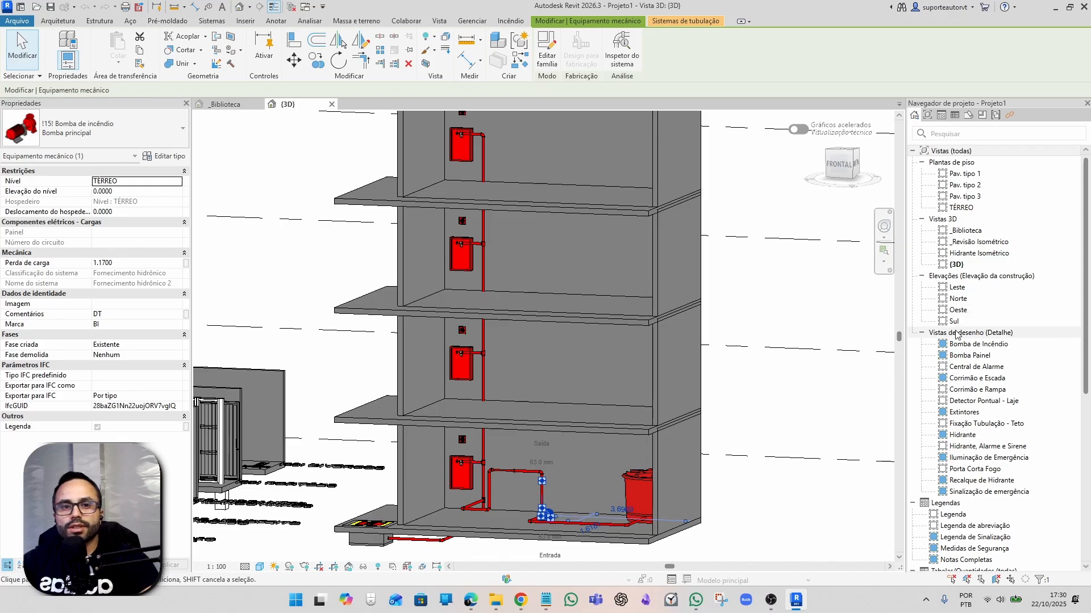
# Open sheet 02 - MCH and delete the existing hydrant calculation memorial from it.
pyautogui.scroll(-7, 956, 324)
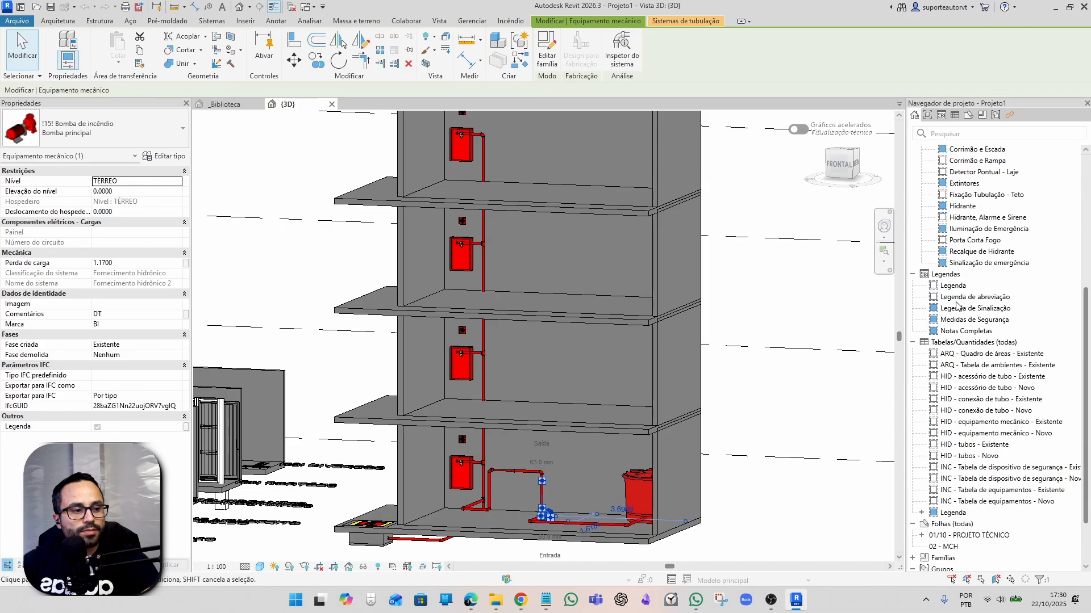
pyautogui.scroll(-2, 958, 307)
pyautogui.click(958, 465)
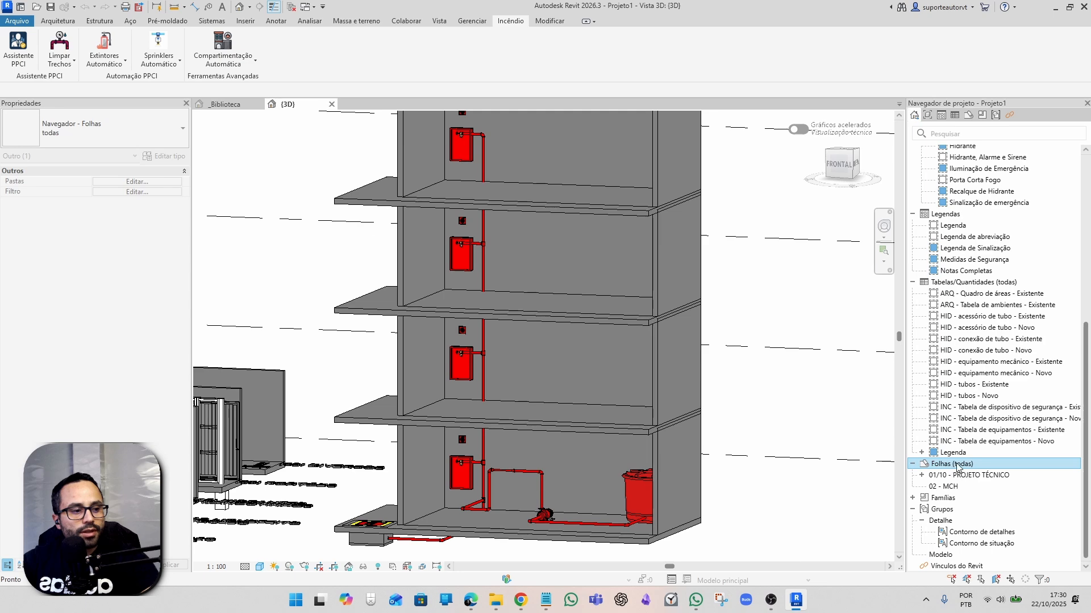
pyautogui.click(954, 488)
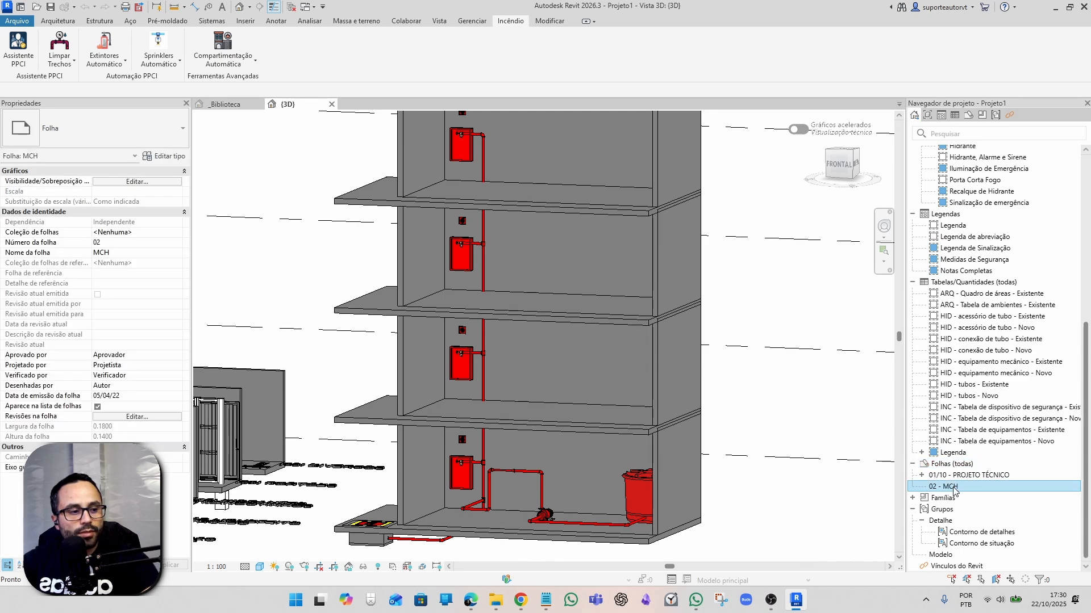
pyautogui.doubleClick(946, 487)
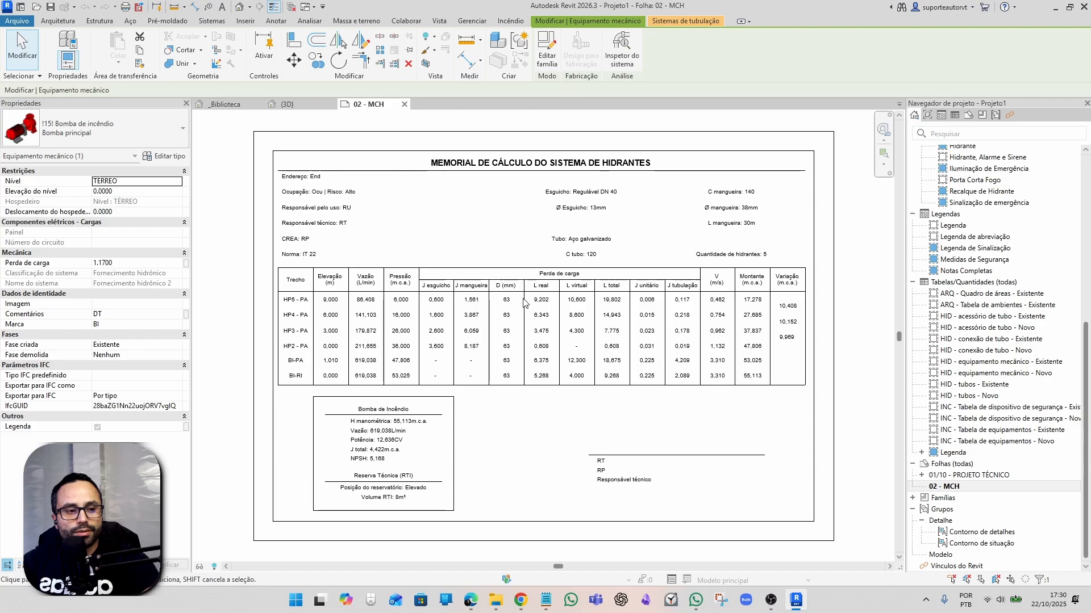
pyautogui.click(459, 170)
pyautogui.press('Delete')
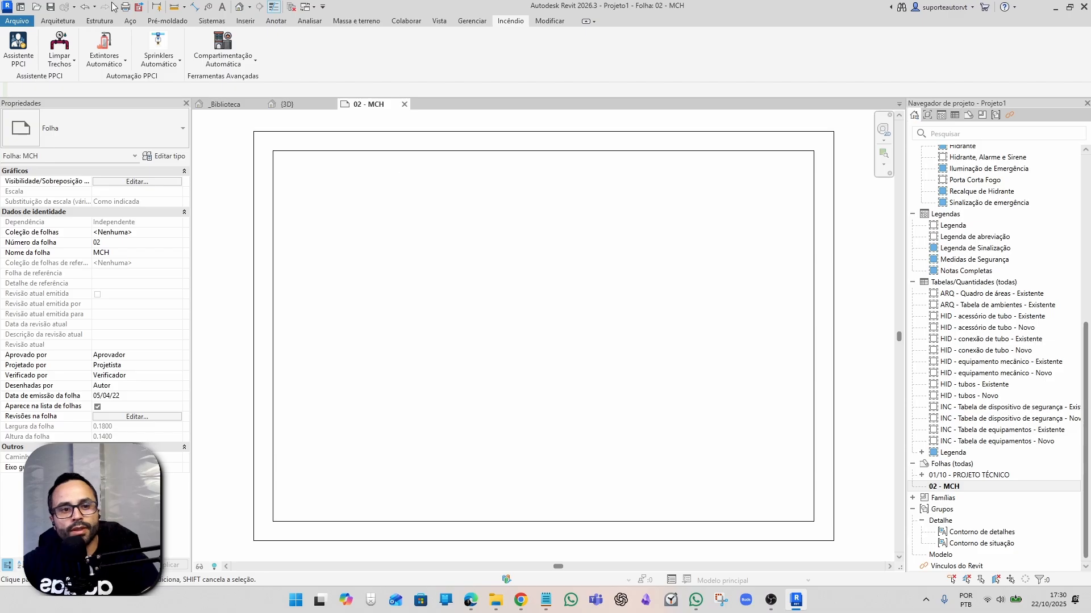
# Open Assistente PPCI's Inserir Memorial tool for the empty sheet and go to its memorial type setting.
pyautogui.click(18, 48)
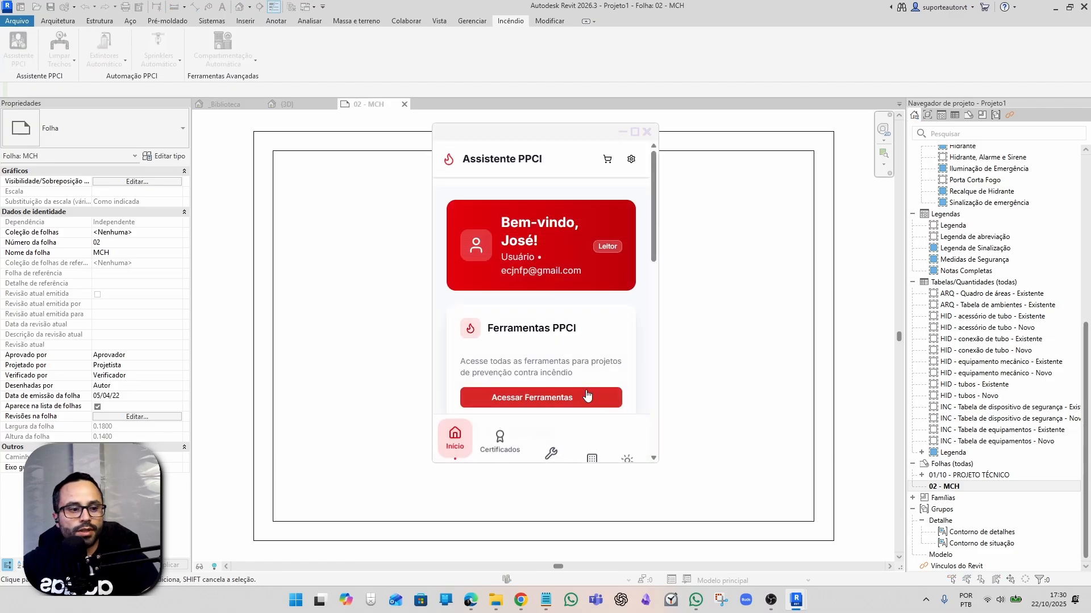
pyautogui.click(587, 397)
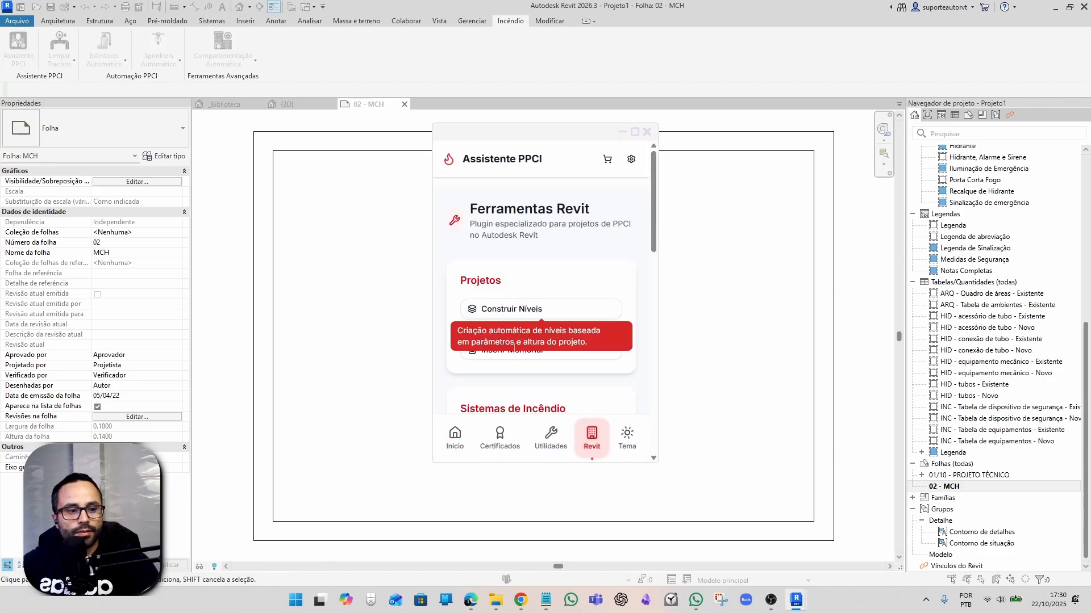
pyautogui.click(514, 349)
pyautogui.scroll(-1, 527, 266)
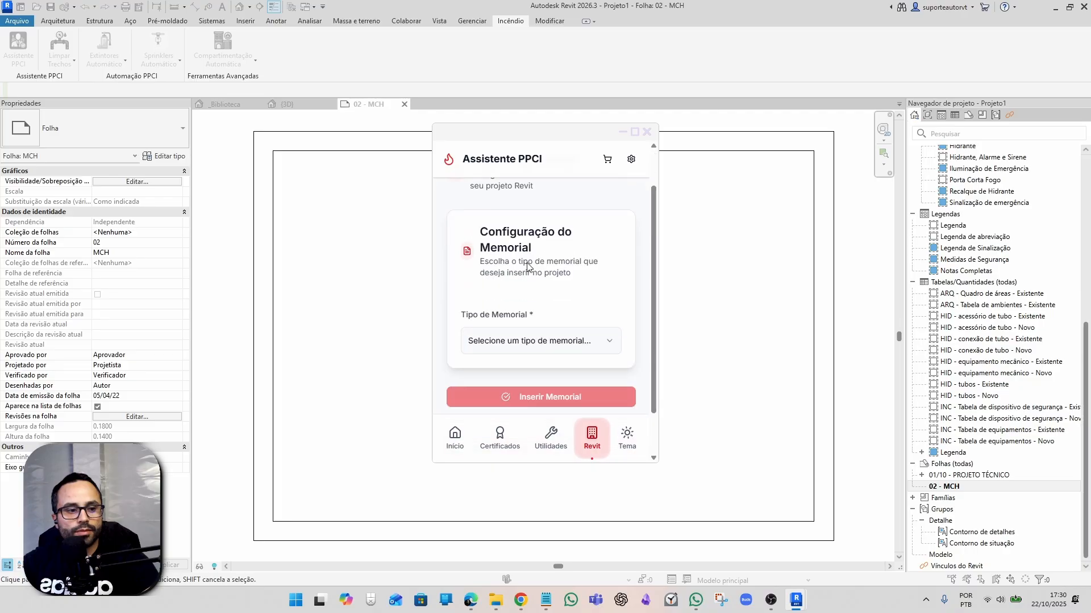
pyautogui.scroll(-1, 527, 266)
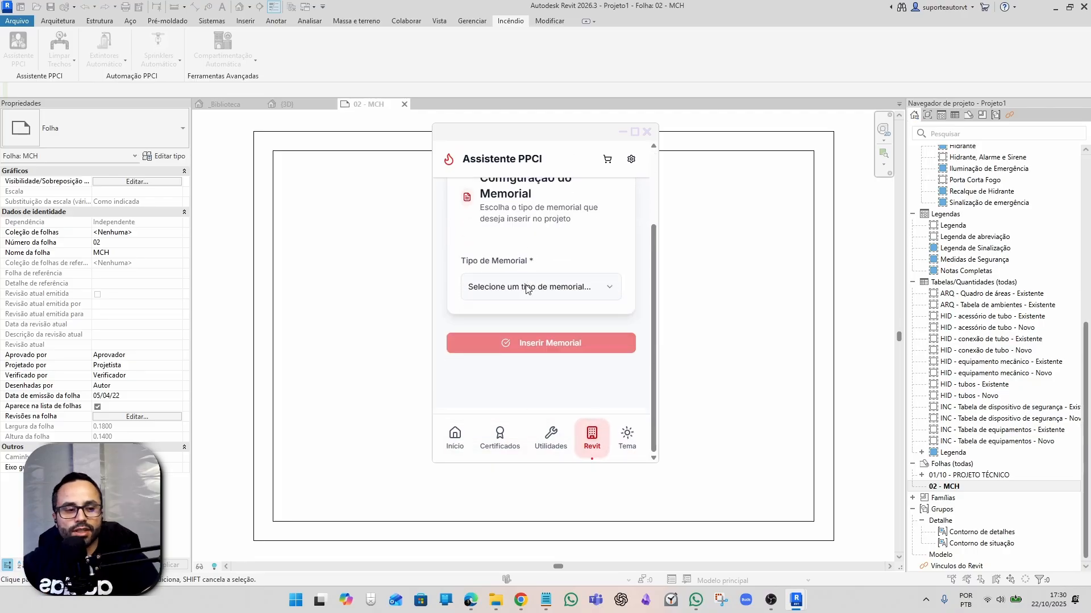
# Insert the "Memorial - Cálculo de hidrantes" on the sheet and shift it slightly sideways to centre it within the border.
pyautogui.click(560, 290)
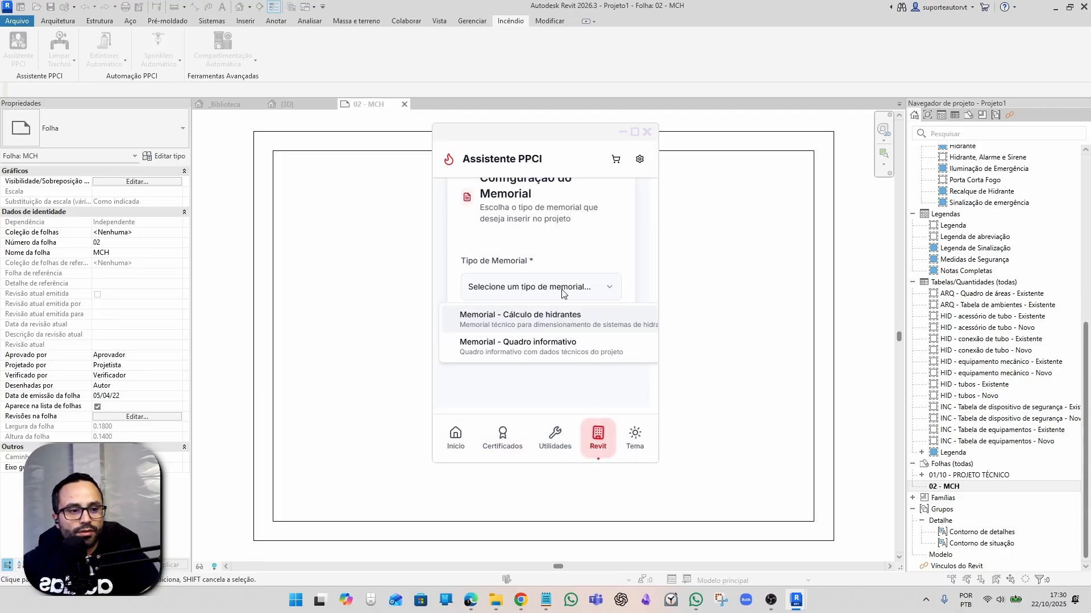
pyautogui.click(547, 324)
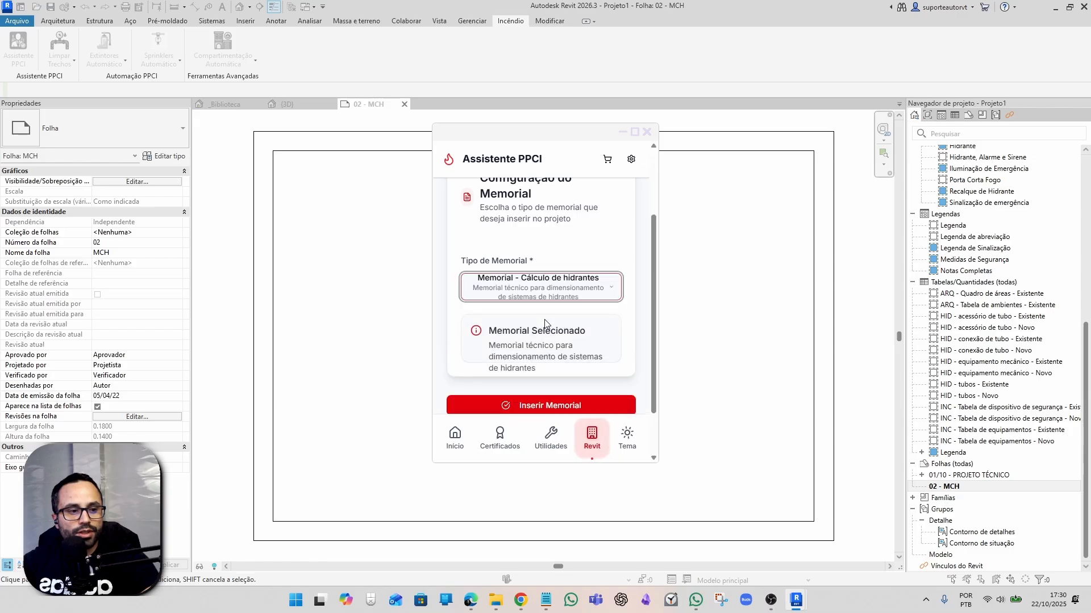
pyautogui.scroll(-1, 536, 367)
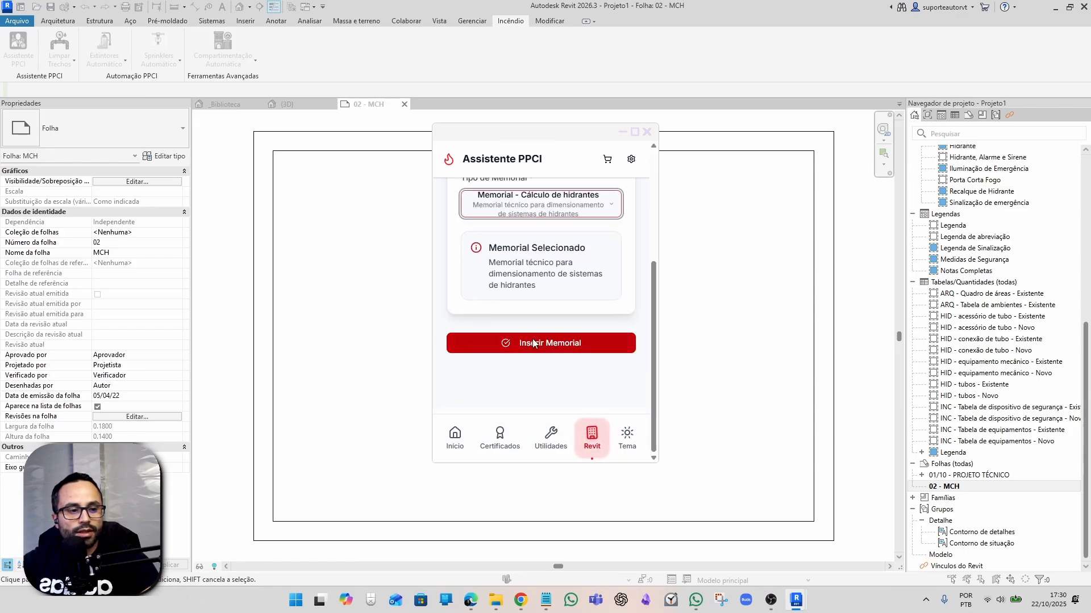
pyautogui.click(539, 343)
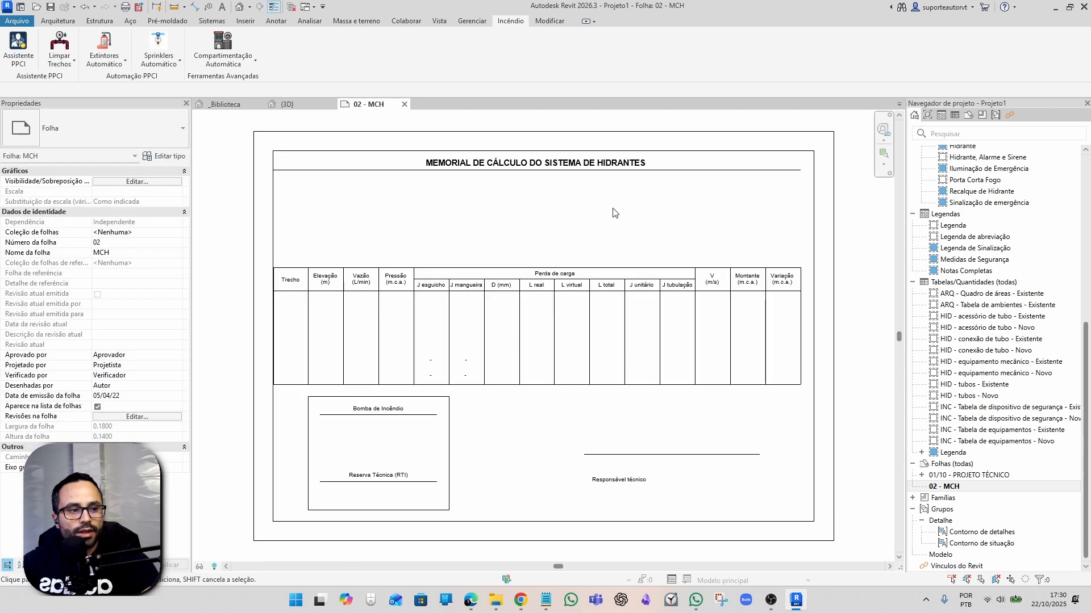
pyautogui.click(548, 273)
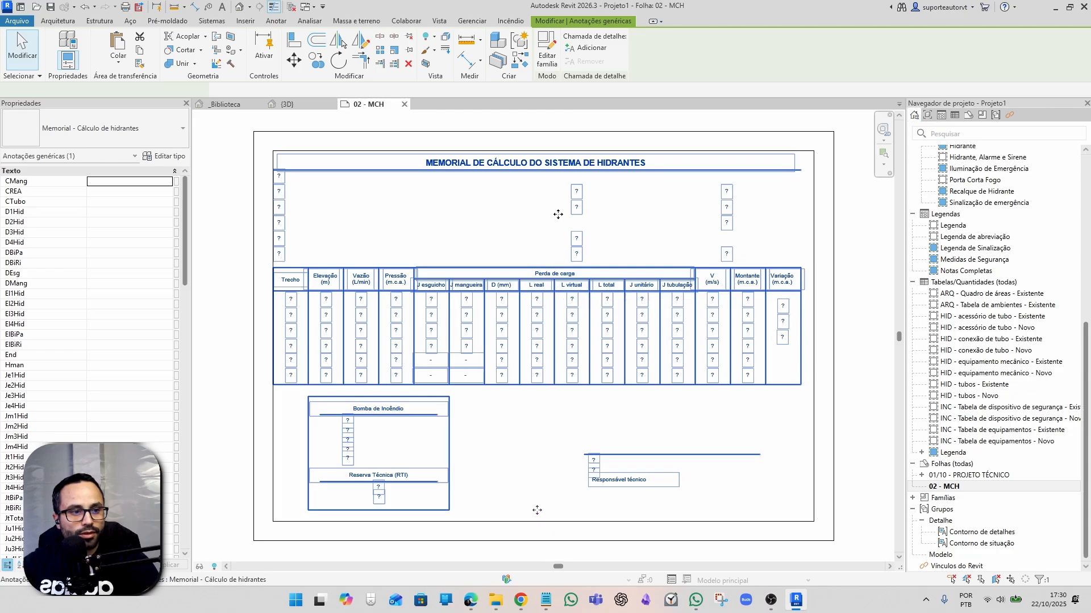
pyautogui.click(627, 149)
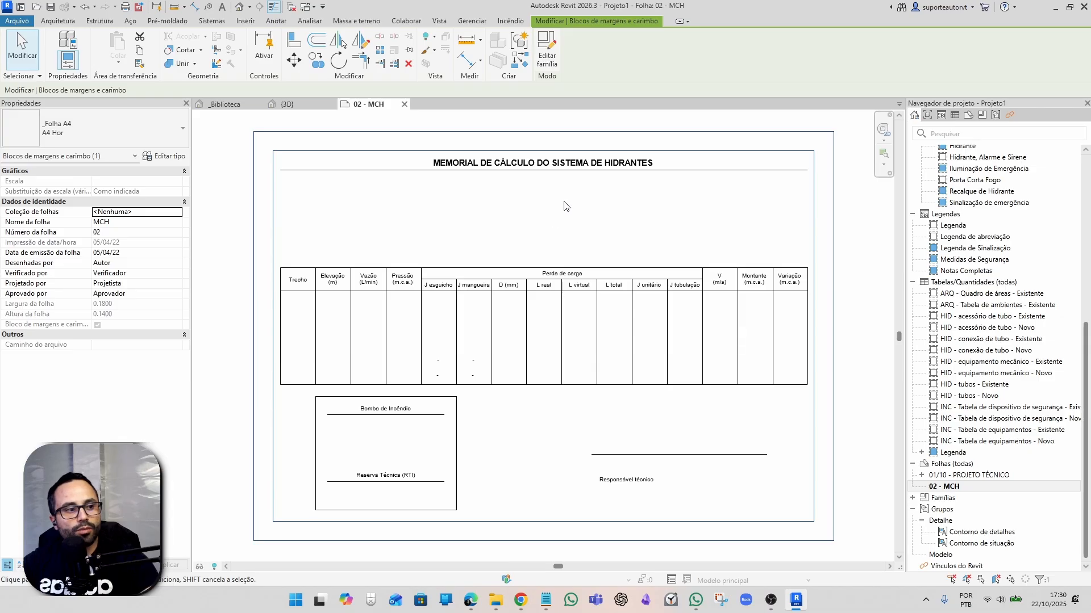
# Open the _Revisão Isométrico 3D view and examine the colour-coded hydrant pipe runs, pump and reservoir.
pyautogui.scroll(8, 958, 230)
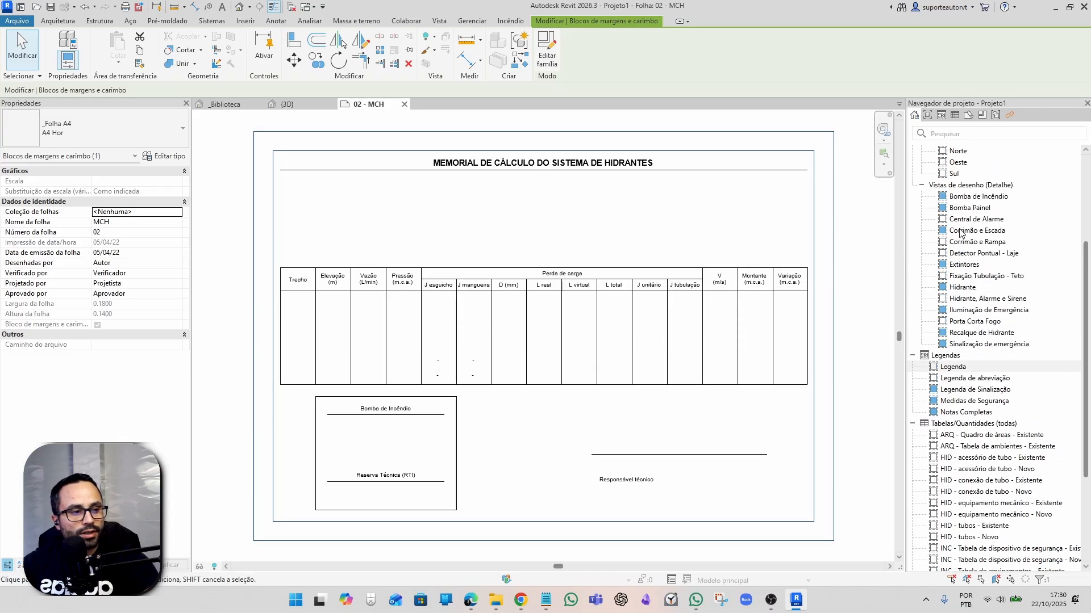
pyautogui.scroll(1, 960, 225)
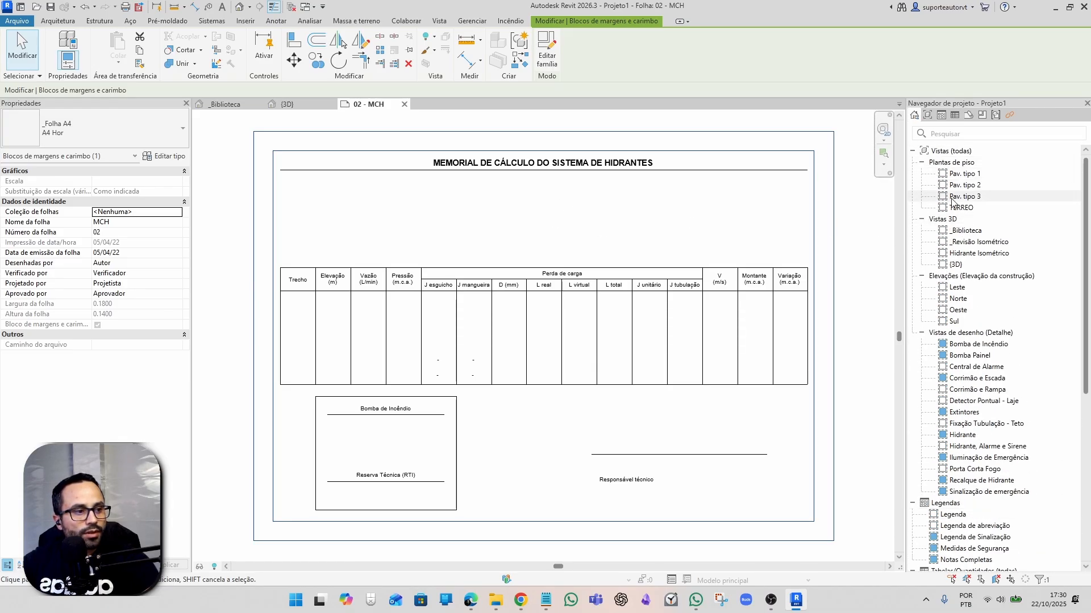
pyautogui.doubleClick(969, 243)
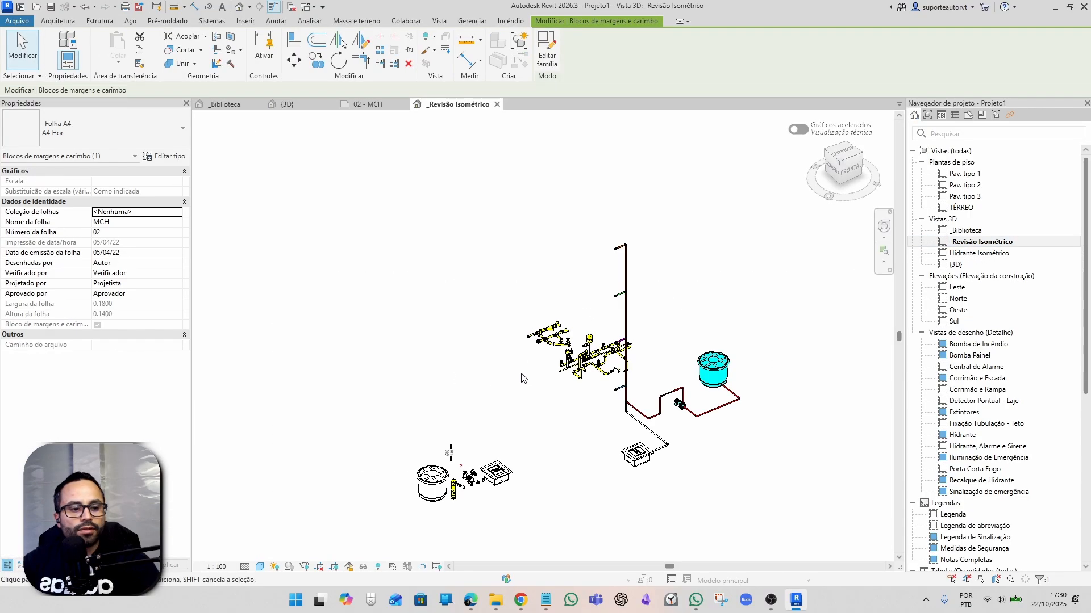
pyautogui.scroll(5, 623, 388)
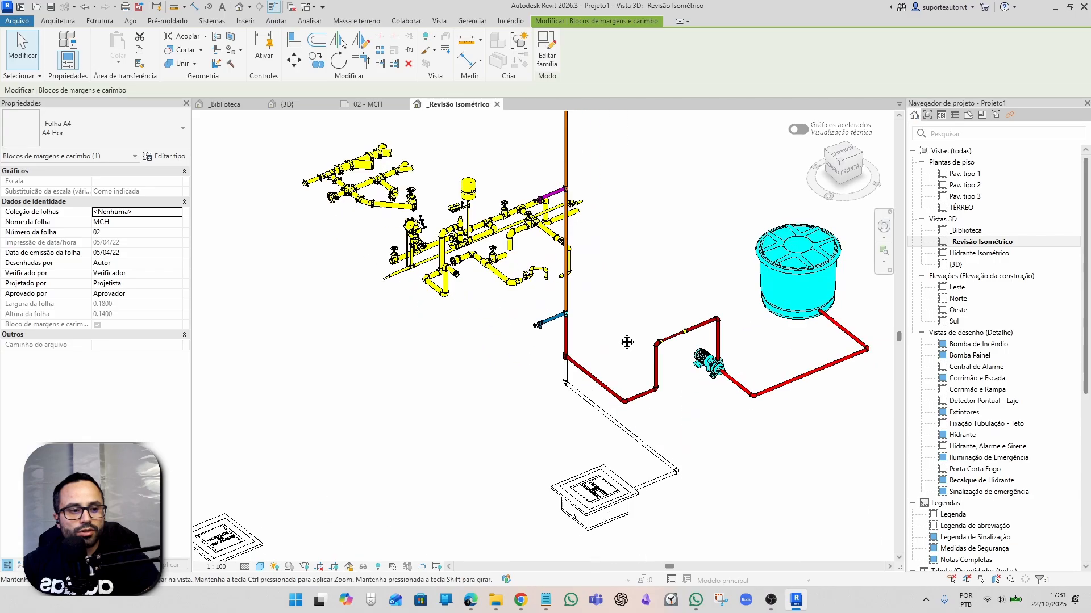
pyautogui.scroll(-2, 626, 341)
pyautogui.scroll(-2, 620, 284)
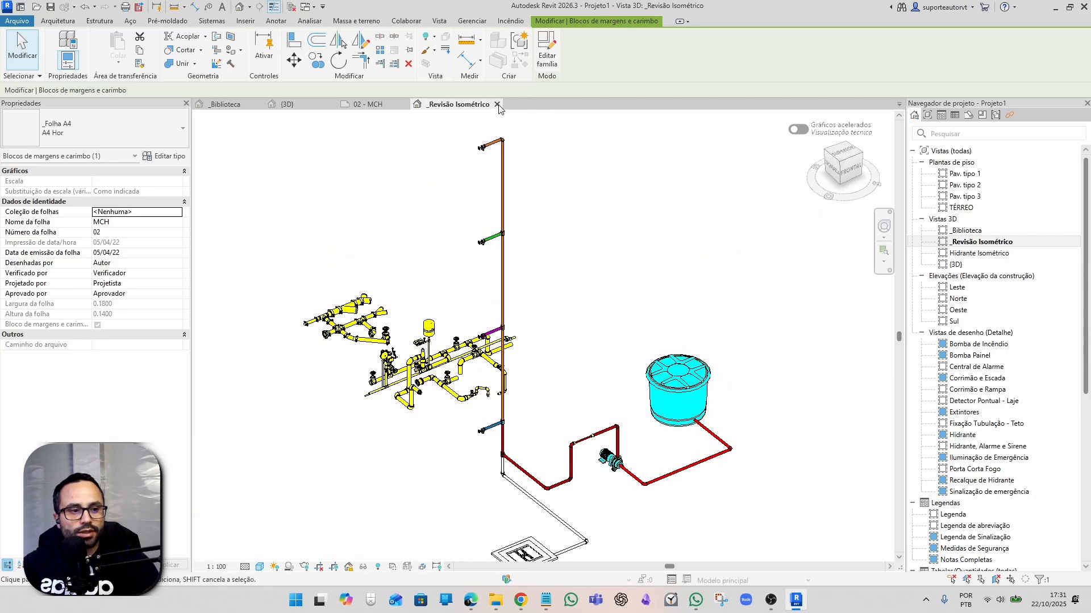
pyautogui.moveTo(609, 555); pyautogui.dragTo(551, 461, button='middle')
pyautogui.moveTo(476, 306); pyautogui.dragTo(540, 324, button='middle')
pyautogui.scroll(-3, 540, 324)
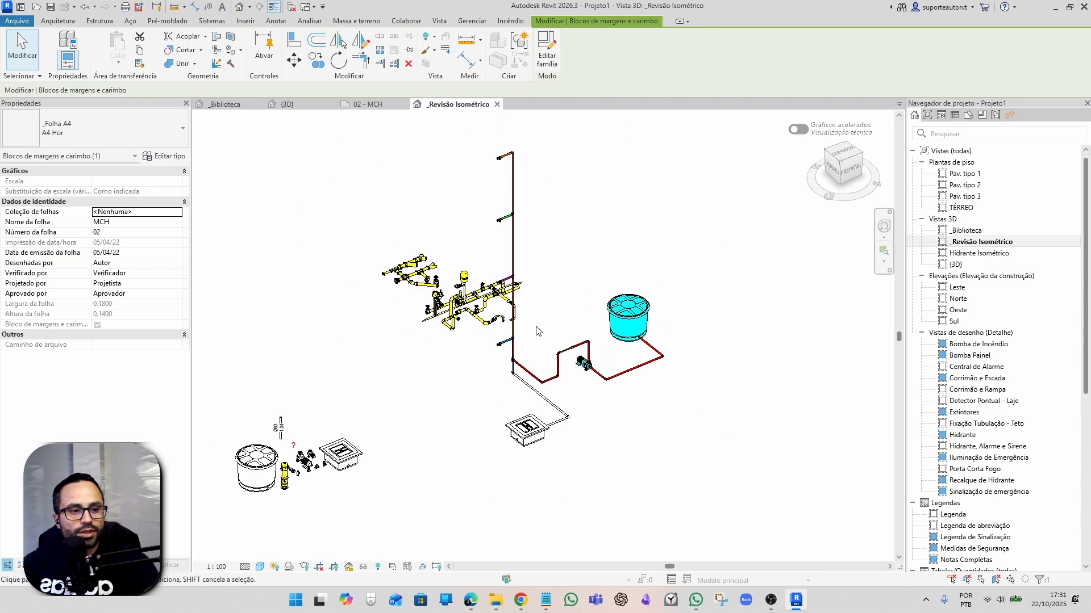
# Examine the hydrant network in the isometric view, highlighting the connected riser, pump, reservoir and recalque box together.
pyautogui.scroll(4, 304, 202)
pyautogui.scroll(-4, 623, 349)
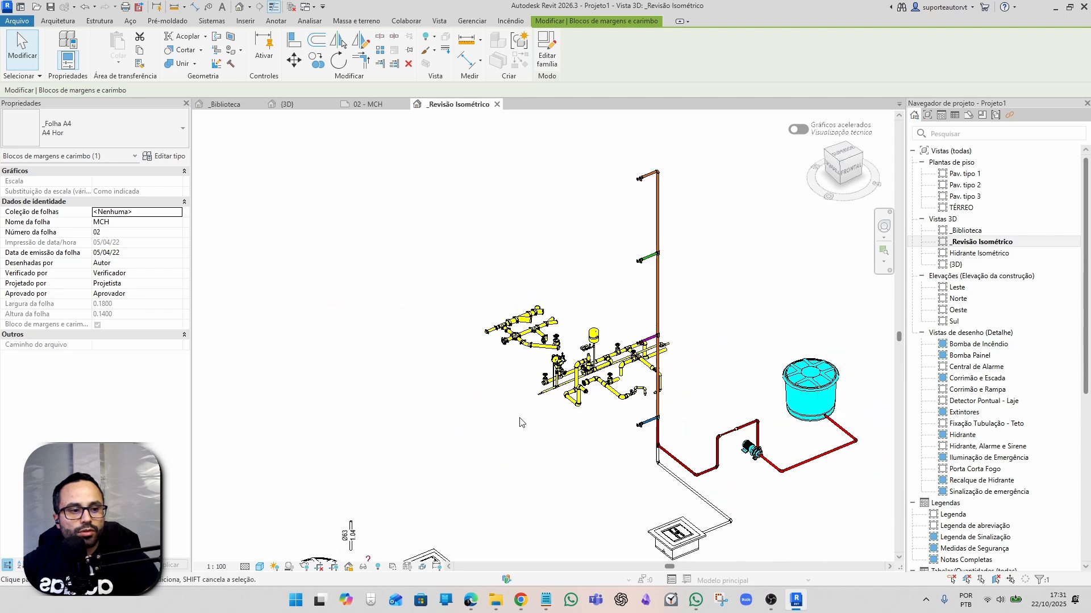
pyautogui.moveTo(526, 408); pyautogui.dragTo(531, 311, button='middle')
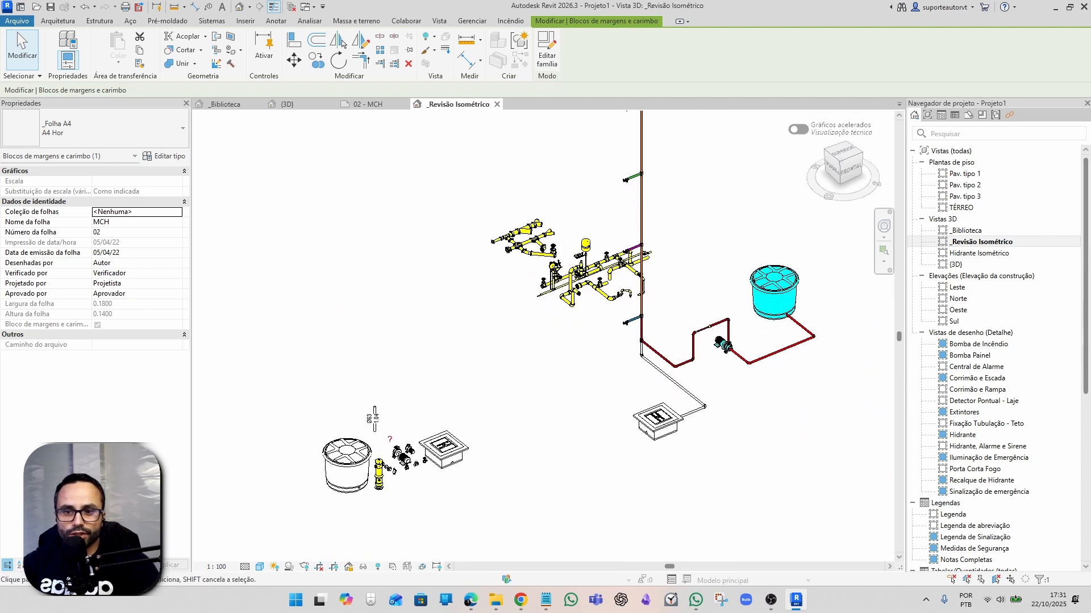
pyautogui.scroll(-4, 569, 221)
pyautogui.scroll(1, 625, 216)
pyautogui.moveTo(659, 224); pyautogui.dragTo(603, 242, button='middle')
pyautogui.scroll(3, 500, 277)
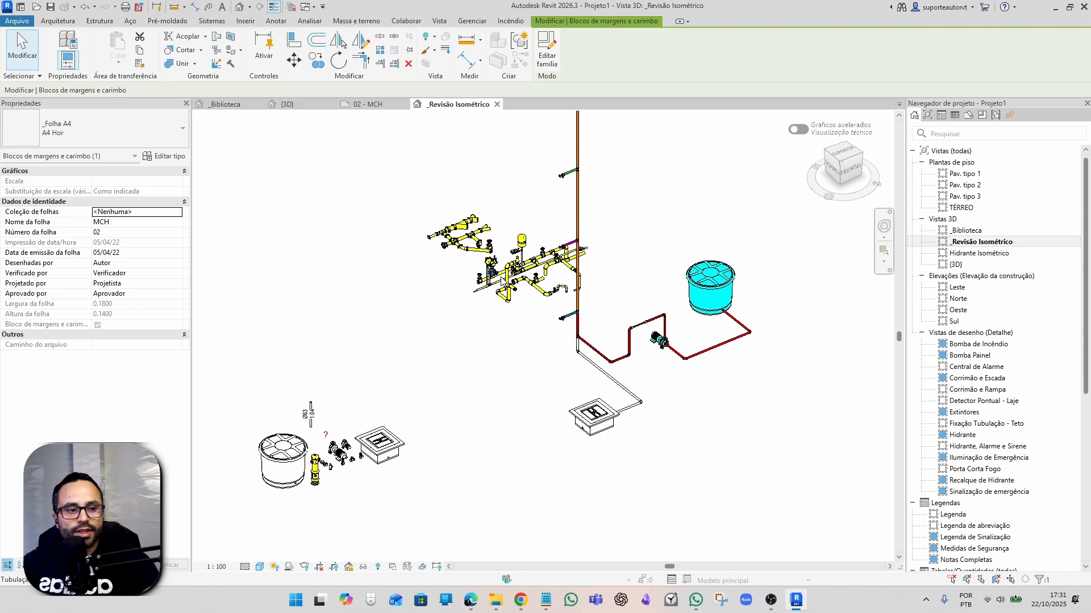
pyautogui.moveTo(654, 211); pyautogui.dragTo(537, 284, button='middle')
pyautogui.moveTo(428, 136); pyautogui.dragTo(671, 534)
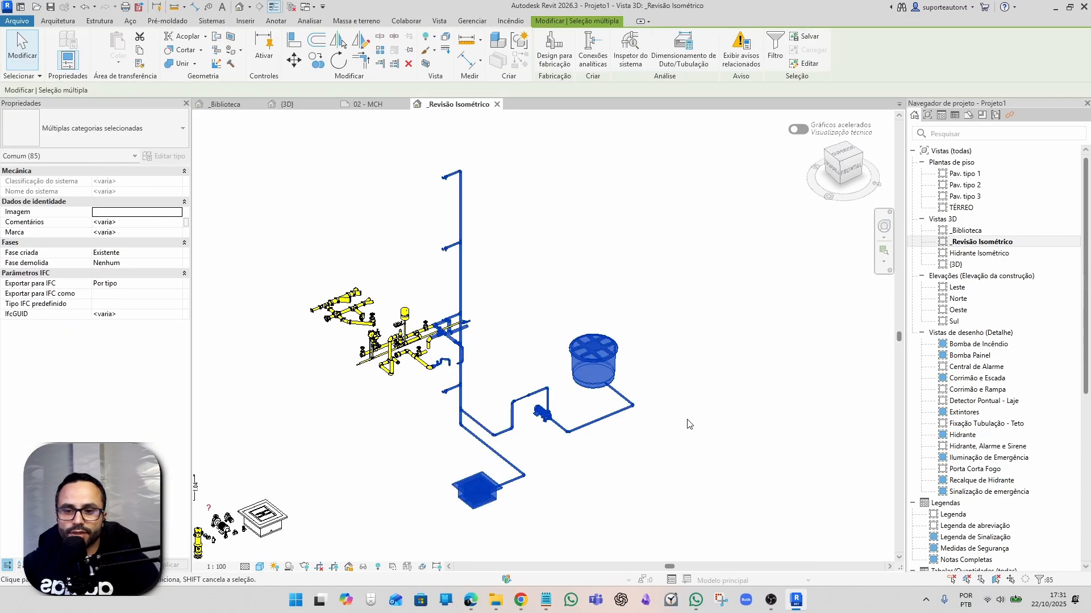
pyautogui.click(644, 308)
pyautogui.moveTo(598, 302); pyautogui.dragTo(681, 259, button='middle')
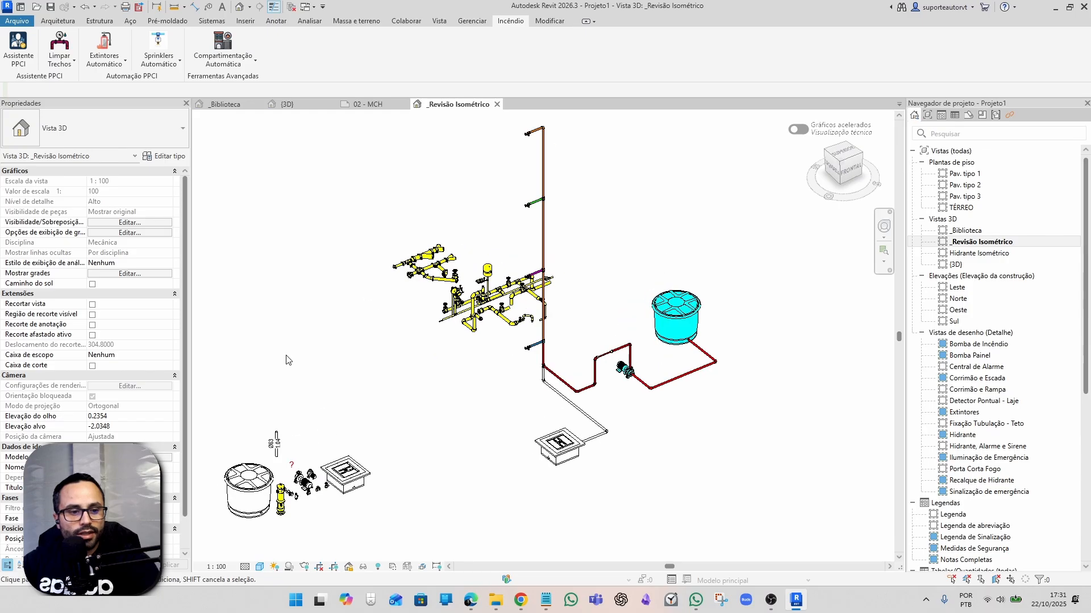
# Inspect the loose spare components and trace the pipe runs from the reservoir and pump up to the hydrant branches.
pyautogui.moveTo(287, 360); pyautogui.dragTo(440, 302, button='middle')
pyautogui.moveTo(317, 332); pyautogui.dragTo(563, 490)
pyautogui.moveTo(485, 157); pyautogui.dragTo(724, 279)
pyautogui.click(525, 357)
pyautogui.moveTo(642, 381); pyautogui.dragTo(435, 437, button='middle')
pyautogui.scroll(2, 537, 312)
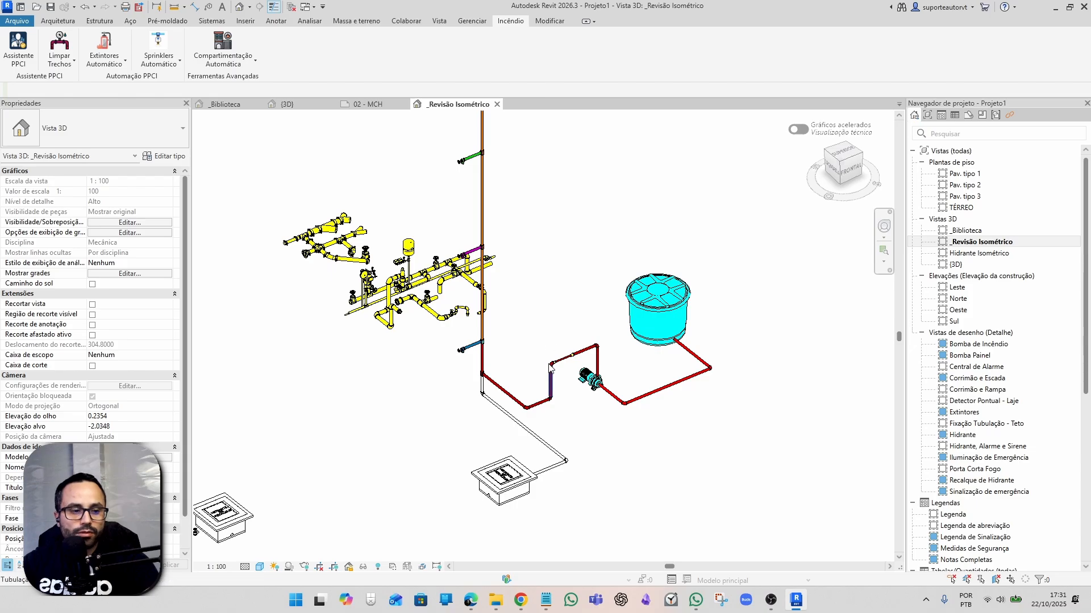
pyautogui.scroll(-3, 560, 301)
pyautogui.moveTo(563, 302); pyautogui.dragTo(543, 338, button='middle')
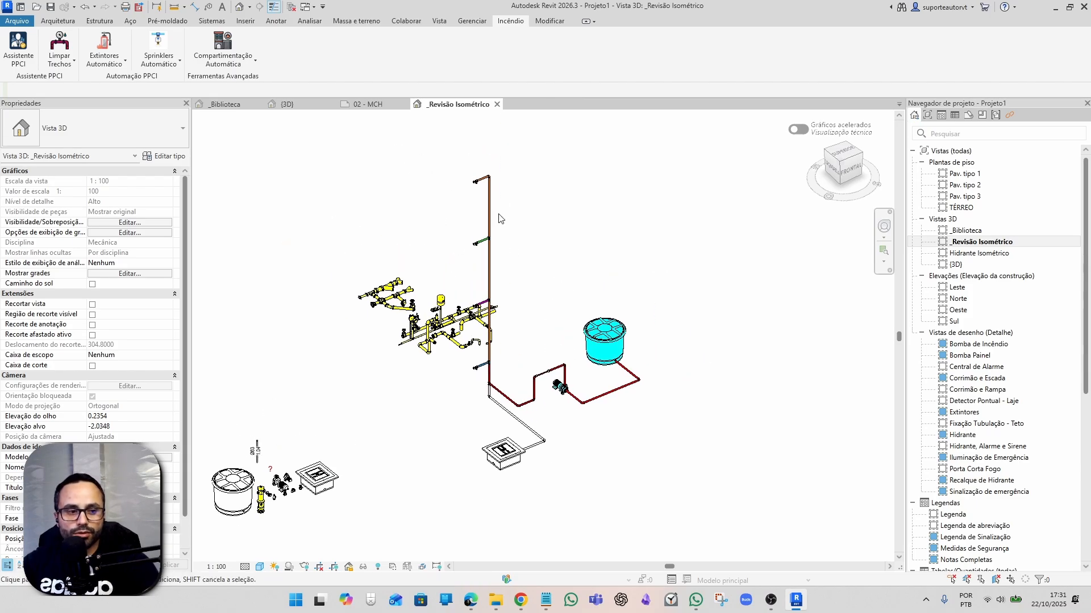
pyautogui.scroll(2, 521, 430)
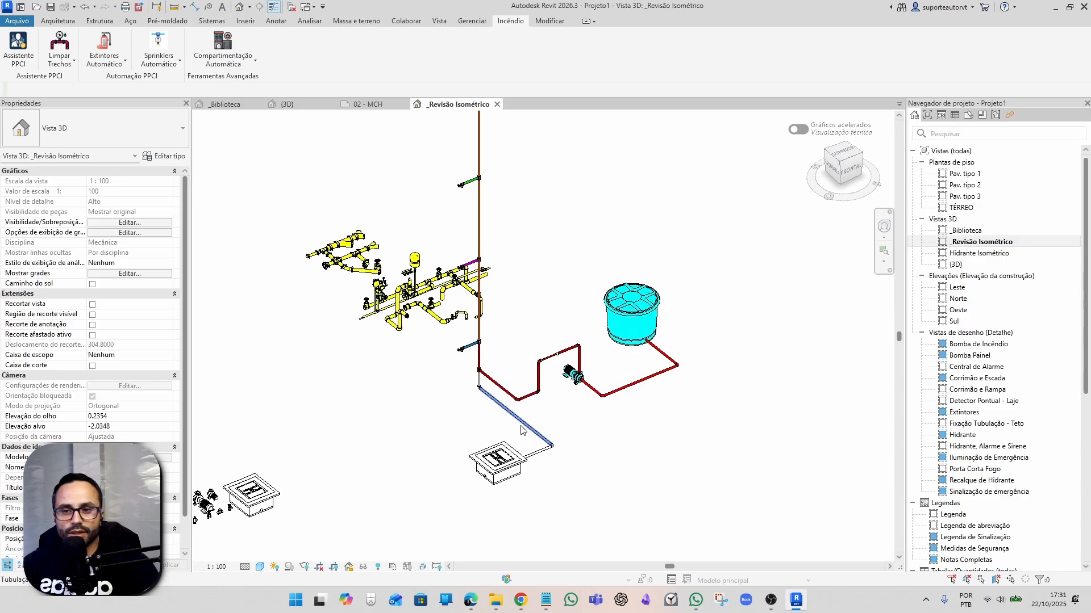
pyautogui.moveTo(527, 264); pyautogui.dragTo(522, 311, button='middle')
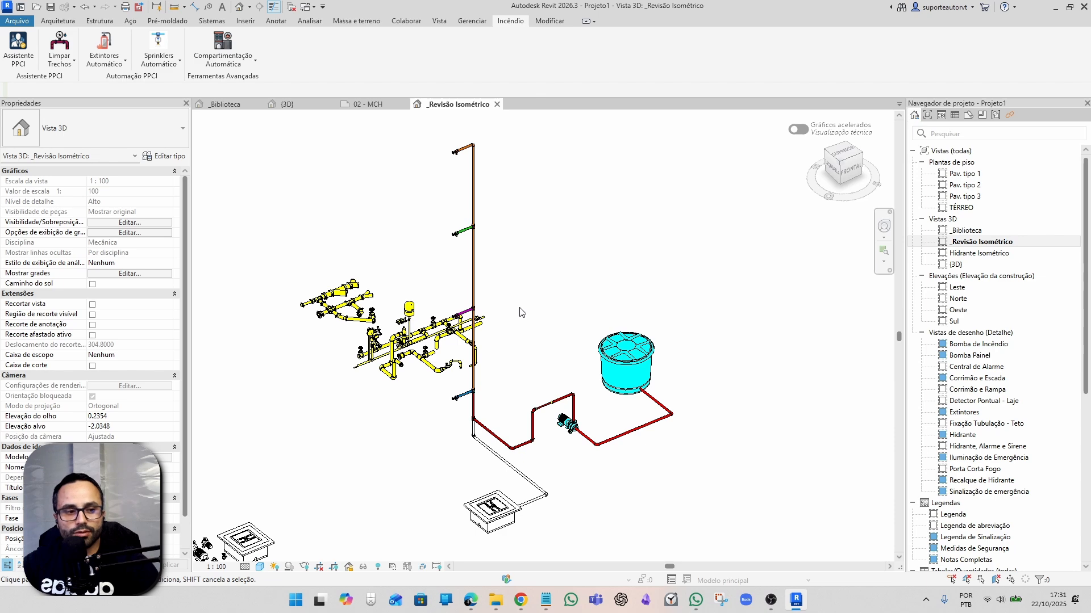
pyautogui.scroll(-2, 521, 311)
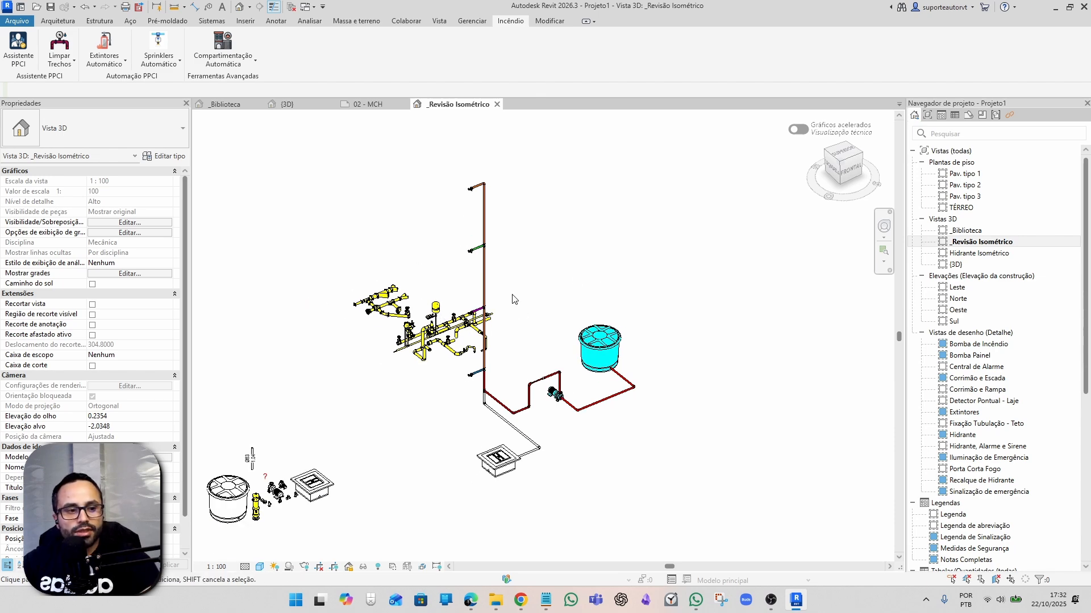
# Clear all run assignments from the hydrant network with Limpar Trechos and check the isometric view.
pyautogui.moveTo(553, 298); pyautogui.dragTo(579, 289, button='middle')
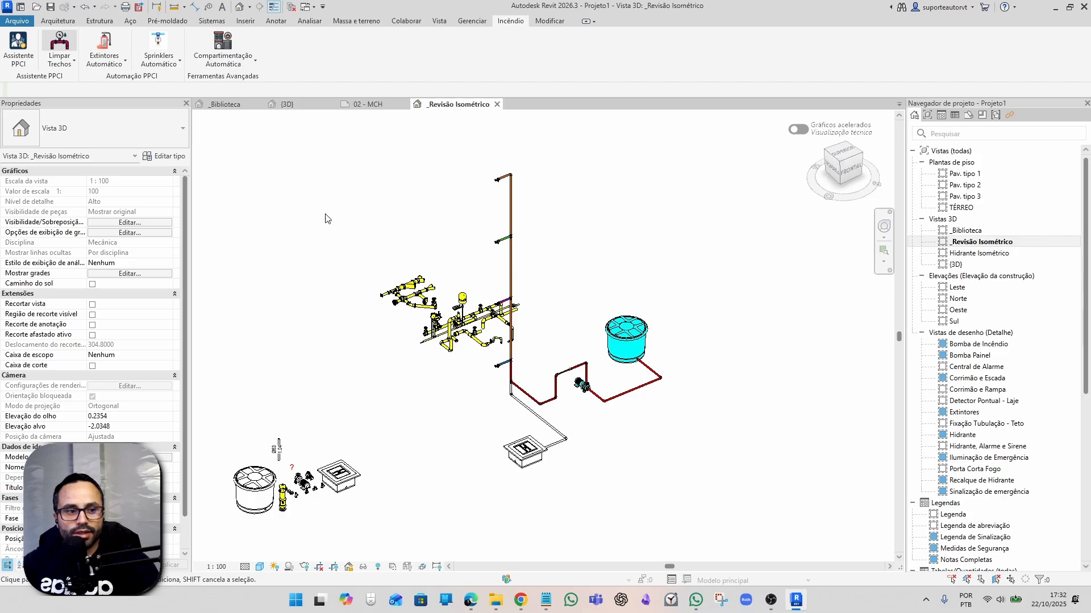
pyautogui.click(613, 296)
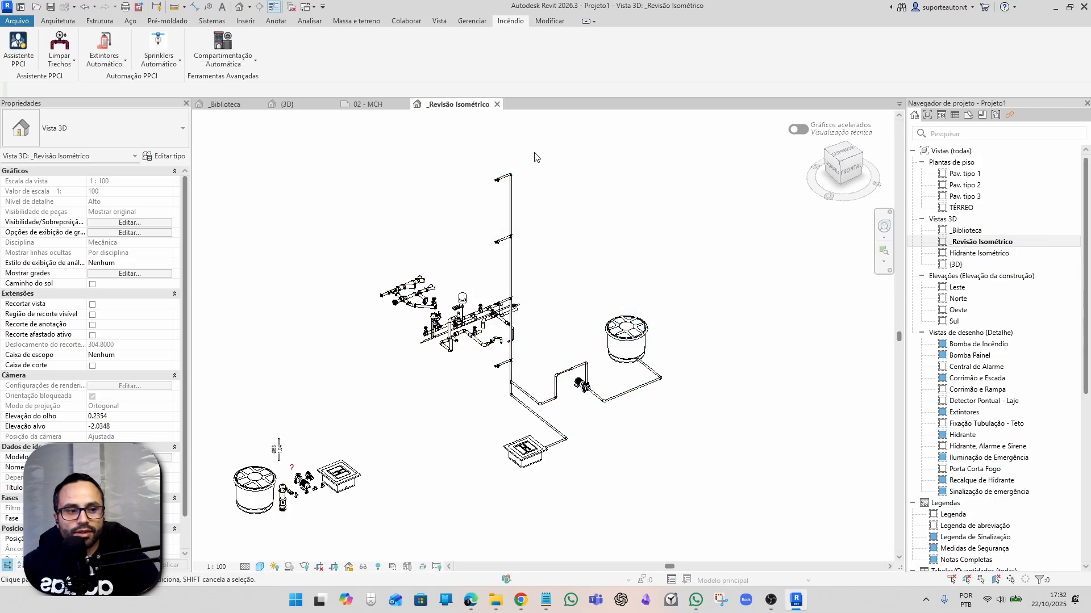
pyautogui.scroll(3, 453, 317)
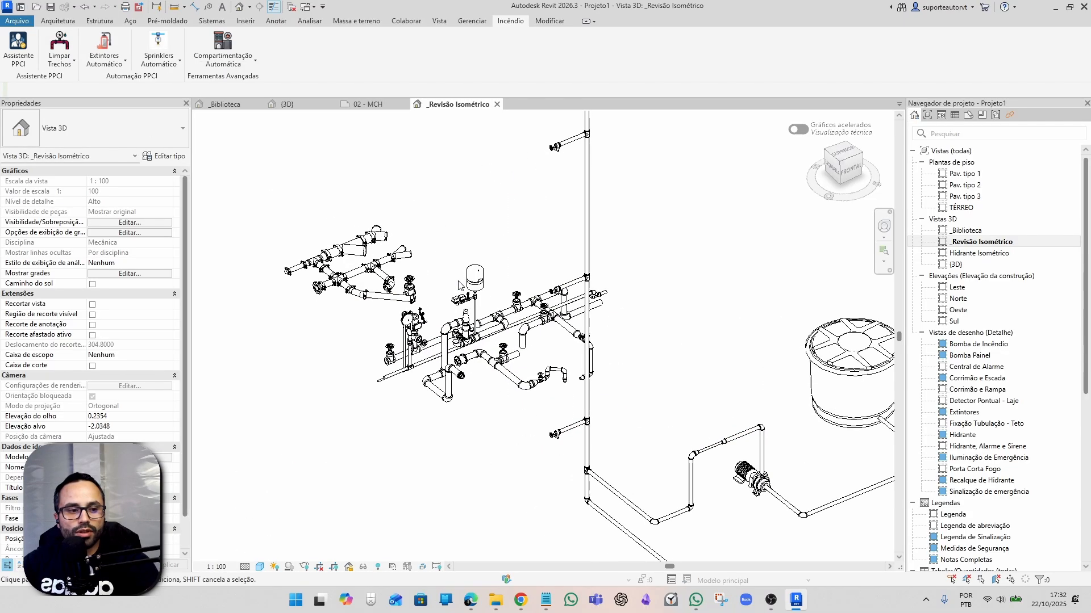
pyautogui.scroll(-3, 453, 291)
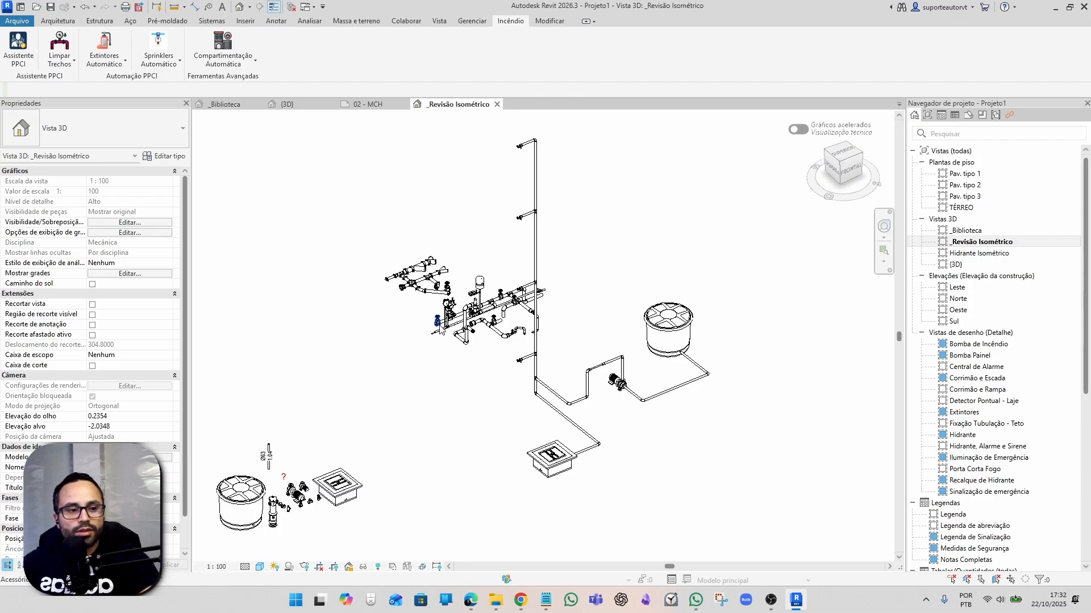
pyautogui.moveTo(473, 361); pyautogui.dragTo(494, 351, button='middle')
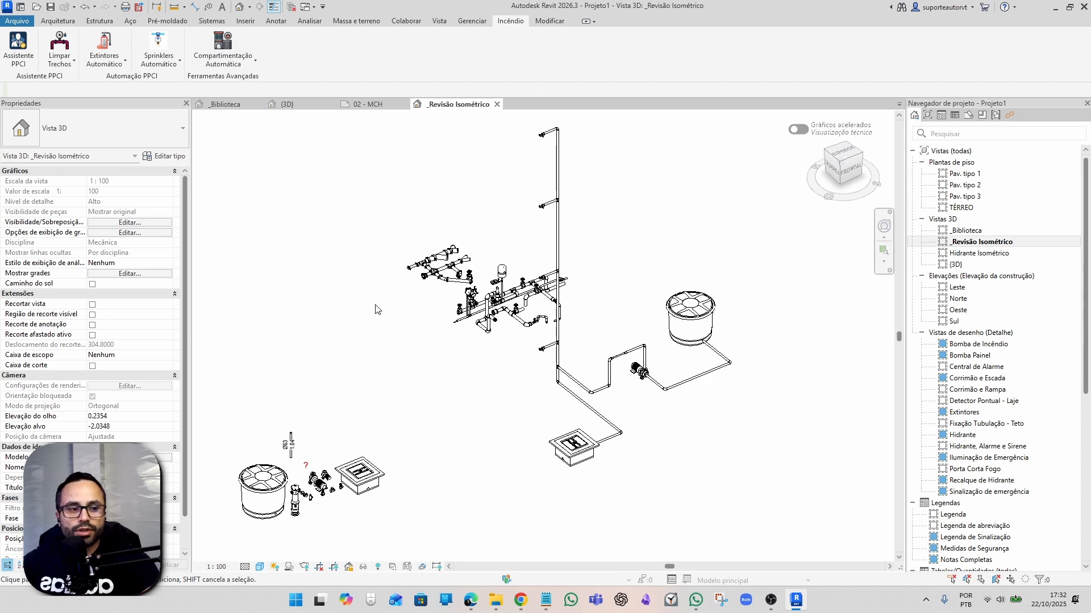
# Select the loose tank, box and spare fittings, and add the separate piping assembly behind the riser to the selection.
pyautogui.moveTo(377, 309); pyautogui.dragTo(459, 250, button='middle')
pyautogui.moveTo(462, 338); pyautogui.dragTo(463, 345, button='middle')
pyautogui.moveTo(258, 319); pyautogui.dragTo(500, 484)
pyautogui.scroll(3, 540, 209)
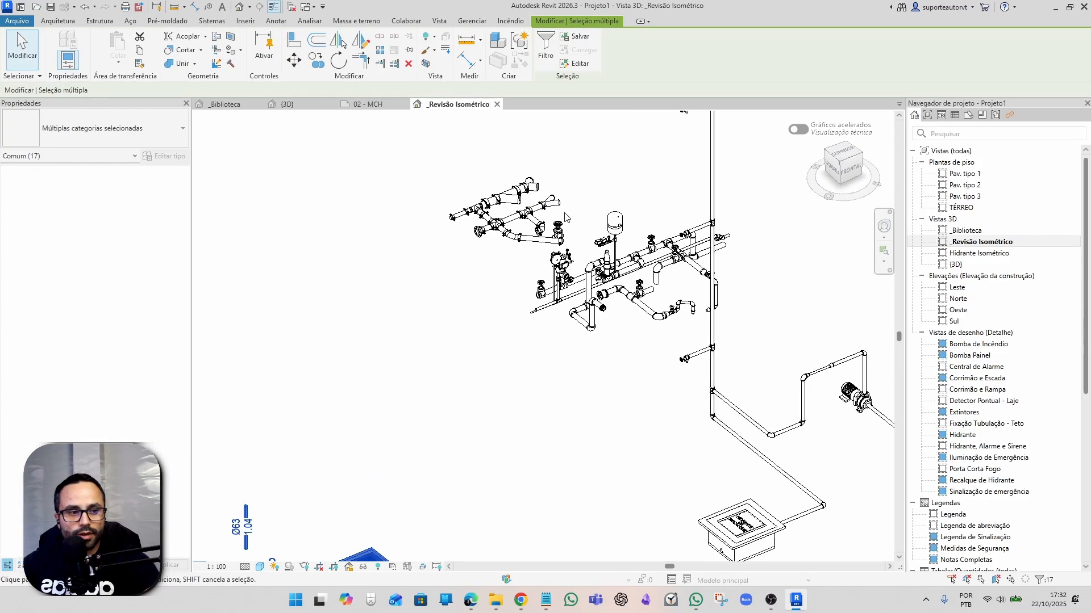
pyautogui.moveTo(555, 230); pyautogui.dragTo(326, 263, button='middle')
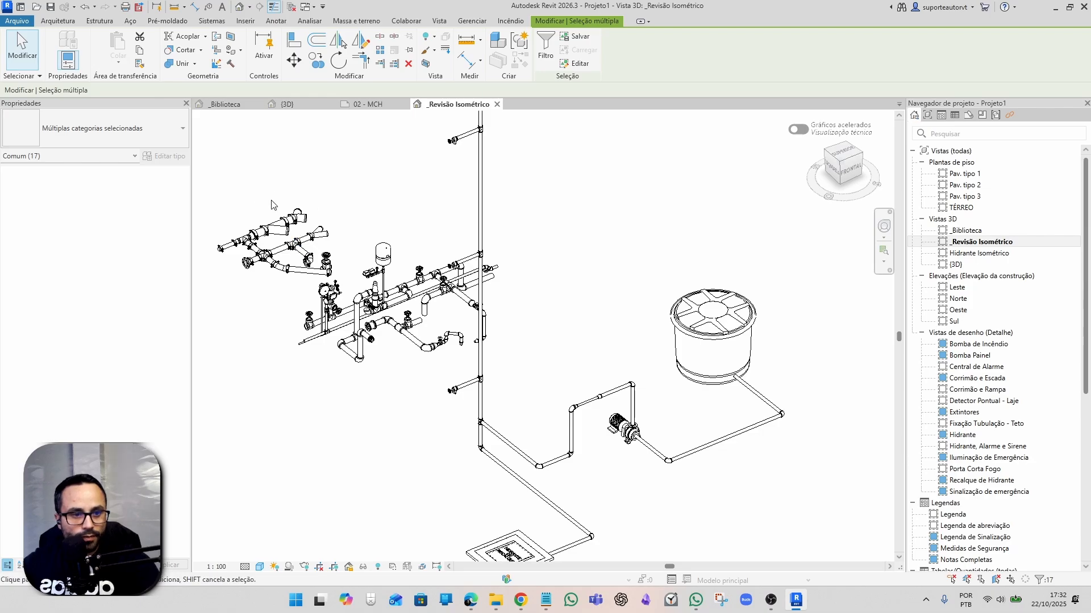
pyautogui.moveTo(196, 168); pyautogui.dragTo(523, 372)
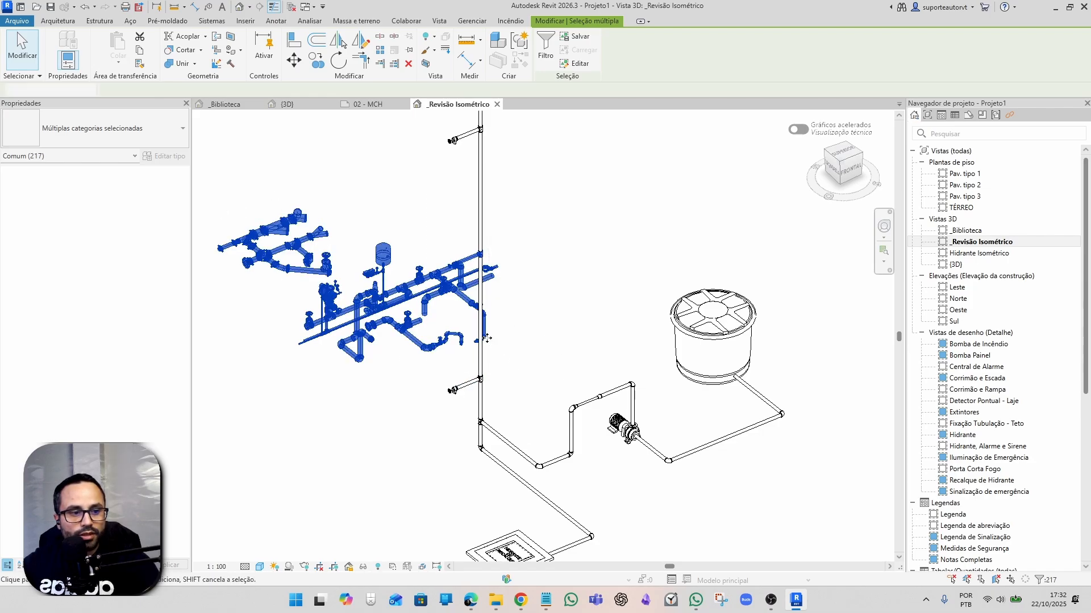
# Remove the riser's hydrant branch pipe and its 2.1/2" hydrant valve from the selection.
pyautogui.scroll(5, 453, 315)
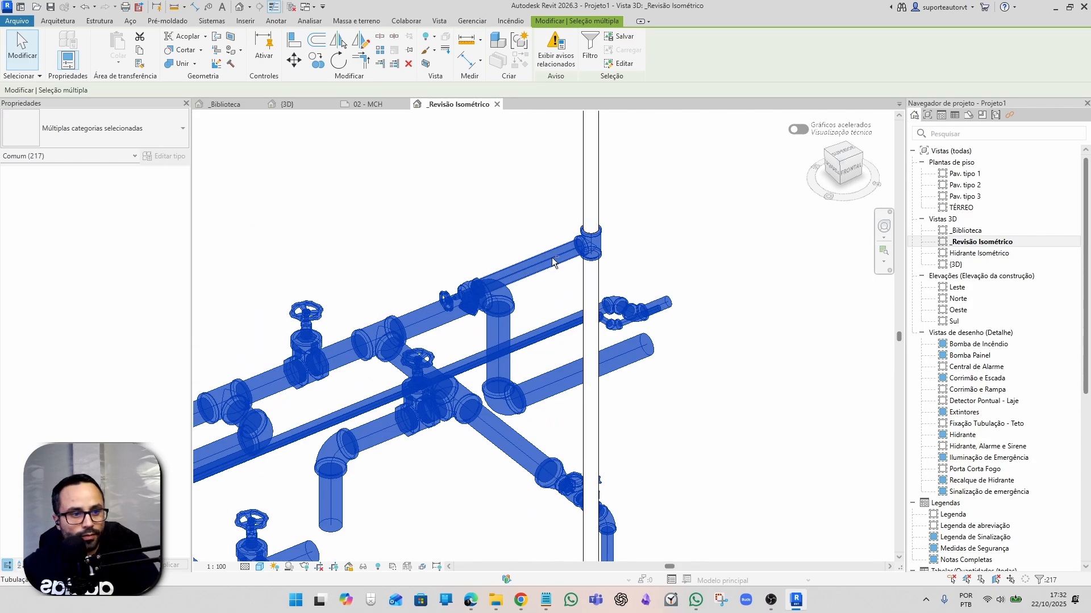
pyautogui.keyDown('shift'); pyautogui.click(554, 262); pyautogui.keyUp('shift')
pyautogui.scroll(2, 465, 301)
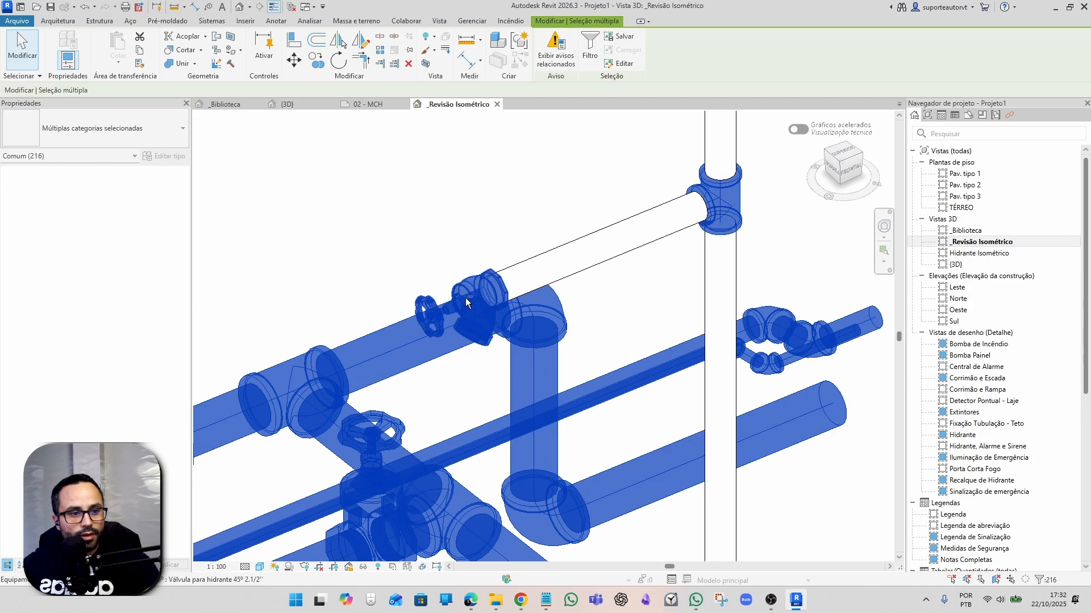
pyautogui.keyDown('shift'); pyautogui.click(466, 301); pyautogui.keyUp('shift')
pyautogui.scroll(-6, 481, 392)
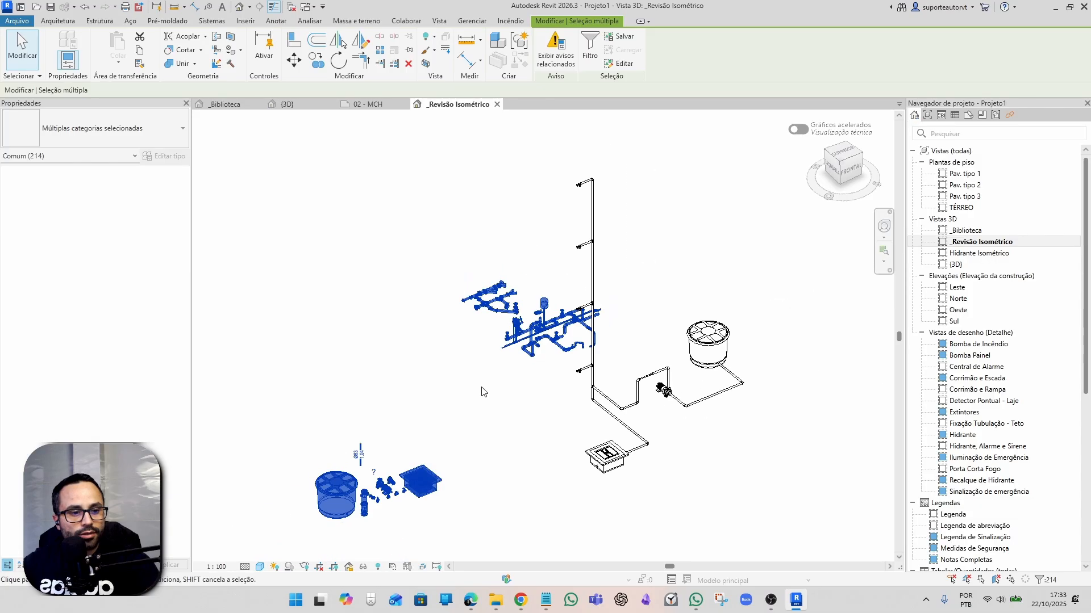
# Remove the Ø63 pipe tag and the question-mark tag near the loose components from the selection.
pyautogui.moveTo(482, 392); pyautogui.dragTo(500, 361, button='middle')
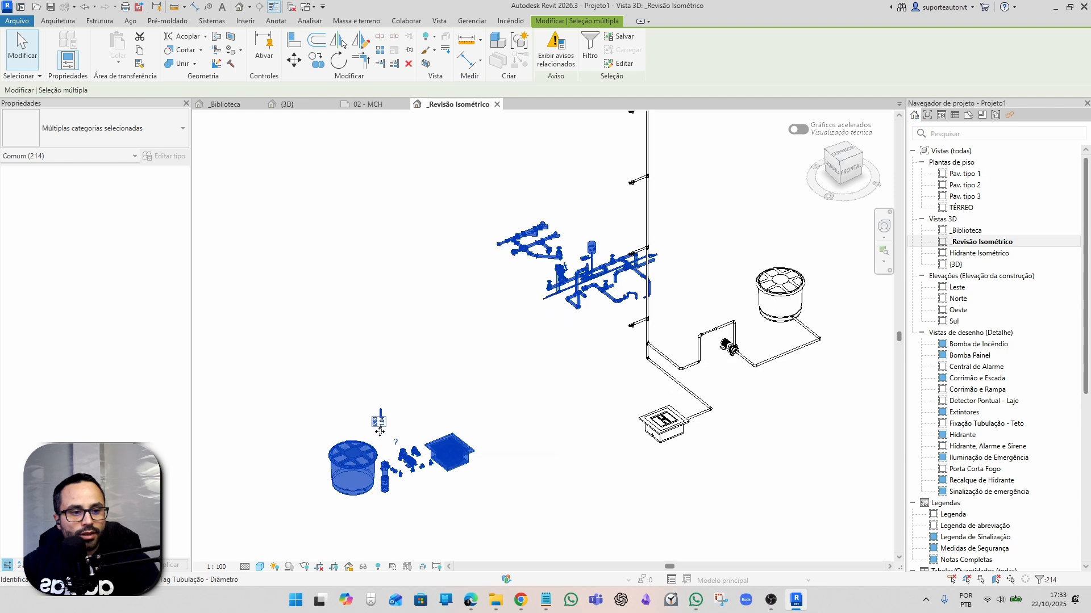
pyautogui.scroll(5, 379, 421)
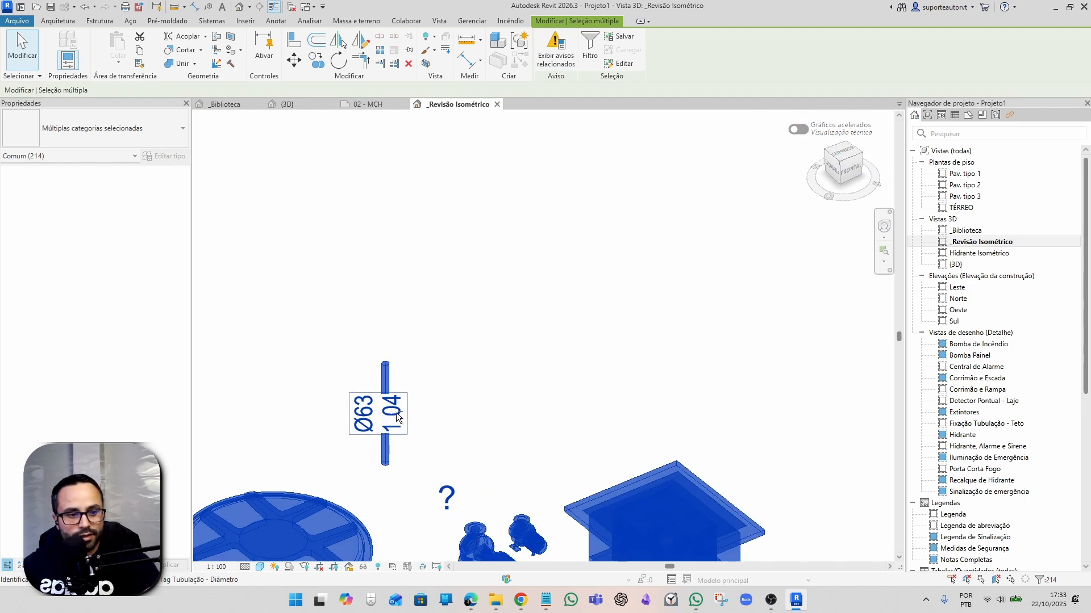
pyautogui.keyDown('shift'); pyautogui.click(397, 417); pyautogui.keyUp('shift')
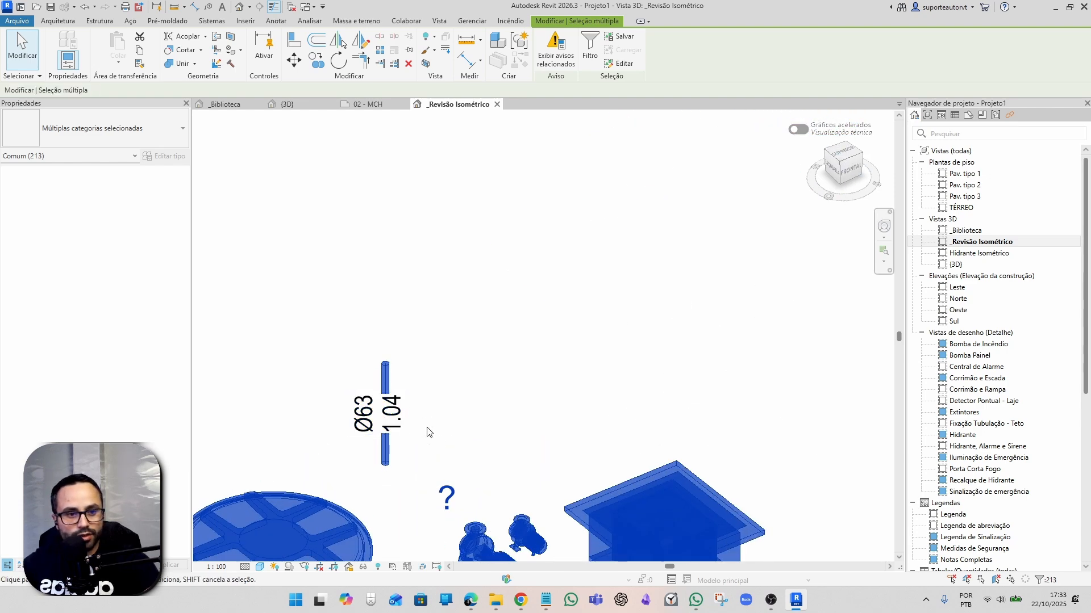
pyautogui.keyDown('shift'); pyautogui.click(446, 498); pyautogui.keyUp('shift')
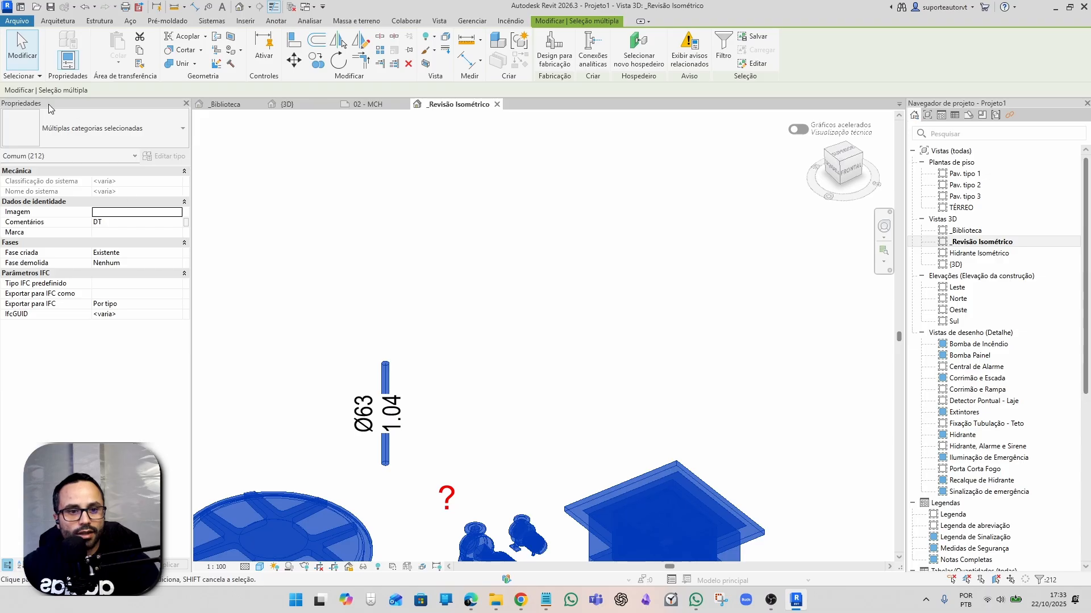
# Clear the Comentários value of the selected spare components and piping assembly, and deselect them.
pyautogui.scroll(-5, 449, 358)
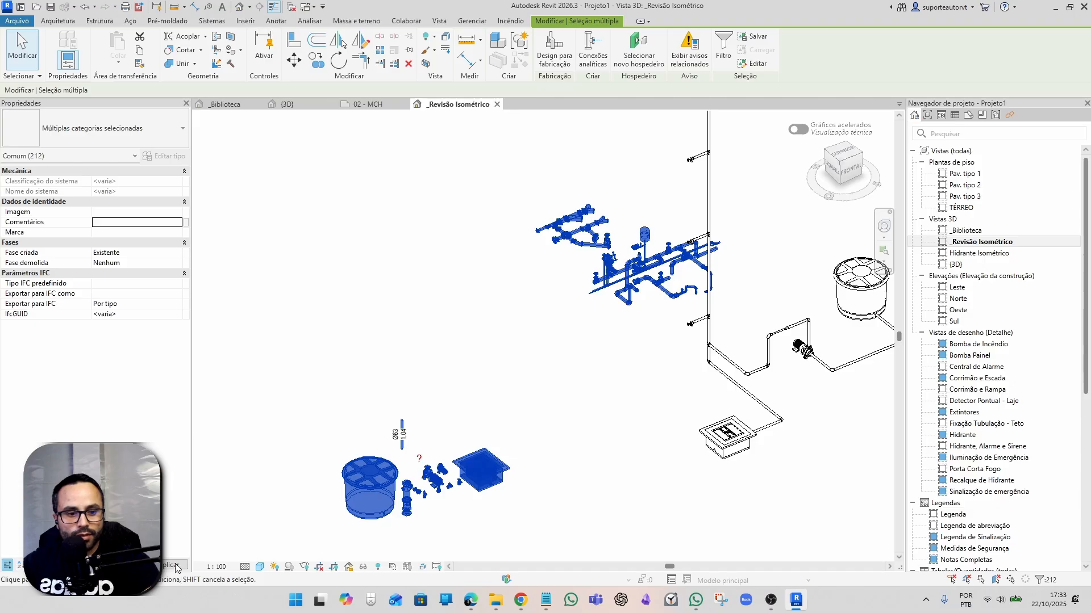
pyautogui.click(392, 340)
pyautogui.scroll(-2, 483, 334)
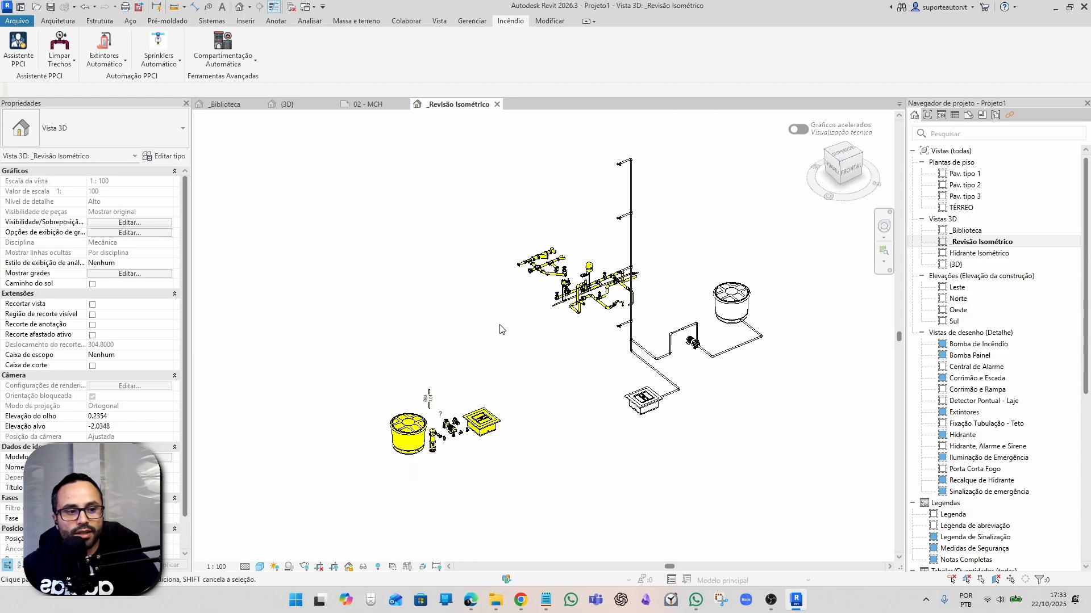
pyautogui.moveTo(499, 330); pyautogui.dragTo(372, 434, button='middle')
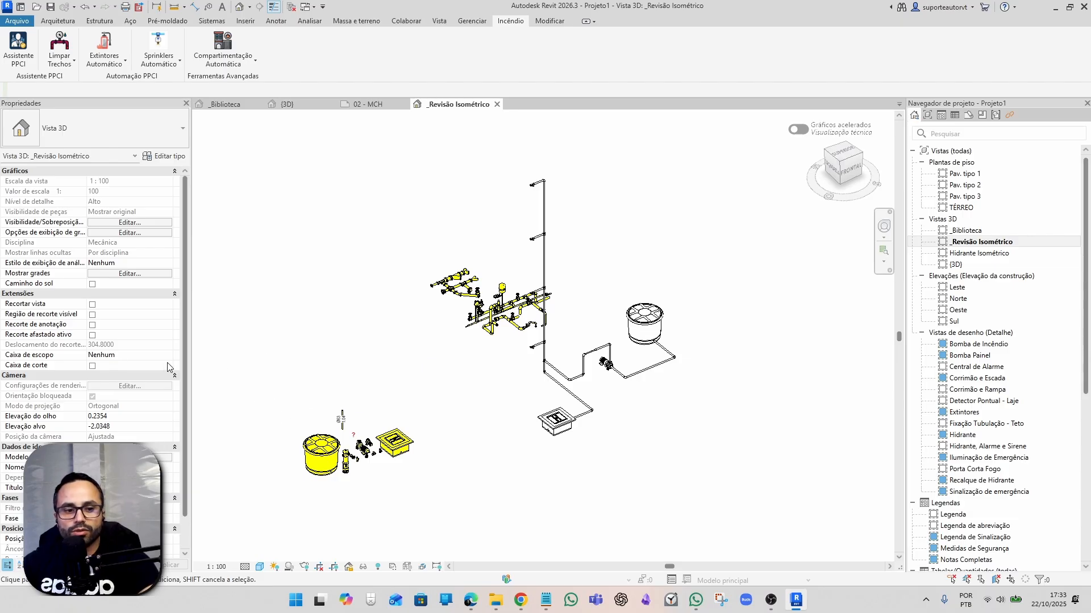
# Mark the hydrant network's water reservoir as RI with the run identification command.
pyautogui.scroll(3, 577, 283)
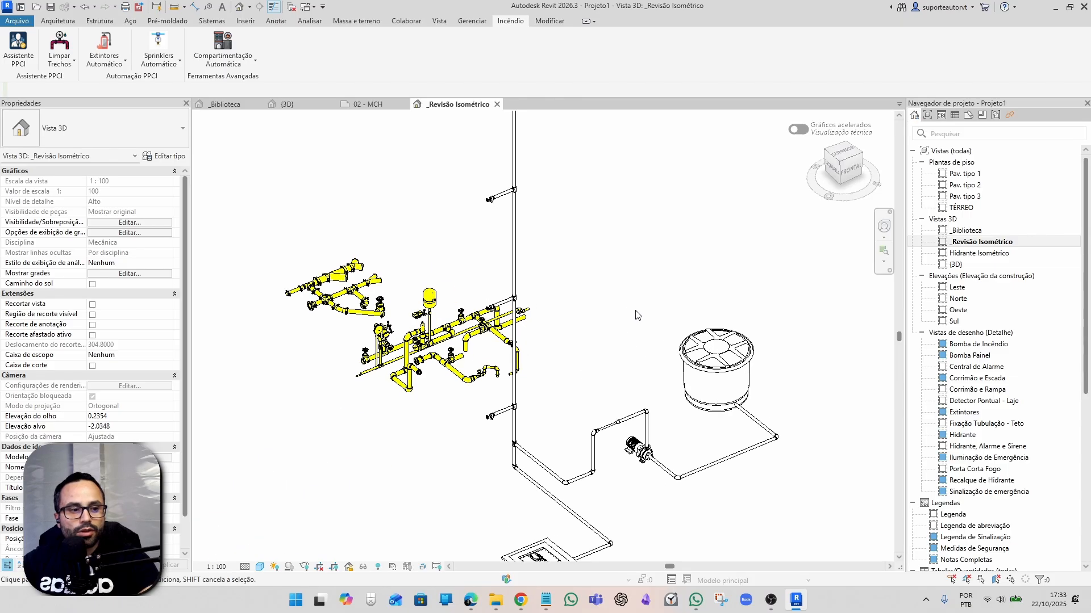
pyautogui.moveTo(638, 312); pyautogui.dragTo(526, 342, button='middle')
pyautogui.scroll(-2, 516, 360)
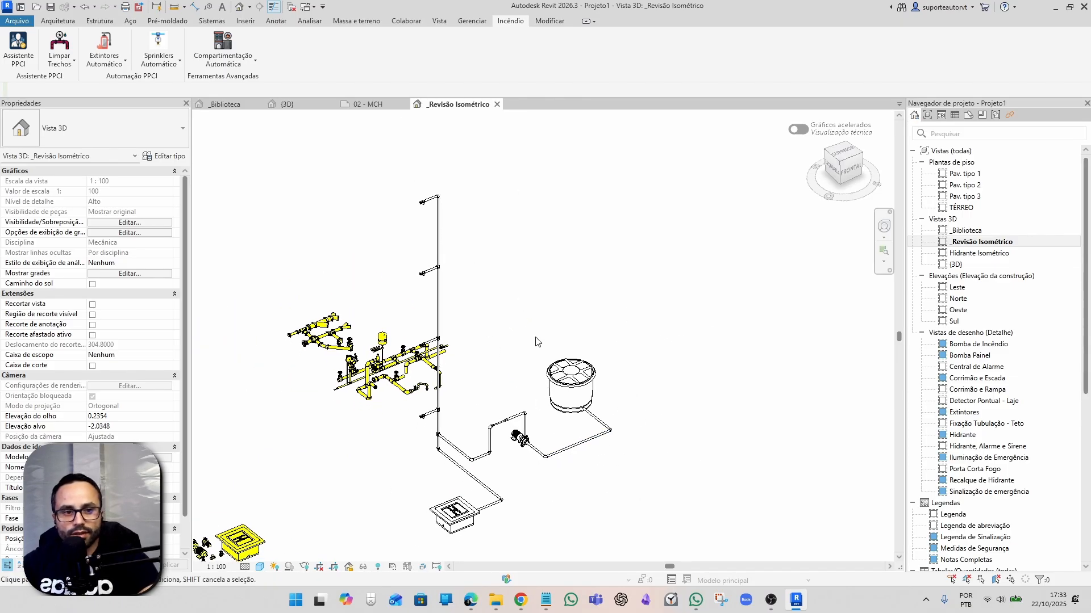
pyautogui.click(65, 64)
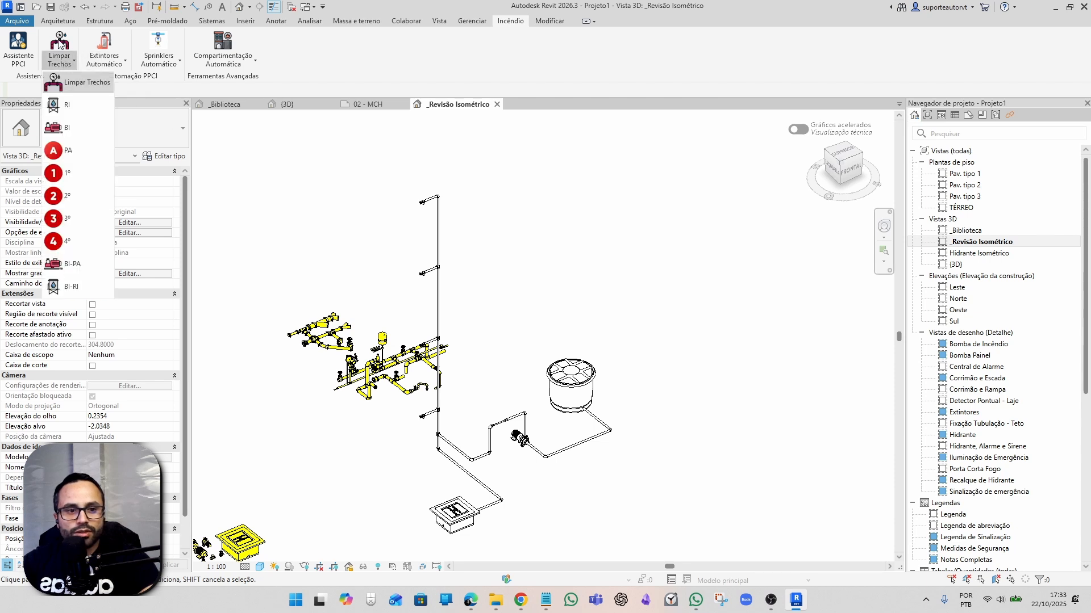
pyautogui.click(76, 105)
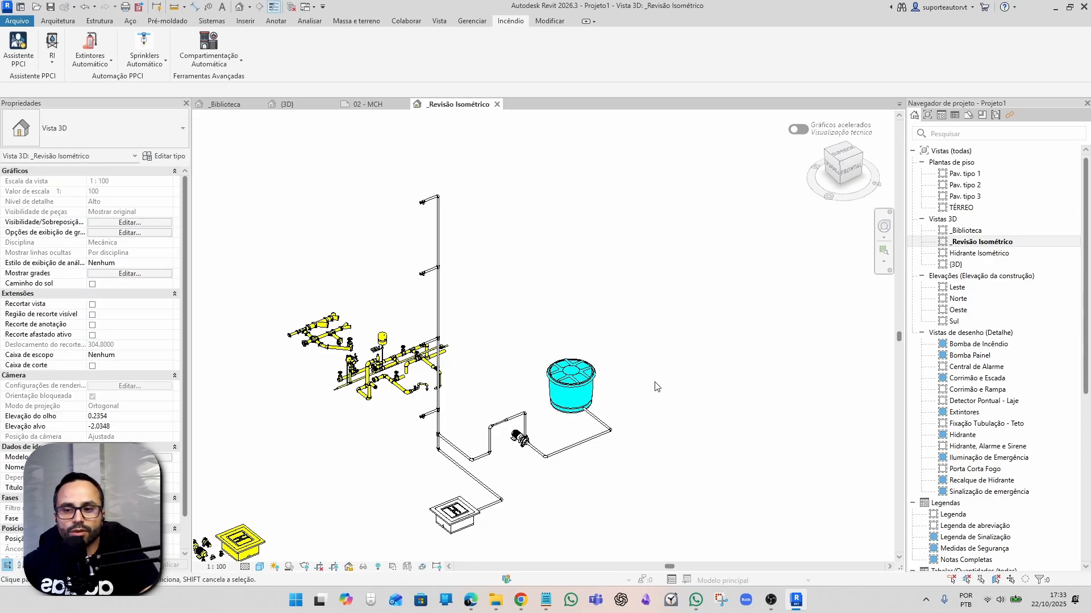
# Mark the fire pump between the reservoir and the riser as BI.
pyautogui.scroll(2, 549, 415)
pyautogui.moveTo(548, 402); pyautogui.dragTo(587, 268, button='middle')
pyautogui.click(50, 63)
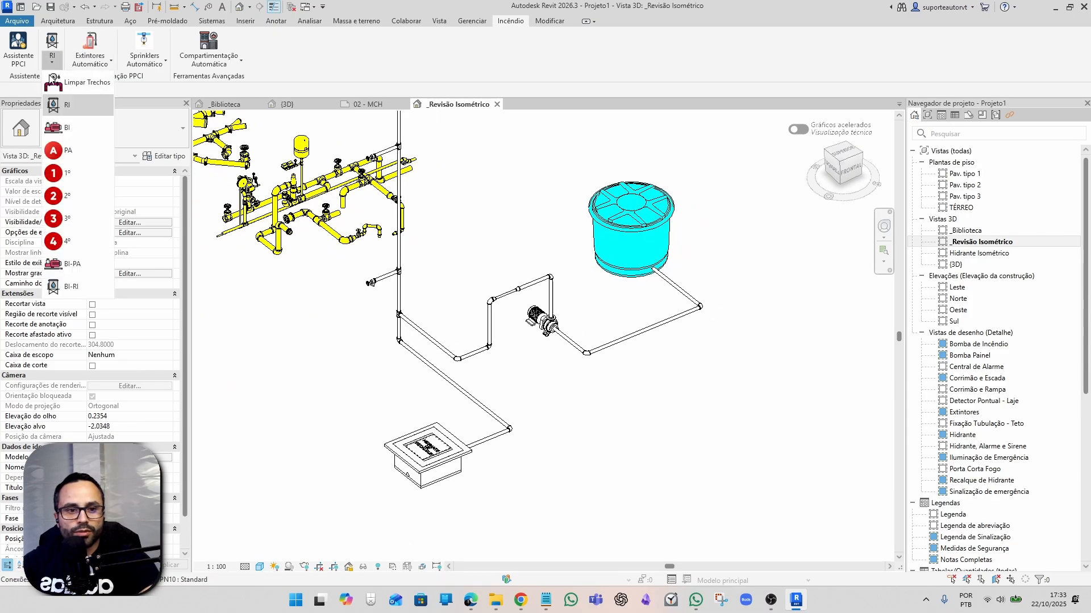
pyautogui.click(76, 129)
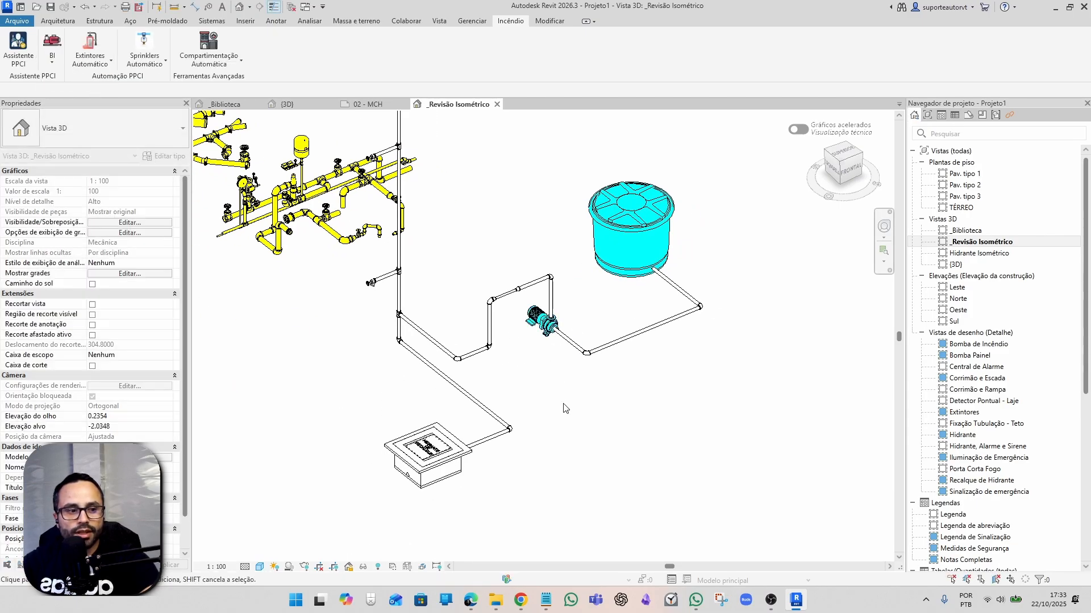
# Mark the tee where the lowest hydrant branch meets the riser as PA.
pyautogui.click(52, 64)
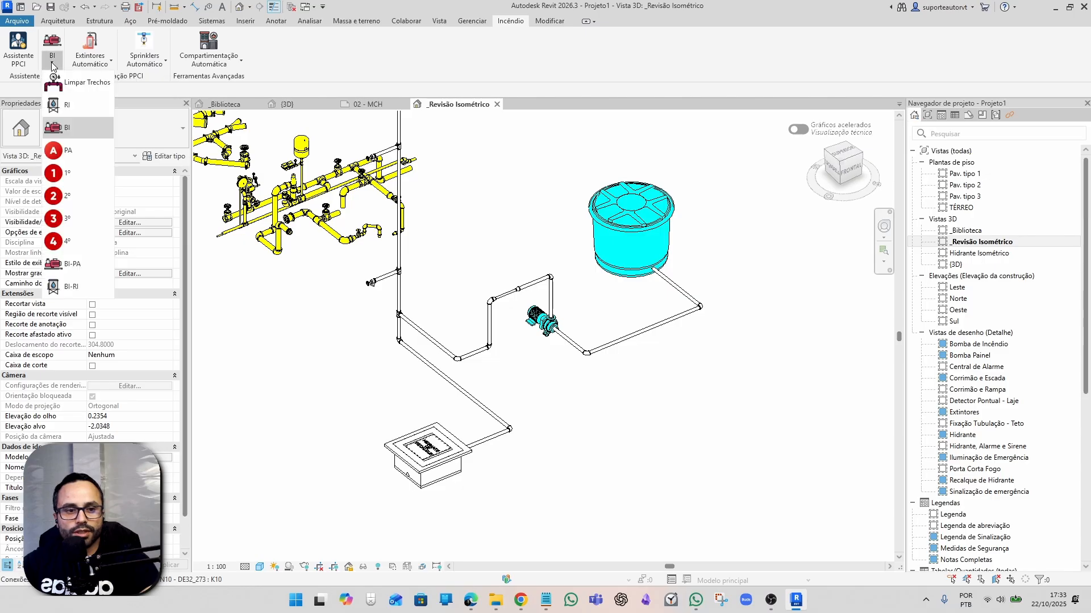
pyautogui.click(78, 156)
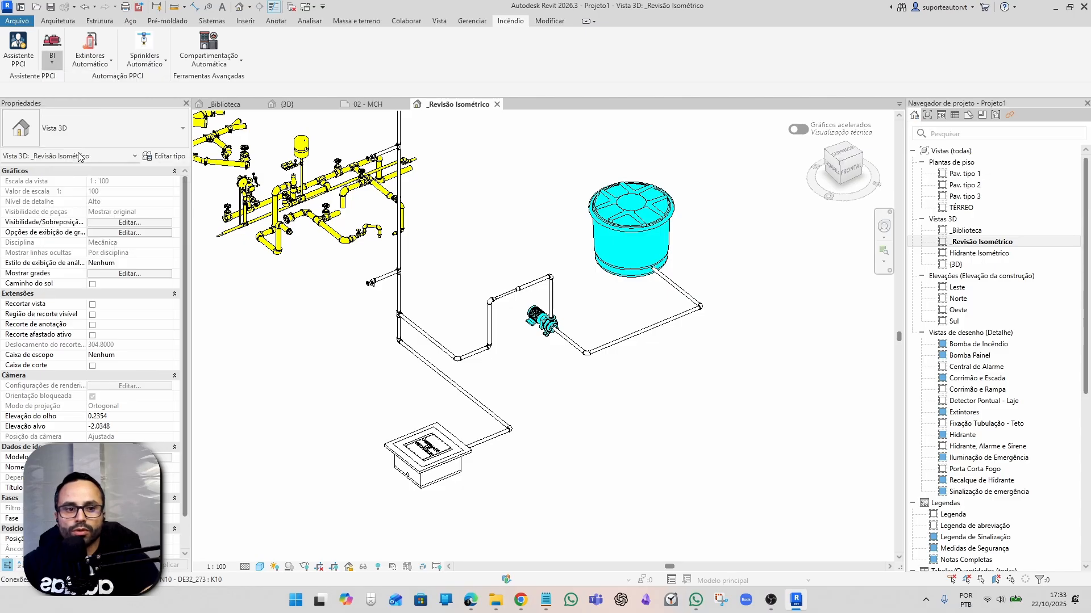
pyautogui.scroll(-3, 470, 234)
pyautogui.moveTo(469, 234); pyautogui.dragTo(480, 371, button='middle')
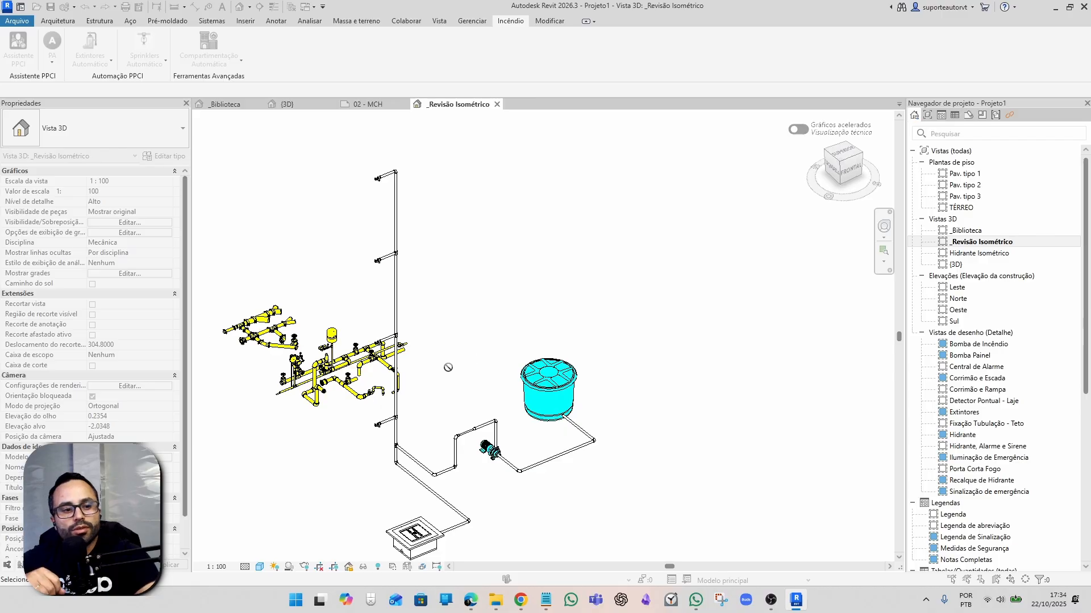
pyautogui.scroll(2, 449, 368)
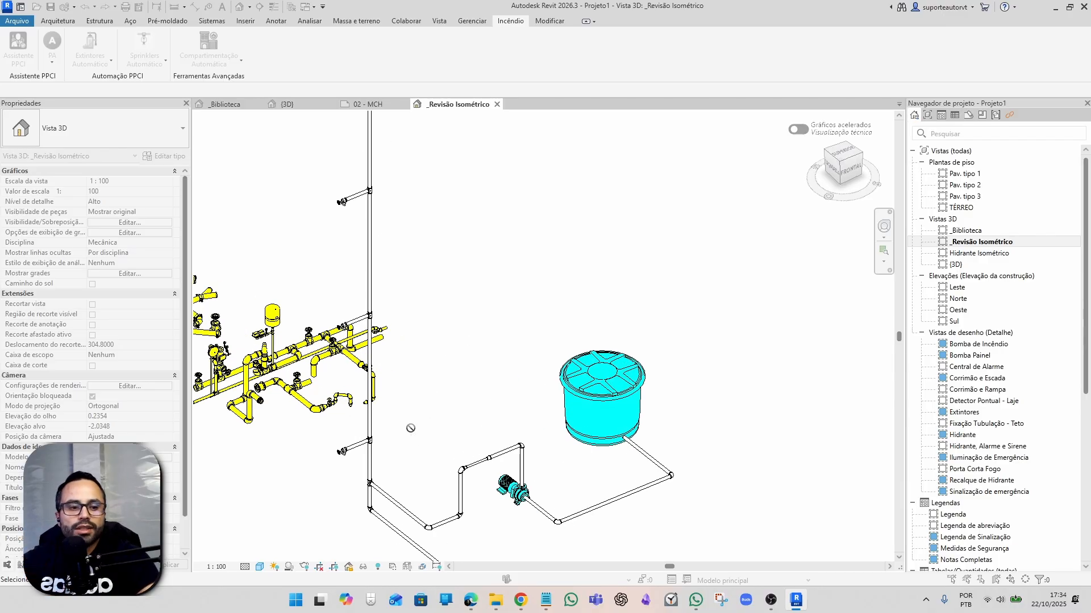
pyautogui.scroll(3, 419, 438)
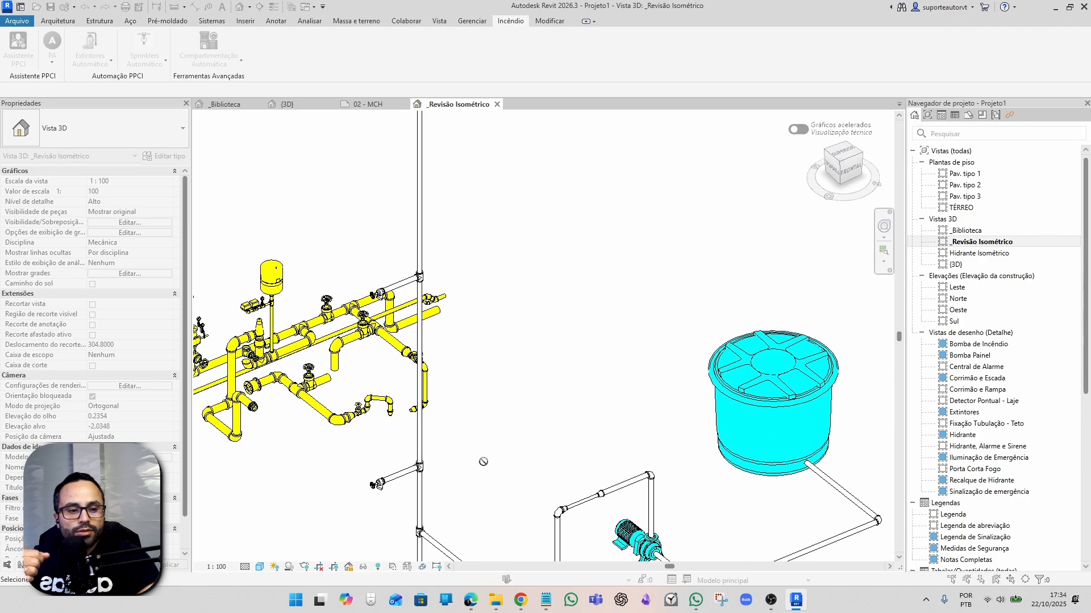
pyautogui.scroll(-3, 483, 462)
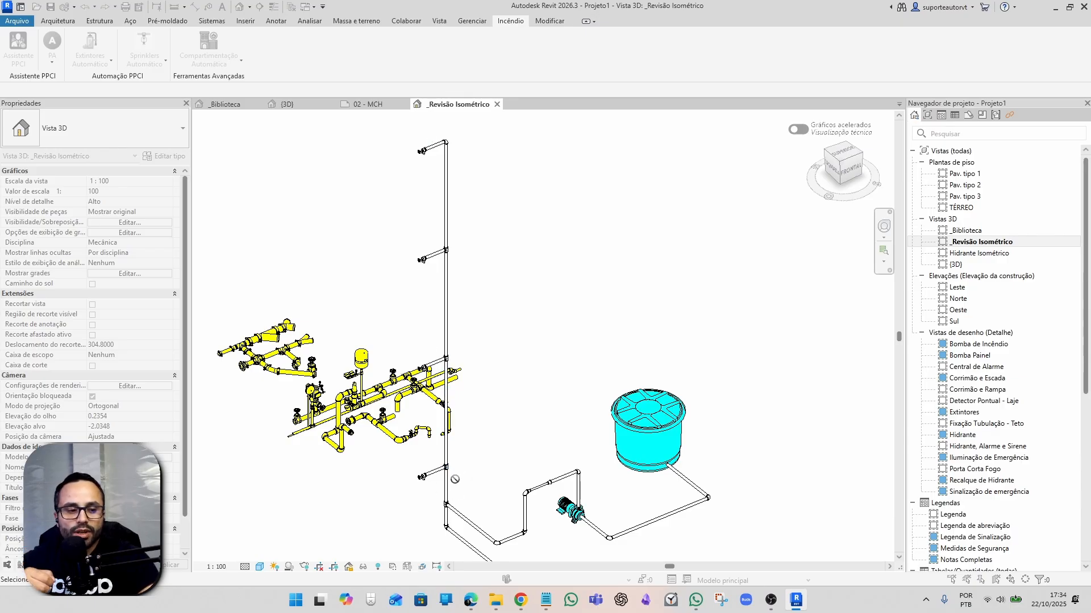
pyautogui.scroll(4, 454, 478)
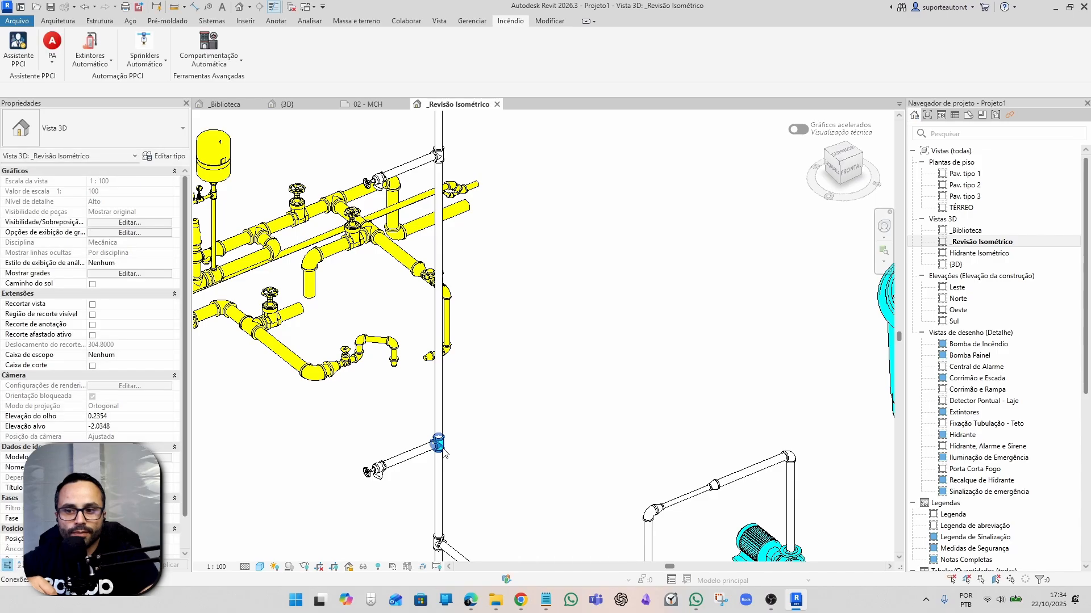
pyautogui.scroll(3, 443, 452)
# Examine the pipe route from the fire pump to the PA tee and up the riser past the hydrant branches.
pyautogui.scroll(-4, 479, 428)
pyautogui.scroll(-3, 479, 429)
pyautogui.moveTo(531, 458); pyautogui.dragTo(466, 374, button='middle')
pyautogui.scroll(2, 520, 400)
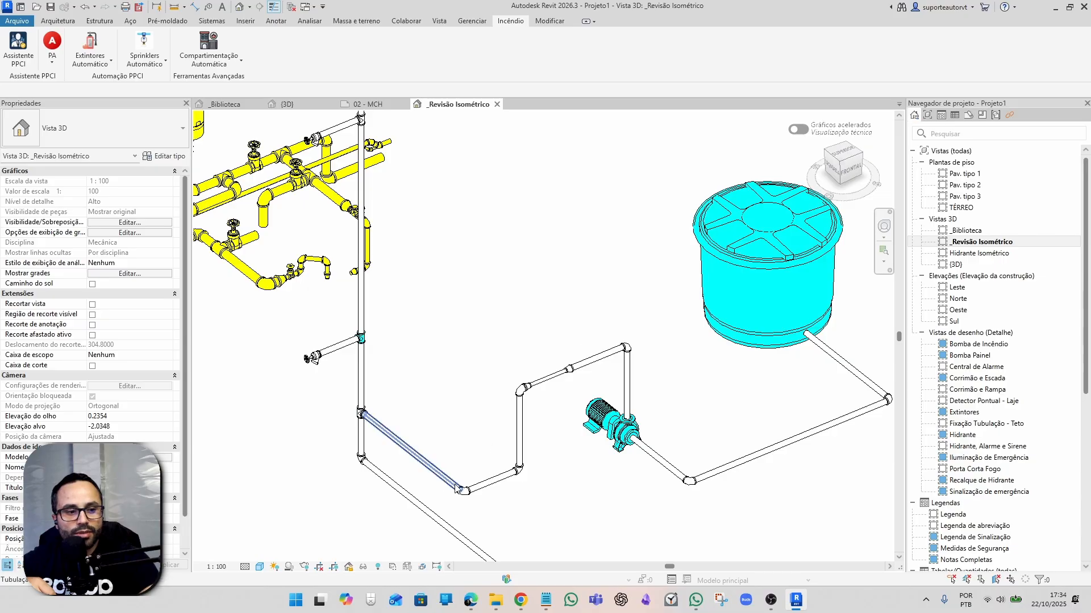
pyautogui.moveTo(400, 343); pyautogui.dragTo(529, 471, button='middle')
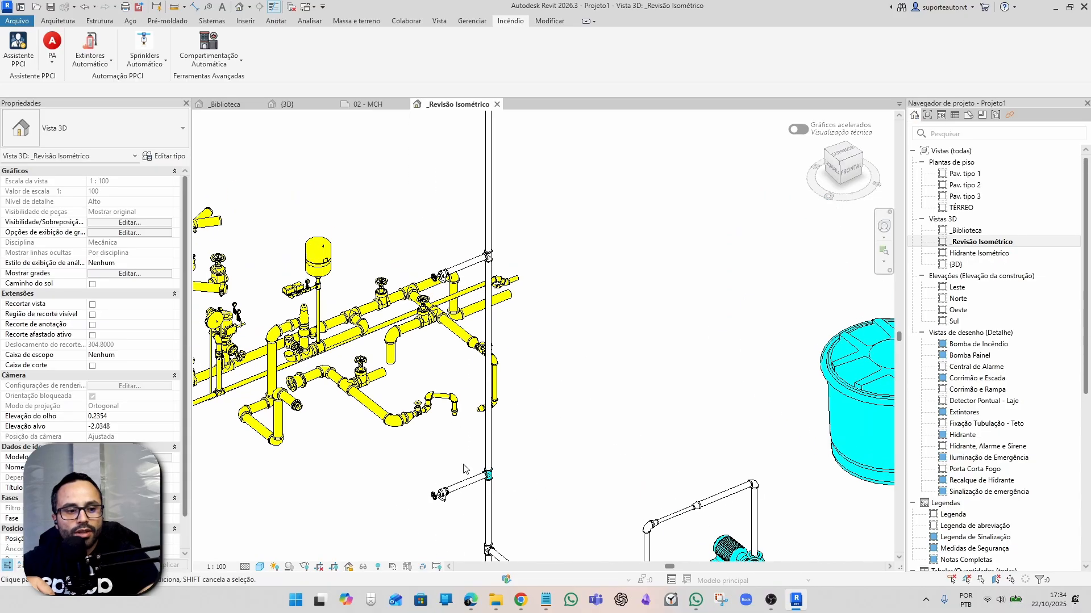
pyautogui.scroll(-2, 493, 419)
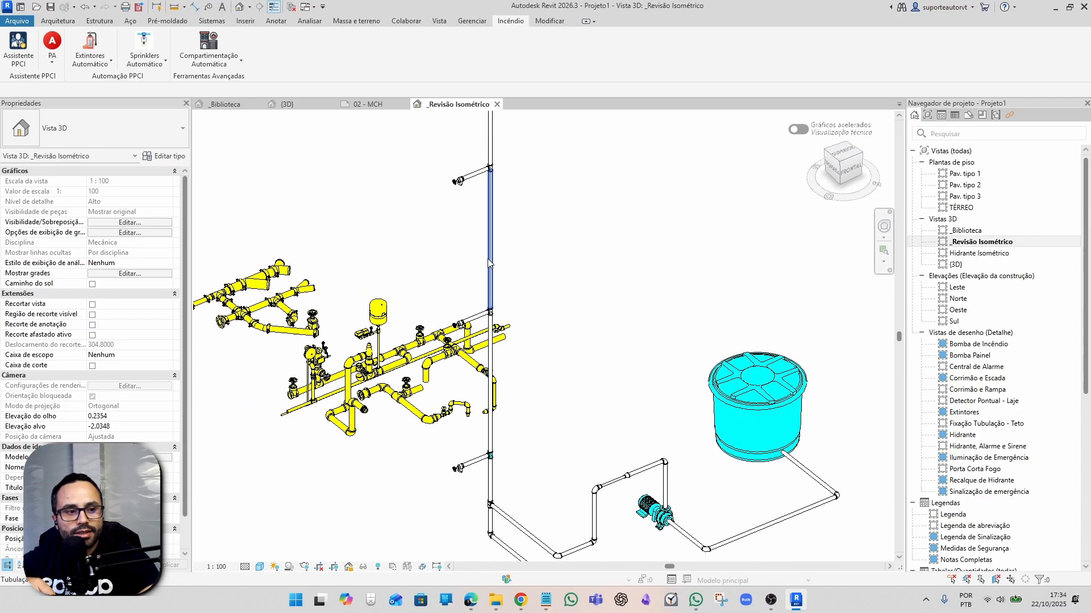
pyautogui.moveTo(512, 213); pyautogui.dragTo(498, 327, button='middle')
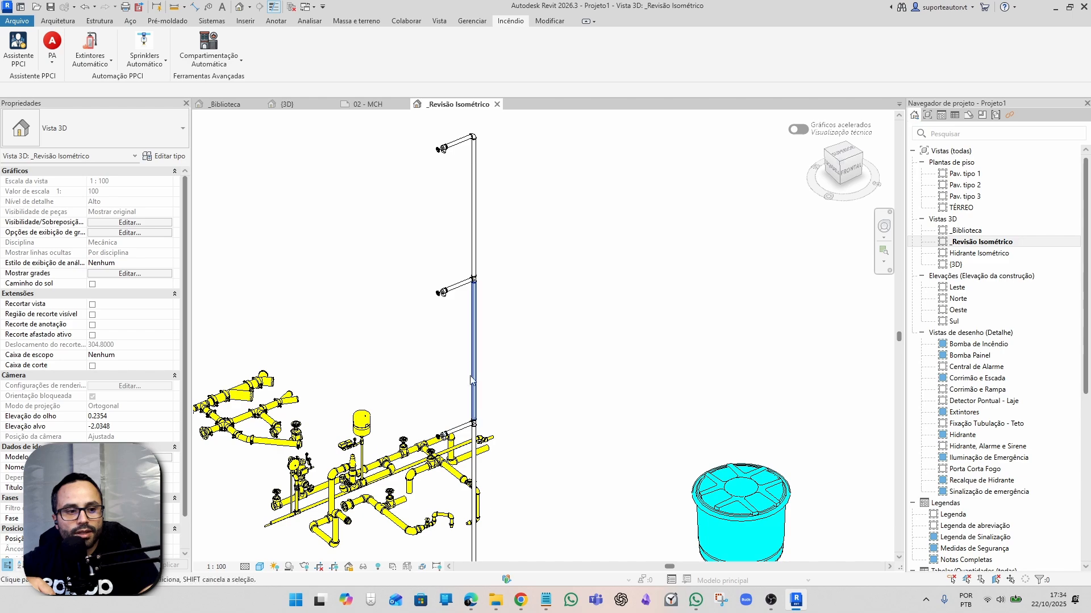
pyautogui.scroll(-1, 545, 280)
pyautogui.moveTo(512, 440); pyautogui.dragTo(496, 341, button='middle')
pyautogui.scroll(4, 483, 406)
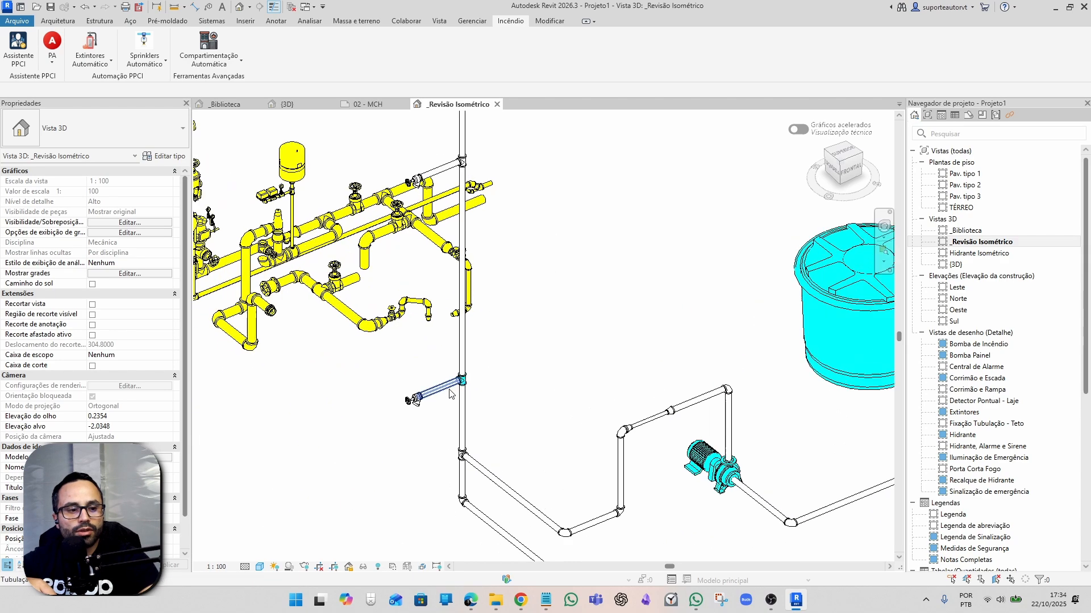
pyautogui.scroll(-4, 503, 375)
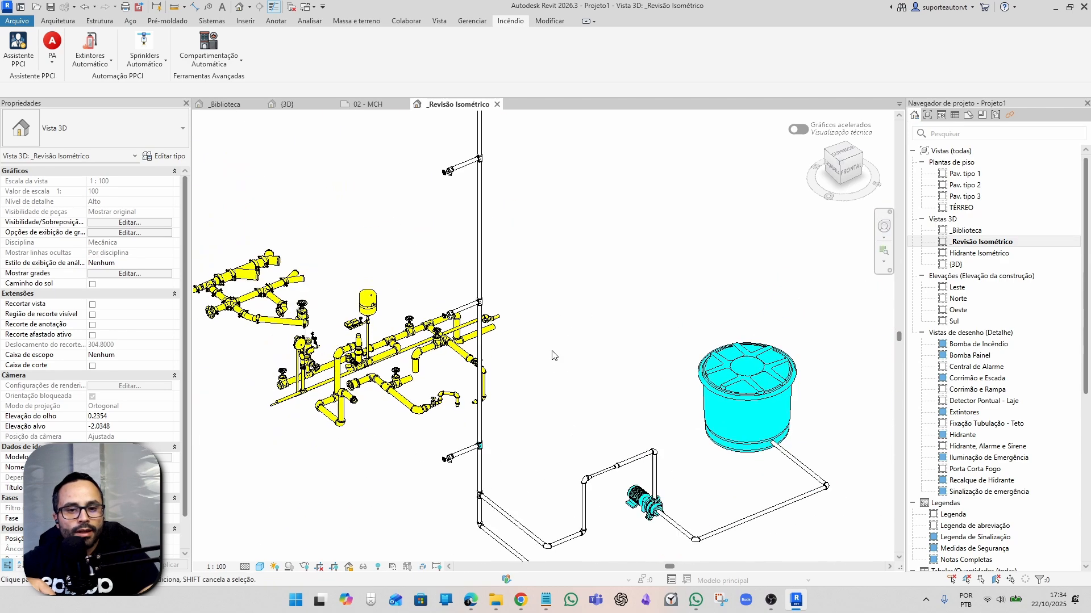
# Start identifying run 1º and select the topmost hydrant's valve, branch pipe, elbow and the riser pipe below it.
pyautogui.click(52, 61)
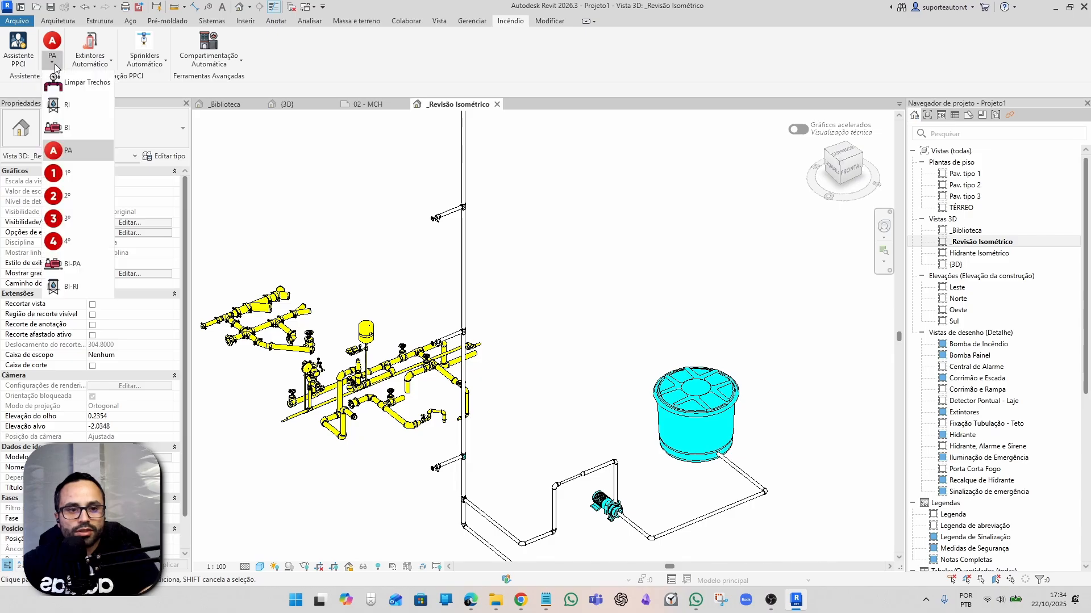
pyautogui.click(81, 175)
pyautogui.scroll(-2, 589, 282)
pyautogui.moveTo(599, 282); pyautogui.dragTo(549, 318, button='middle')
pyautogui.scroll(2, 481, 353)
pyautogui.scroll(-1, 492, 357)
pyautogui.moveTo(544, 378); pyautogui.dragTo(534, 406, button='middle')
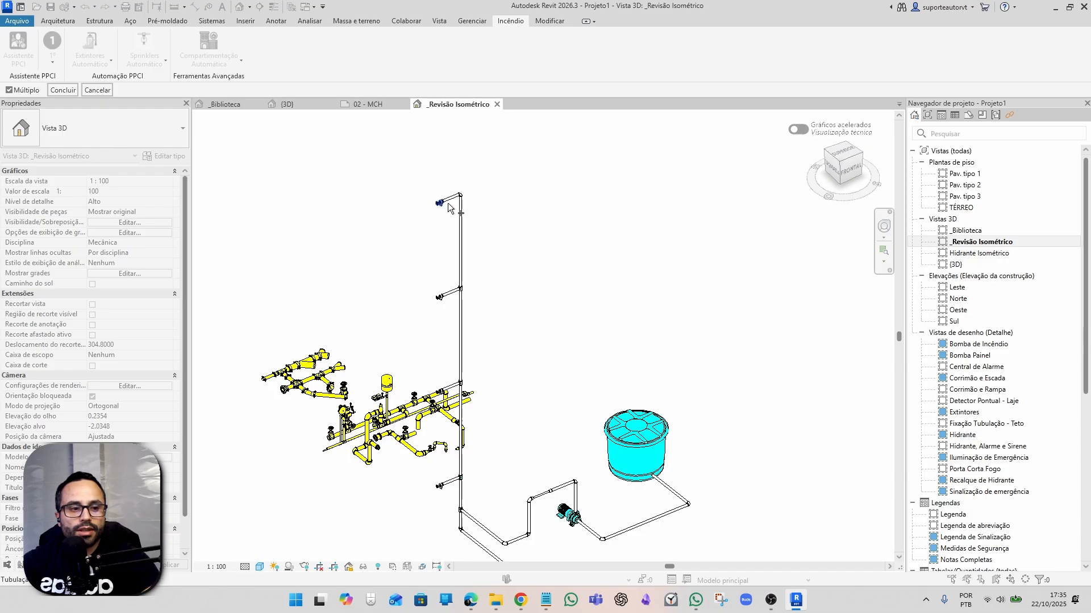
pyautogui.scroll(3, 443, 235)
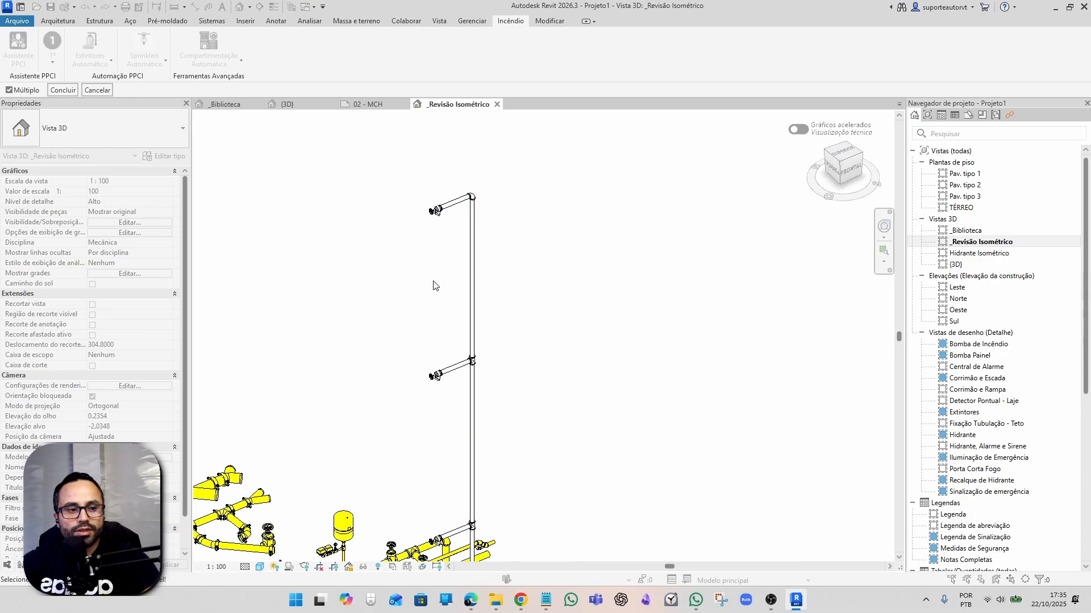
pyautogui.moveTo(433, 285); pyautogui.dragTo(434, 222, button='middle')
pyautogui.scroll(-3, 421, 262)
pyautogui.scroll(4, 438, 169)
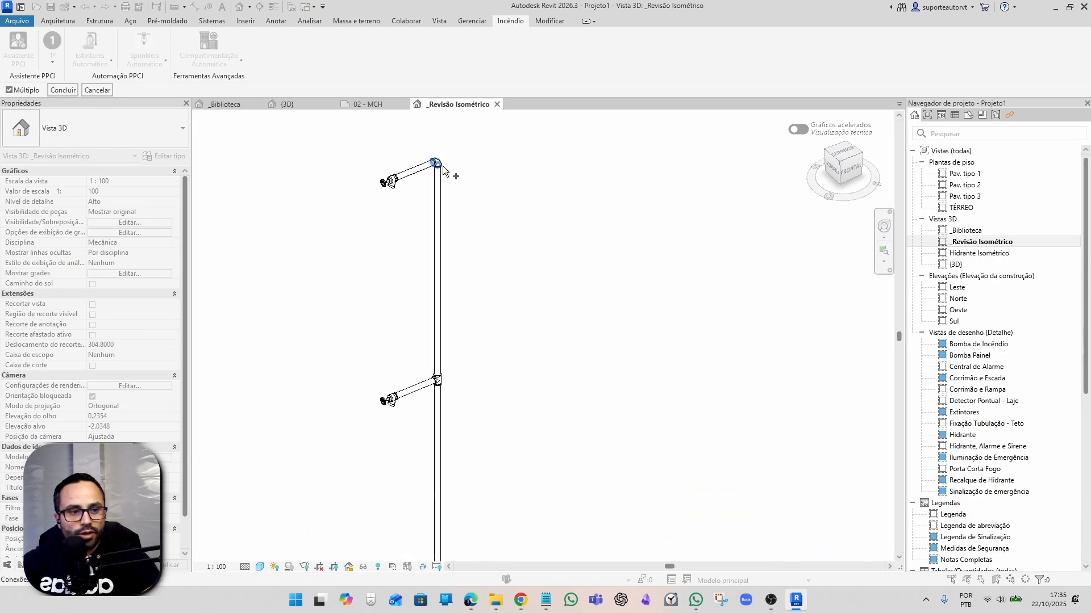
pyautogui.moveTo(492, 134); pyautogui.dragTo(355, 244)
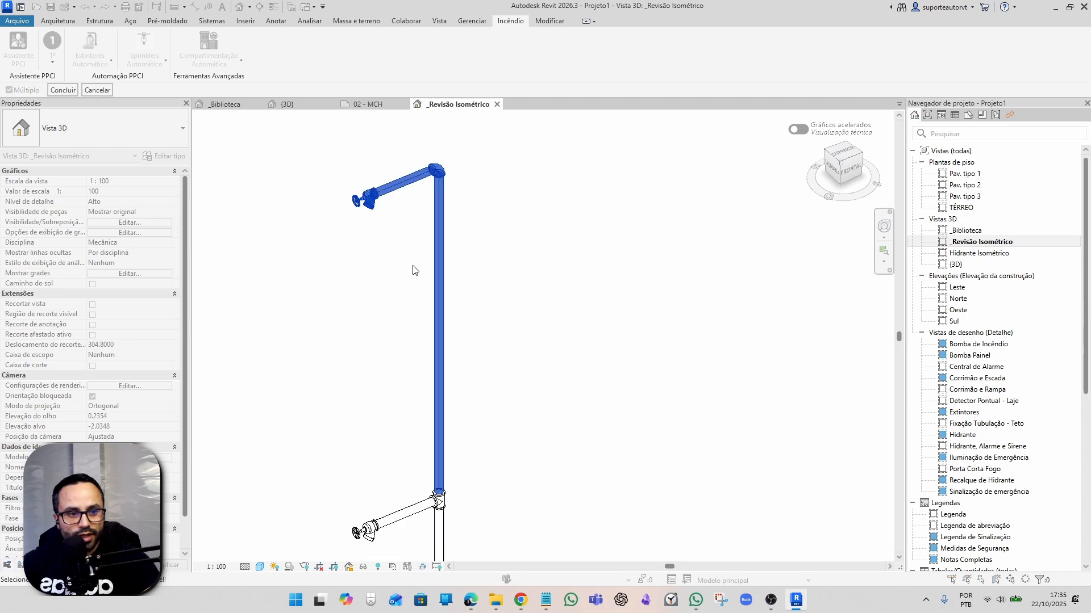
# Add the tee at the second hydrant from the top and the riser pipe below it to the 1º selection.
pyautogui.scroll(-3, 415, 270)
pyautogui.moveTo(465, 407); pyautogui.dragTo(465, 317, button='middle')
pyautogui.scroll(4, 434, 306)
pyautogui.click(435, 305)
pyautogui.scroll(-3, 444, 360)
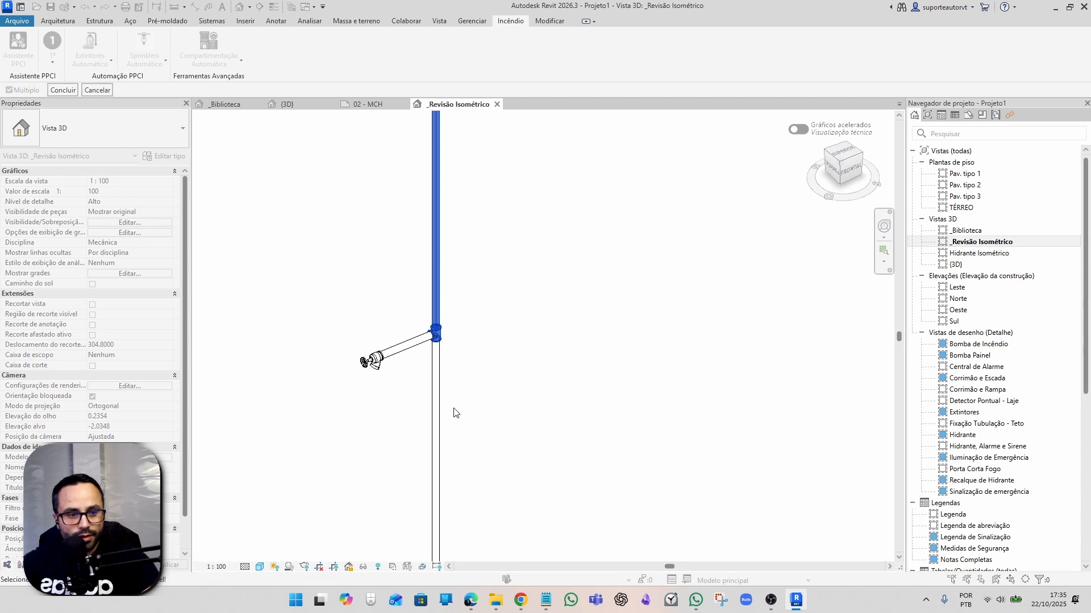
pyautogui.click(434, 415)
pyautogui.scroll(-2, 487, 445)
# Add the third hydrant's tee and the riser pipe down to the PA tee, and finish marking run 1º.
pyautogui.scroll(4, 447, 320)
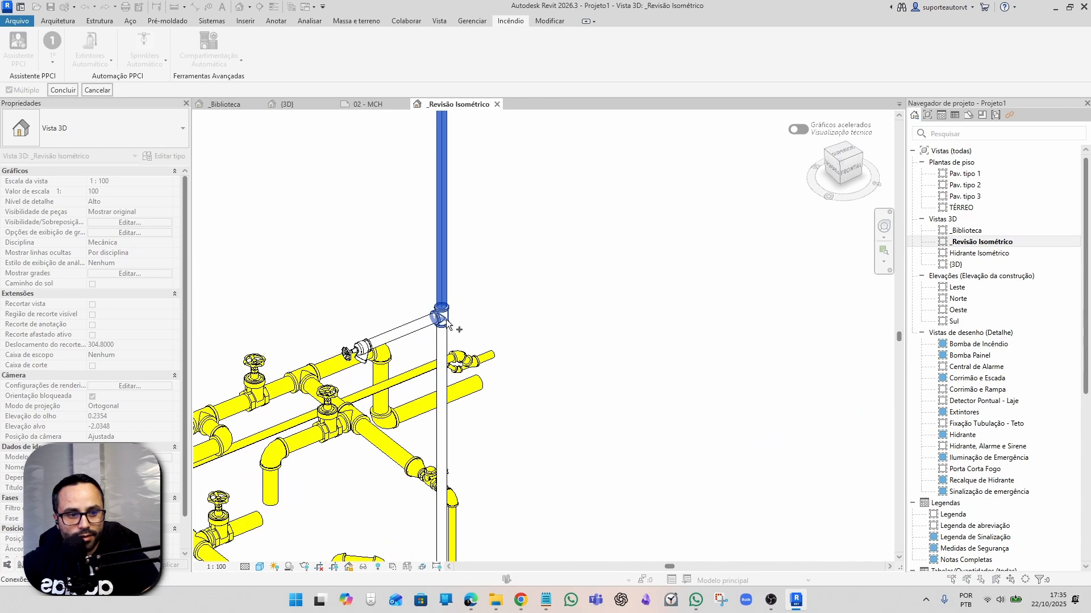
pyautogui.scroll(-2, 496, 382)
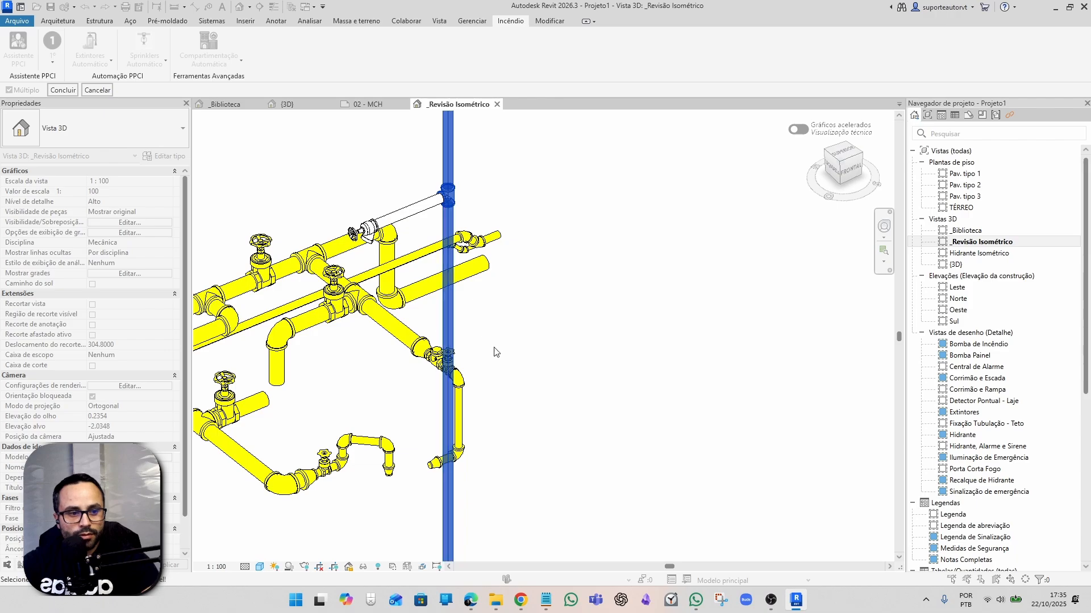
pyautogui.moveTo(494, 350); pyautogui.dragTo(565, 507, button='middle')
pyautogui.scroll(3, 444, 404)
pyautogui.scroll(-4, 460, 339)
pyautogui.moveTo(542, 249); pyautogui.dragTo(528, 477, button='middle')
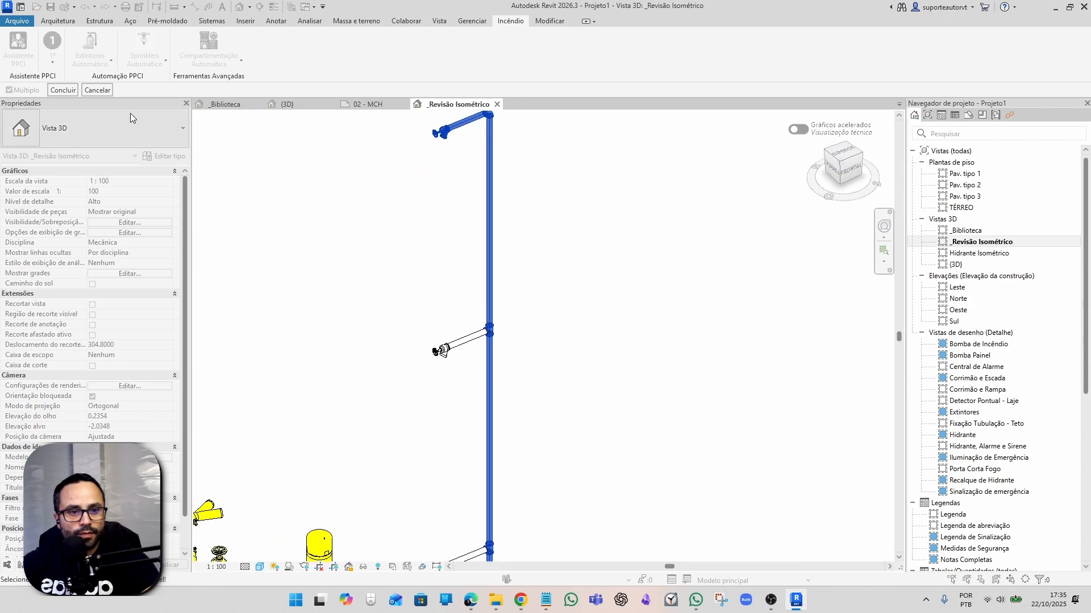
pyautogui.click(61, 89)
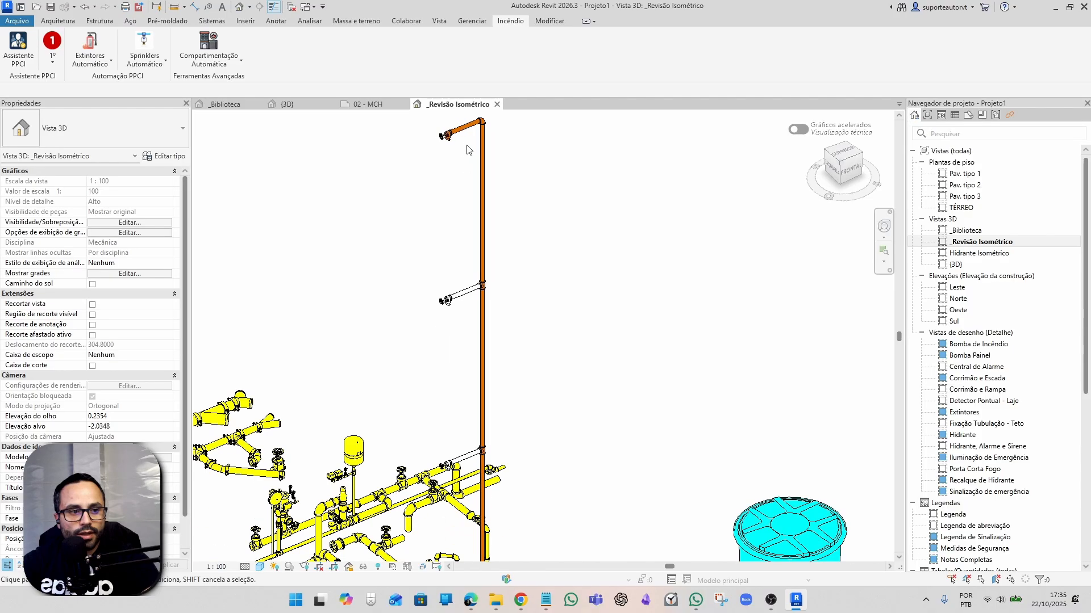
# Start identifying run 2º and select the valve and branch pipe of the second hydrant from the top.
pyautogui.scroll(-5, 487, 309)
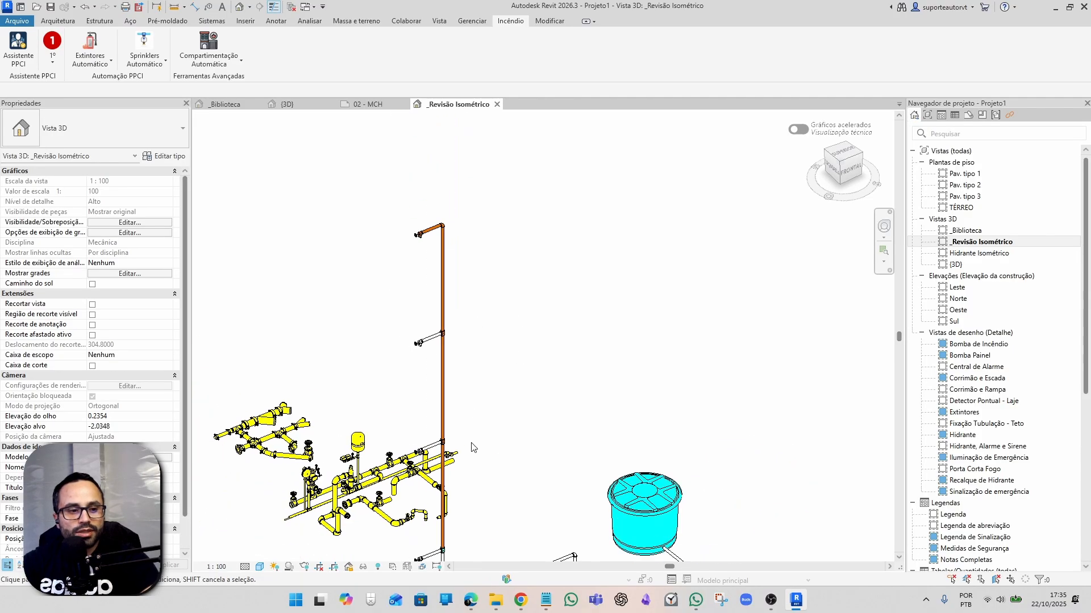
pyautogui.click(52, 57)
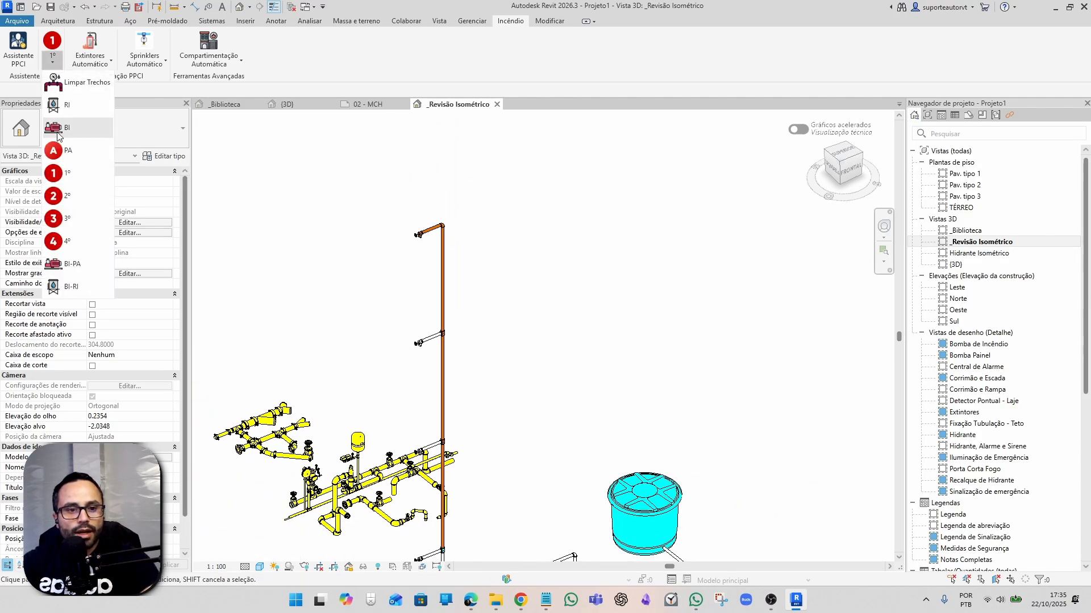
pyautogui.click(73, 204)
pyautogui.moveTo(461, 385); pyautogui.dragTo(483, 411, button='middle')
pyautogui.scroll(3, 471, 408)
pyautogui.scroll(1, 440, 281)
pyautogui.moveTo(386, 227); pyautogui.dragTo(351, 351, button='middle')
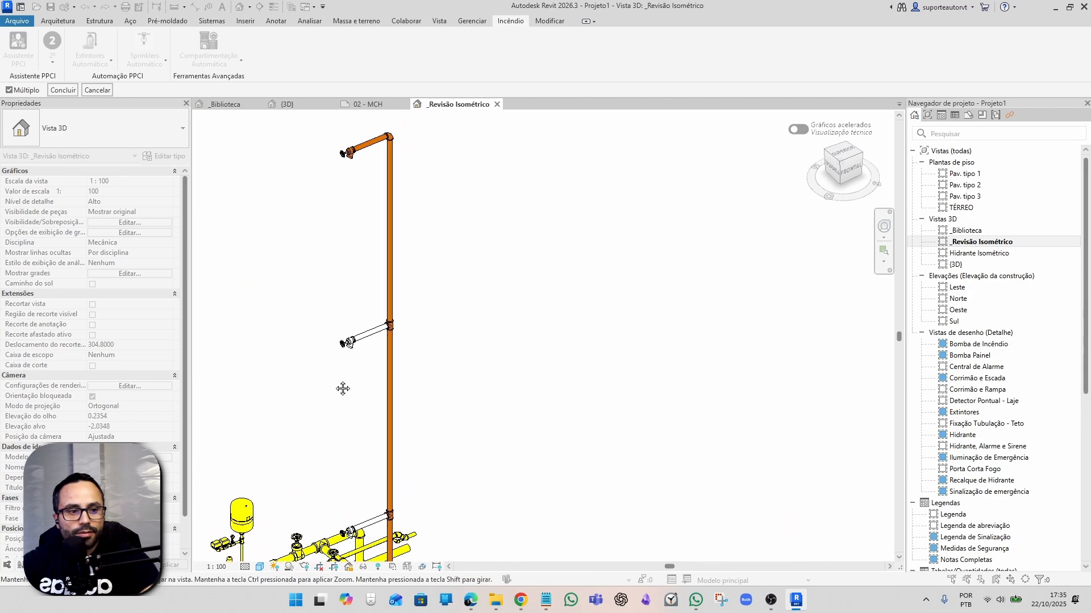
pyautogui.moveTo(426, 287); pyautogui.dragTo(423, 203, button='middle')
pyautogui.scroll(2, 372, 251)
pyautogui.moveTo(373, 204); pyautogui.dragTo(312, 311)
pyautogui.scroll(1, 407, 256)
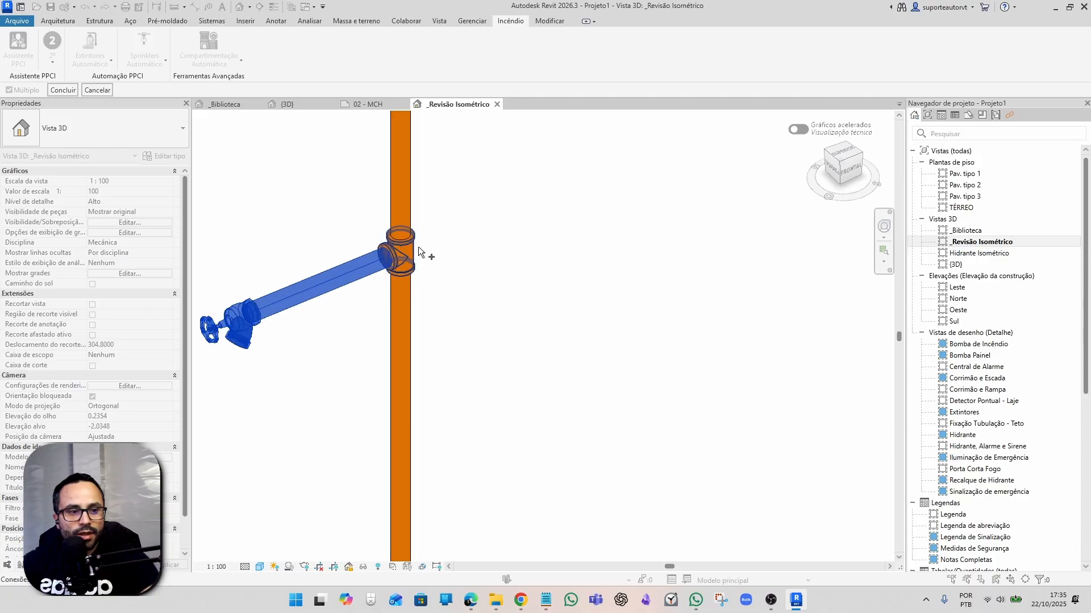
# Add that branch's tee and the riser pipes and tee down to PA to the selection, and finish marking run 2º.
pyautogui.click(402, 331)
pyautogui.scroll(-3, 481, 341)
pyautogui.moveTo(499, 415); pyautogui.dragTo(490, 255, button='middle')
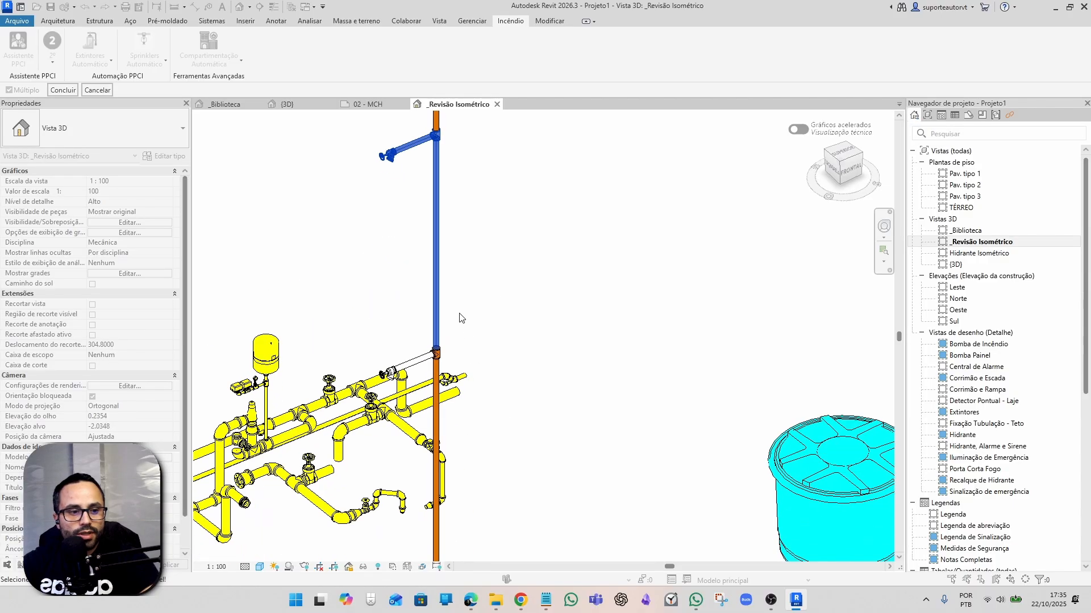
pyautogui.scroll(3, 448, 362)
pyautogui.scroll(-4, 440, 352)
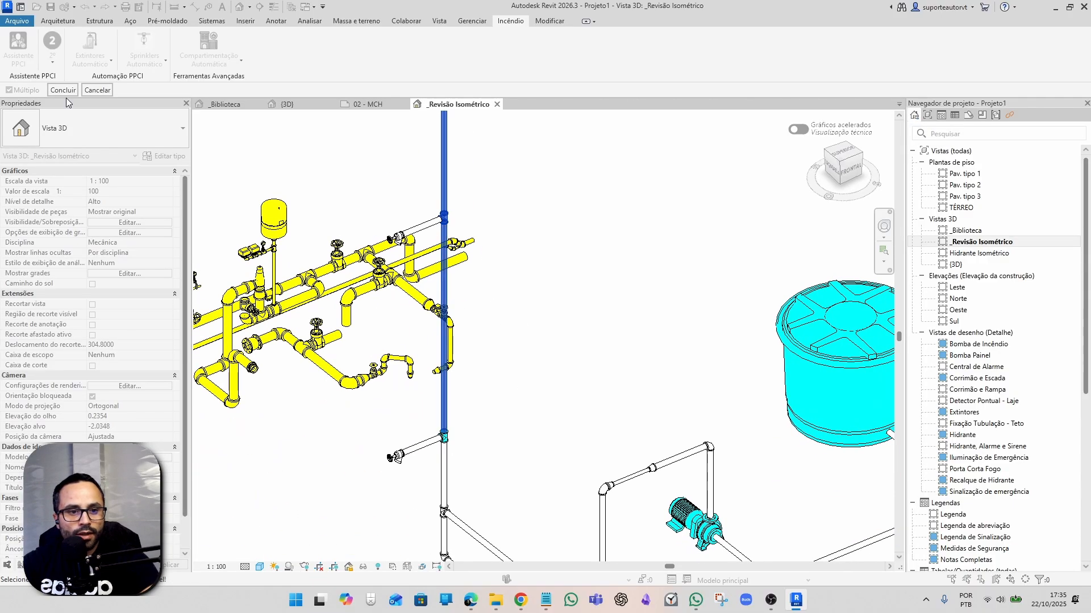
pyautogui.click(63, 93)
# Start identifying run 3º and select the third hydrant's valve, branch pipe and riser tee.
pyautogui.scroll(2, 462, 370)
pyautogui.scroll(4, 383, 278)
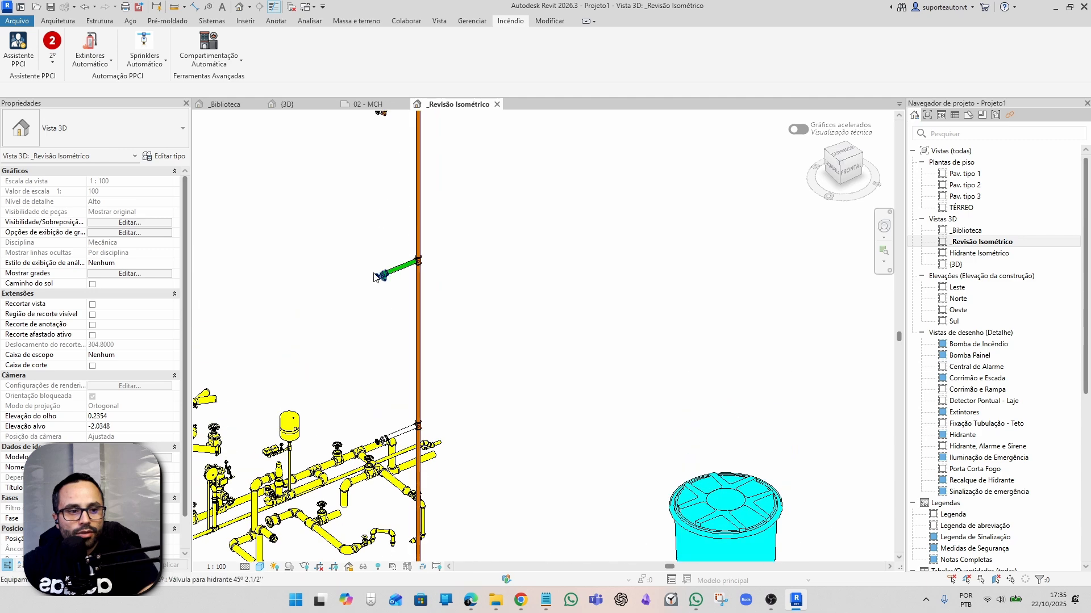
pyautogui.scroll(-4, 407, 272)
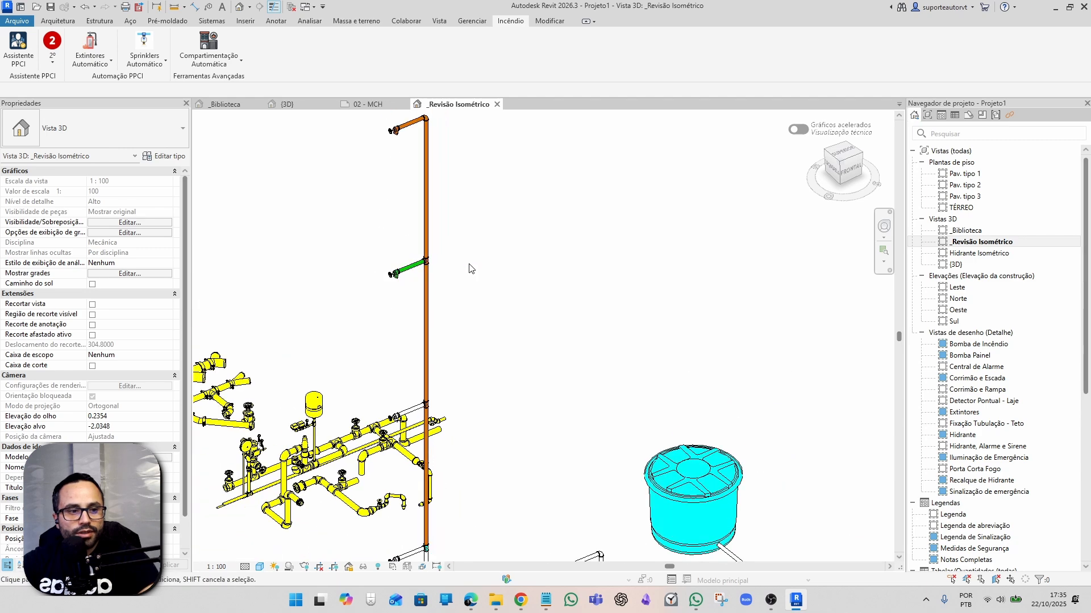
pyautogui.click(52, 62)
pyautogui.click(67, 218)
pyautogui.scroll(5, 370, 436)
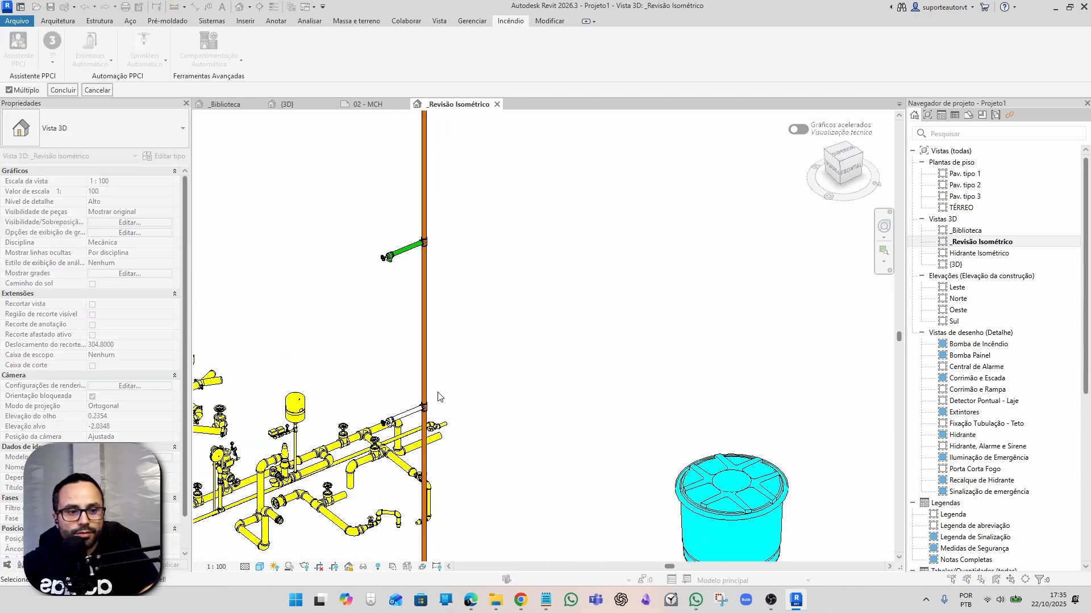
pyautogui.scroll(1, 370, 434)
pyautogui.click(358, 414)
pyautogui.click(410, 395)
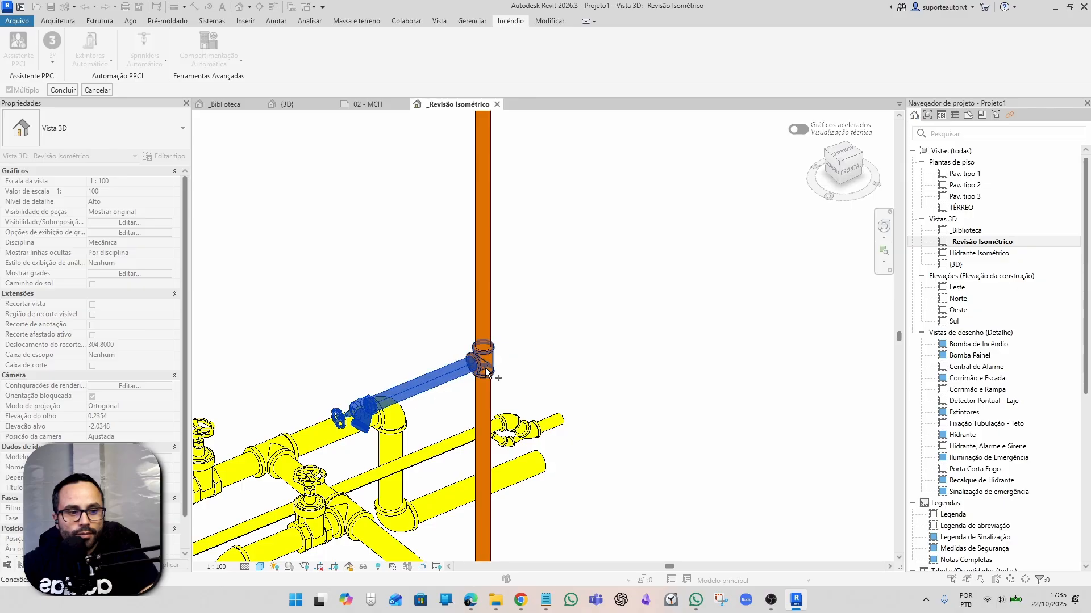
pyautogui.click(487, 371)
# Add the riser pipe from the third hydrant's tee down to the PA tee, and finish marking run 3º.
pyautogui.scroll(-2, 537, 379)
pyautogui.scroll(-1, 537, 380)
pyautogui.moveTo(544, 373); pyautogui.dragTo(522, 197, button='middle')
pyautogui.click(476, 279)
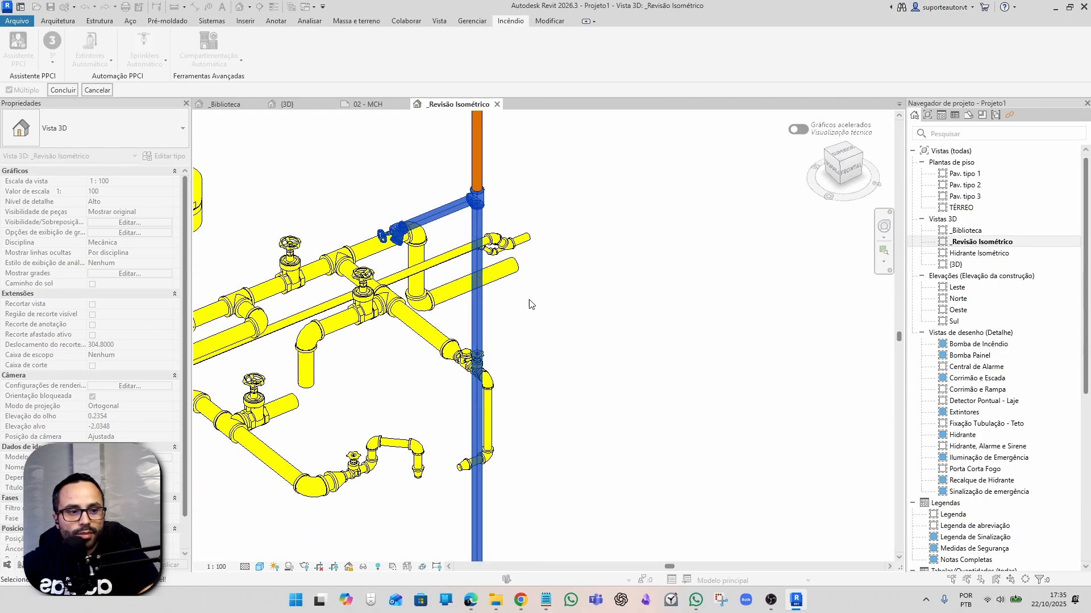
pyautogui.scroll(-3, 530, 309)
pyautogui.moveTo(531, 312); pyautogui.dragTo(472, 195, button='middle')
pyautogui.scroll(3, 441, 301)
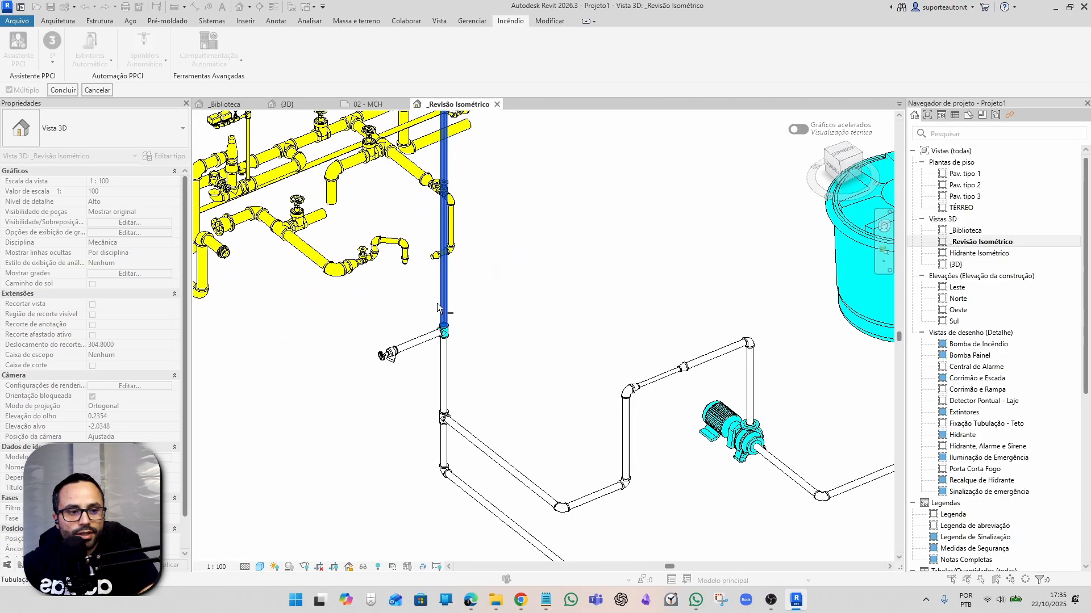
pyautogui.click(66, 91)
# Identify run 4º by selecting the lowest hydrant's valve and branch pipe up to the PA tee, and finish the marking.
pyautogui.scroll(-2, 496, 317)
pyautogui.moveTo(496, 317); pyautogui.dragTo(476, 380, button='middle')
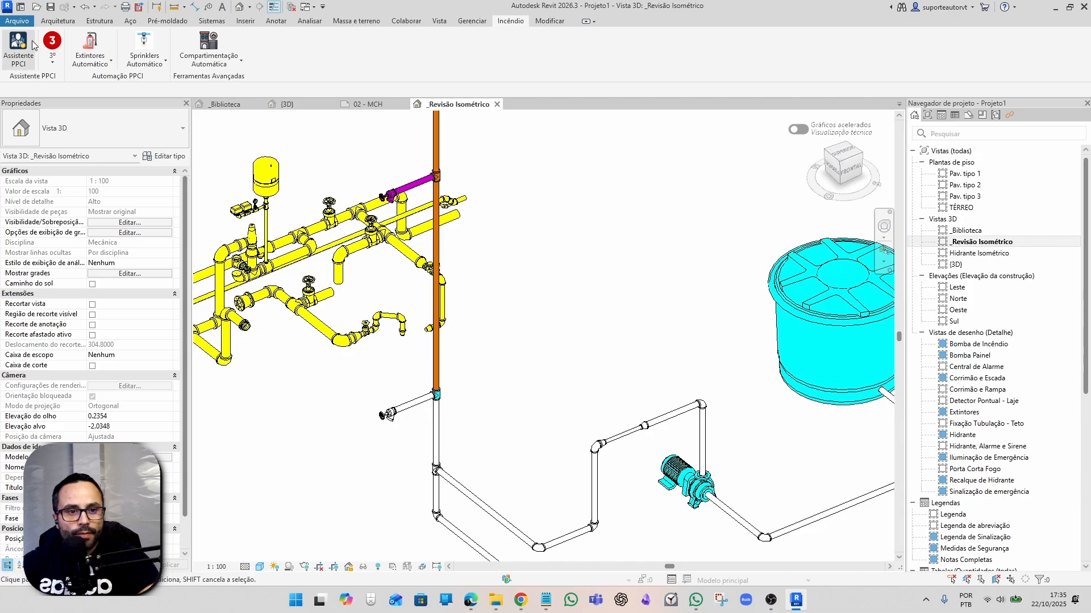
pyautogui.click(53, 64)
pyautogui.click(54, 222)
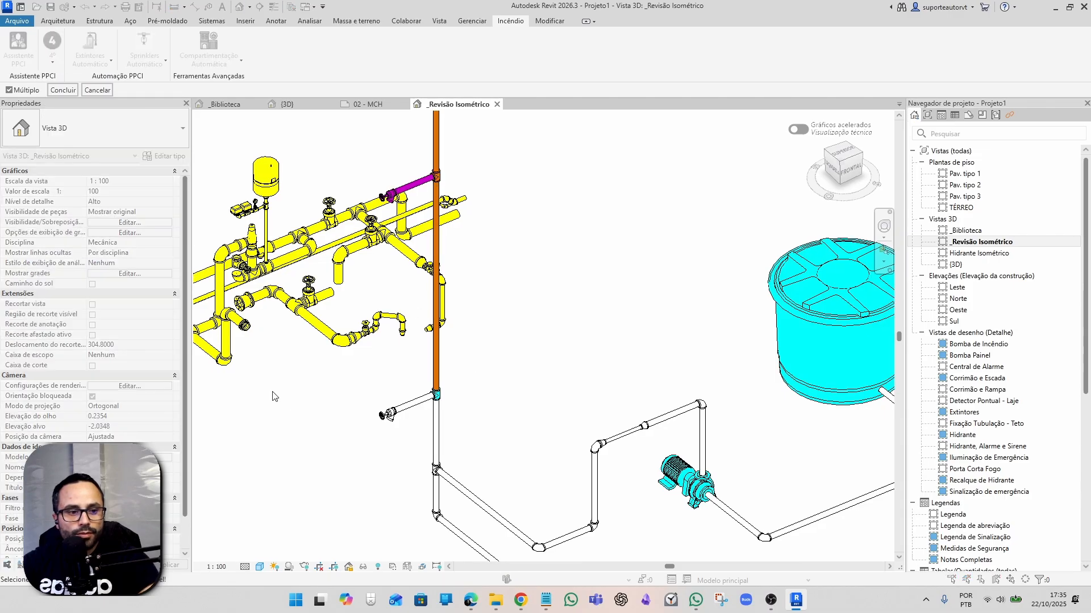
pyautogui.scroll(3, 516, 416)
pyautogui.click(453, 382)
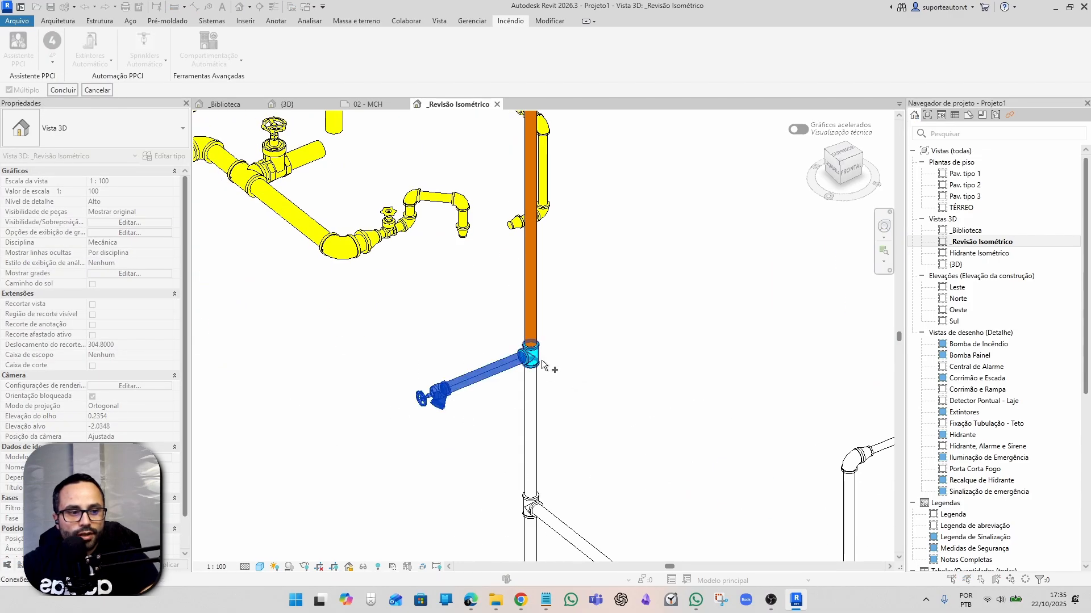
pyautogui.click(62, 90)
# Start identifying BI-PA and select the discharge pipes and fittings from the pump to its lower horizontal pipe, leaving the pump out.
pyautogui.scroll(-3, 628, 392)
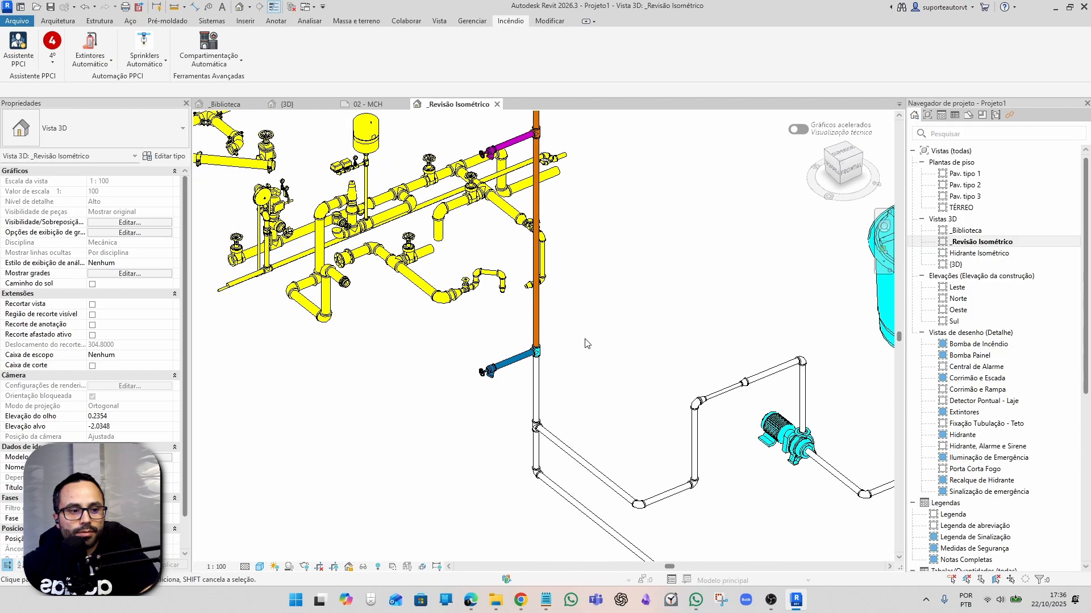
pyautogui.moveTo(627, 392); pyautogui.dragTo(410, 333, button='middle')
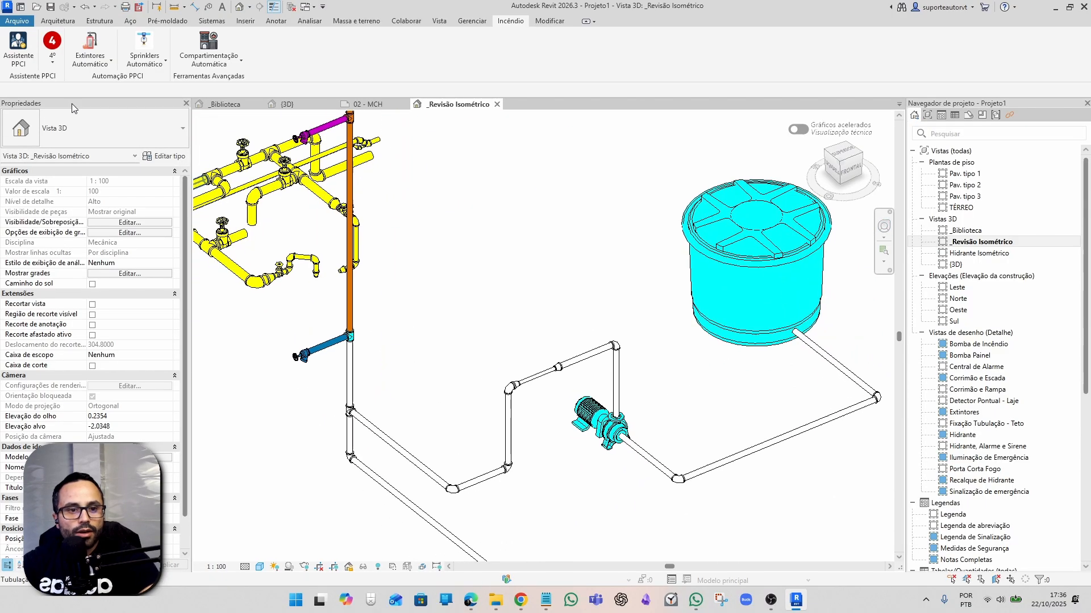
pyautogui.click(52, 64)
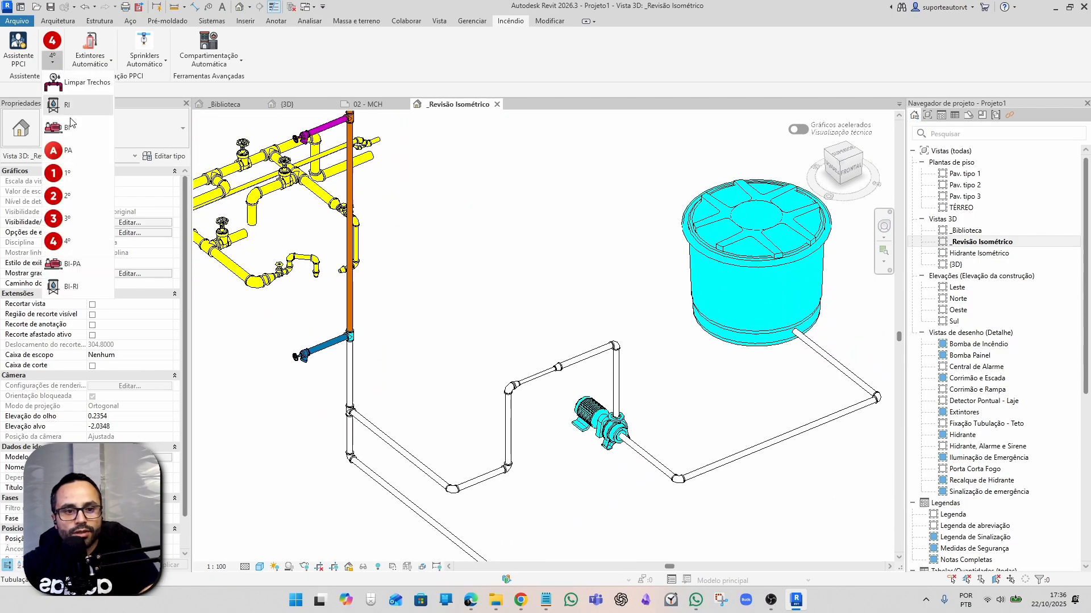
pyautogui.click(80, 266)
pyautogui.scroll(2, 611, 448)
pyautogui.moveTo(655, 267); pyautogui.dragTo(439, 335)
pyautogui.moveTo(622, 392); pyautogui.dragTo(820, 340, button='middle')
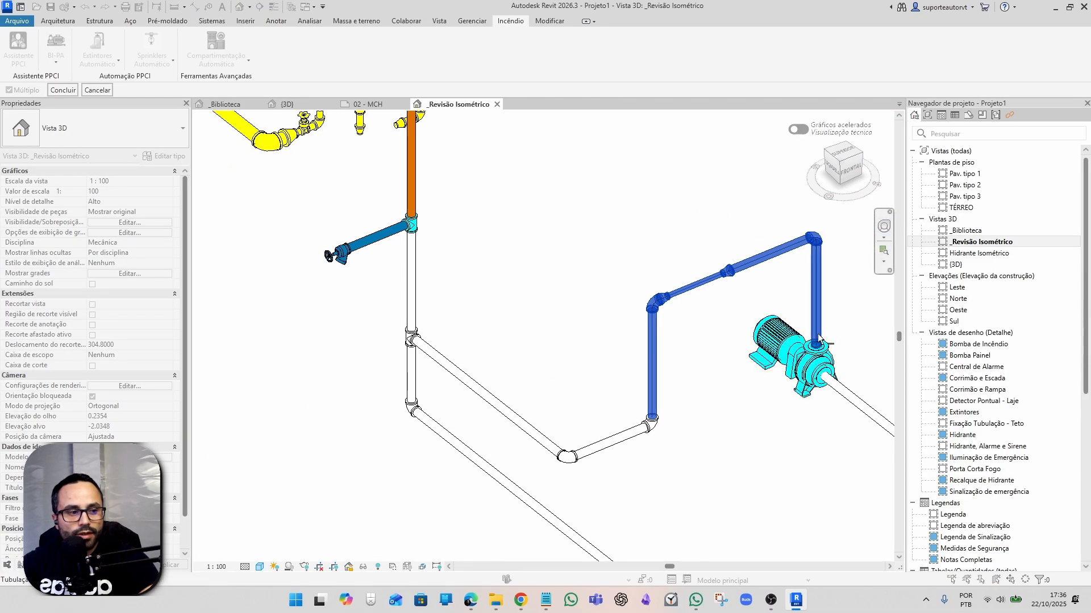
pyautogui.click(764, 339)
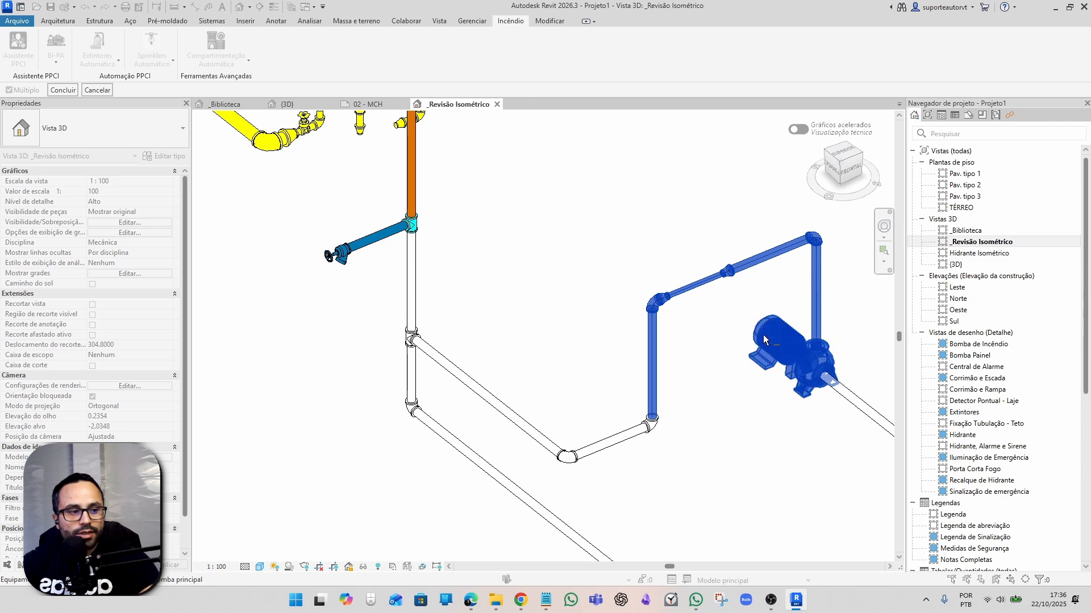
pyautogui.moveTo(717, 354); pyautogui.dragTo(523, 328, button='middle')
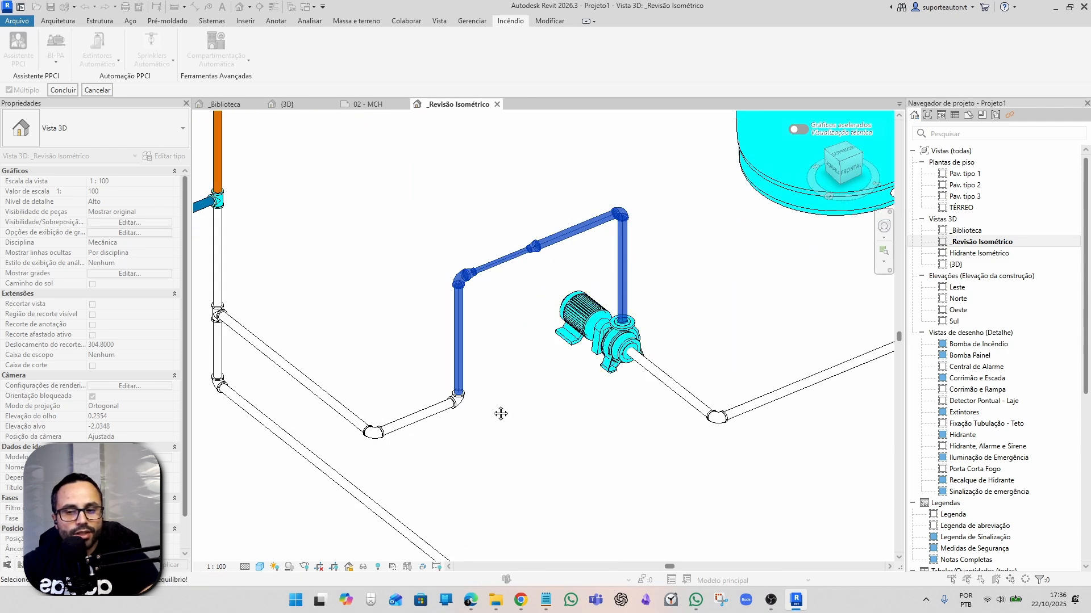
pyautogui.moveTo(501, 414); pyautogui.dragTo(652, 413, button='middle')
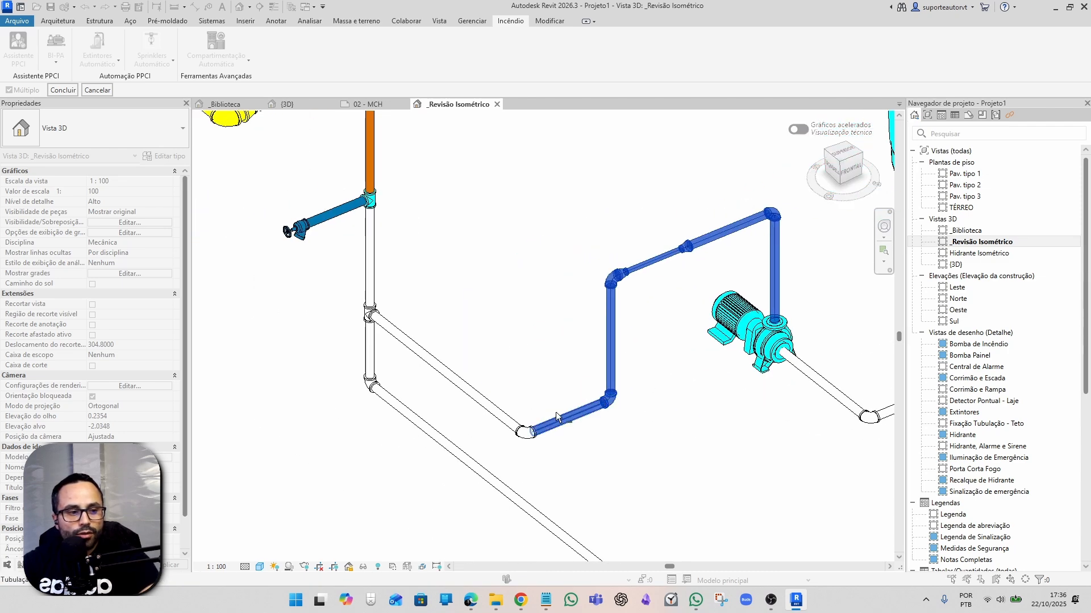
# Add the remaining elbow, long pipe, tee and riser pipe up to PA to the selection, and finish marking BI-PA.
pyautogui.click(505, 419)
pyautogui.click(528, 441)
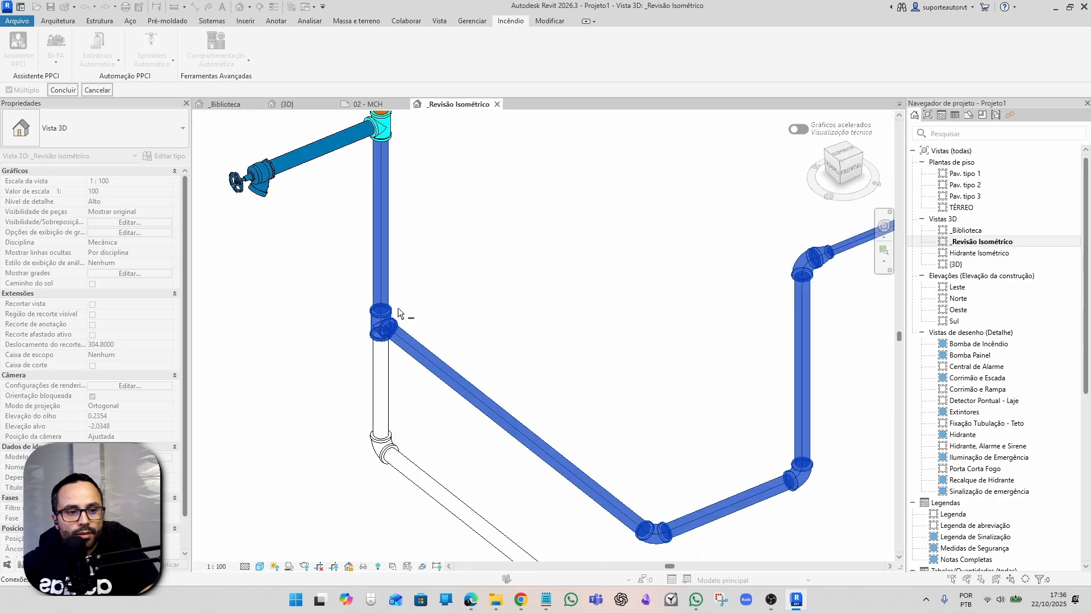
pyautogui.scroll(-2, 405, 304)
pyautogui.click(60, 91)
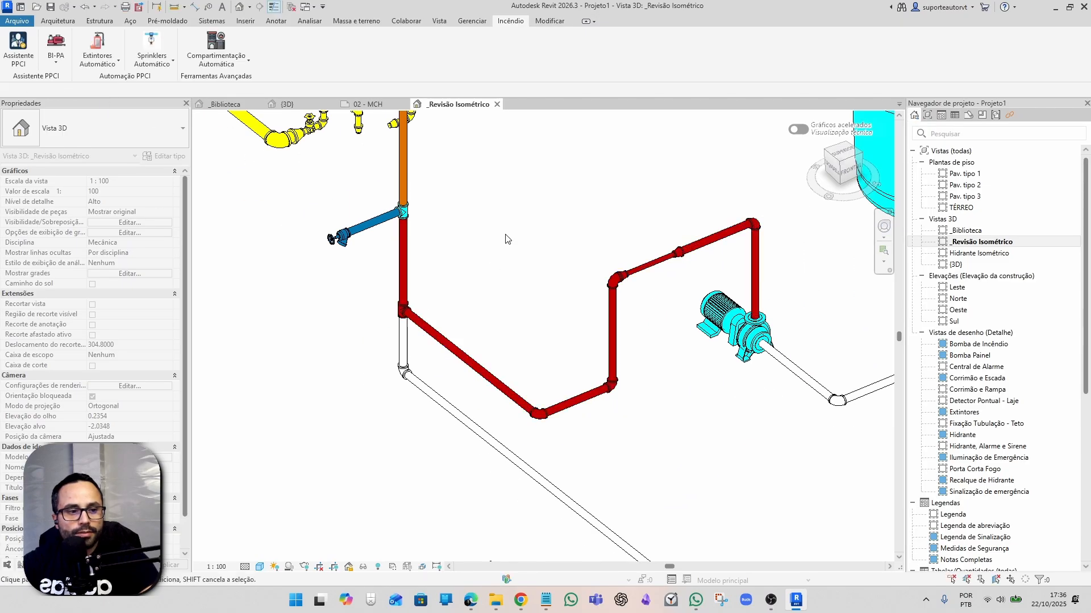
# Identify BI-RI by selecting the suction pipes and fittings between the water tank and the pump, and finish the marking.
pyautogui.click(56, 59)
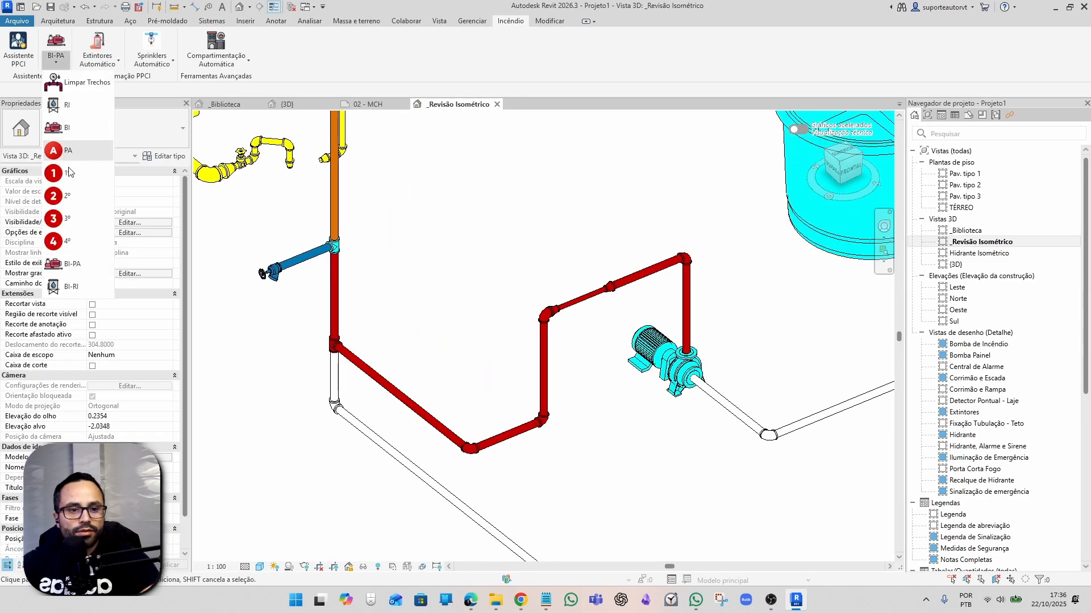
pyautogui.click(79, 291)
pyautogui.scroll(-2, 538, 366)
pyautogui.moveTo(603, 389); pyautogui.dragTo(460, 392, button='middle')
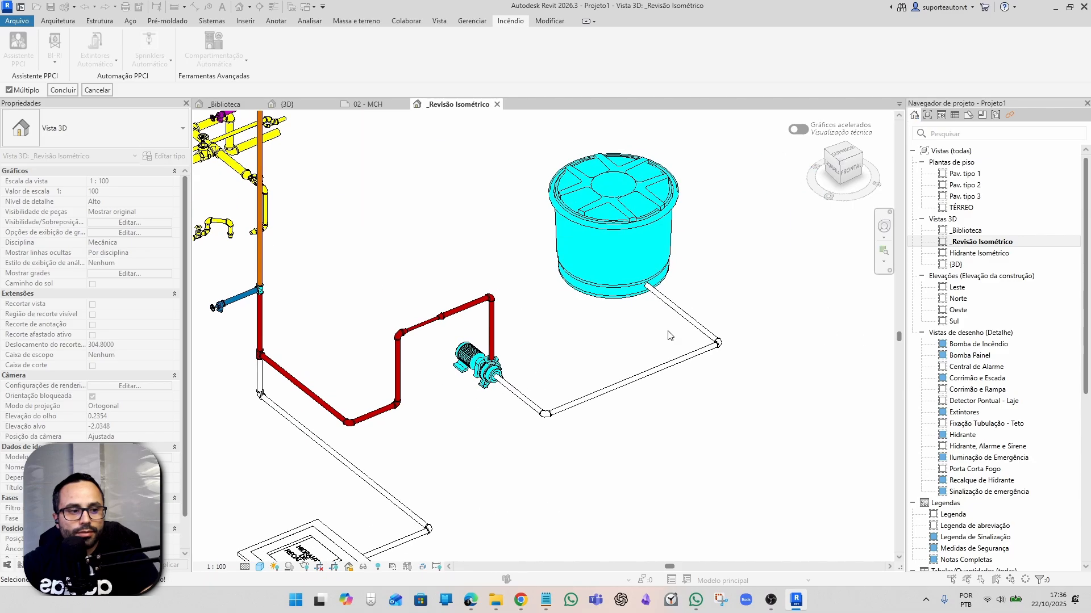
pyautogui.moveTo(761, 326); pyautogui.dragTo(532, 441)
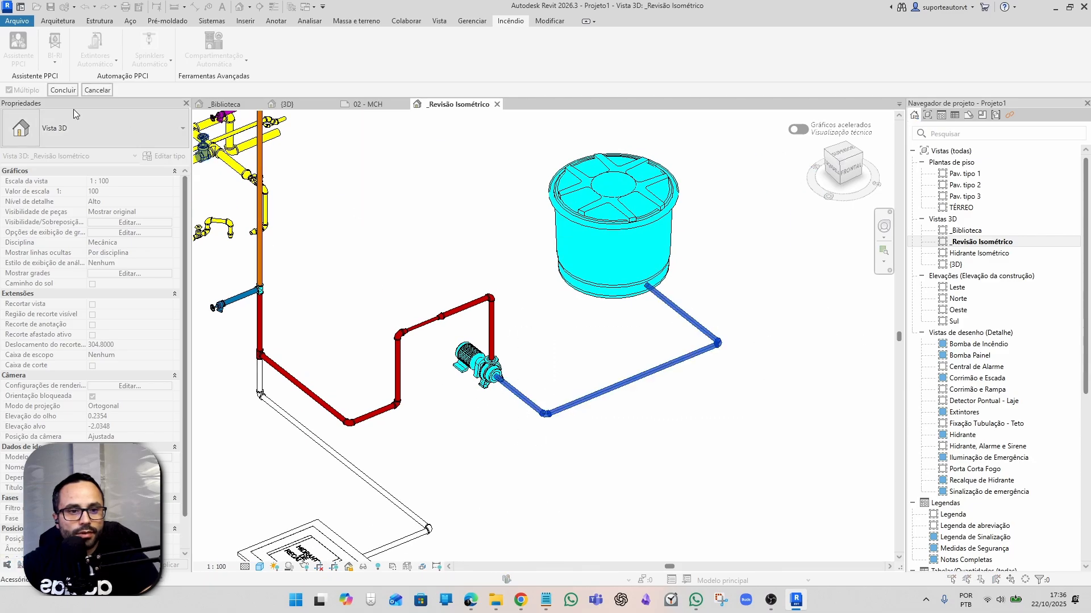
pyautogui.click(63, 90)
# Switch to the 02 - MCH sheet with the hydrant calculation report and bring its table into view.
pyautogui.scroll(-2, 650, 413)
pyautogui.moveTo(528, 273); pyautogui.dragTo(579, 335, button='middle')
pyautogui.scroll(-3, 579, 336)
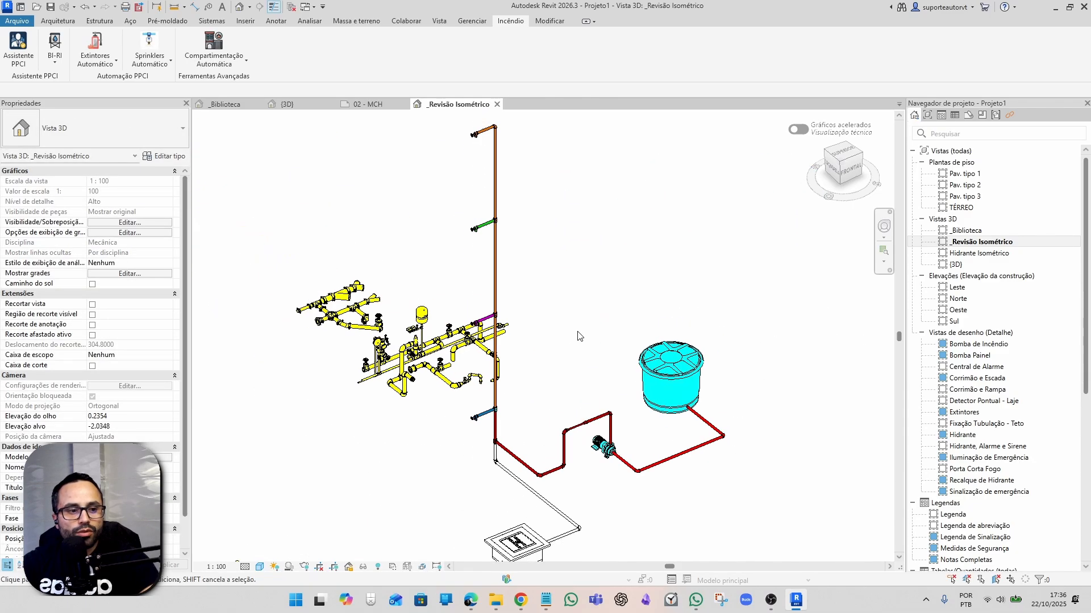
pyautogui.moveTo(609, 282); pyautogui.dragTo(571, 278, button='middle')
pyautogui.scroll(2, 538, 297)
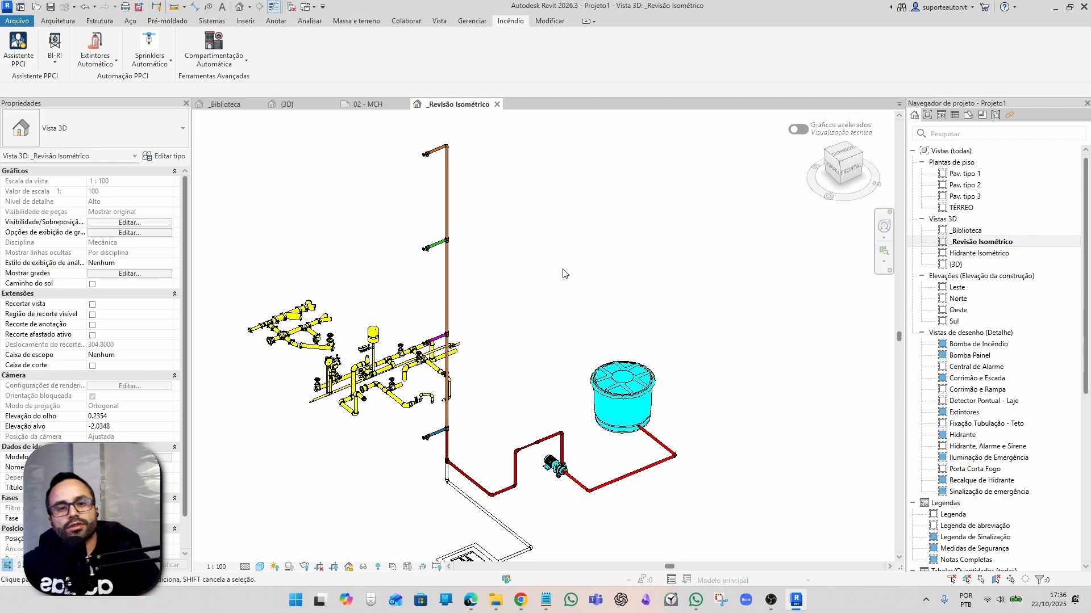
pyautogui.click(376, 105)
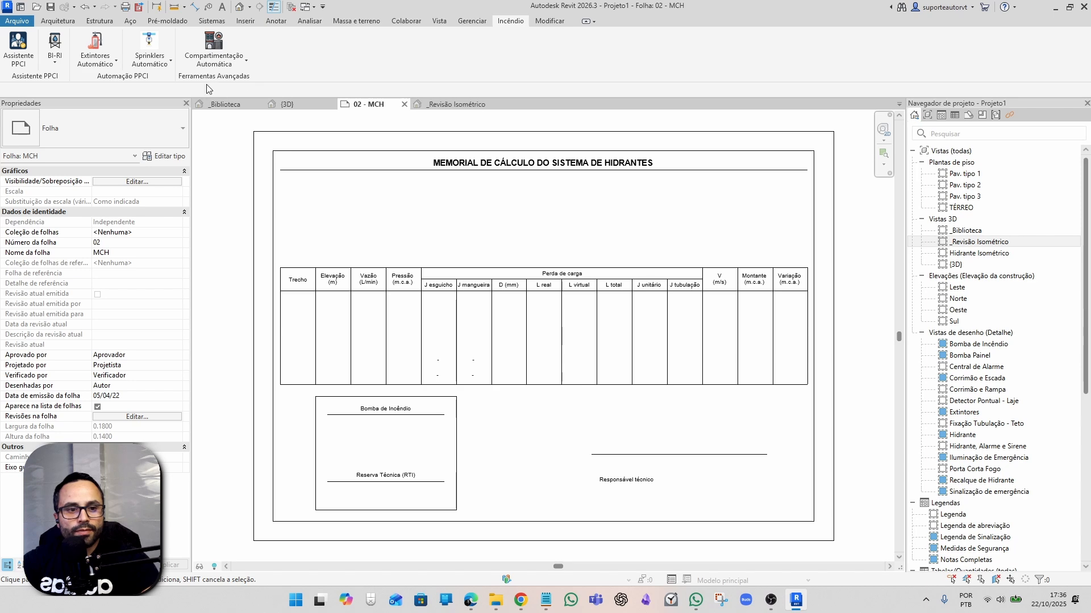
pyautogui.click(18, 45)
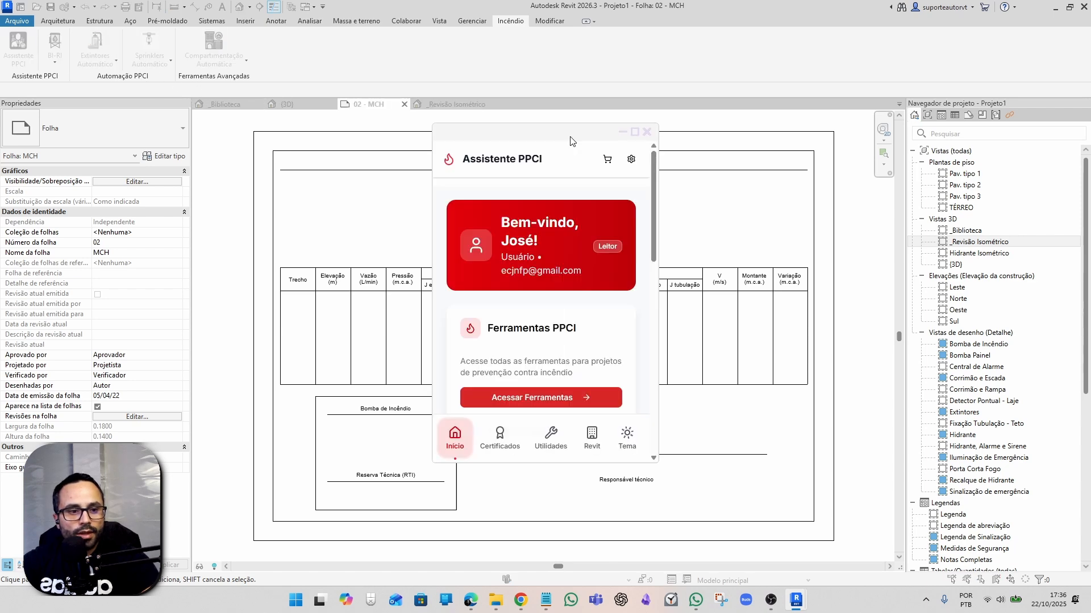
pyautogui.click(646, 132)
pyautogui.moveTo(329, 176); pyautogui.dragTo(375, 176, button='middle')
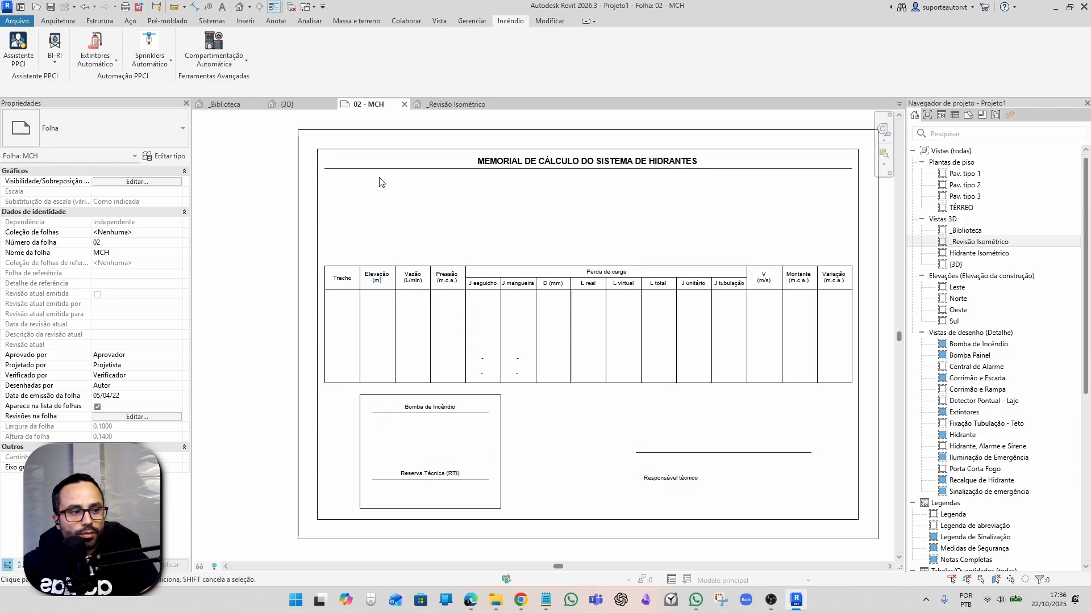
pyautogui.moveTo(761, 188); pyautogui.dragTo(794, 190, button='middle')
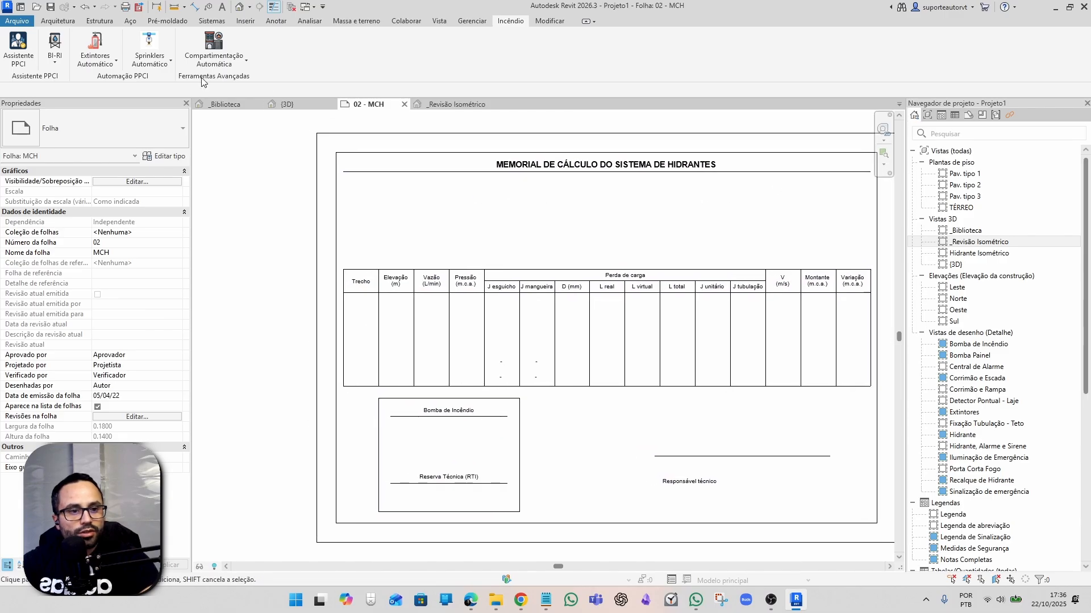
# Open Assistente PPCI, show its Revit tools and dock the window beside the sheet at about a third of the screen width.
pyautogui.click(18, 46)
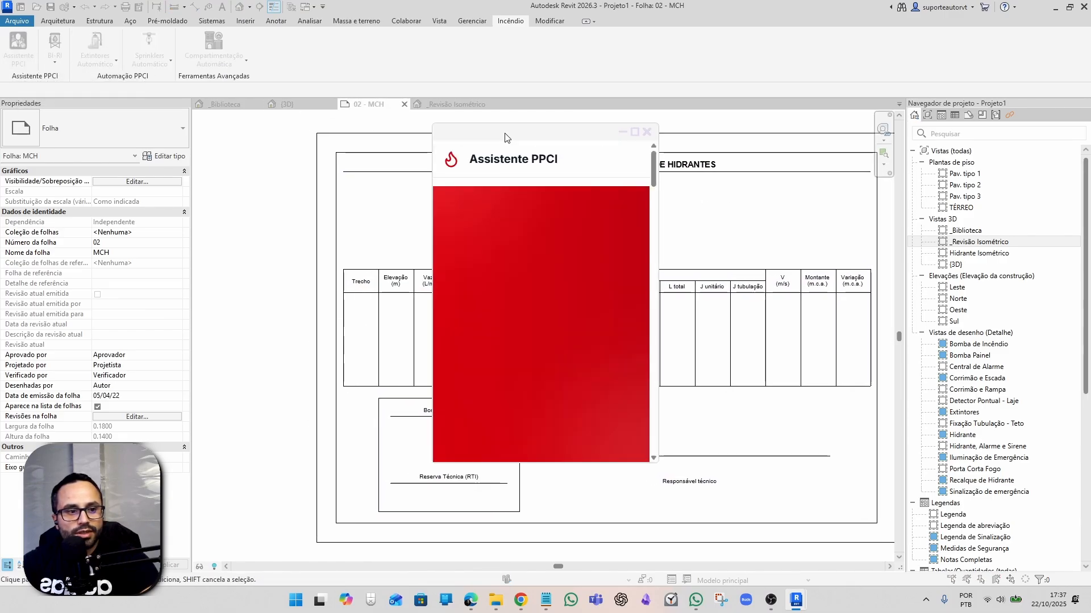
pyautogui.moveTo(575, 137); pyautogui.dragTo(3, 171)
pyautogui.click(243, 434)
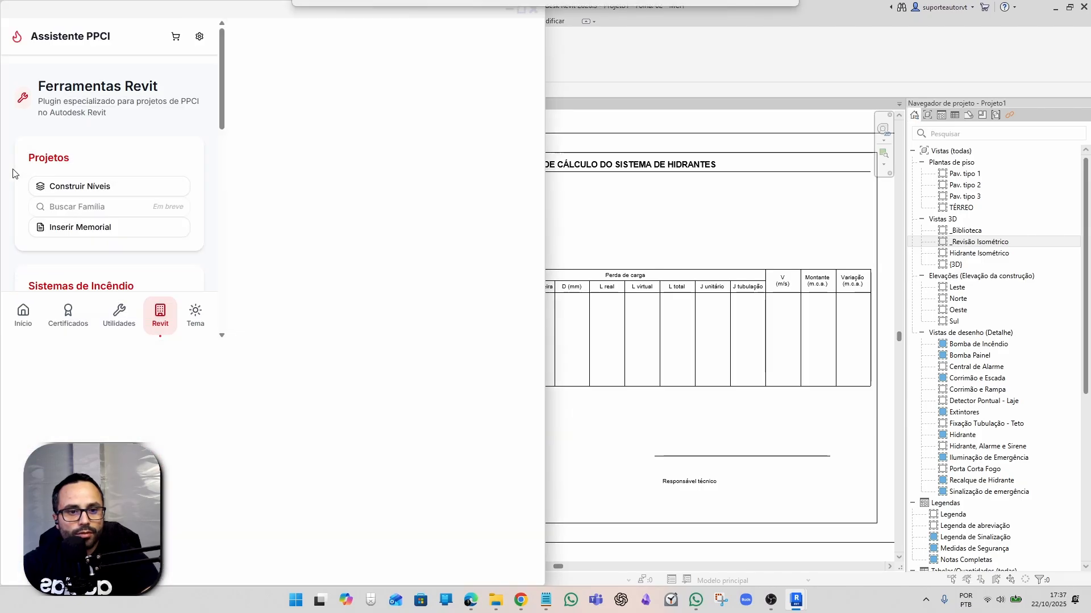
pyautogui.click(436, 141)
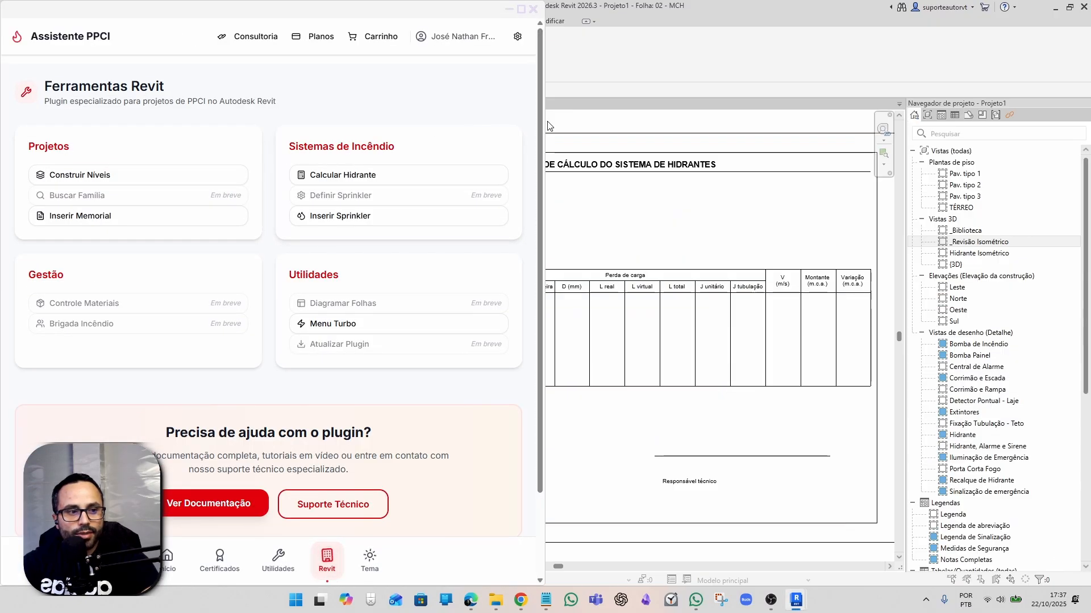
pyautogui.scroll(-2, 385, 283)
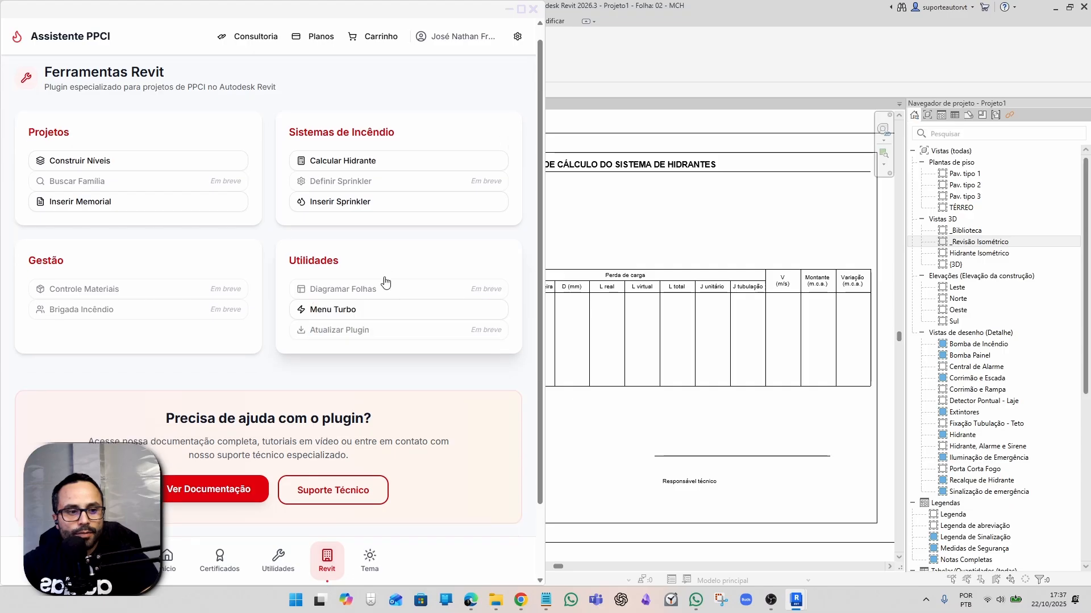
pyautogui.scroll(2, 281, 374)
pyautogui.moveTo(381, 5); pyautogui.dragTo(681, 55)
pyautogui.click(295, 108)
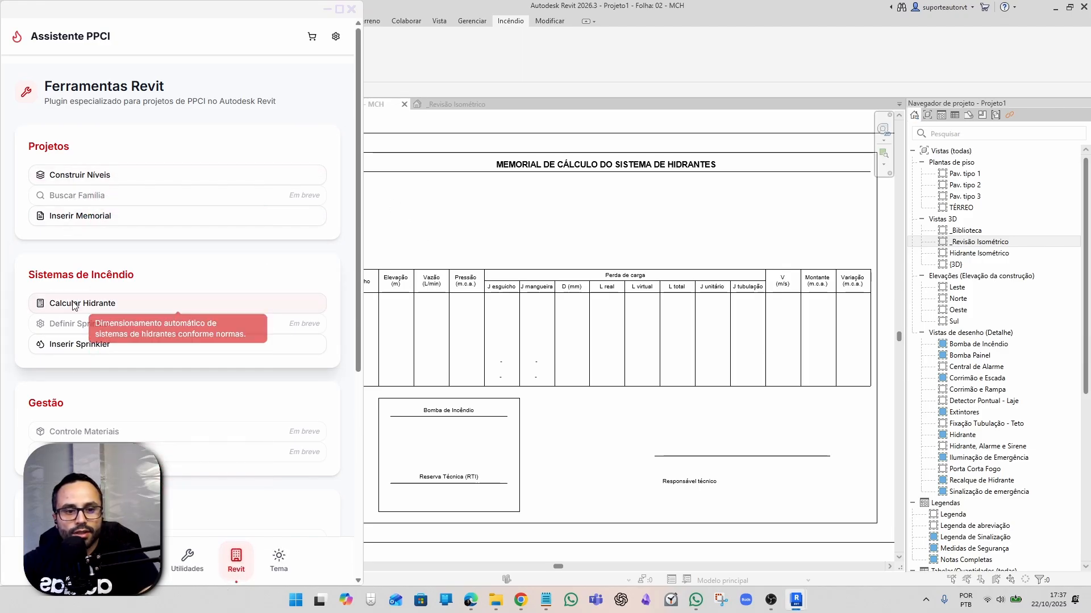
# Open Calcular Hidrante and look through its initial, nozzle, hose and piping parameters.
pyautogui.click(88, 307)
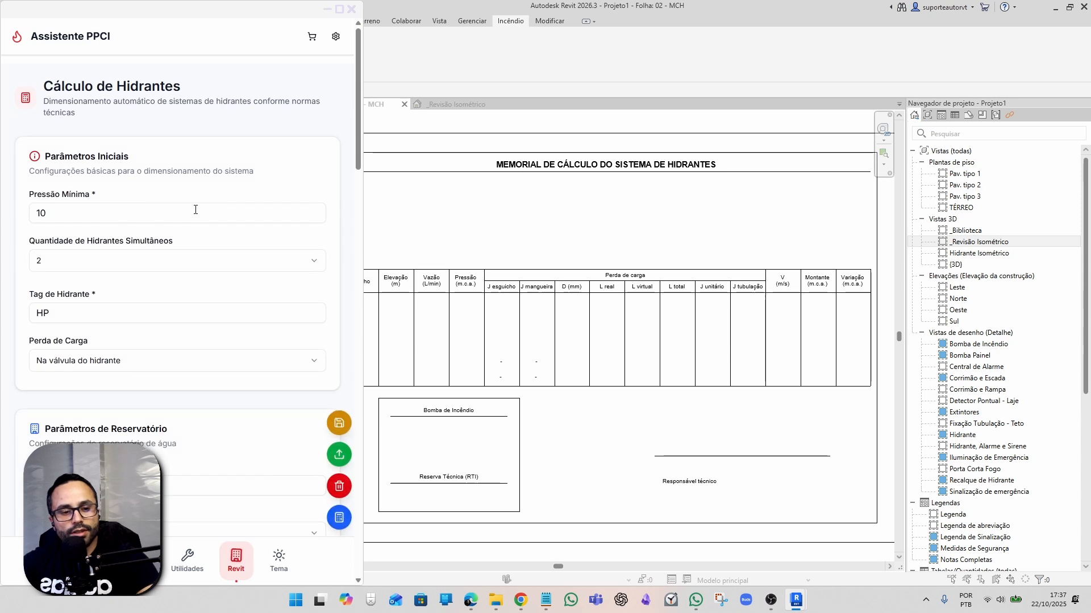
pyautogui.moveTo(72, 156); pyautogui.dragTo(114, 156)
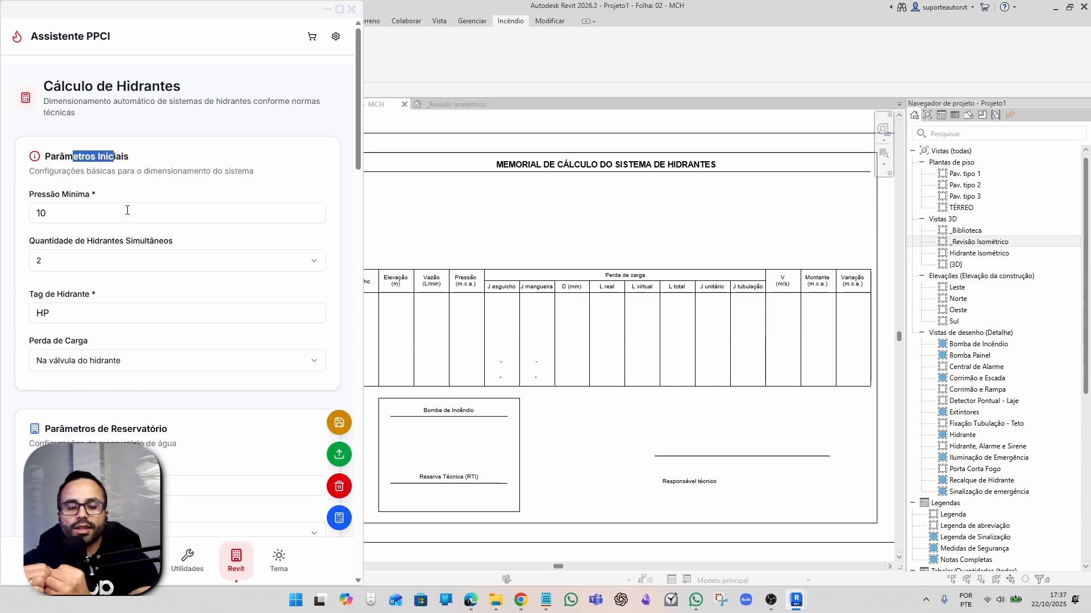
pyautogui.scroll(-8, 149, 430)
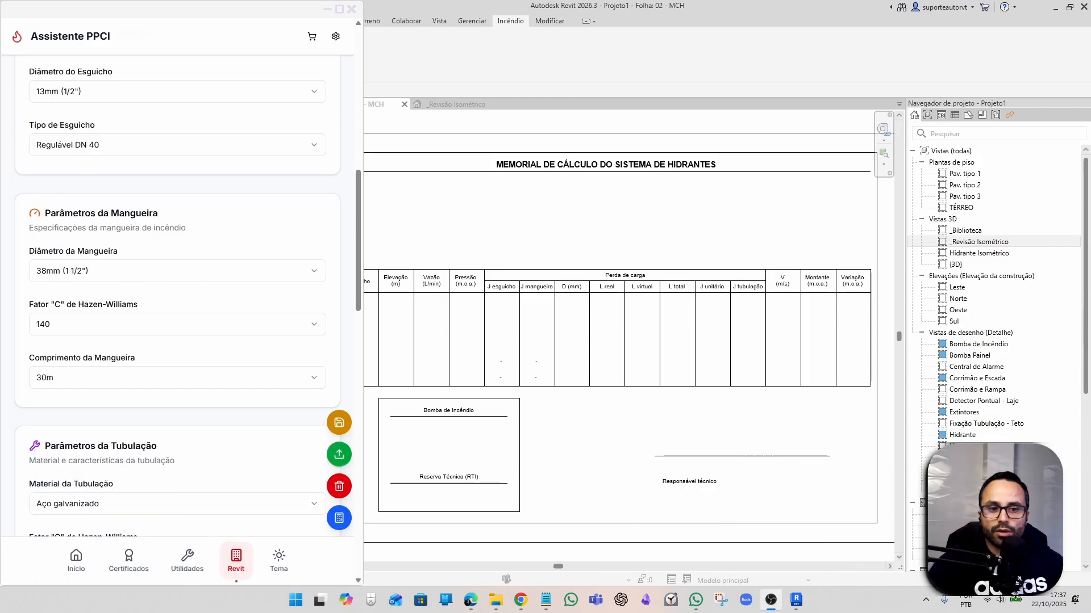
pyautogui.scroll(10, 127, 250)
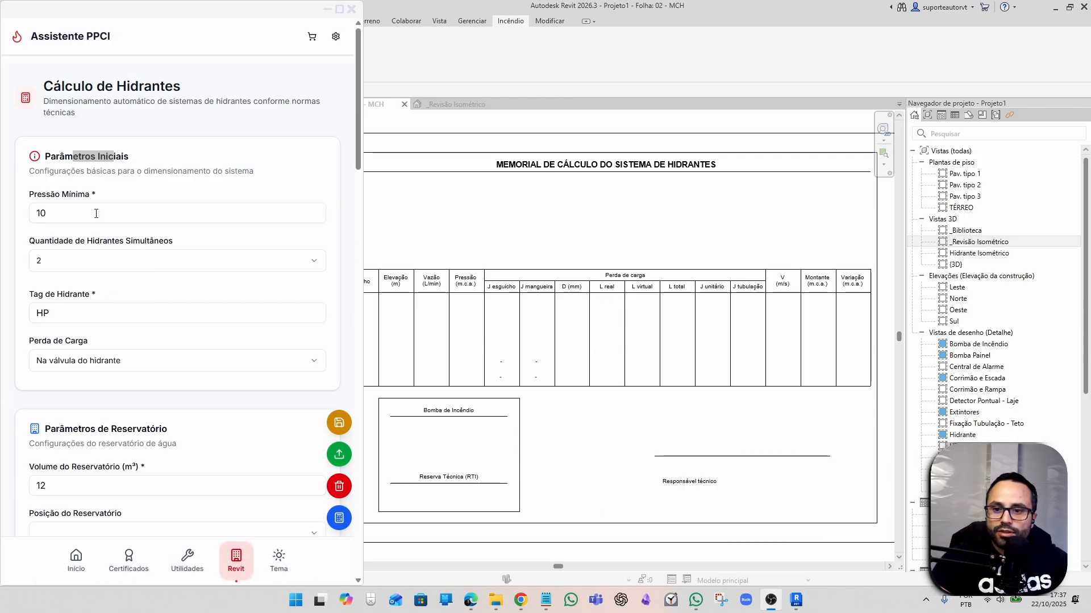
# Set Quantidade de Hidrantes Simultâneos to 4 in the Parâmetros Iniciais.
pyautogui.click(120, 206)
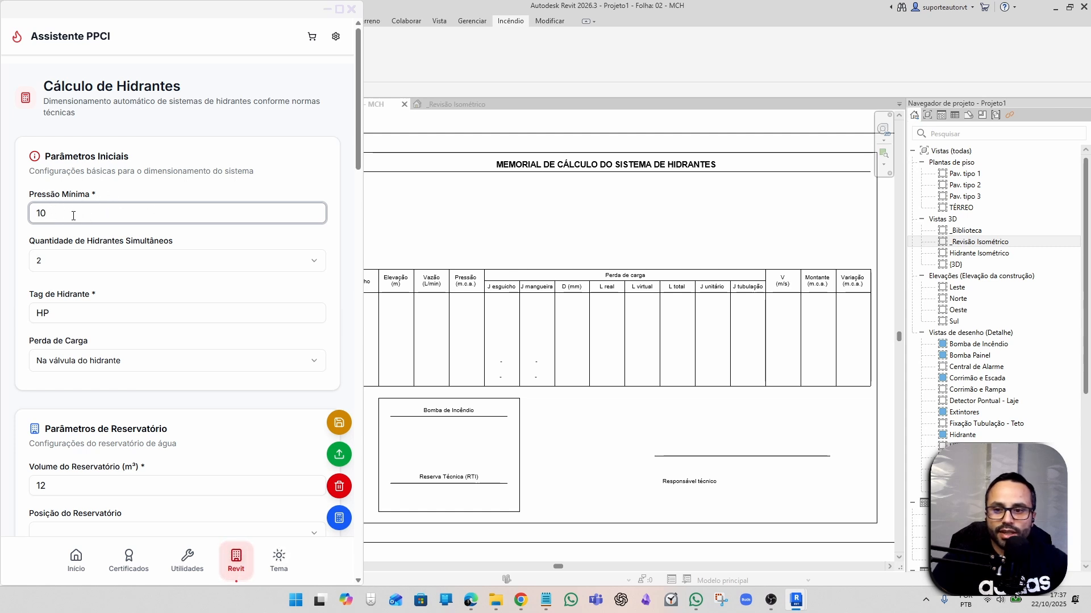
pyautogui.click(63, 269)
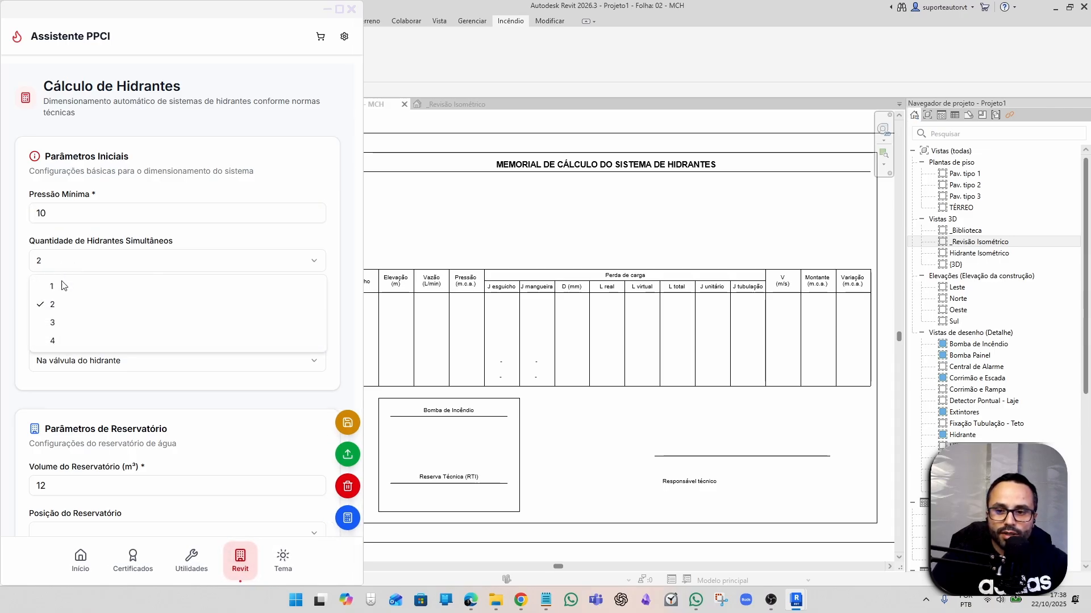
pyautogui.click(73, 344)
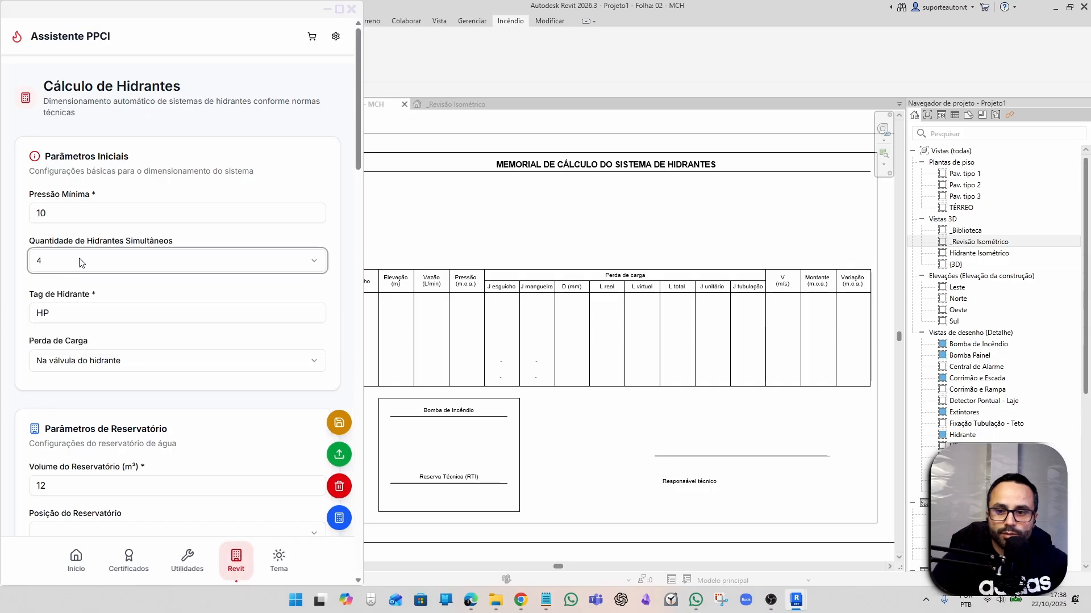
# Check the hydrant tag entered under Tag de Hidrante in the Parâmetros Iniciais.
pyautogui.click(68, 311)
pyautogui.click(88, 293)
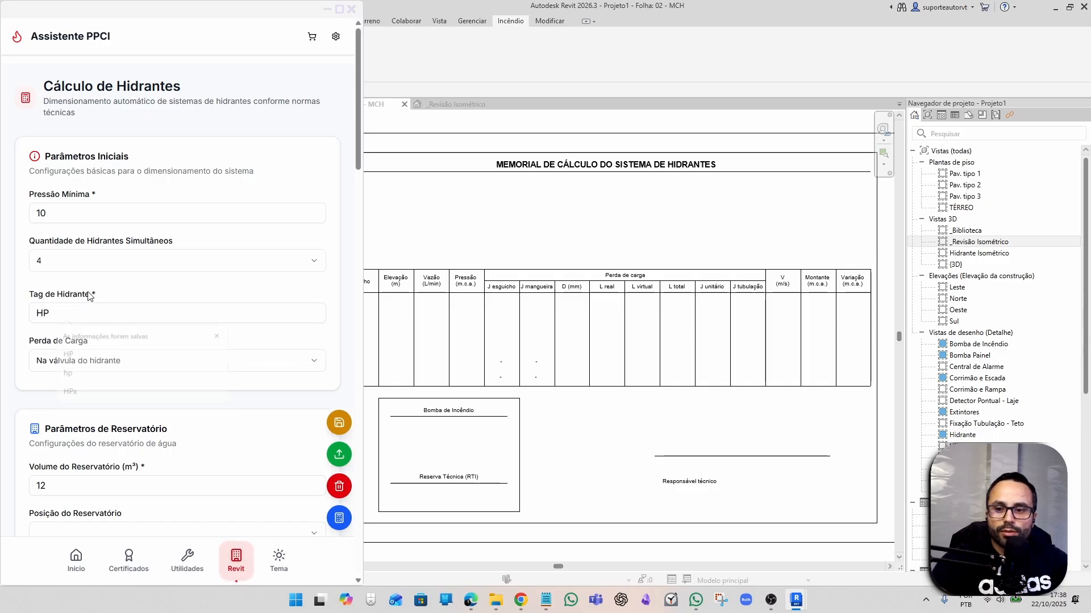
pyautogui.scroll(-2, 57, 175)
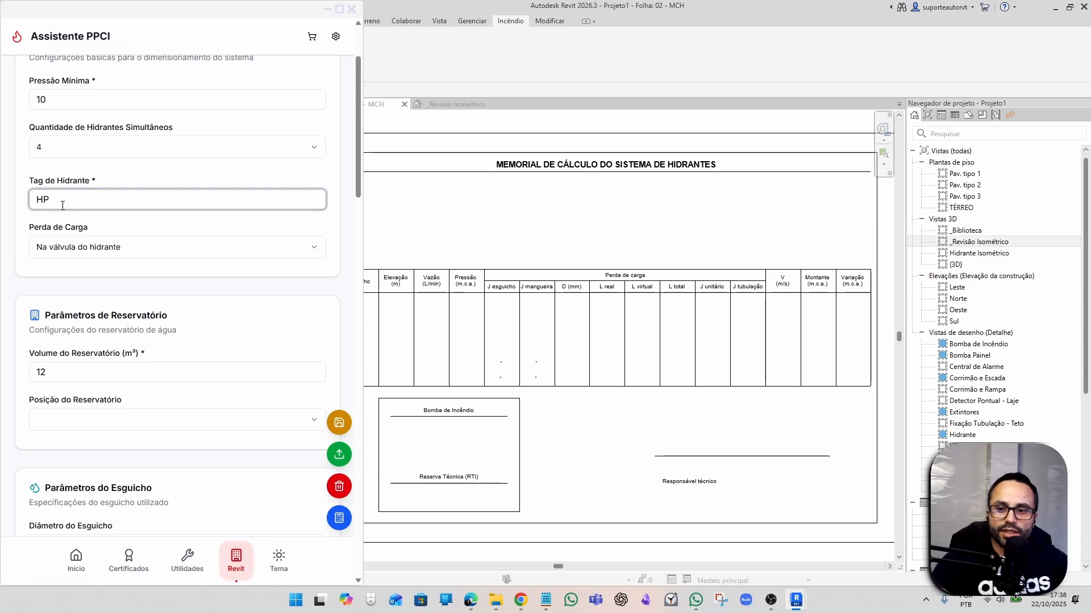
pyautogui.moveTo(63, 205); pyautogui.dragTo(37, 204)
pyautogui.click(111, 187)
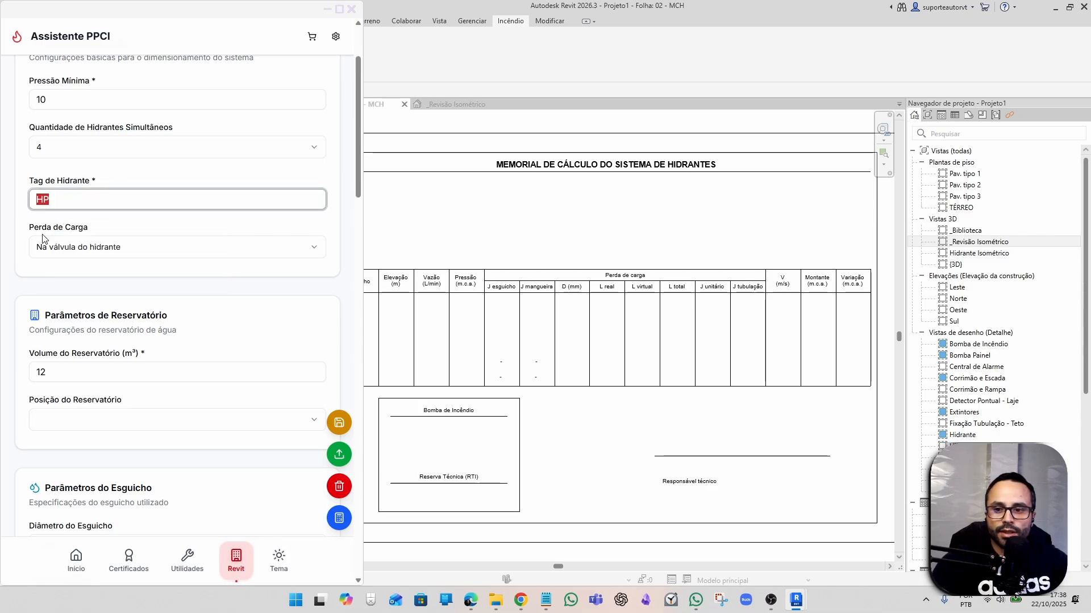
# Review the Perda de Carga options and choose Na válvula do hidrante.
pyautogui.click(94, 249)
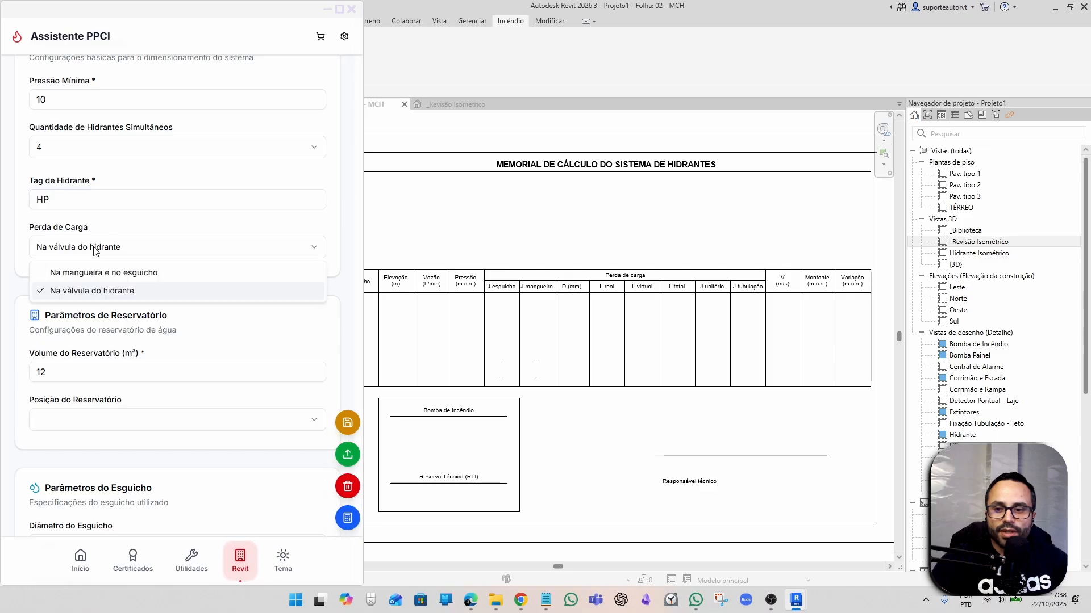
pyautogui.click(93, 292)
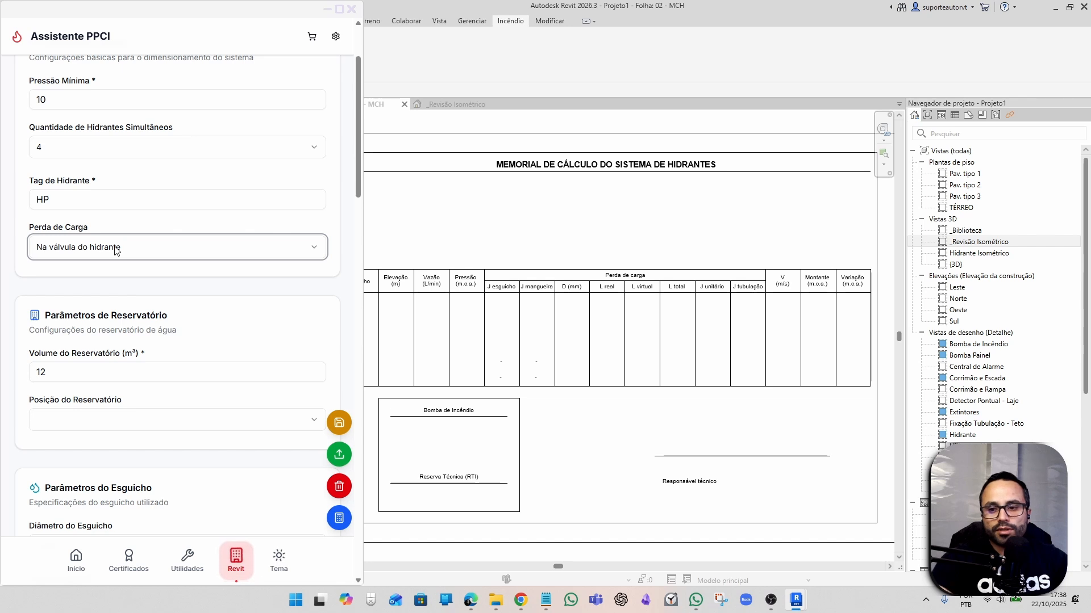
pyautogui.click(108, 252)
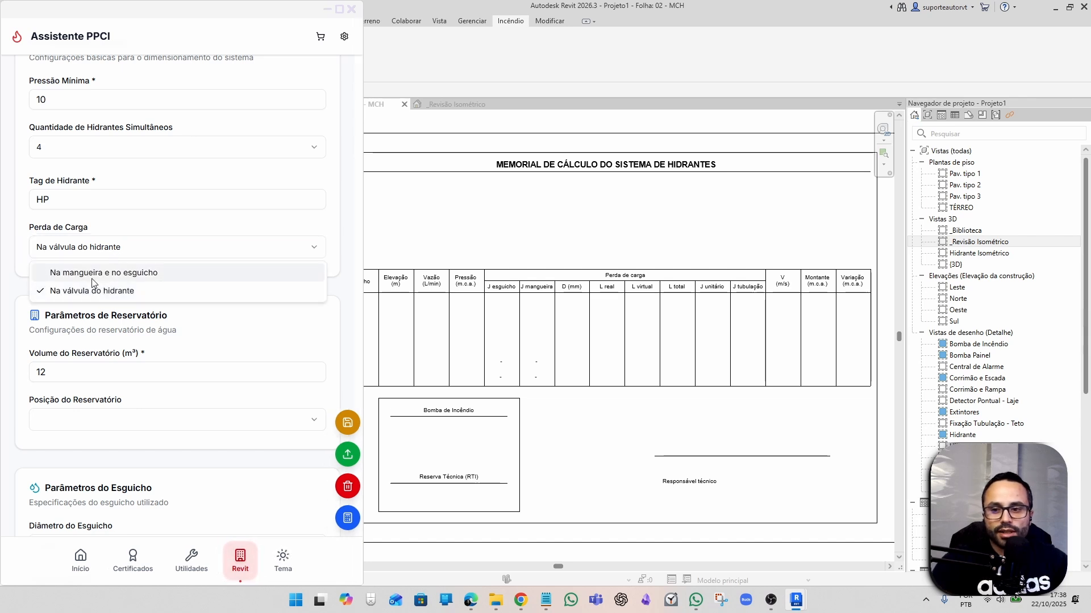
pyautogui.click(137, 296)
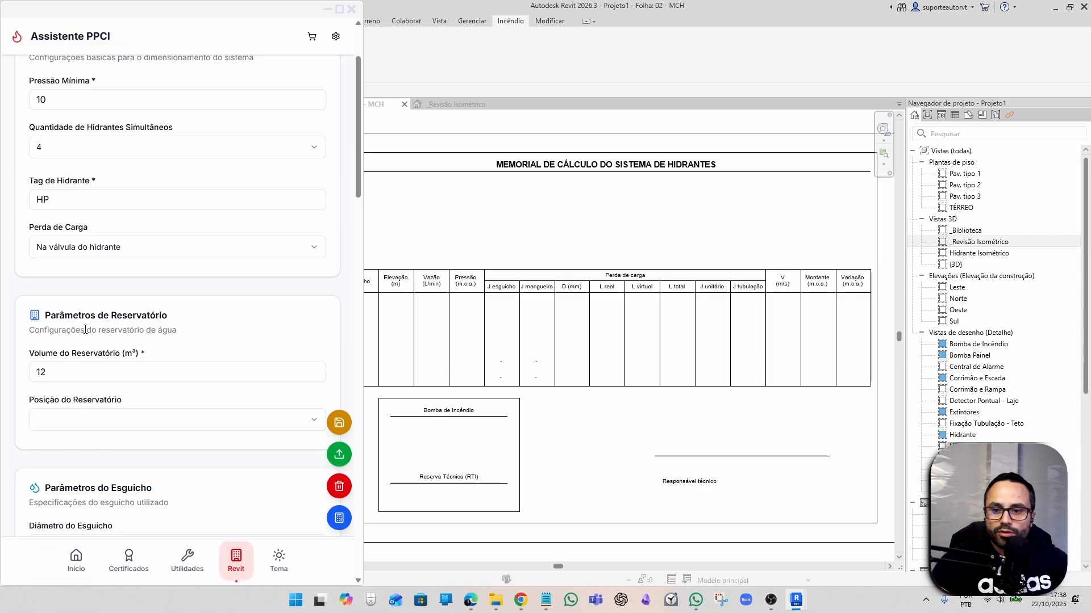
# Check the reservoir volume and position fields in the Parâmetros de Reservatório.
pyautogui.scroll(-3, 60, 344)
pyautogui.doubleClick(29, 204)
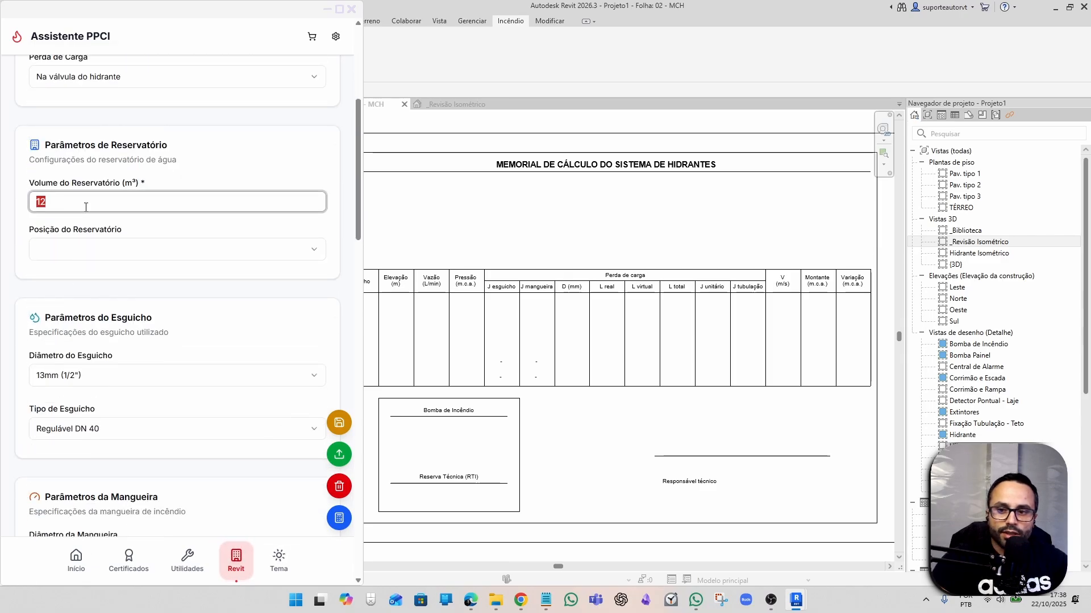
pyautogui.click(87, 251)
pyautogui.click(55, 201)
pyautogui.click(53, 200)
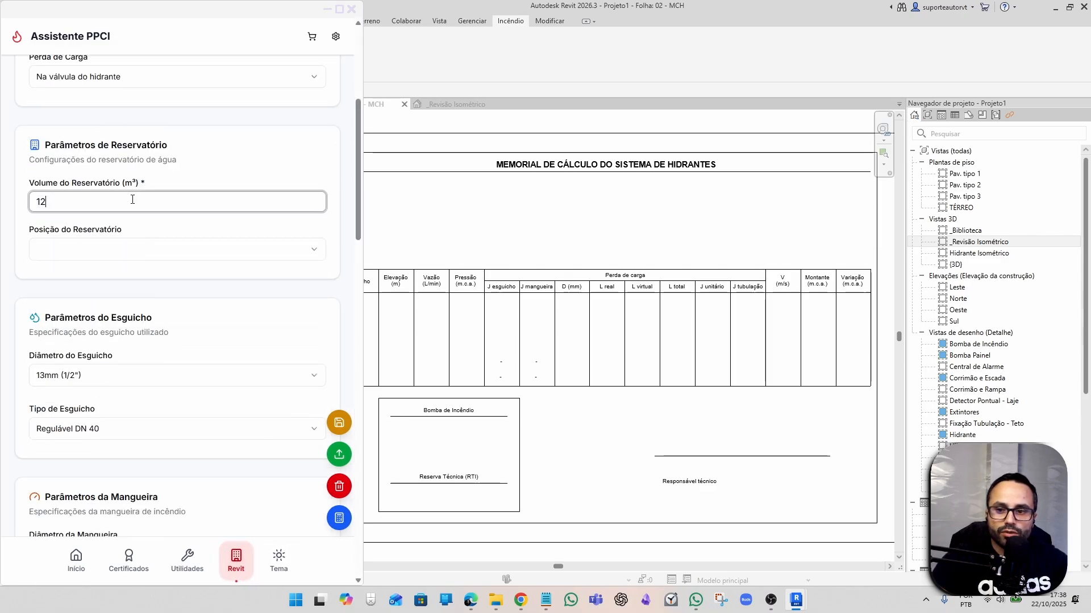
# Set the reservoir position to Ao nível do solo.
pyautogui.click(76, 251)
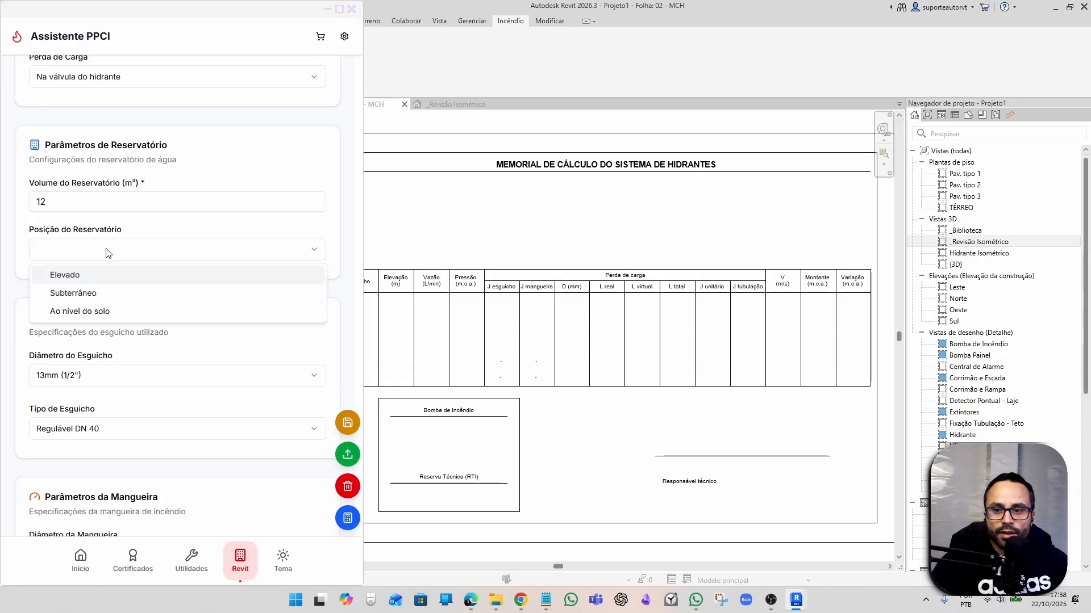
pyautogui.click(92, 314)
pyautogui.press('Tab')
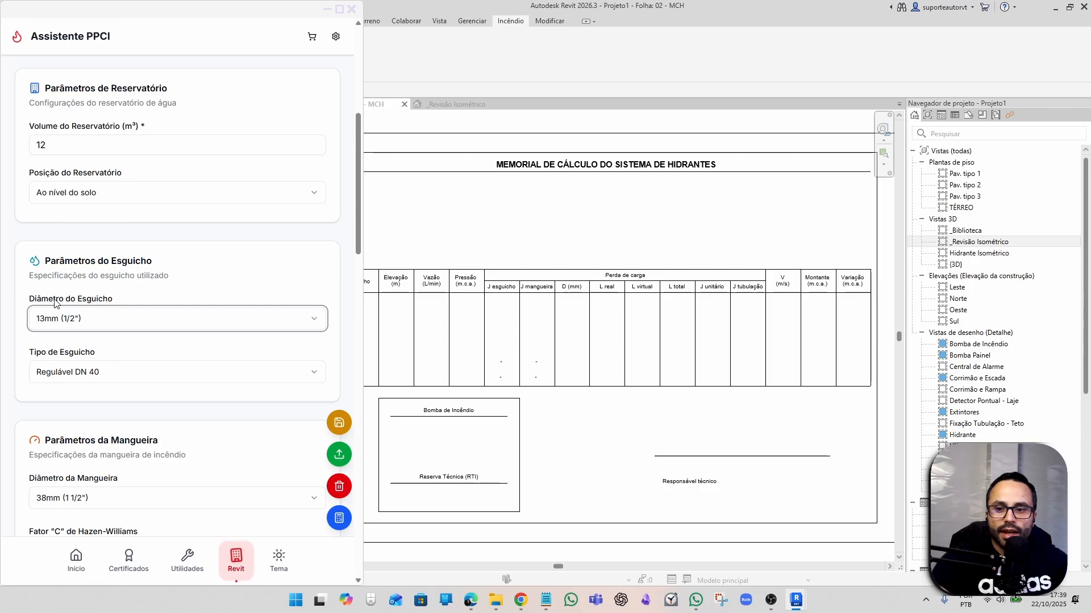
# Examine the available options for the nozzle diameter and nozzle type in the nozzle parameters.
pyautogui.click(96, 320)
pyautogui.click(98, 322)
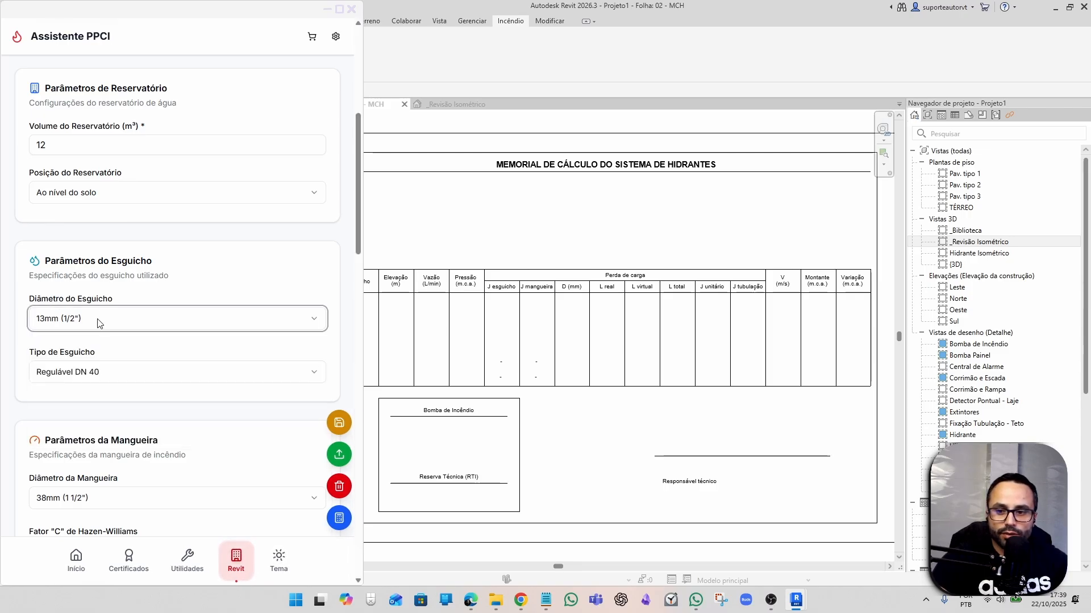
pyautogui.scroll(-2, 100, 316)
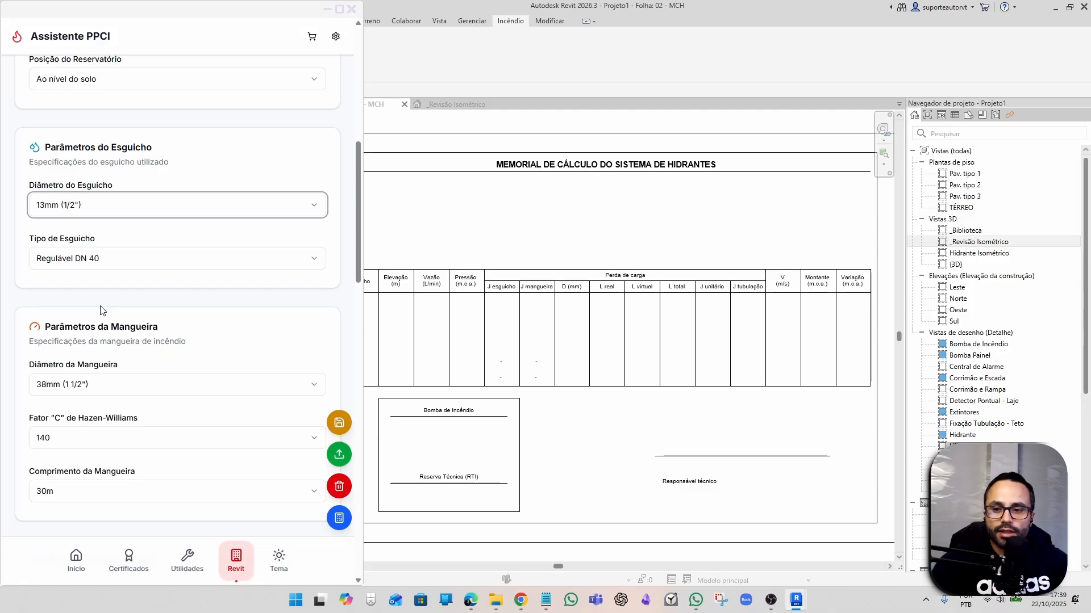
pyautogui.click(78, 261)
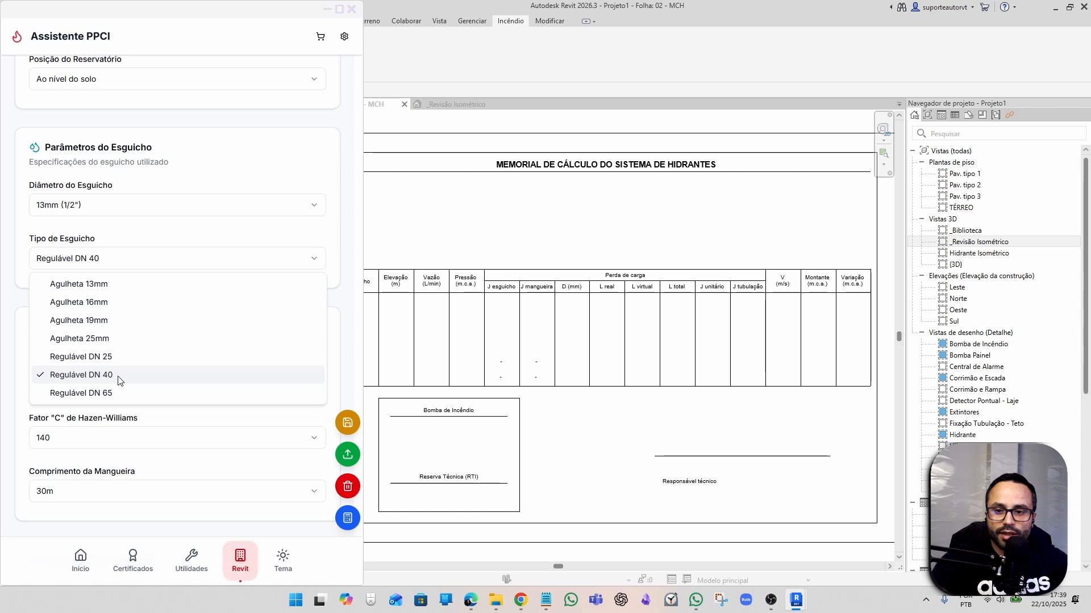
pyautogui.click(123, 263)
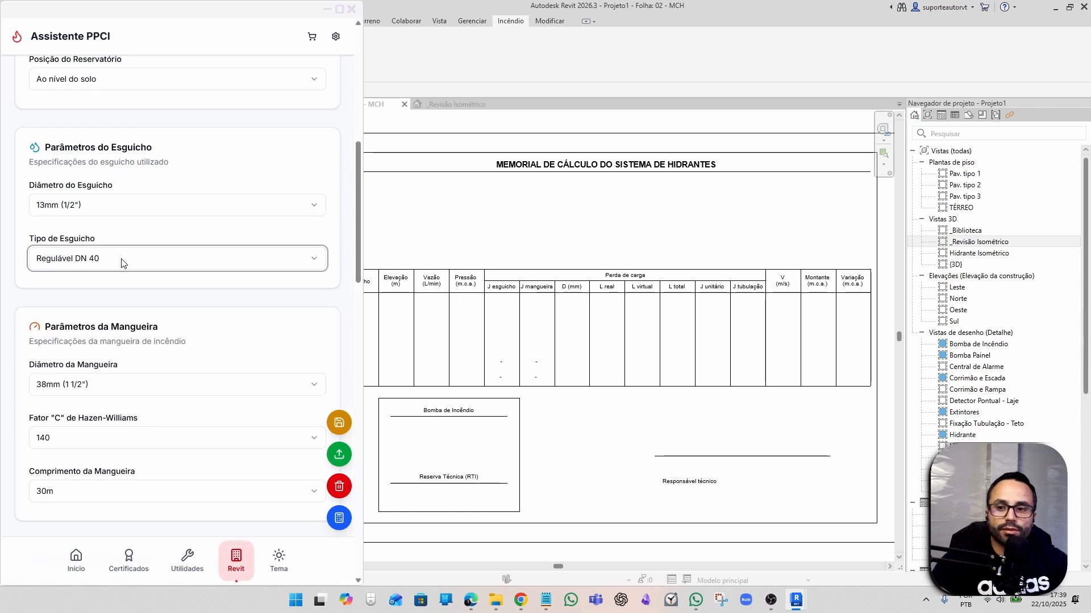
pyautogui.click(80, 208)
pyautogui.click(82, 209)
pyautogui.scroll(2, 109, 216)
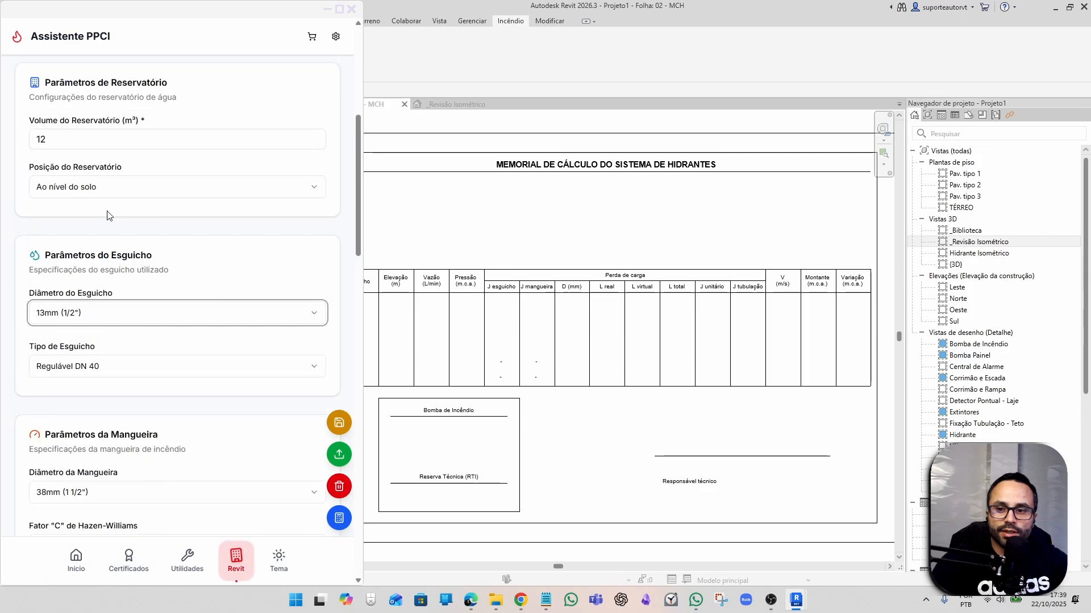
pyautogui.click(93, 321)
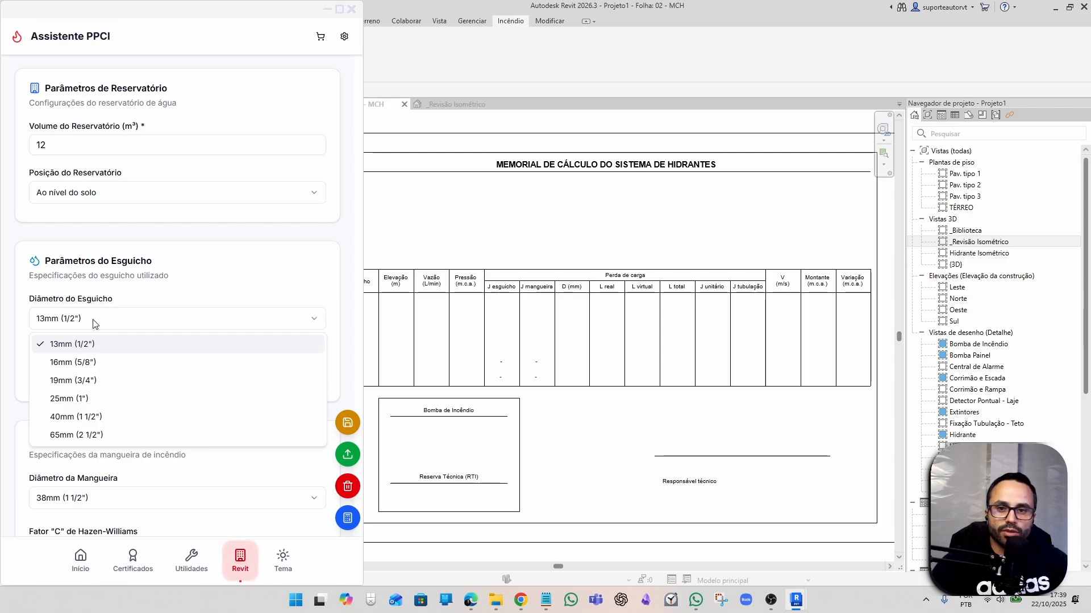
pyautogui.click(96, 320)
pyautogui.click(80, 321)
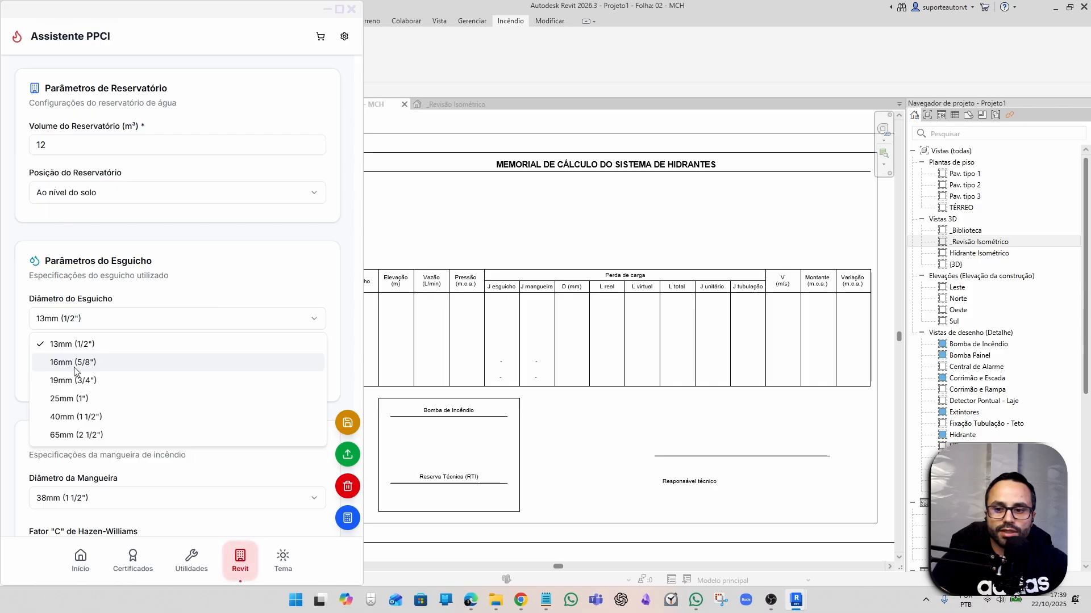
pyautogui.click(88, 322)
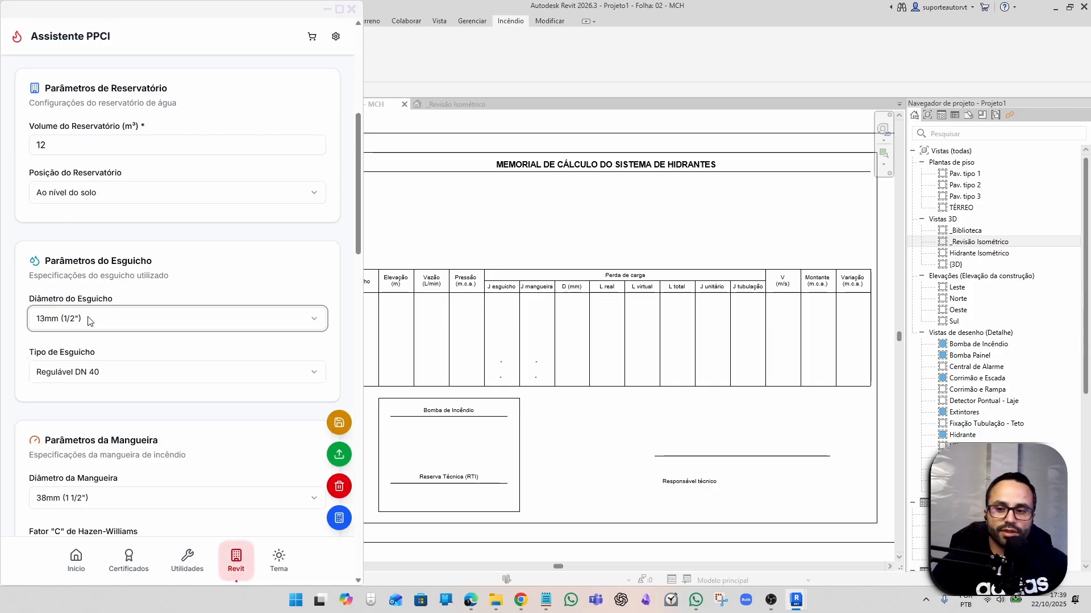
# Review the hose diameter and Hazen-Williams "C" factor, and select 30m as the hose length.
pyautogui.scroll(-3, 74, 369)
pyautogui.moveTo(65, 271); pyautogui.dragTo(152, 272)
pyautogui.scroll(-3, 64, 244)
pyautogui.click(97, 163)
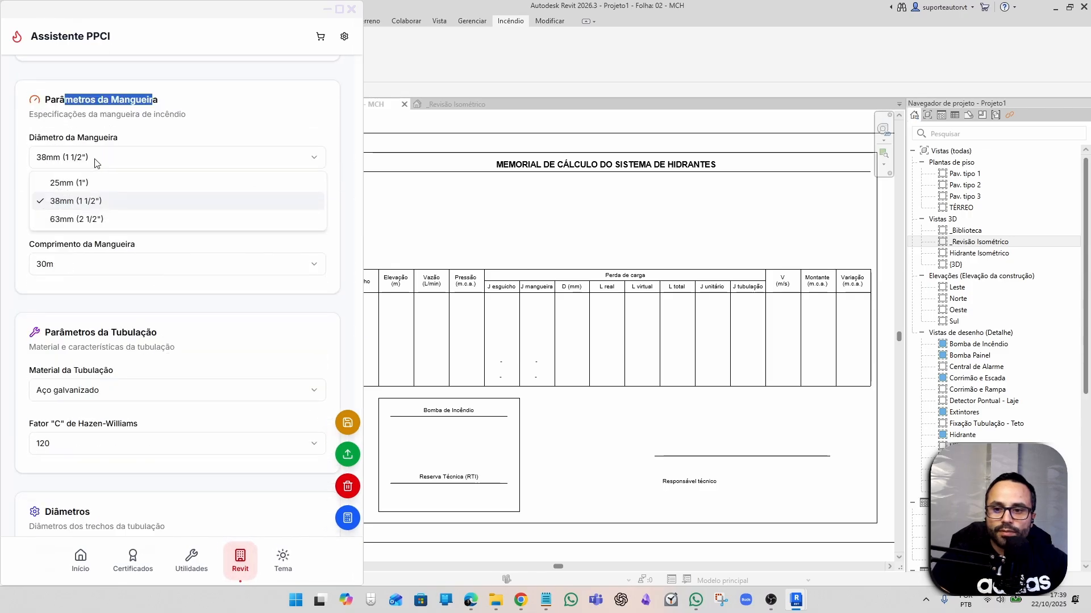
pyautogui.click(97, 163)
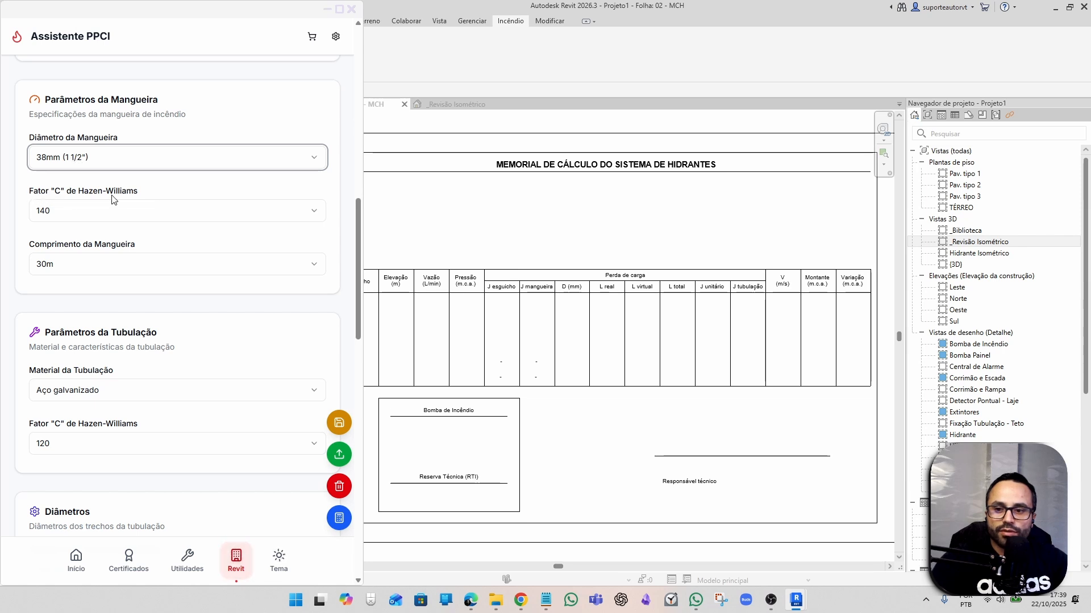
pyautogui.click(61, 215)
pyautogui.click(76, 217)
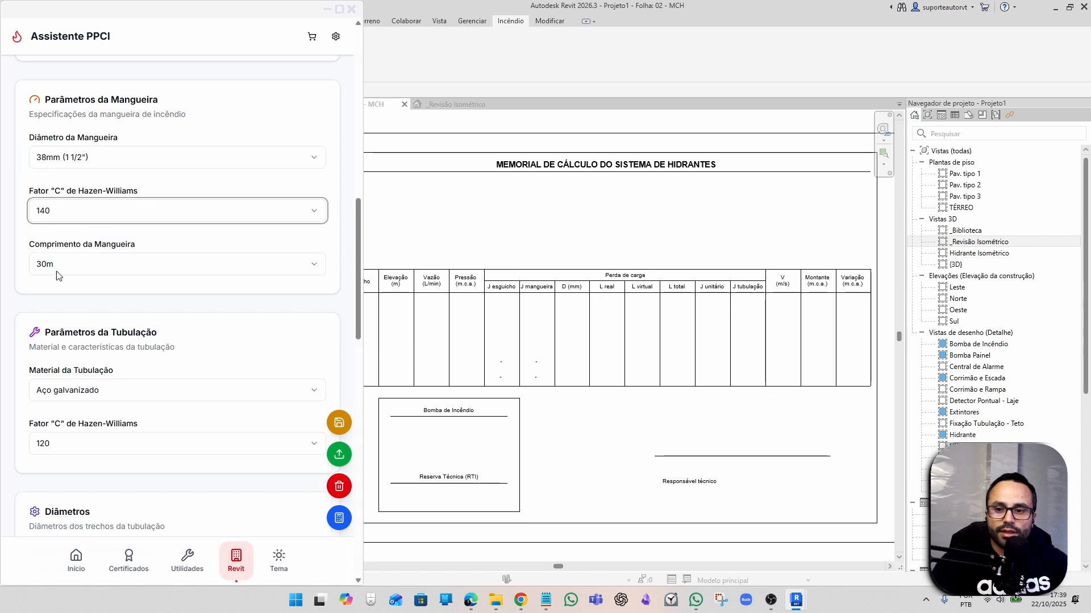
pyautogui.click(79, 273)
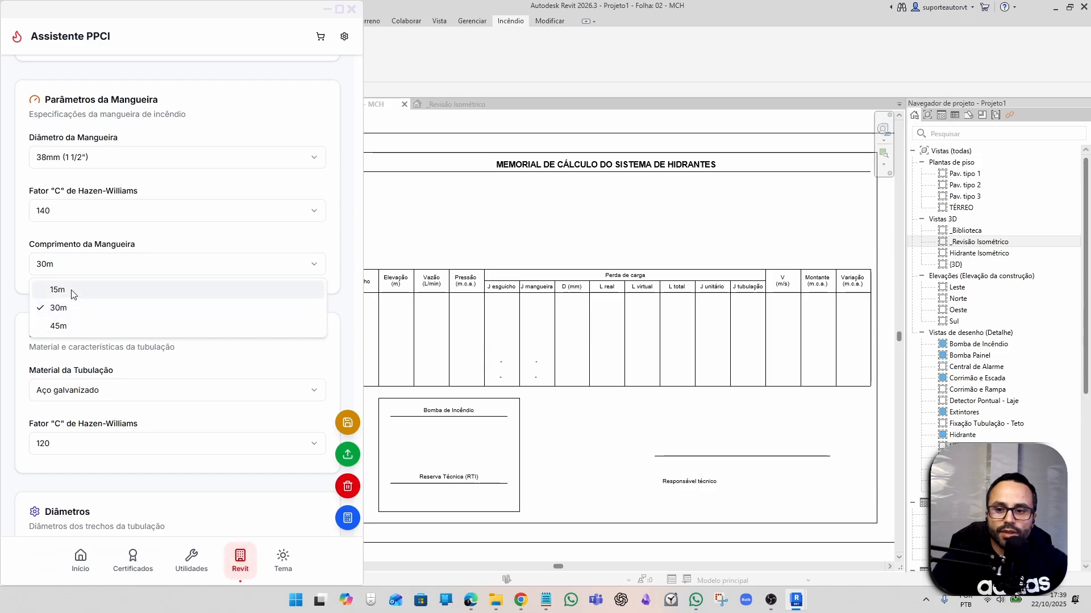
pyautogui.click(79, 307)
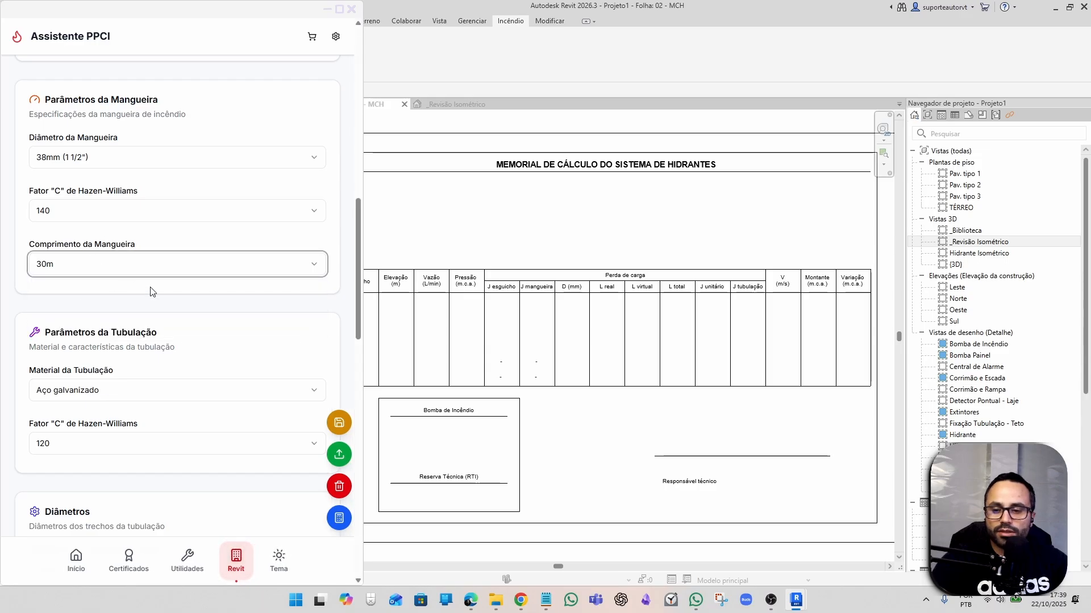
# Select Aço galvanizado as the pipe material and 120 as the pipe's Hazen-Williams "C" factor.
pyautogui.scroll(-2, 126, 298)
pyautogui.moveTo(65, 219)
pyautogui.mouseDown()
pyautogui.moveTo(104, 220)
pyautogui.moveTo(46, 220)
pyautogui.mouseUp()
pyautogui.click(90, 276)
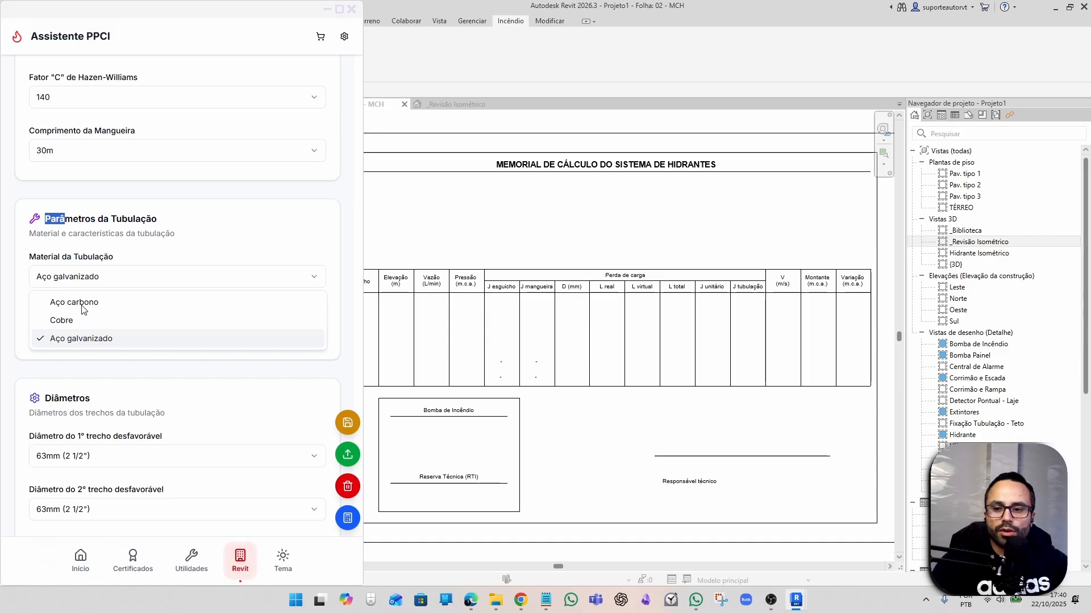
pyautogui.click(86, 340)
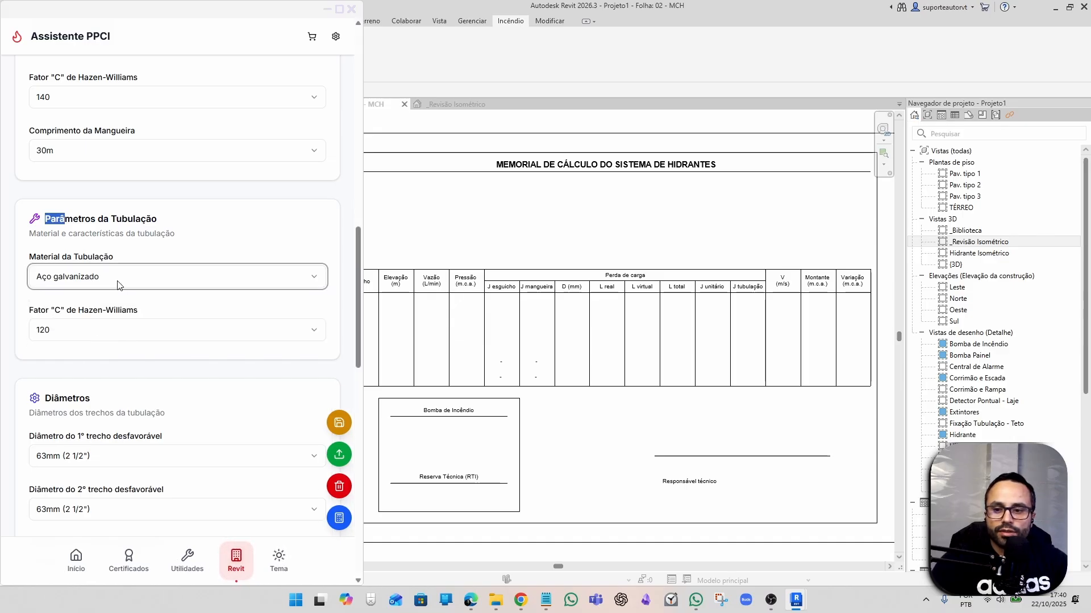
pyautogui.click(58, 328)
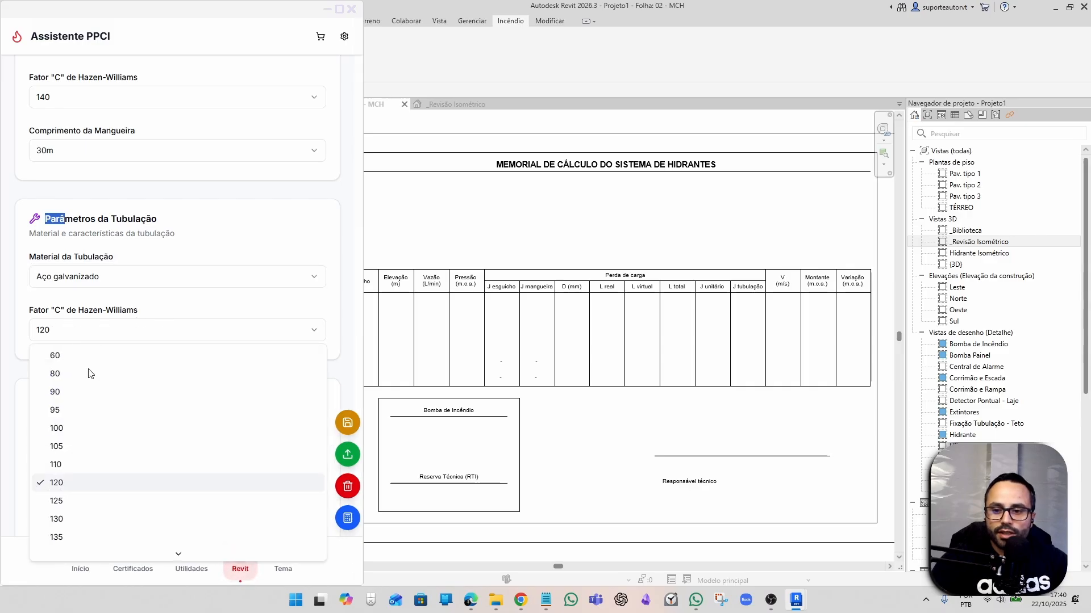
pyautogui.click(75, 484)
# Set the diameter of the pipe section from the pump to the PA to 63mm (2 1/2").
pyautogui.scroll(-3, 117, 329)
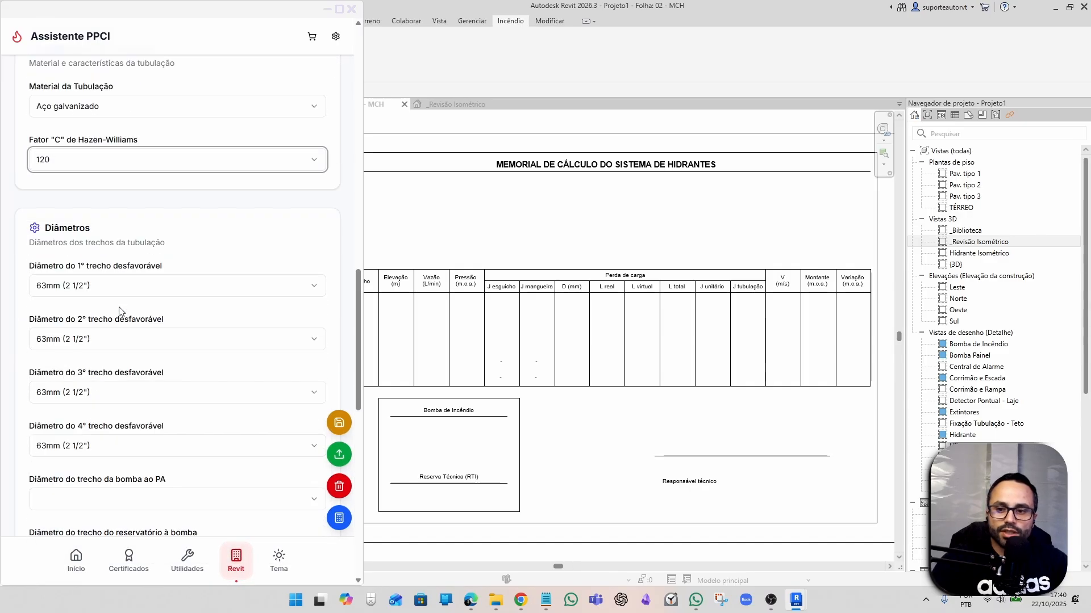
pyautogui.scroll(-2, 113, 245)
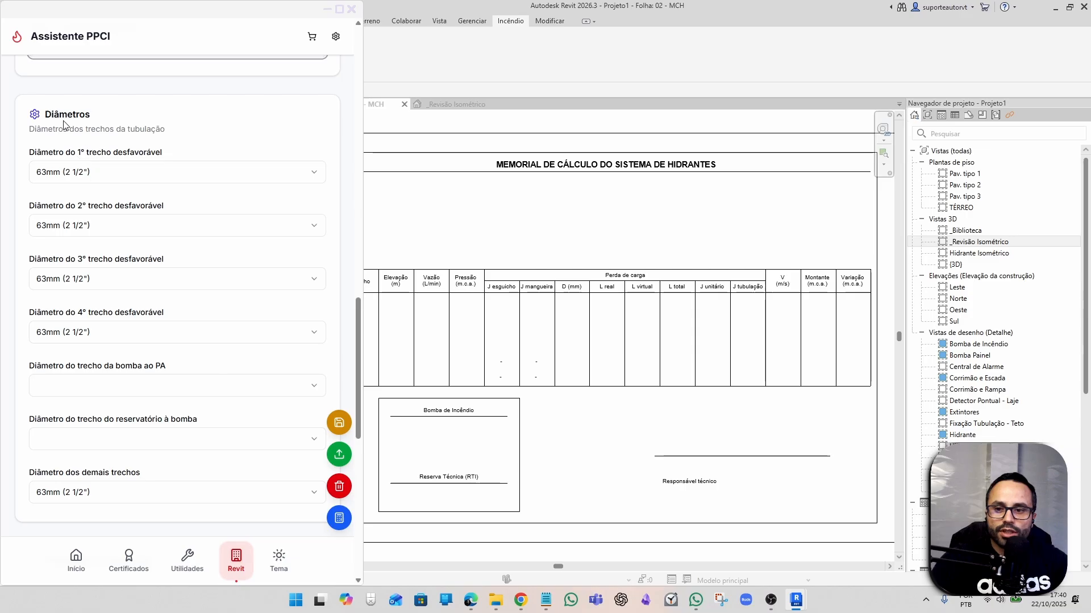
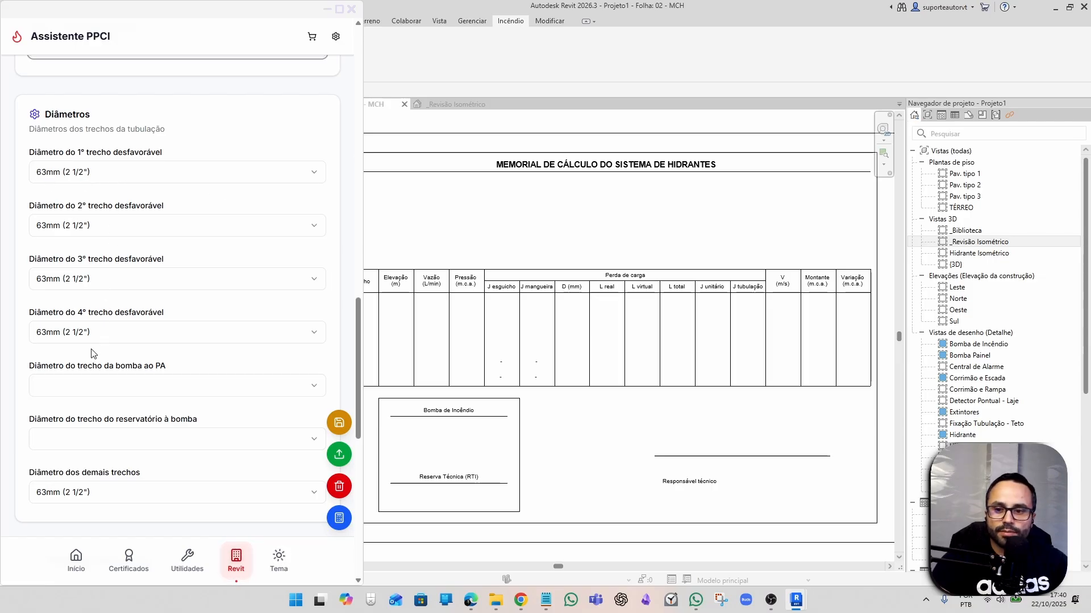
pyautogui.click(67, 382)
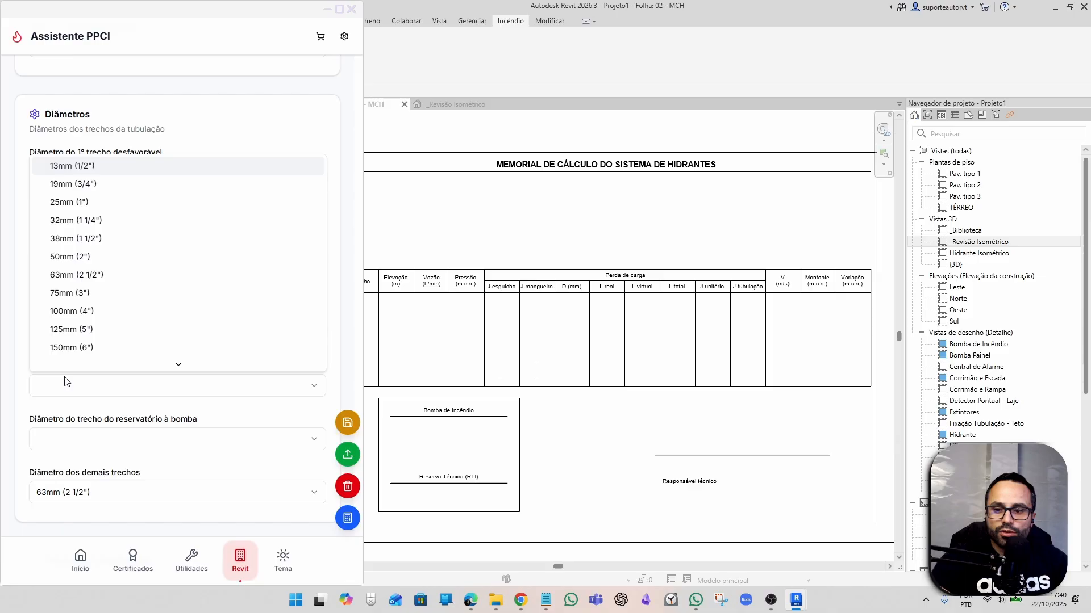
pyautogui.click(98, 384)
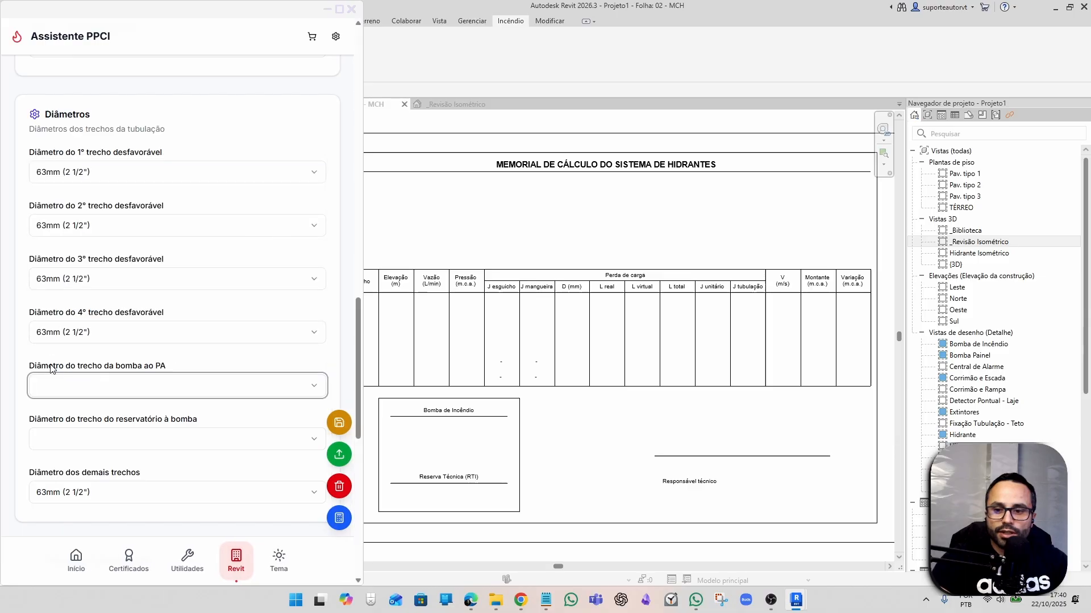
pyautogui.click(118, 386)
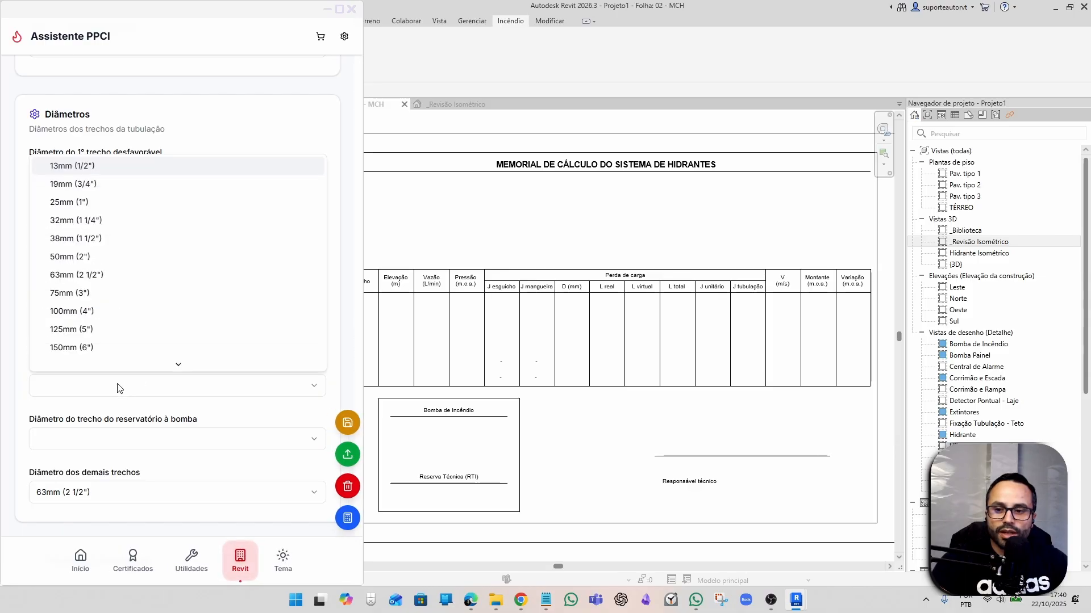
pyautogui.click(91, 276)
# Set the reservoir-to-pump section diameter to 63mm (2 1/2") and check the diameter options for the remaining sections.
pyautogui.scroll(-2, 138, 339)
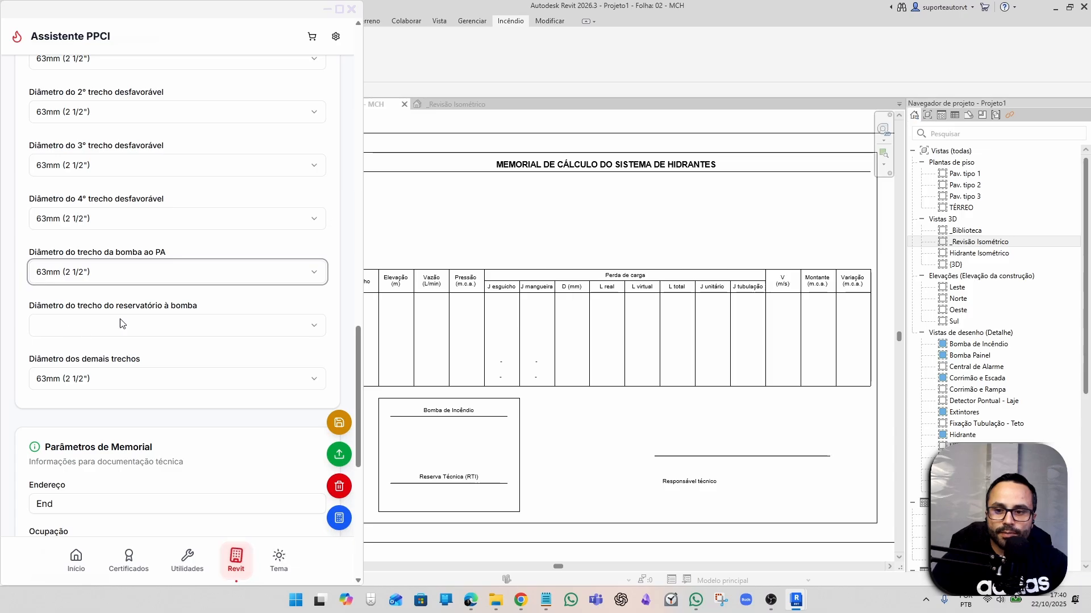
pyautogui.click(120, 319)
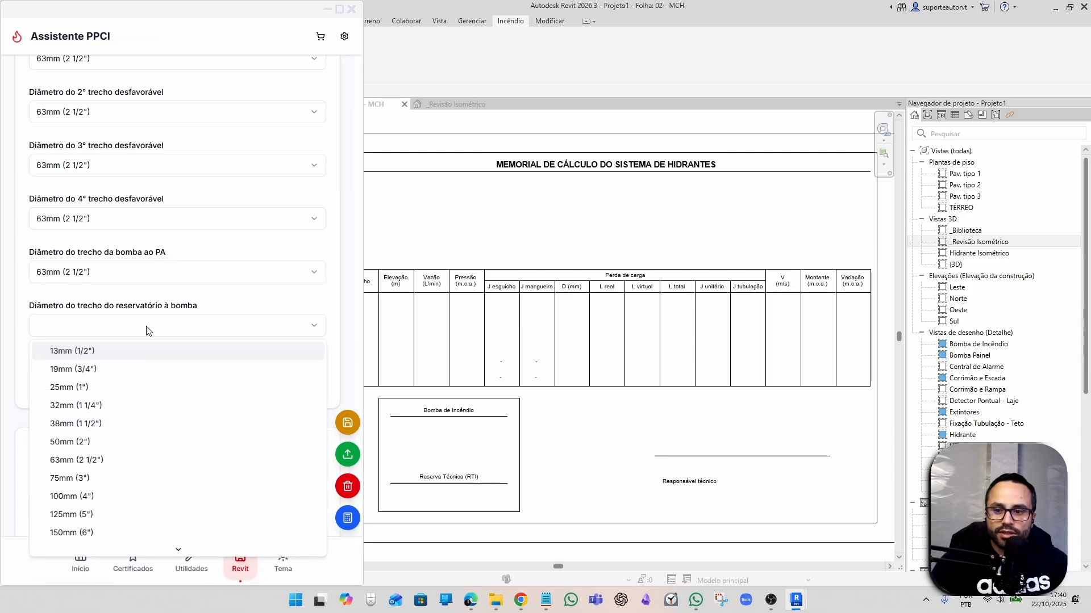
pyautogui.click(102, 462)
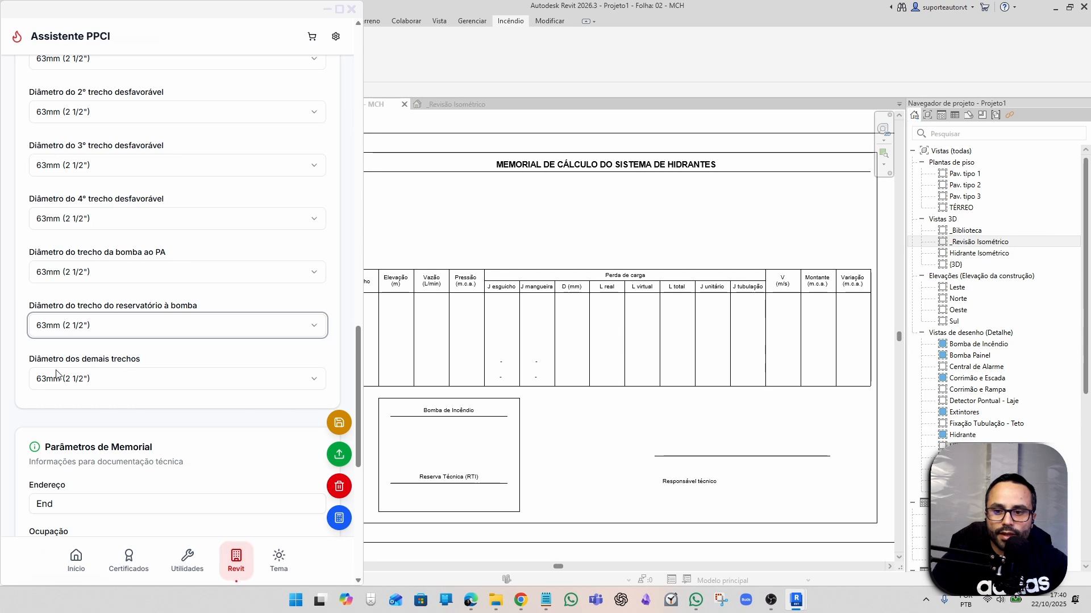
pyautogui.click(102, 386)
pyautogui.click(103, 386)
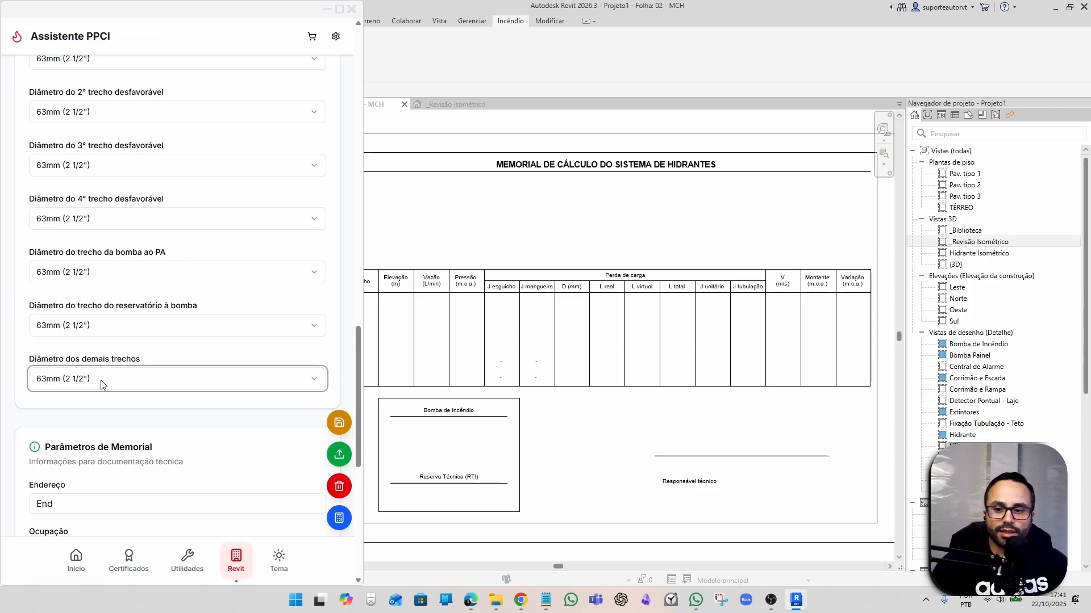
# Review the memorial parameters, including occupancy, person responsible for use, technical responsible, professional registration, risk and adopted standard.
pyautogui.scroll(-4, 167, 475)
pyautogui.moveTo(55, 221); pyautogui.dragTo(143, 223)
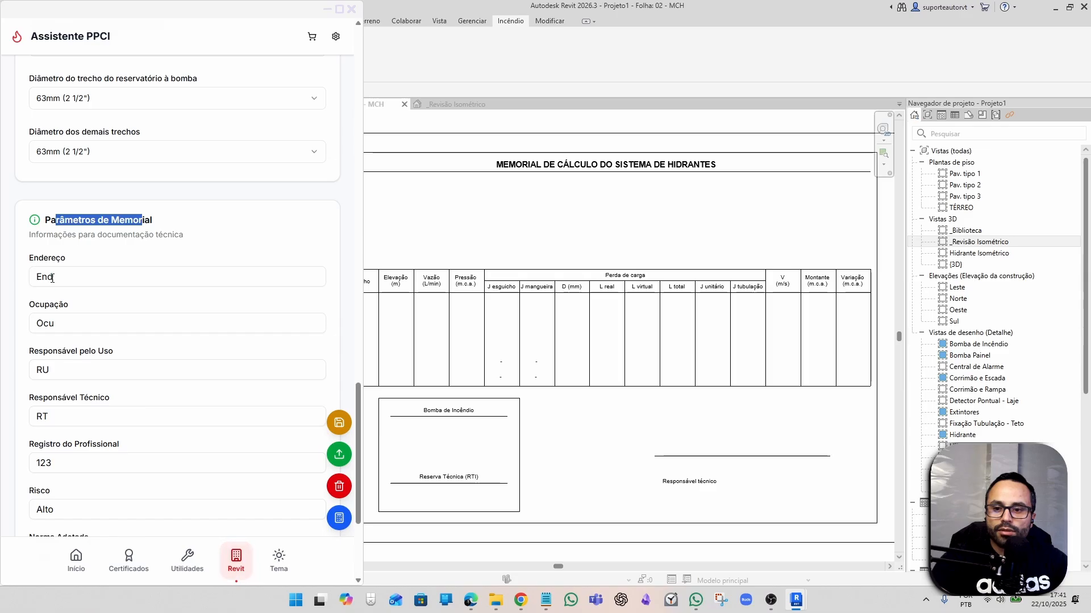
pyautogui.scroll(-1, 74, 297)
pyautogui.click(68, 270)
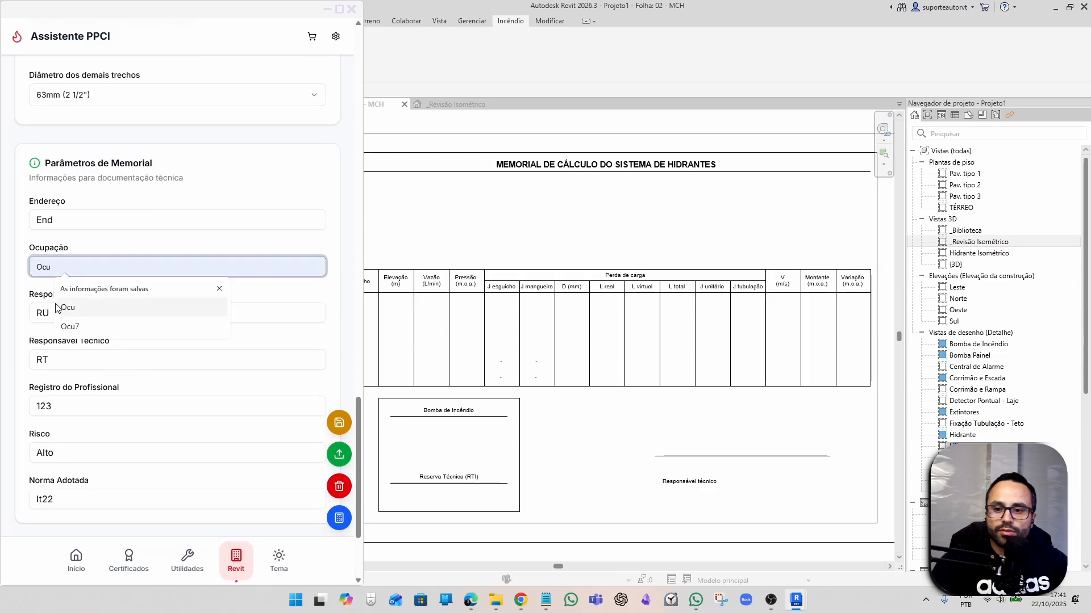
pyautogui.click(49, 298)
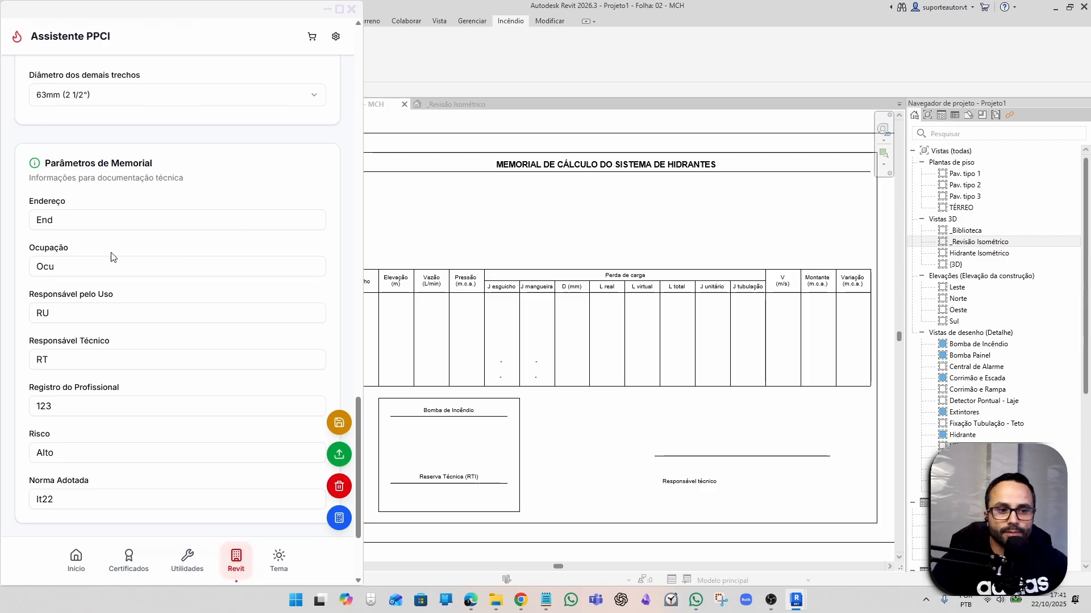
pyautogui.click(55, 311)
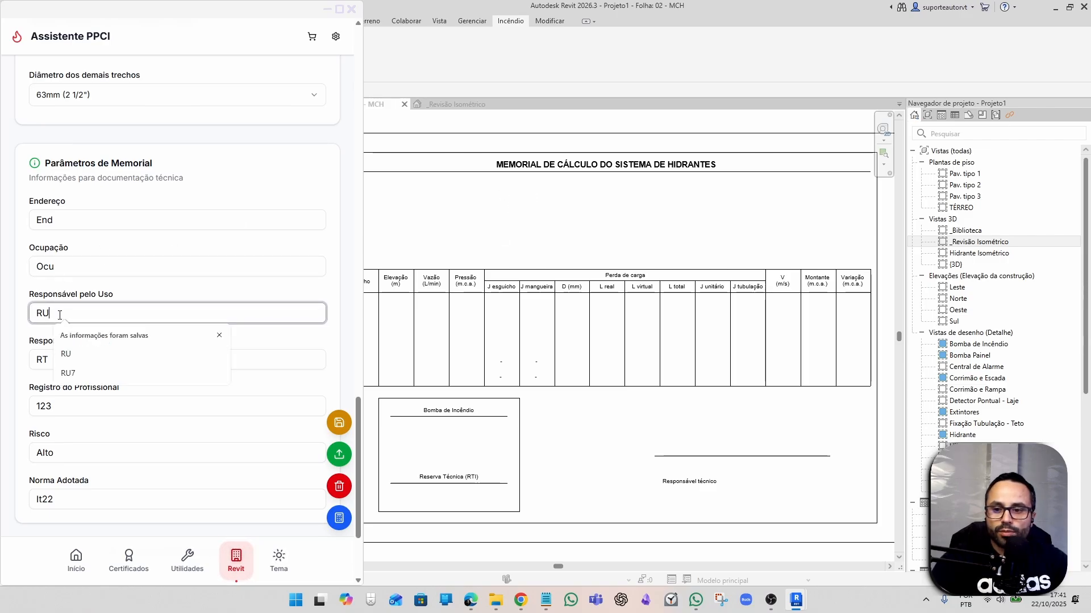
pyautogui.click(54, 340)
pyautogui.click(52, 360)
pyautogui.click(70, 405)
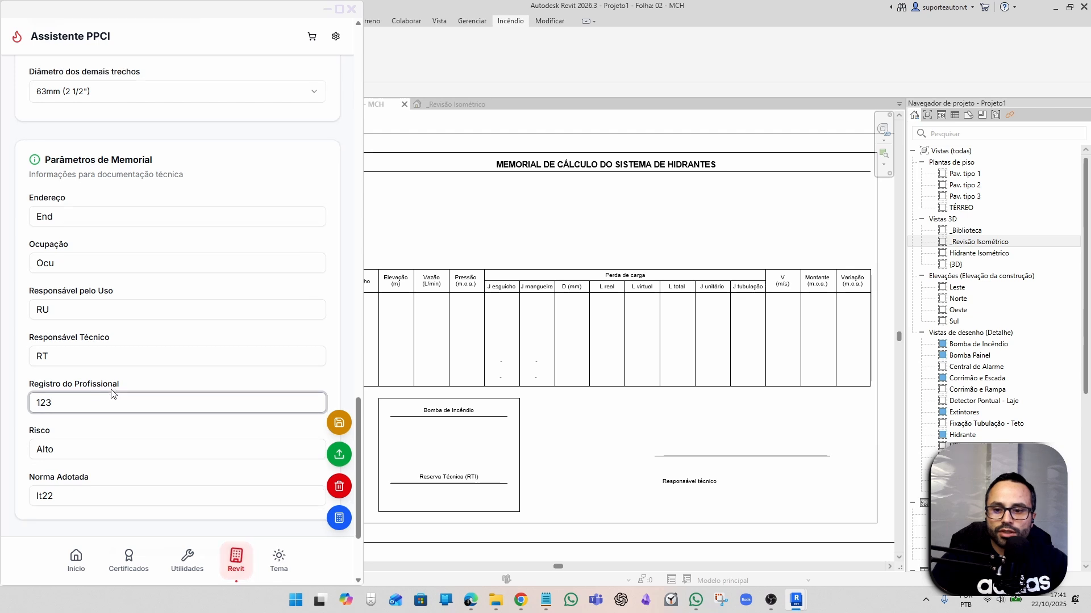
pyautogui.scroll(-3, 74, 352)
pyautogui.click(64, 357)
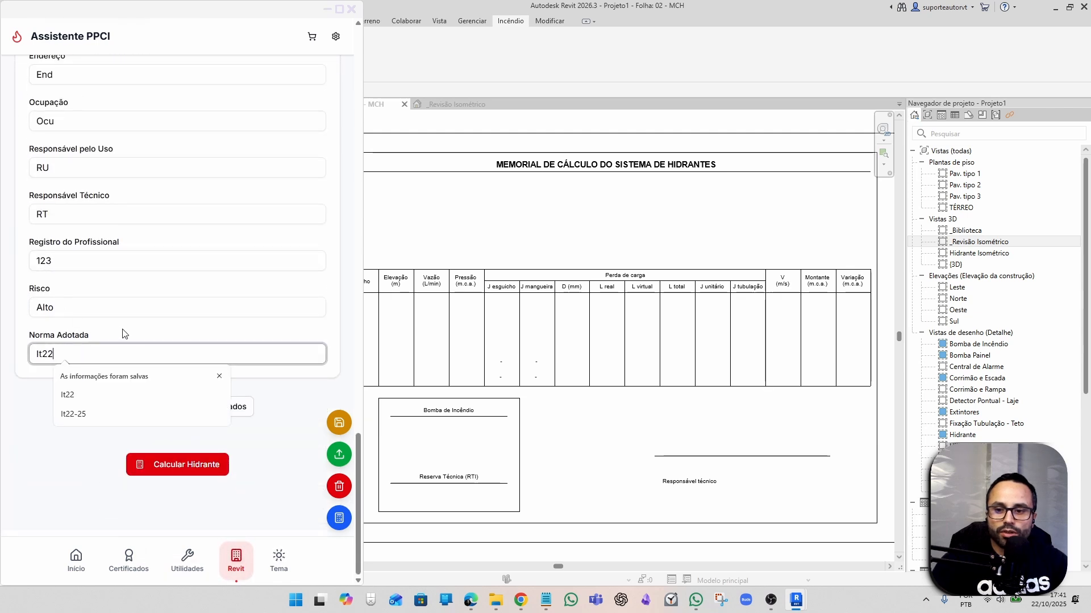
pyautogui.click(122, 332)
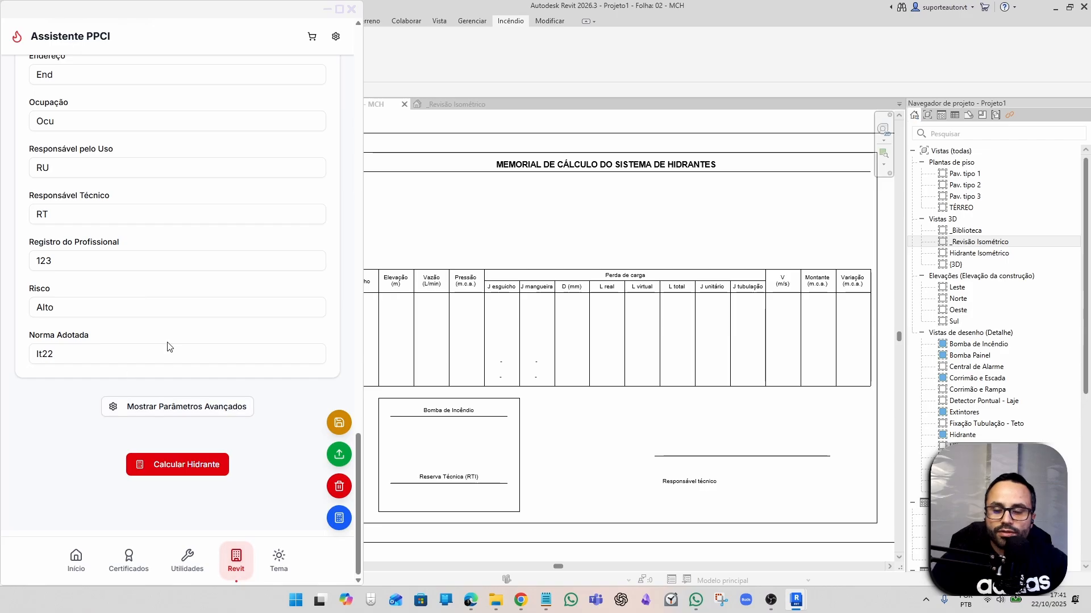
# Save the entered hydrant parameters and reopen Assistente PPCI at the Cálculo de Hidrantes form.
pyautogui.click(340, 423)
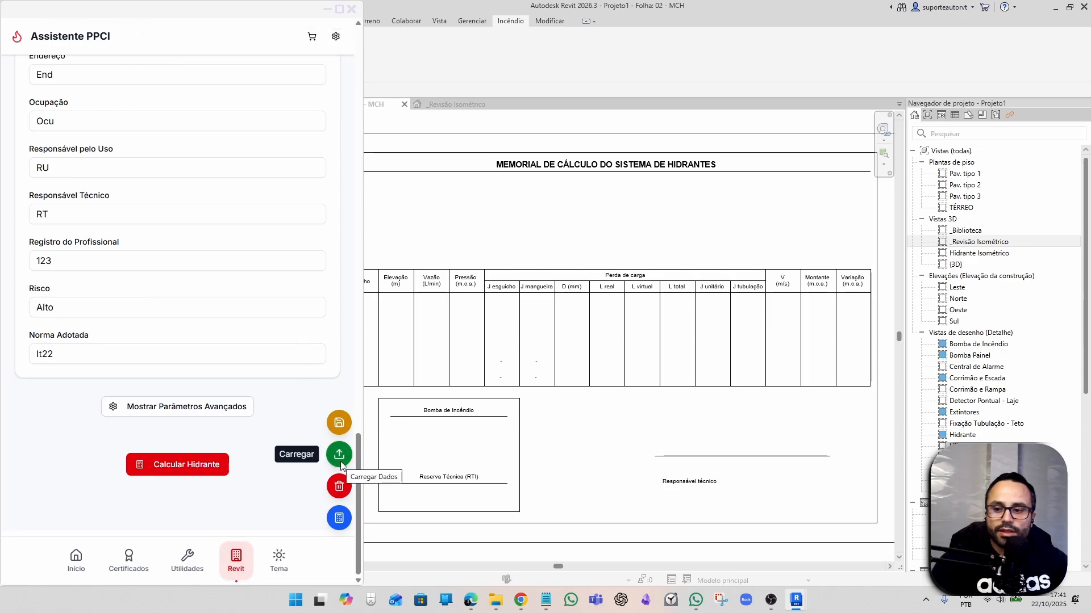
pyautogui.click(351, 9)
pyautogui.click(18, 45)
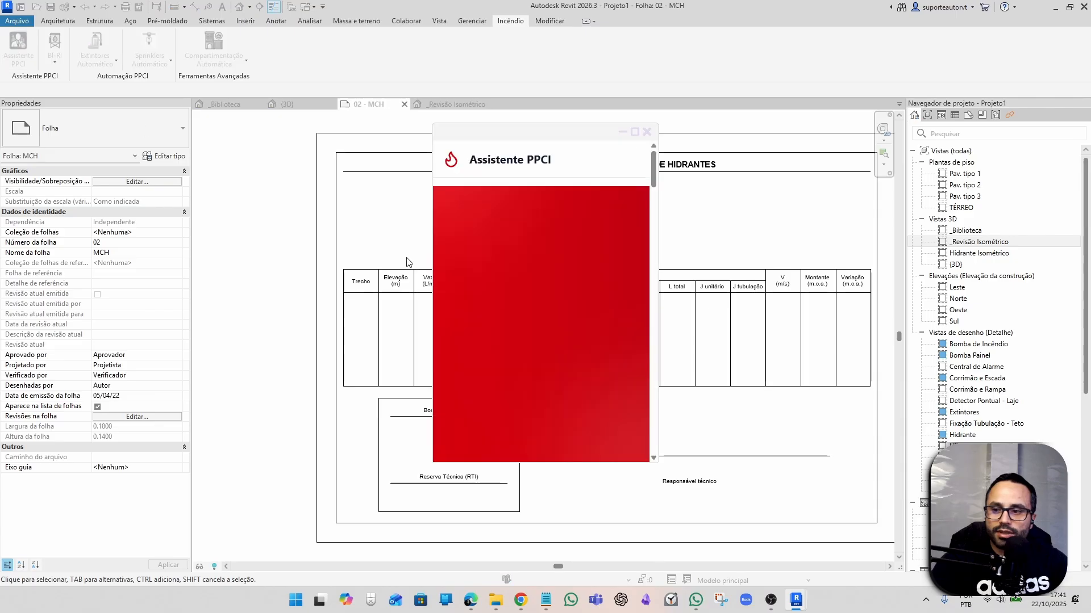
pyautogui.click(593, 435)
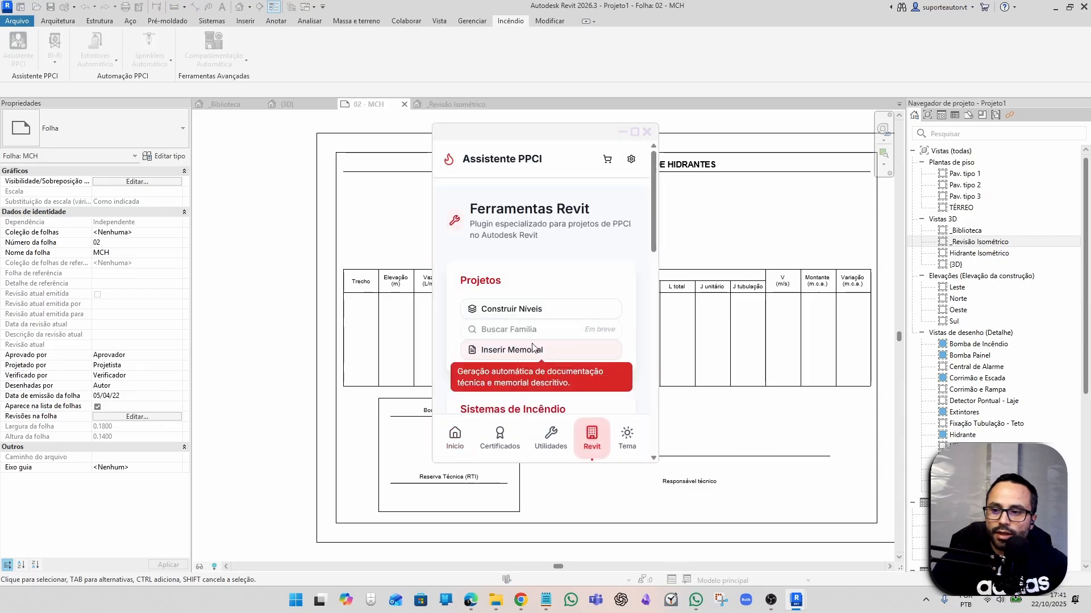
pyautogui.scroll(-2, 511, 327)
pyautogui.click(514, 325)
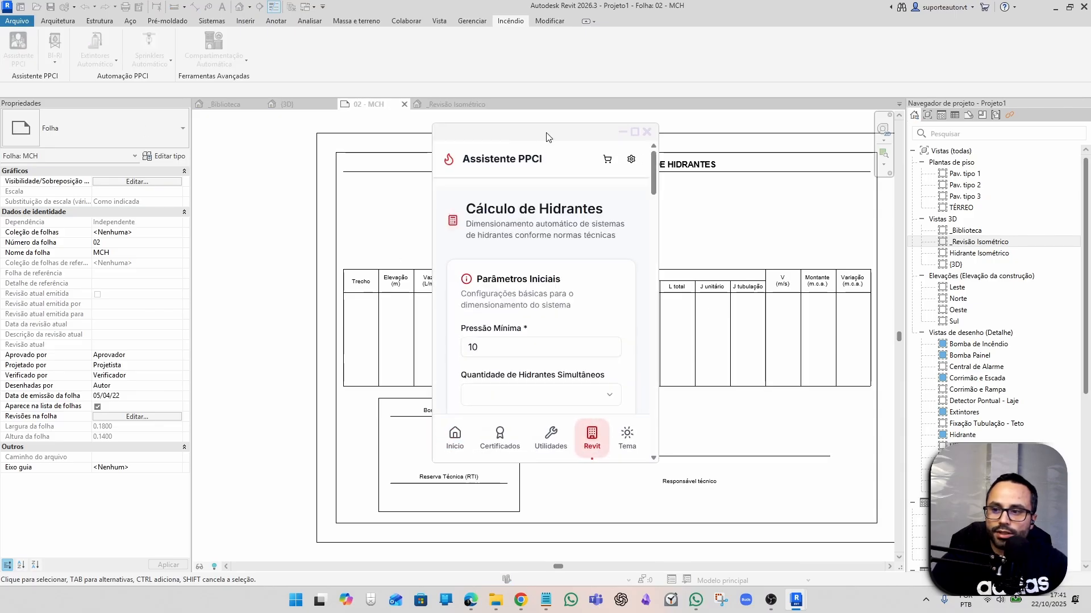
pyautogui.moveTo(547, 131); pyautogui.dragTo(681, 39)
pyautogui.click(66, 209)
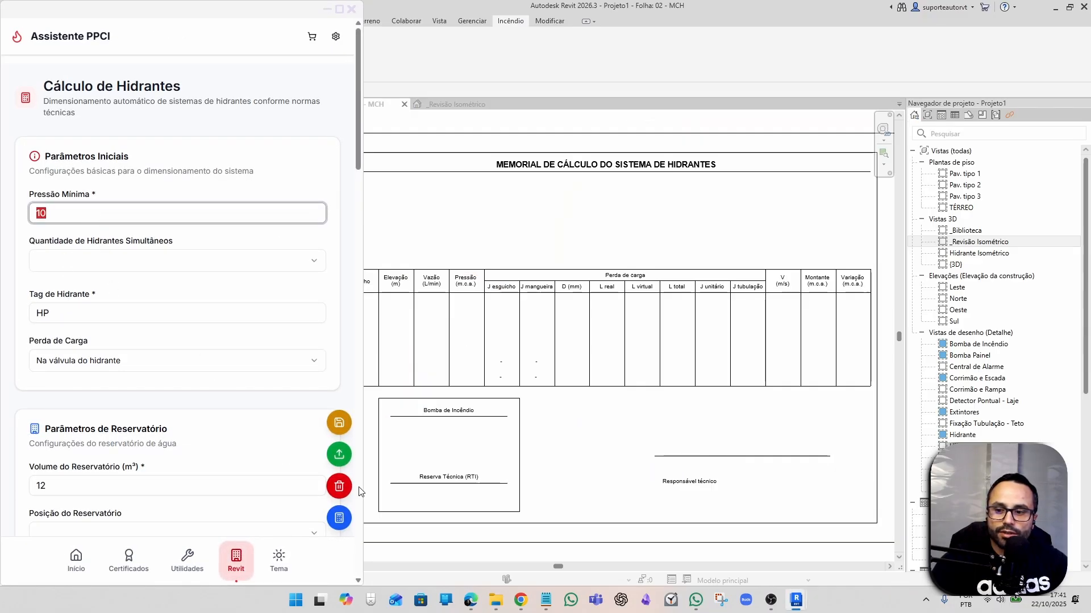
# Load the saved parameters, review them through the form, and calculate the hydrants into the memorial.
pyautogui.click(337, 461)
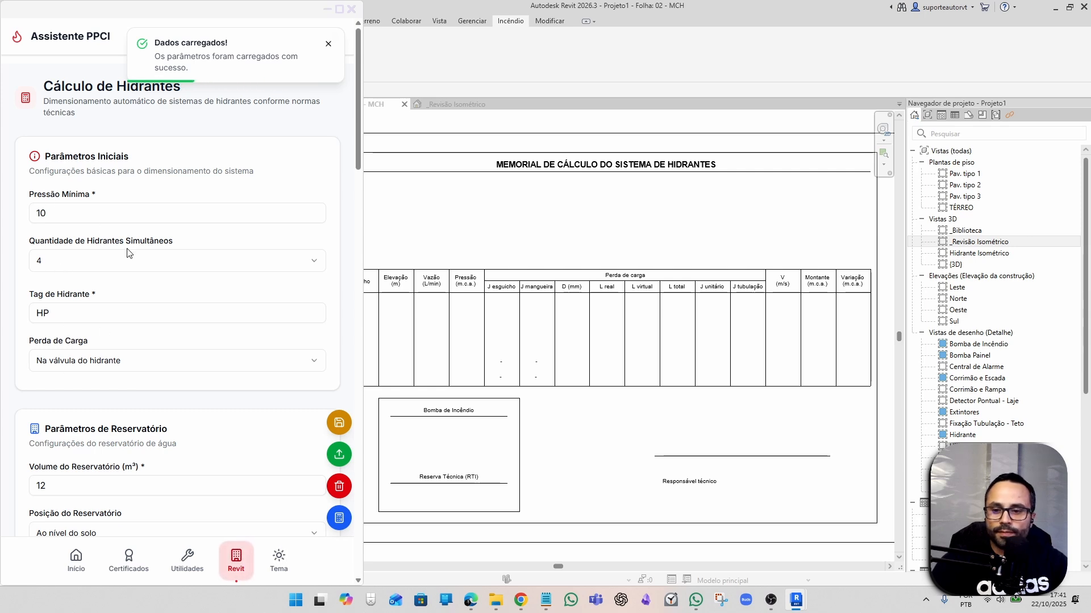
pyautogui.scroll(-8, 130, 253)
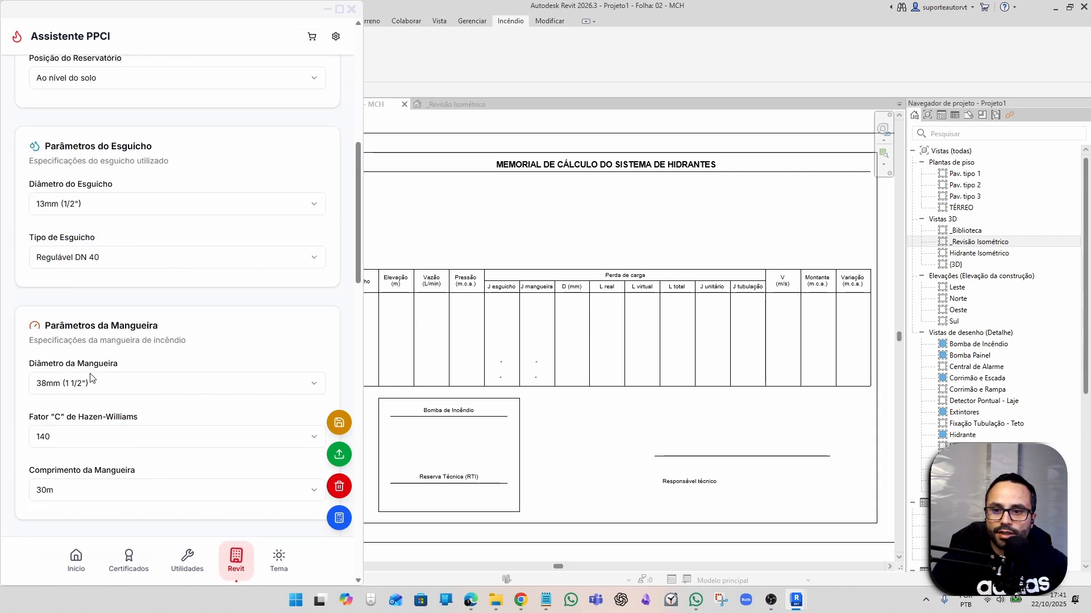
pyautogui.scroll(-10, 91, 378)
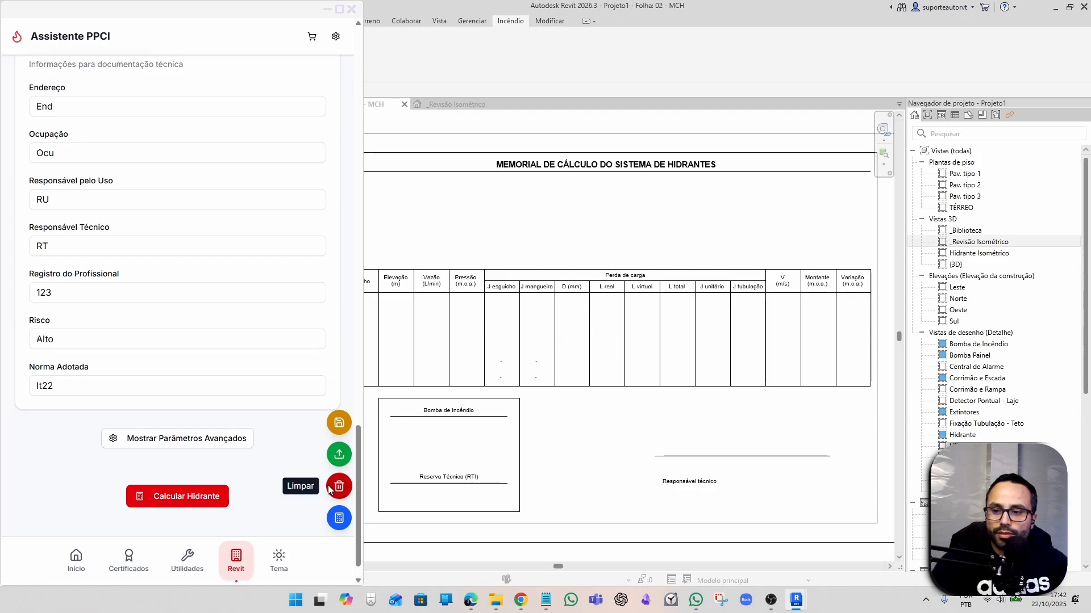
pyautogui.click(339, 521)
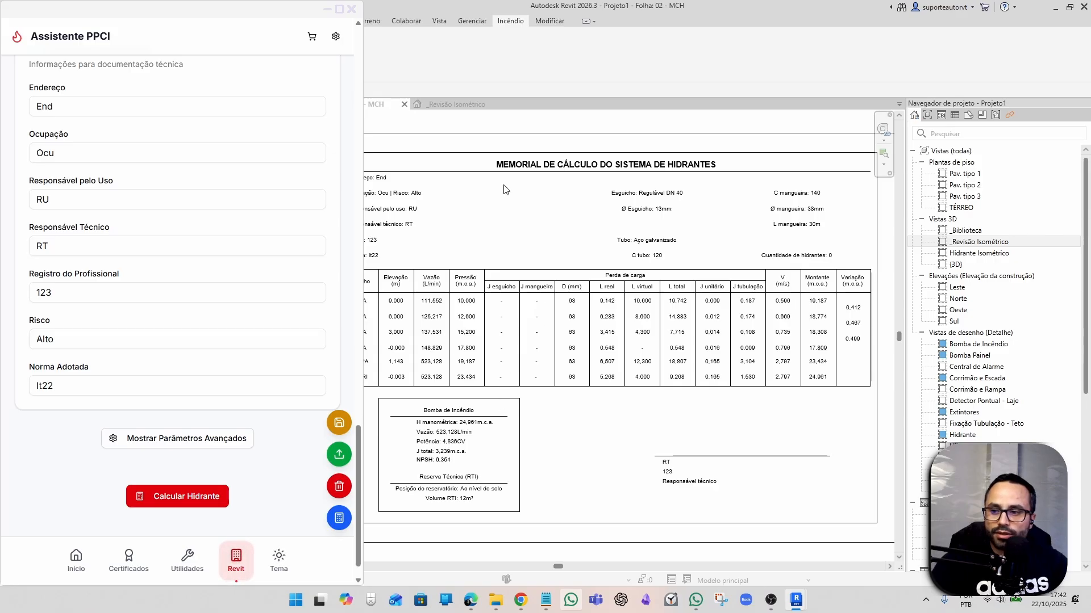
# Clear all data from the hydrant memorial and check the reset form fields.
pyautogui.click(338, 487)
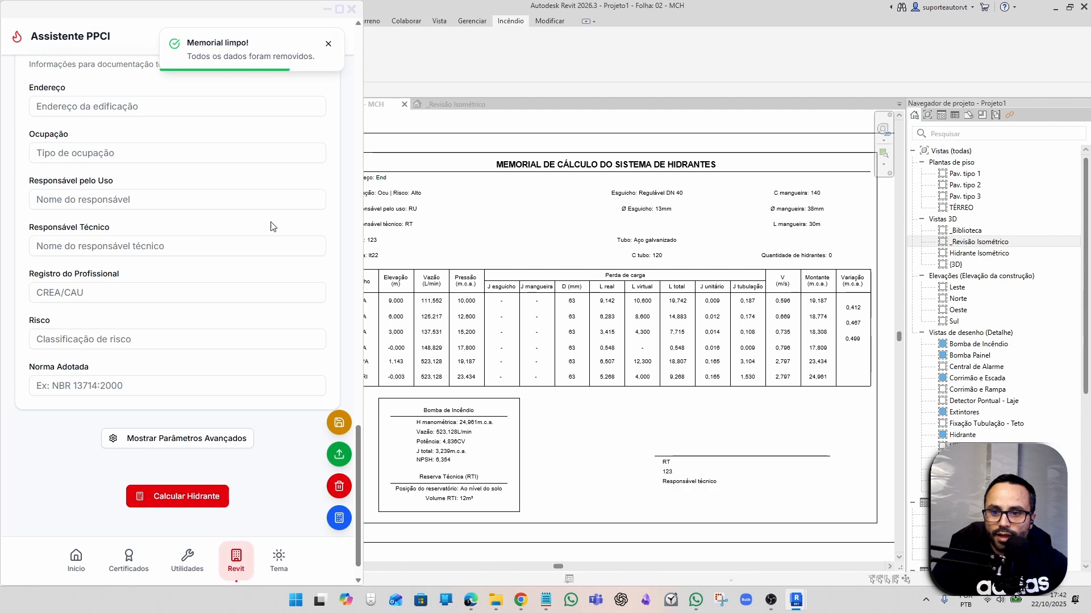
pyautogui.scroll(6, 111, 300)
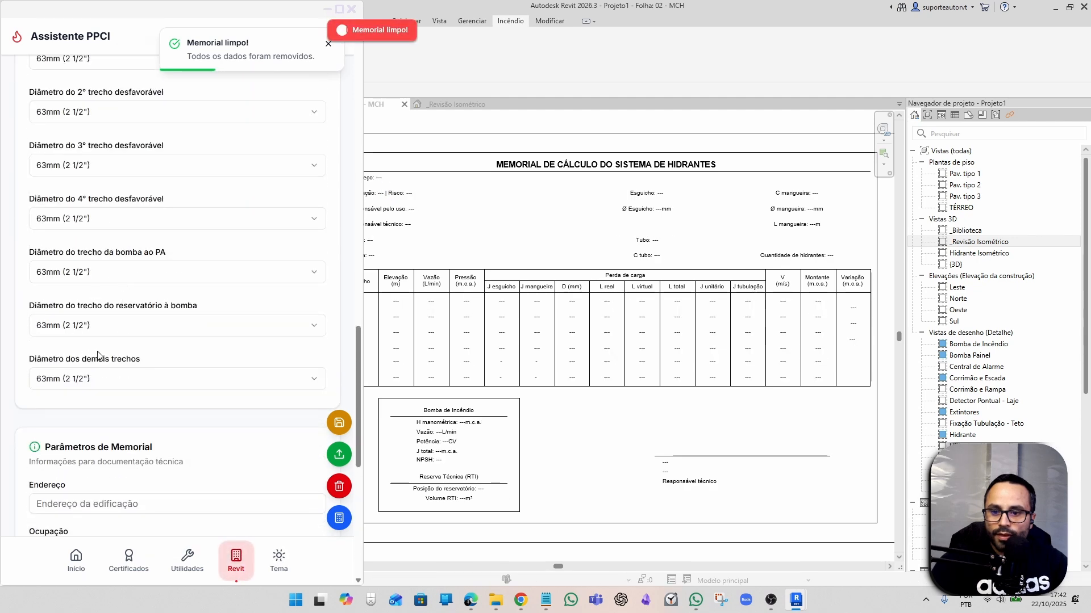
pyautogui.scroll(10, 111, 356)
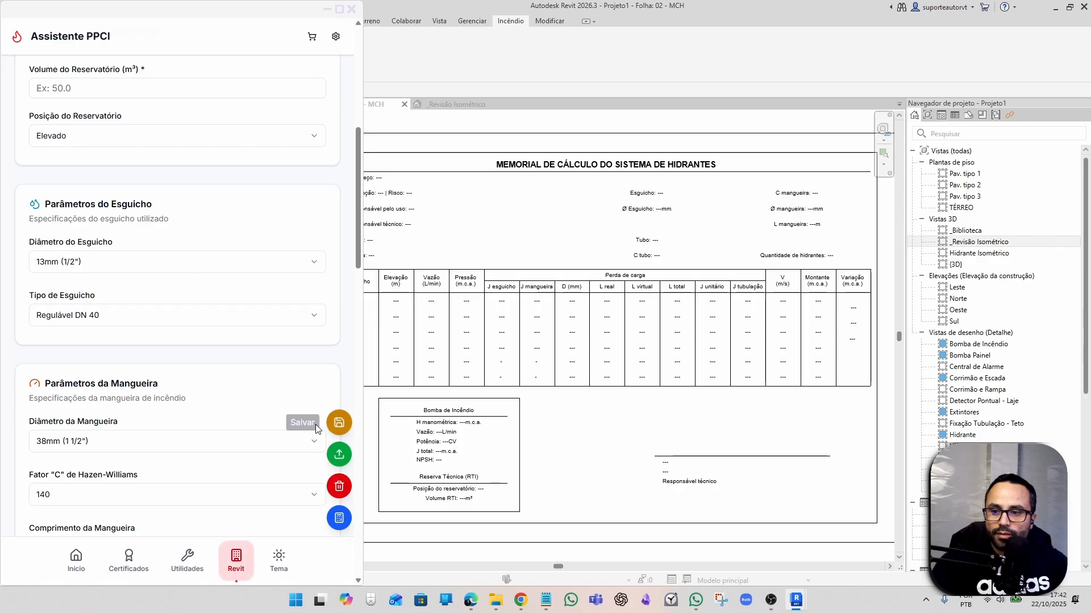
# Load the saved parameters again, recalculate the hydrants and close the assistant.
pyautogui.click(339, 454)
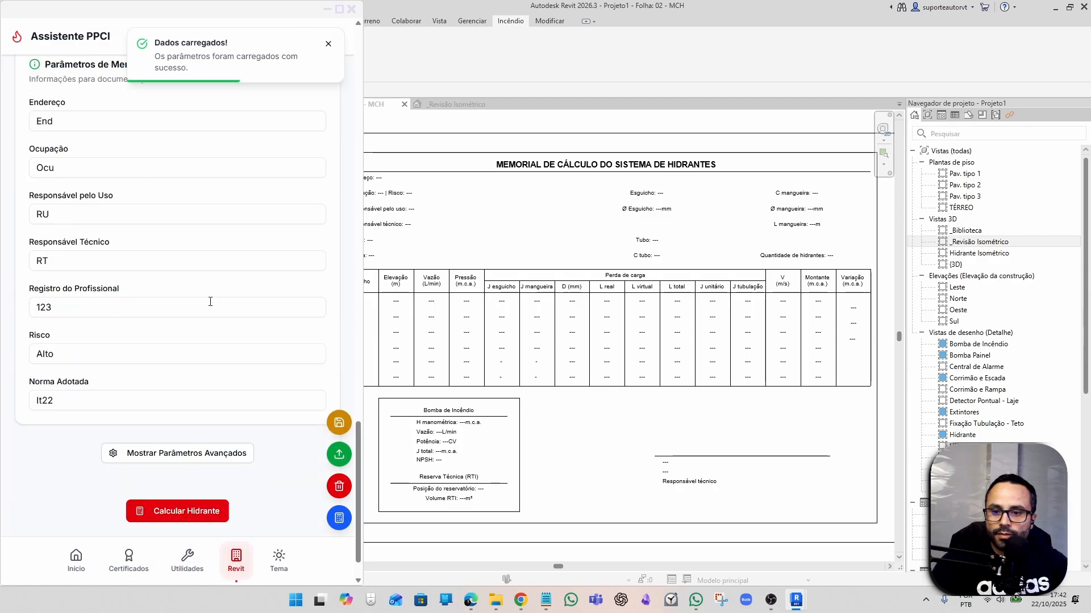
pyautogui.click(339, 518)
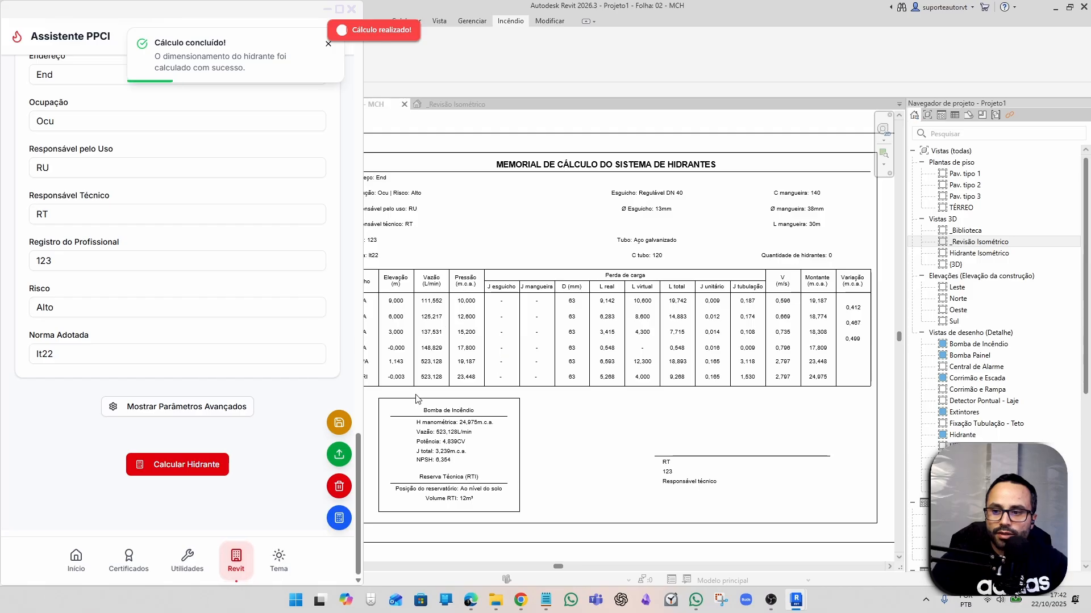
pyautogui.click(355, 14)
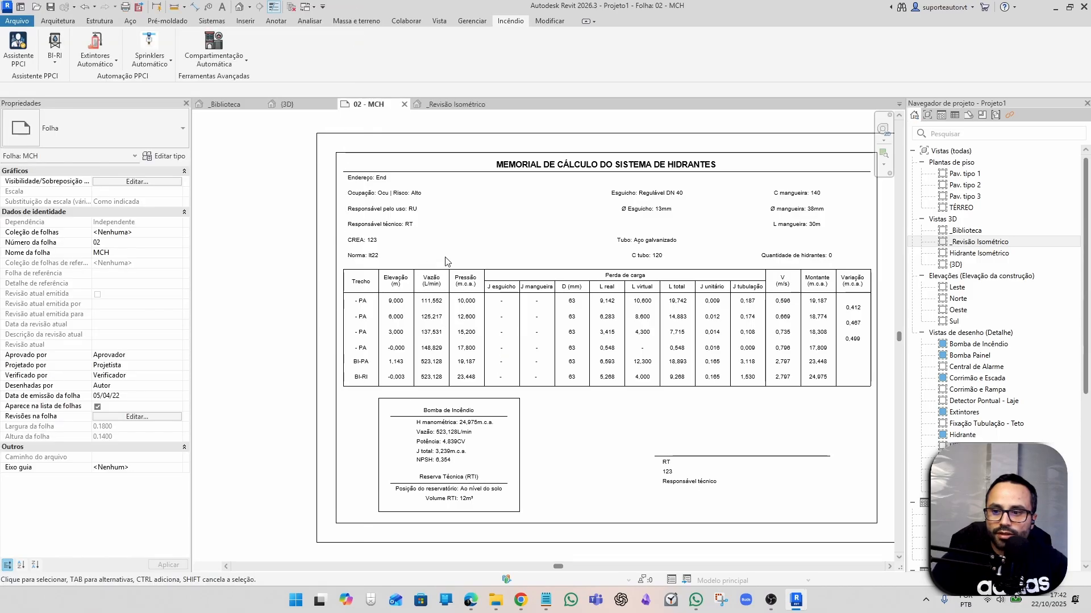
# Examine the calculated memorial sheet, covering the header data, flow, pressure and head-loss columns, and the fire pump and technical reserve data.
pyautogui.moveTo(445, 260); pyautogui.dragTo(301, 238, button='middle')
pyautogui.scroll(3, 362, 234)
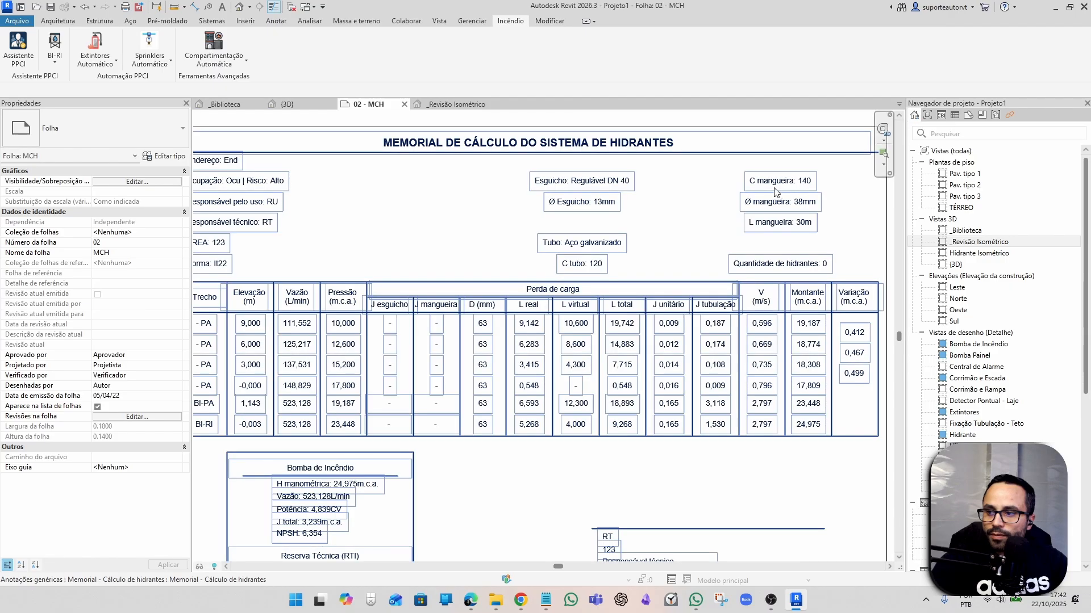
pyautogui.scroll(-1, 798, 201)
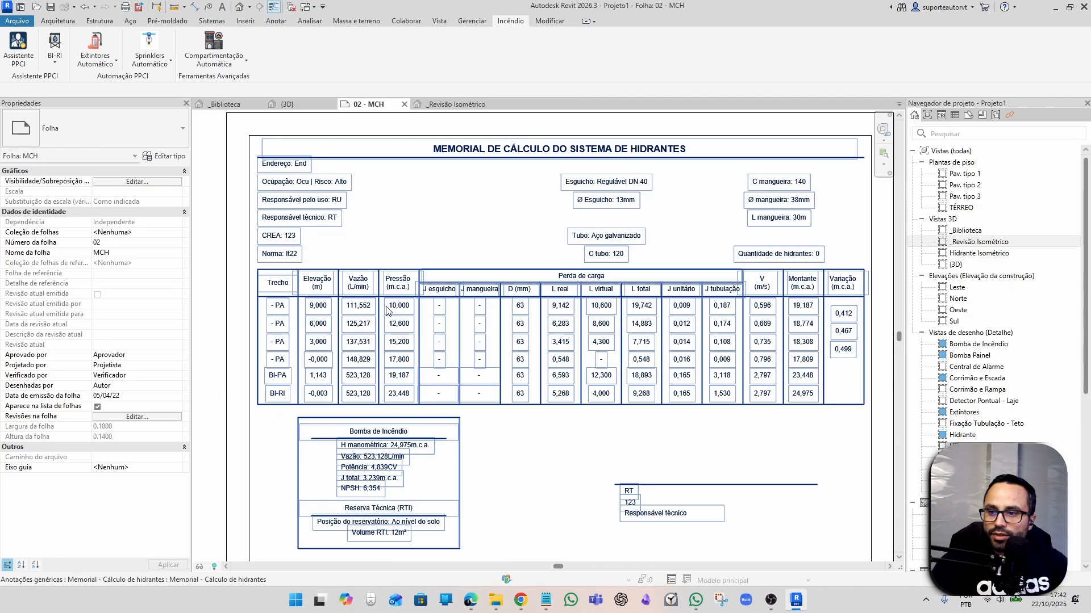
pyautogui.scroll(4, 340, 386)
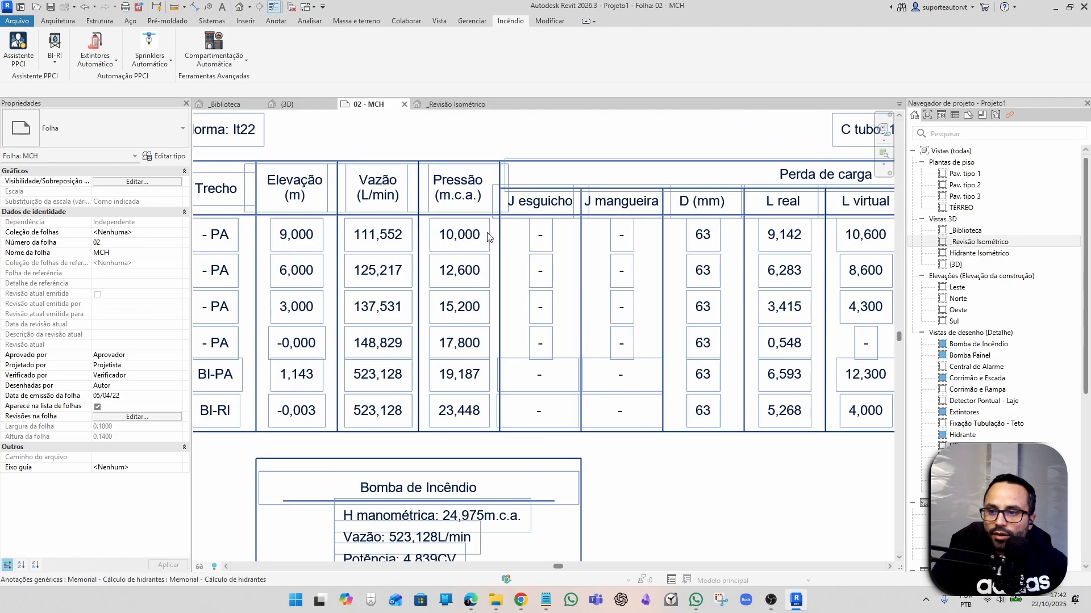
pyautogui.scroll(-2, 495, 295)
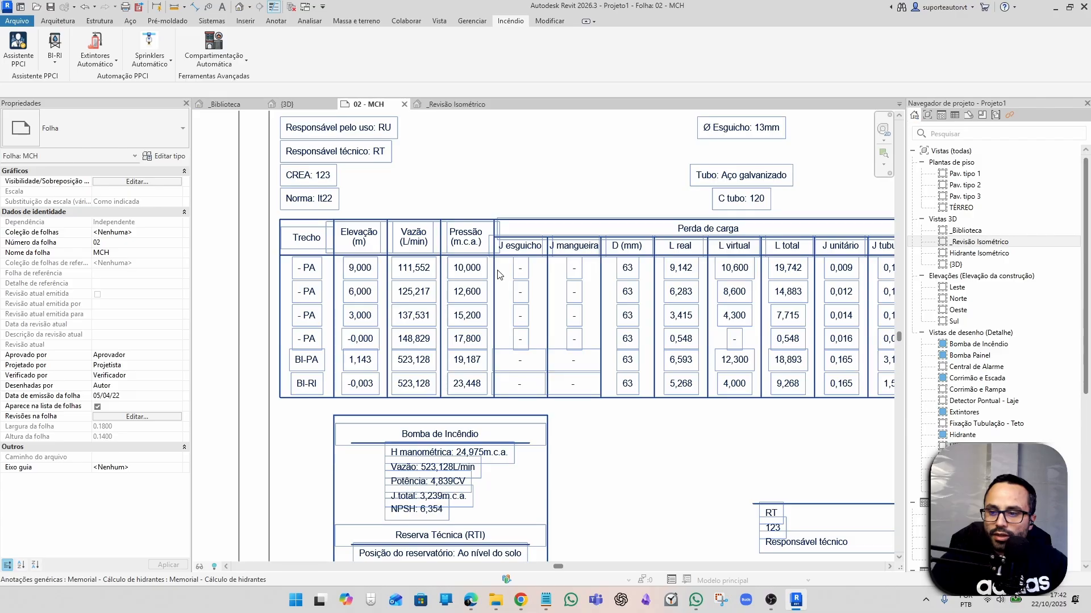
pyautogui.scroll(-1, 498, 292)
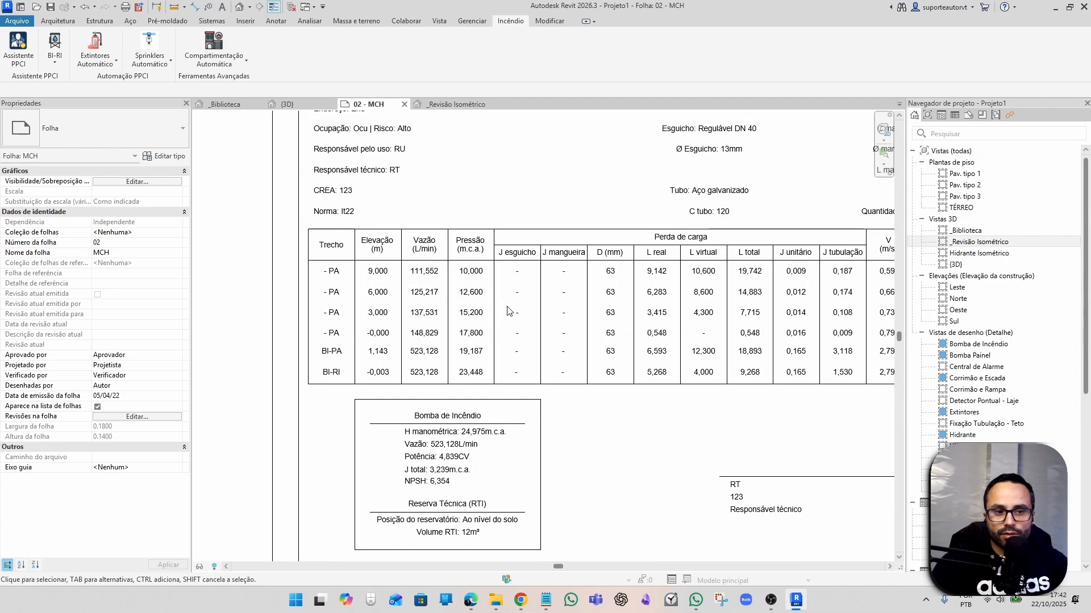
pyautogui.moveTo(507, 343); pyautogui.dragTo(472, 346, button='middle')
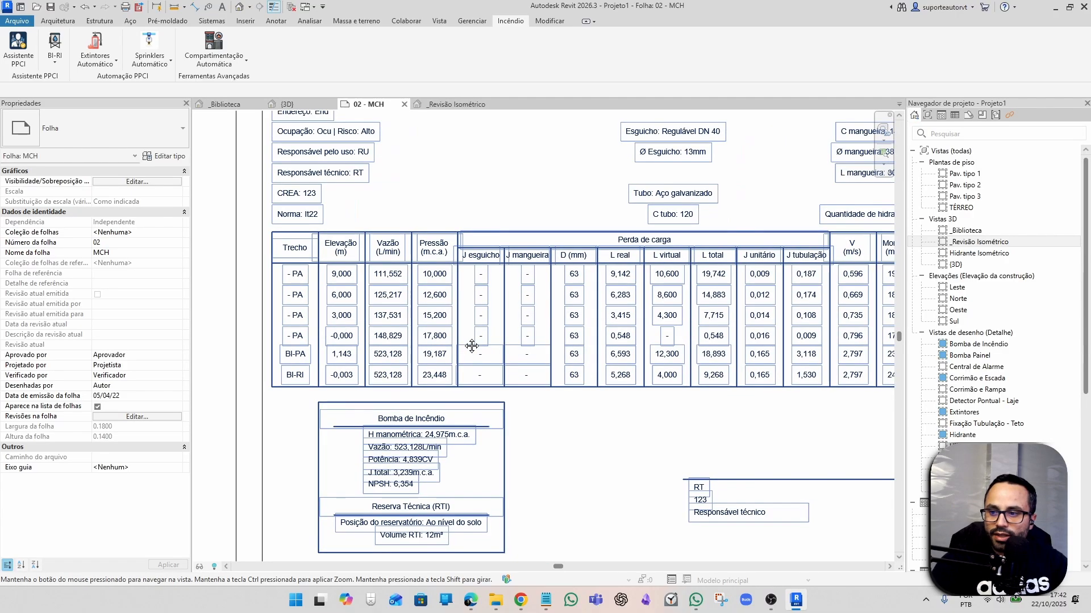
pyautogui.scroll(-1, 502, 318)
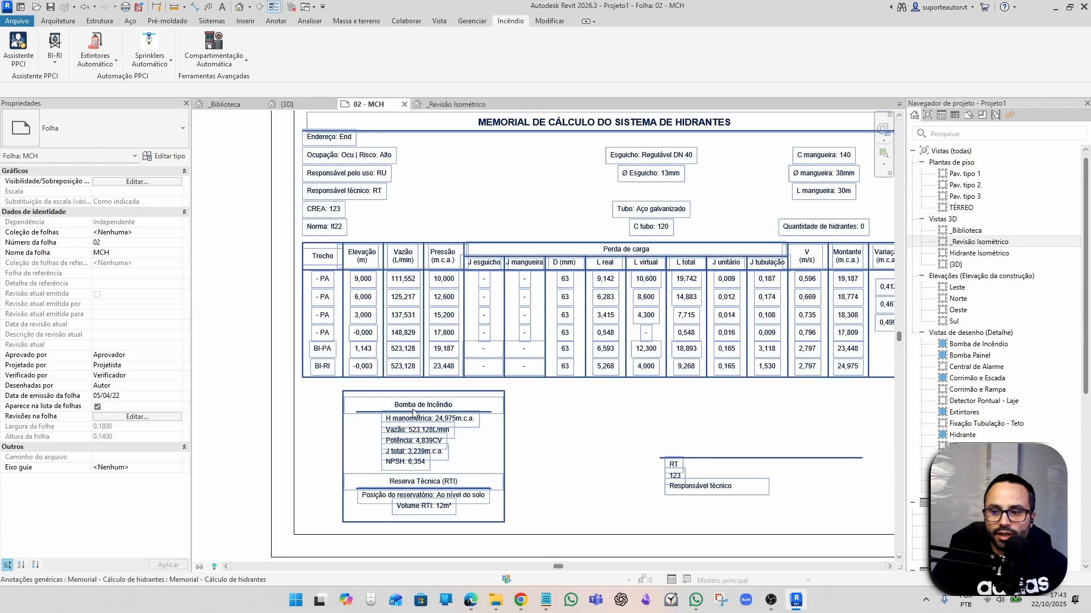
pyautogui.scroll(4, 423, 429)
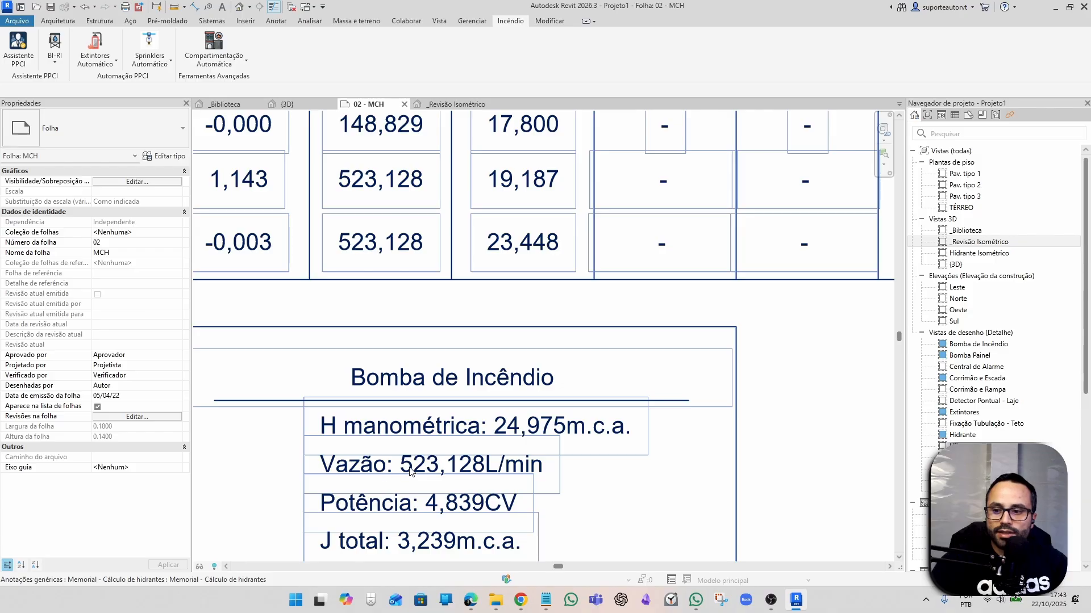
pyautogui.scroll(-4, 449, 474)
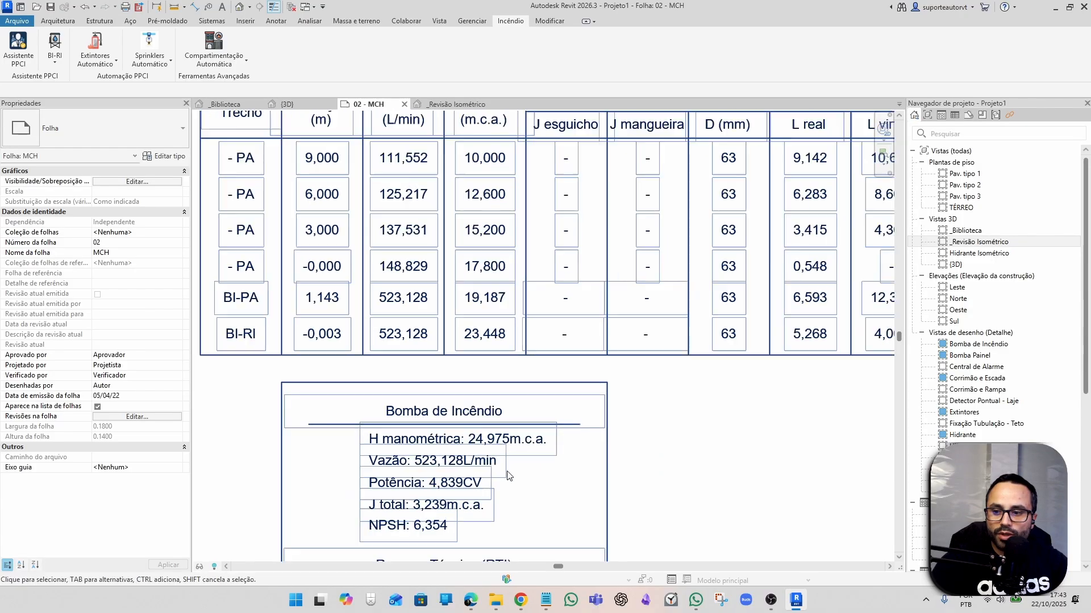
pyautogui.scroll(-5, 518, 476)
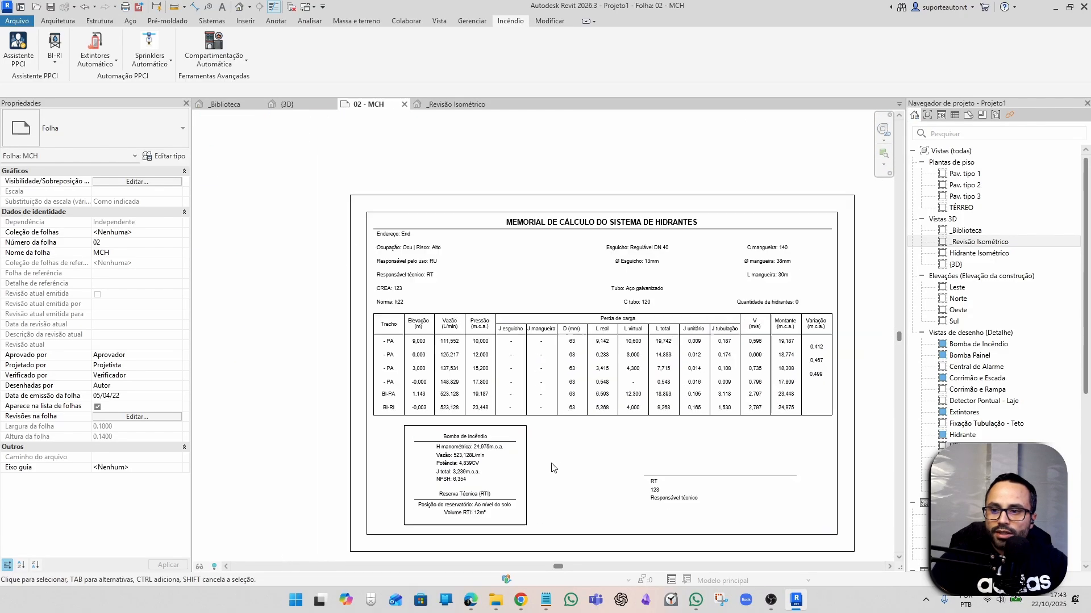
pyautogui.scroll(5, 551, 469)
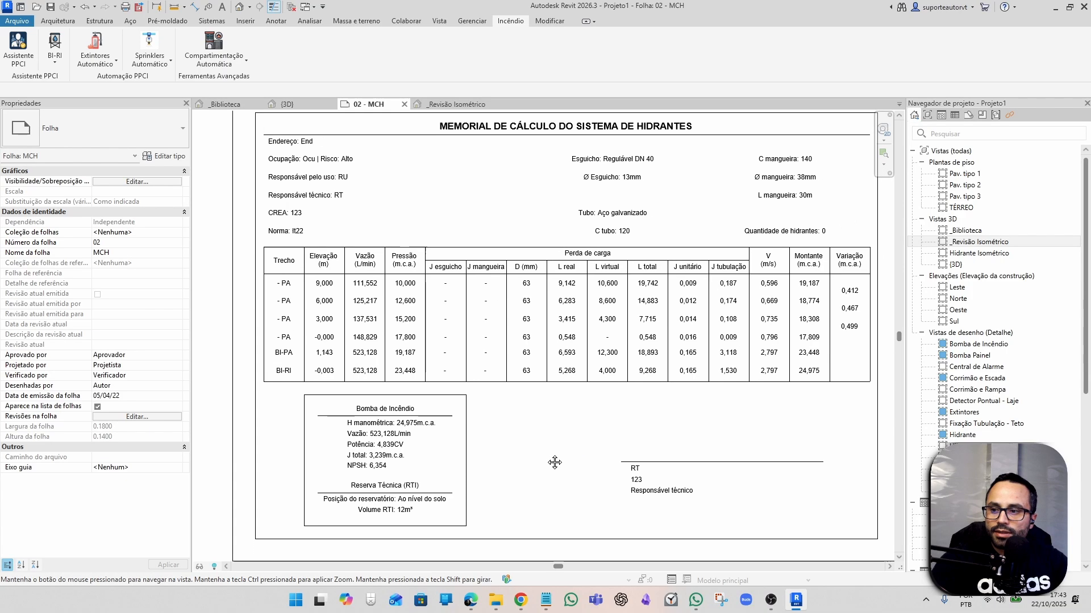
pyautogui.moveTo(547, 461); pyautogui.dragTo(574, 462, button='middle')
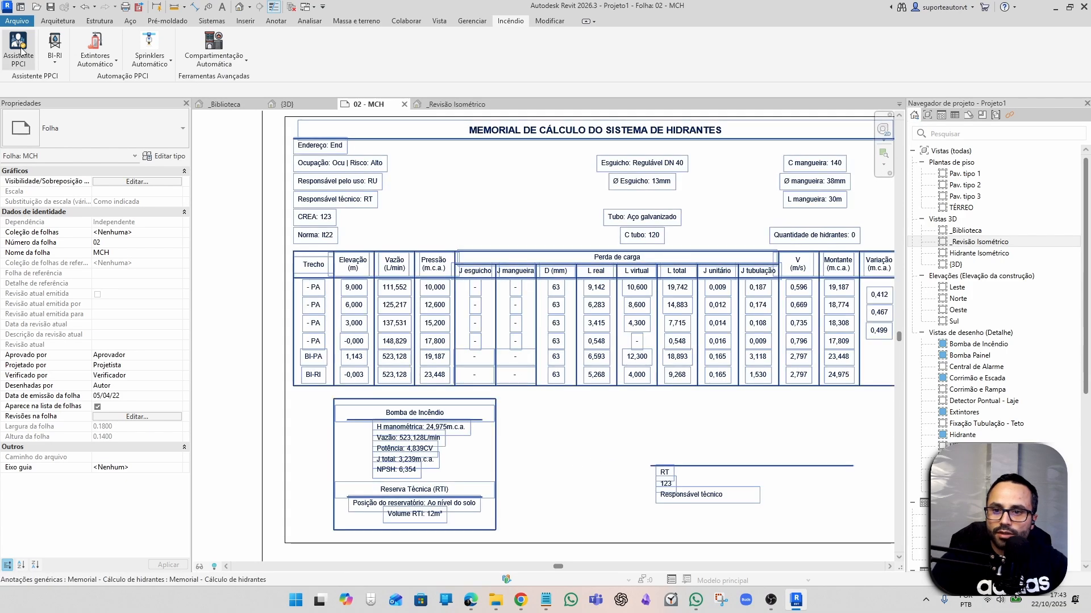
# Reopen the hydrant calculation form in Assistente PPCI and load the saved parameters.
pyautogui.click(32, 67)
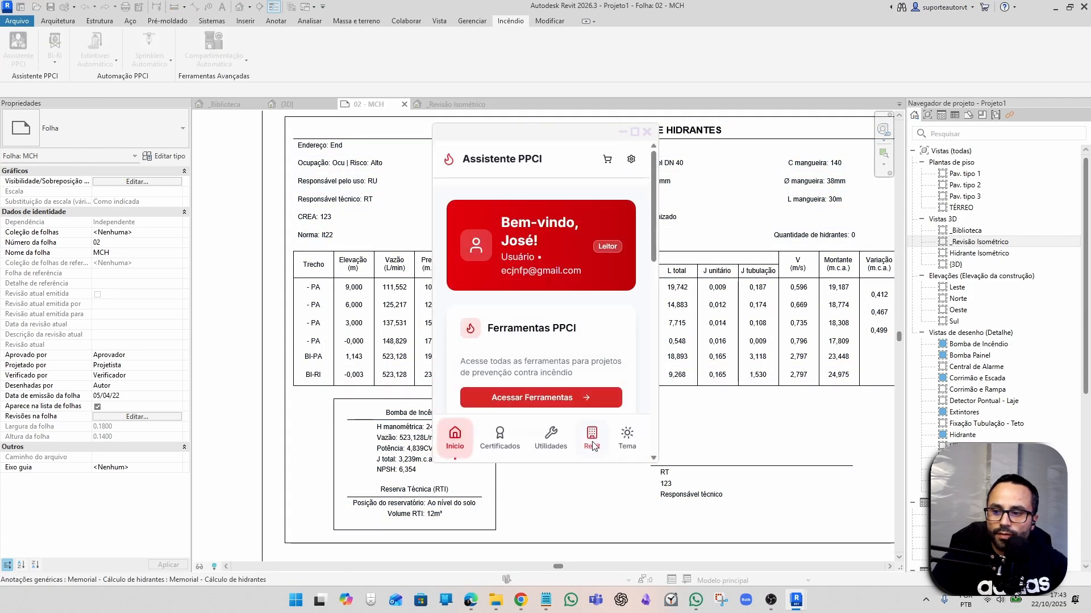
pyautogui.click(591, 436)
pyautogui.scroll(-5, 563, 351)
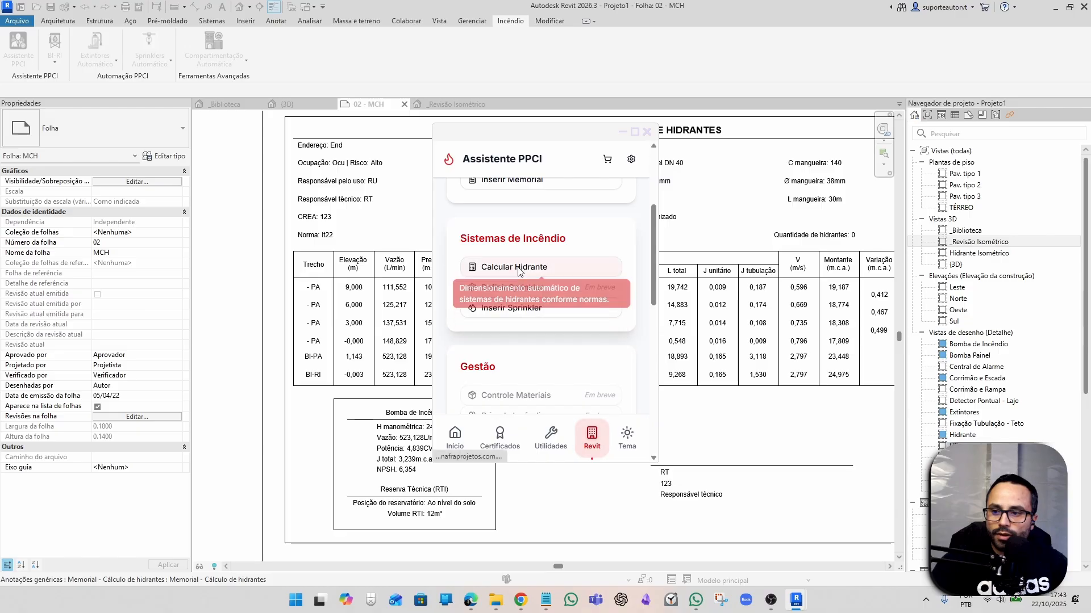
pyautogui.click(520, 270)
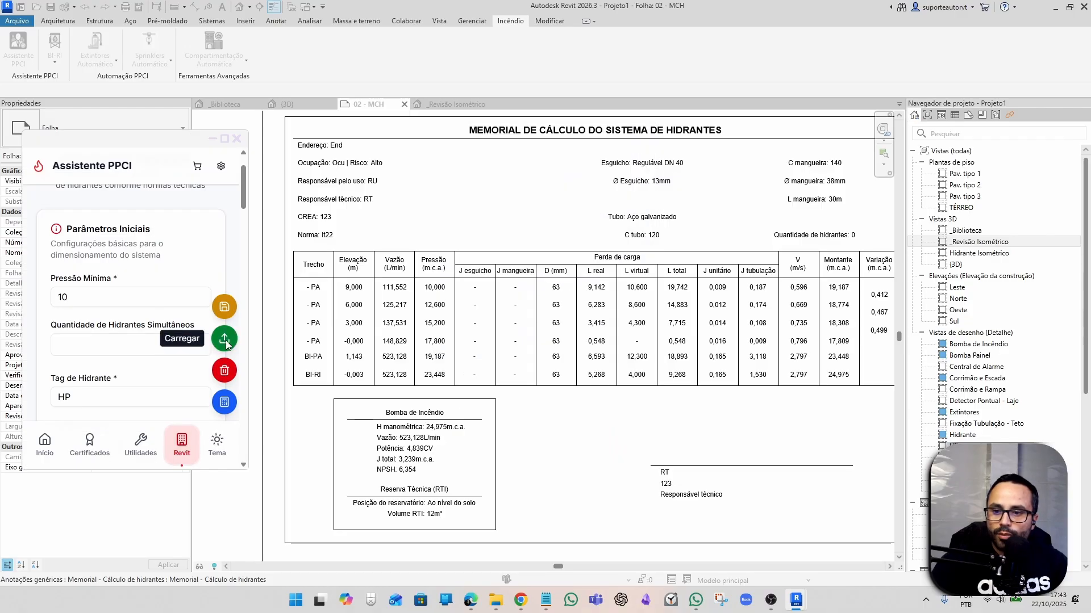
pyautogui.click(224, 339)
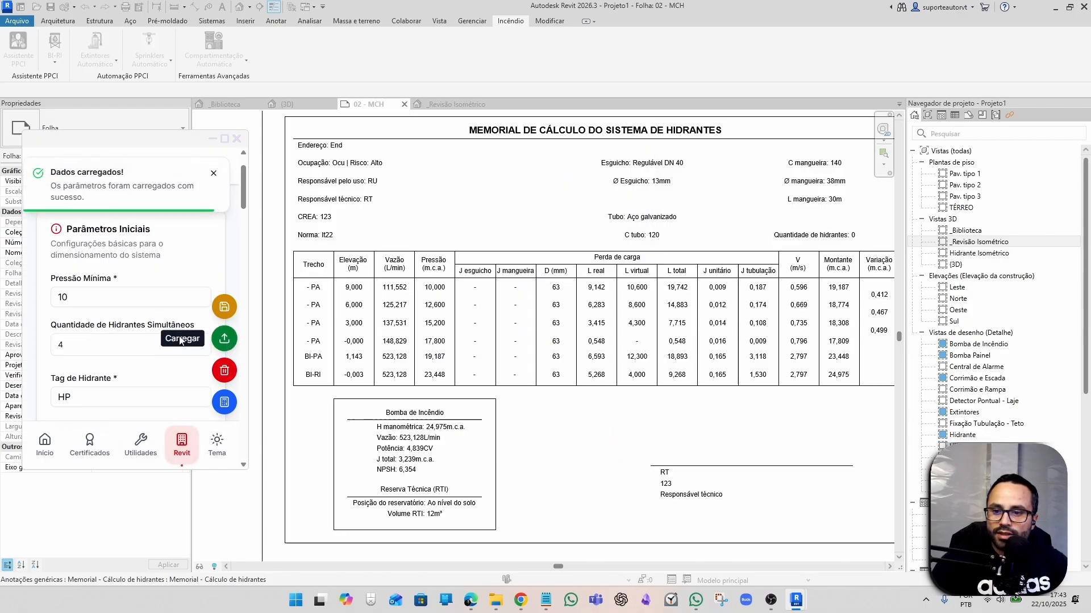
# Set the number of simultaneous hydrants to 2, recalculate the memorial and close the assistant.
pyautogui.click(84, 345)
pyautogui.click(90, 391)
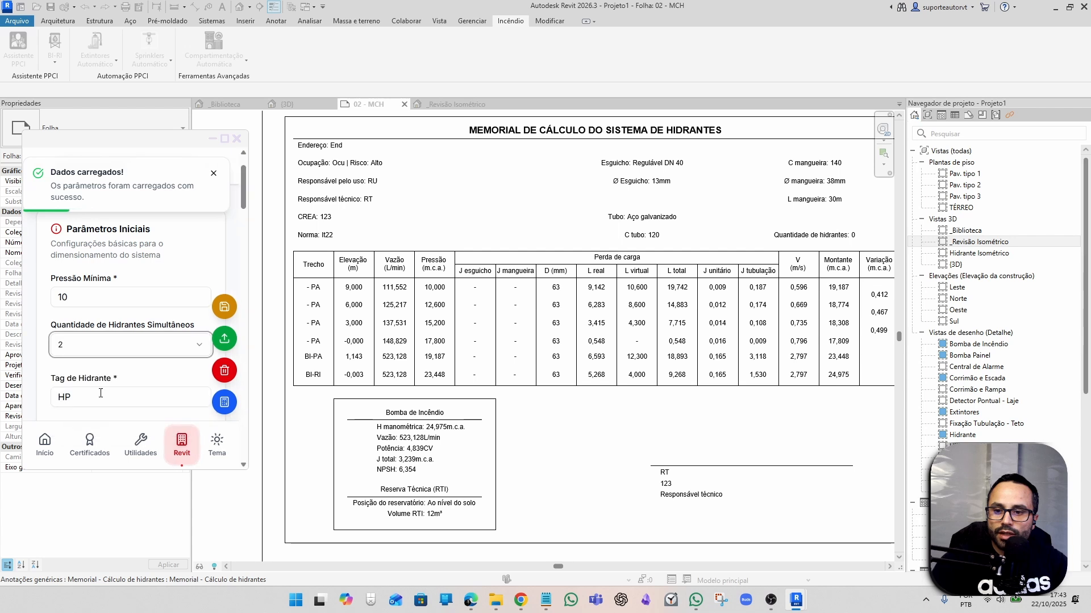
pyautogui.click(224, 402)
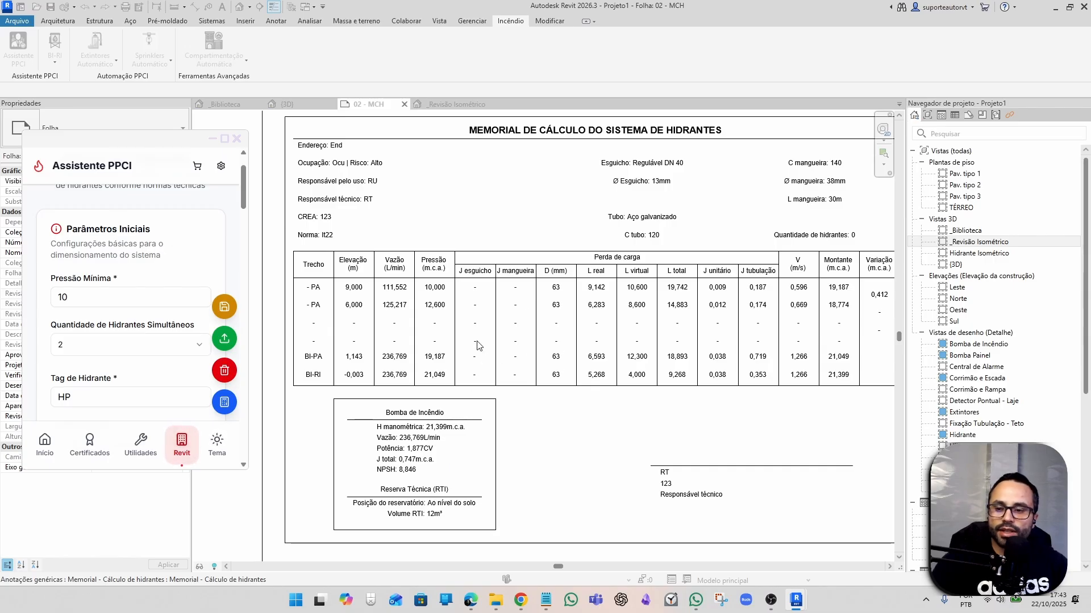
pyautogui.click(238, 146)
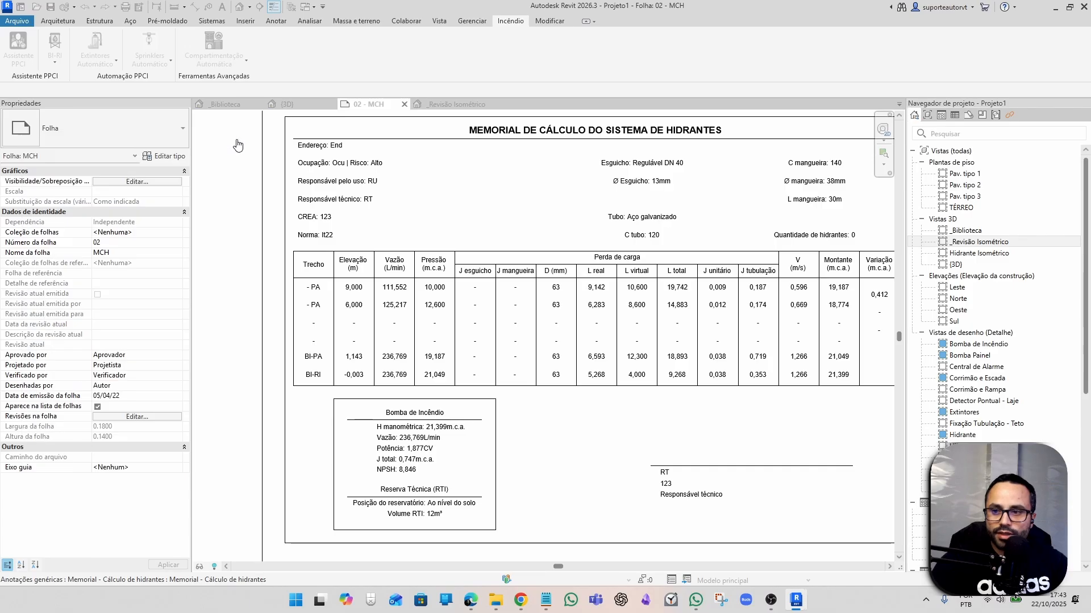
# Check the recalculated memorial sheet's table and fire pump data against the building's 3D view and the hydrant network's isometric view.
pyautogui.click(309, 106)
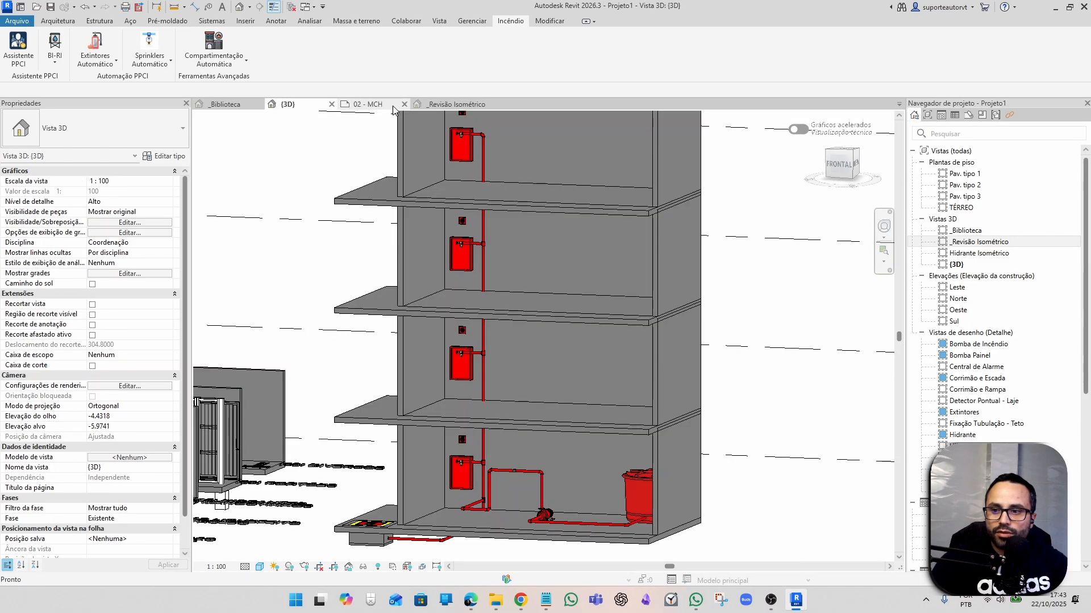
pyautogui.click(458, 104)
pyautogui.scroll(-2, 482, 412)
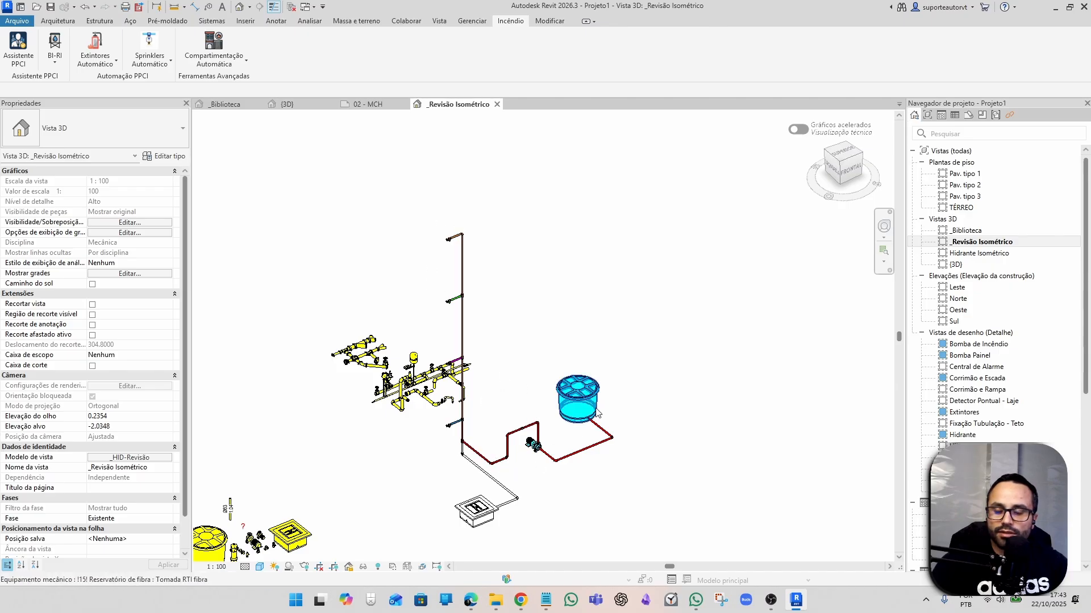
pyautogui.click(375, 104)
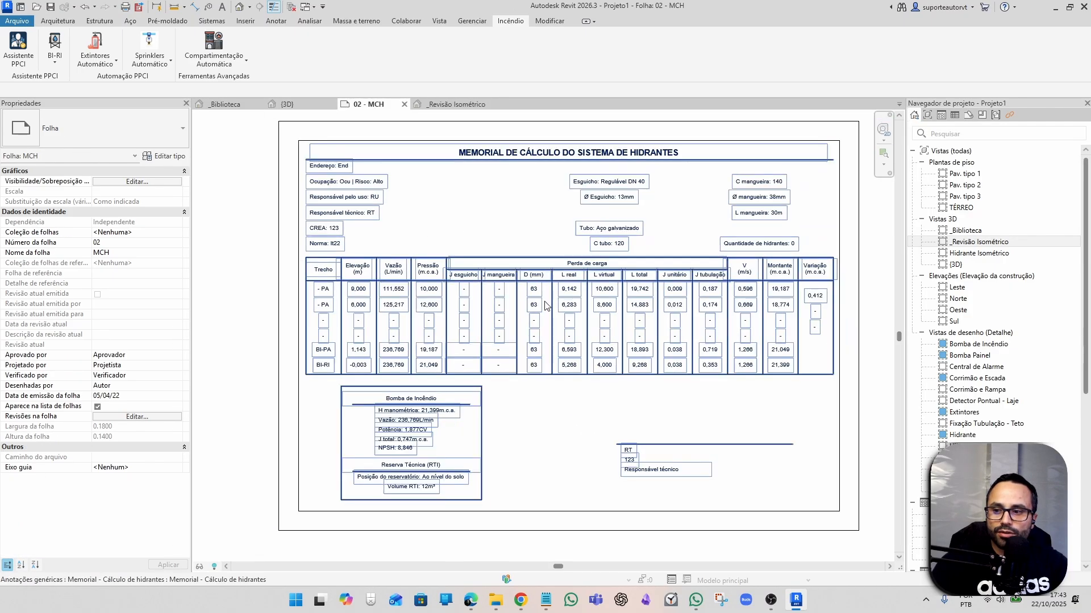
pyautogui.scroll(2, 534, 396)
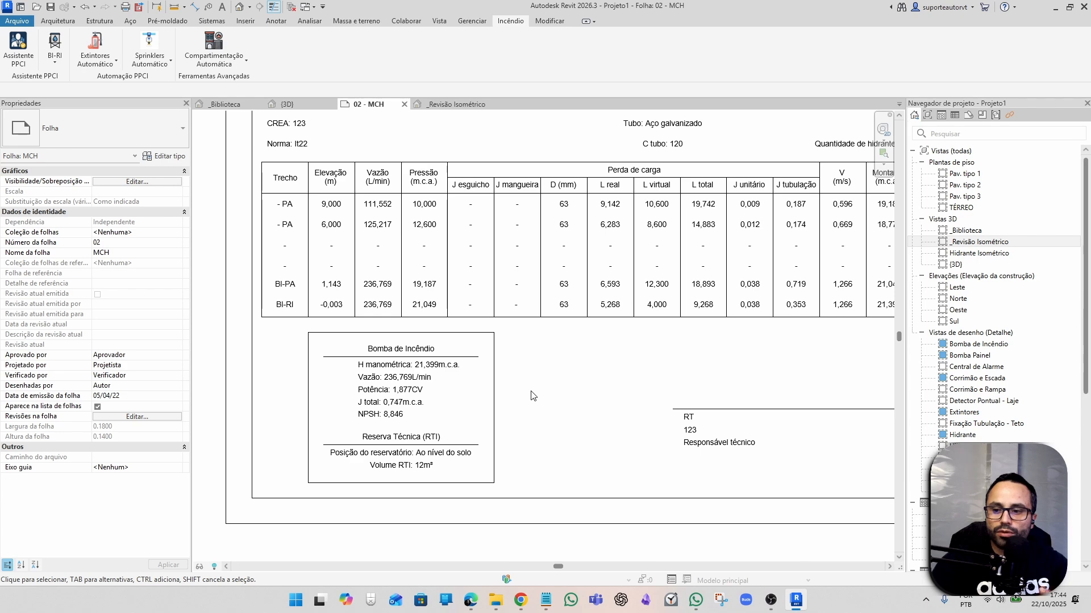
pyautogui.scroll(-3, 538, 388)
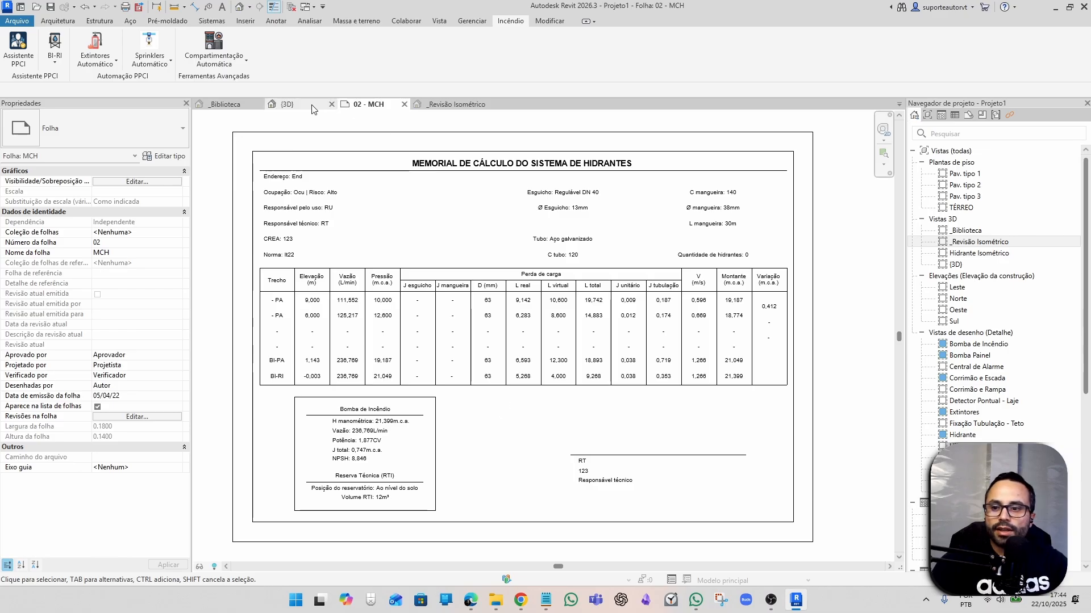
# Review the Revit tools offered in Assistente PPCI, covering fire systems, management and utilities, and close the assistant.
pyautogui.click(19, 50)
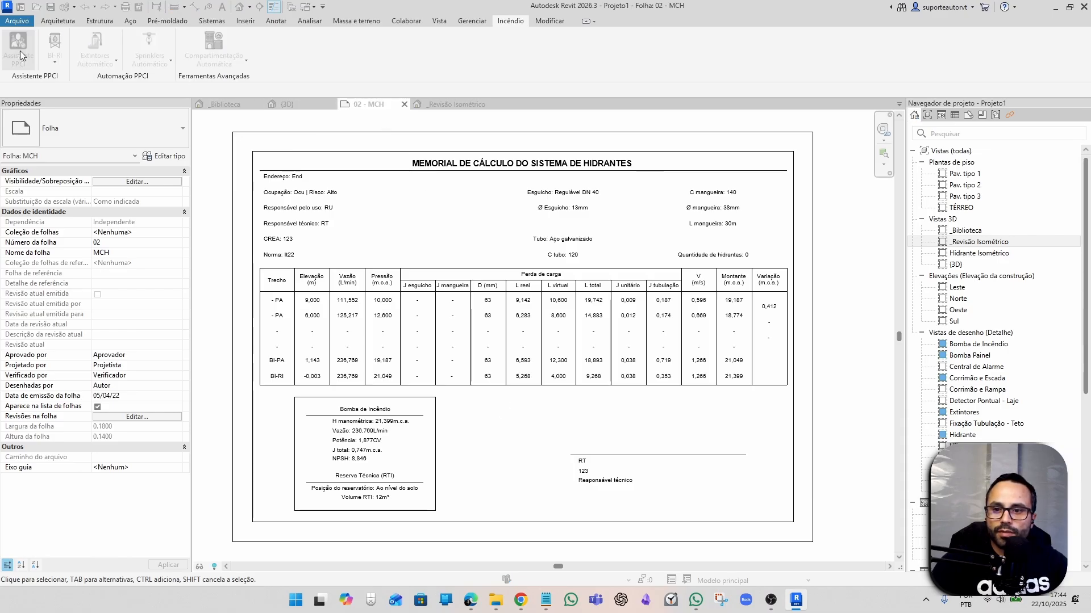
pyautogui.scroll(-1, 573, 404)
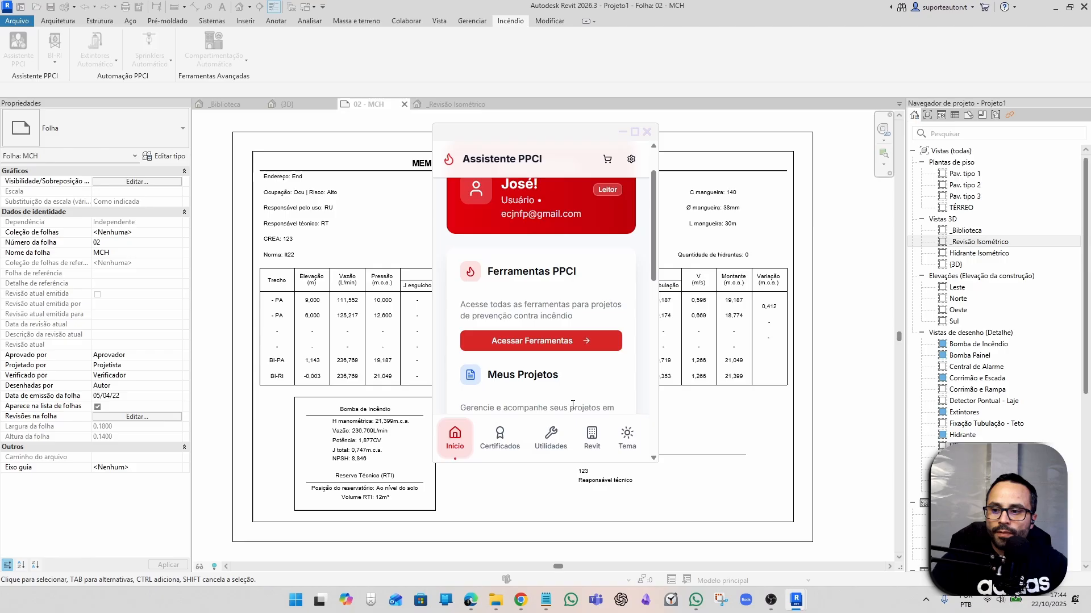
pyautogui.click(592, 440)
pyautogui.scroll(-3, 557, 286)
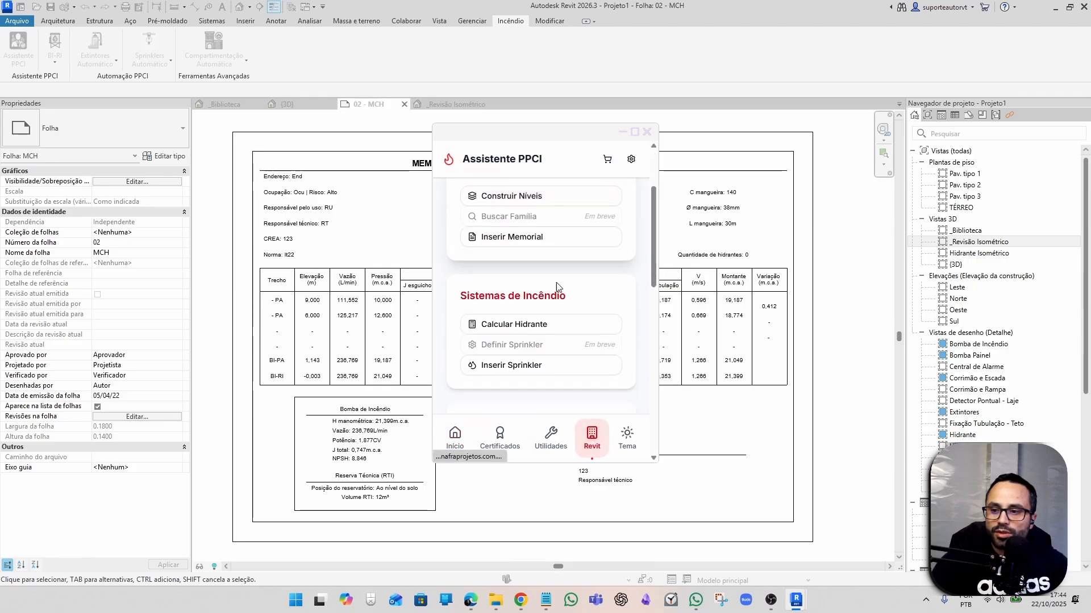
pyautogui.moveTo(544, 242)
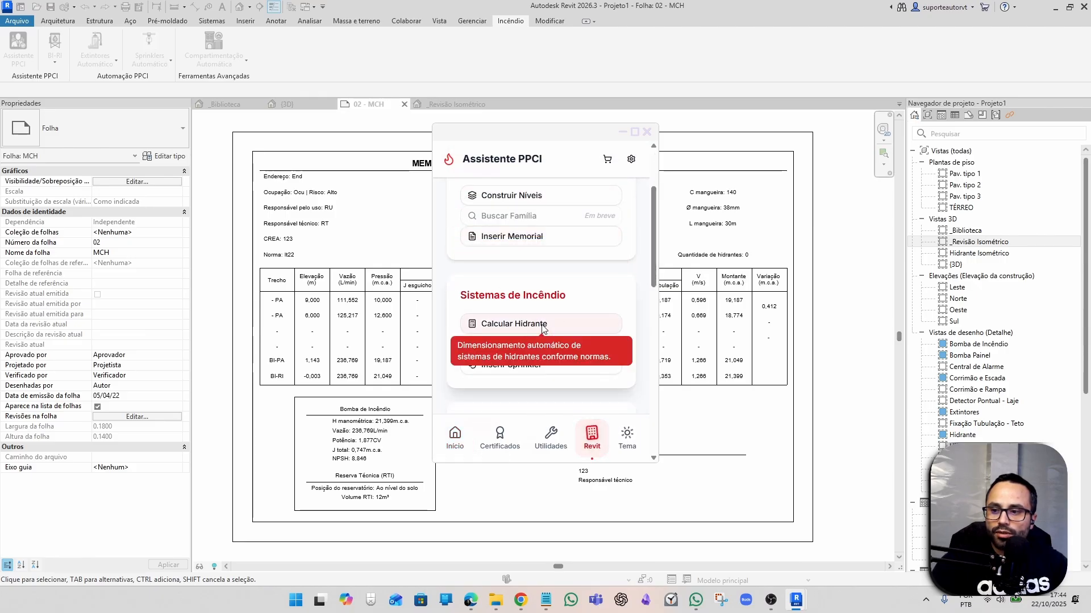
pyautogui.scroll(-3, 529, 324)
pyautogui.scroll(1, 529, 255)
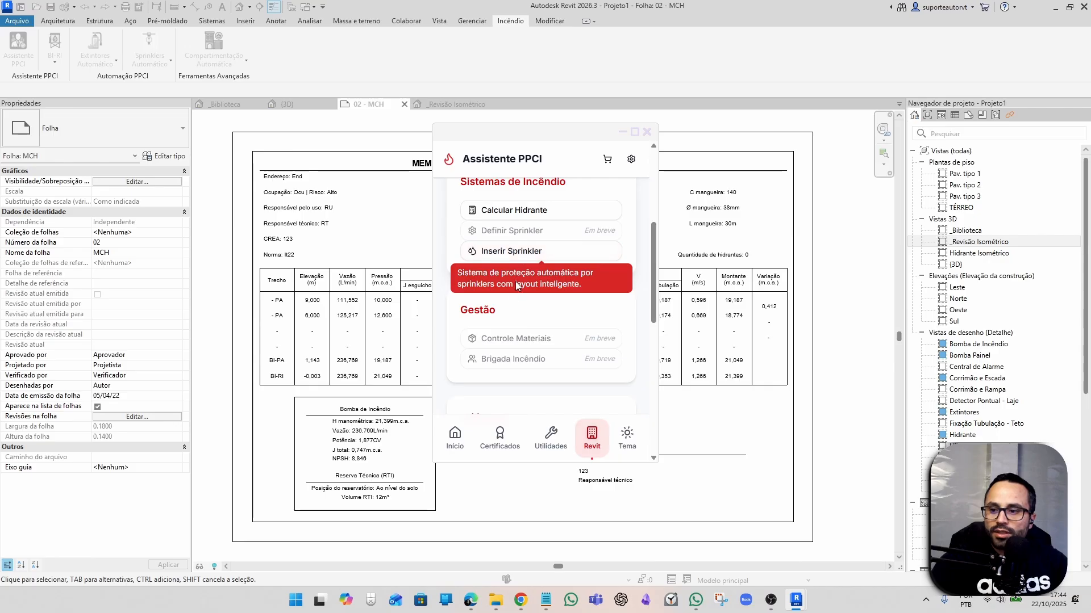
pyautogui.scroll(-6, 540, 301)
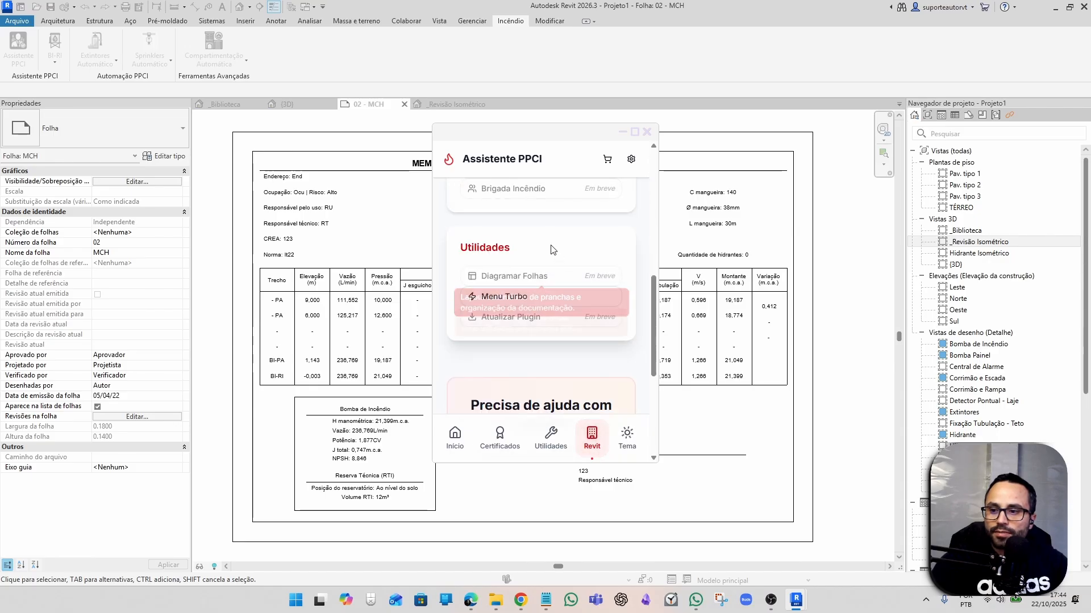
pyautogui.scroll(5, 537, 279)
pyautogui.scroll(1, 536, 279)
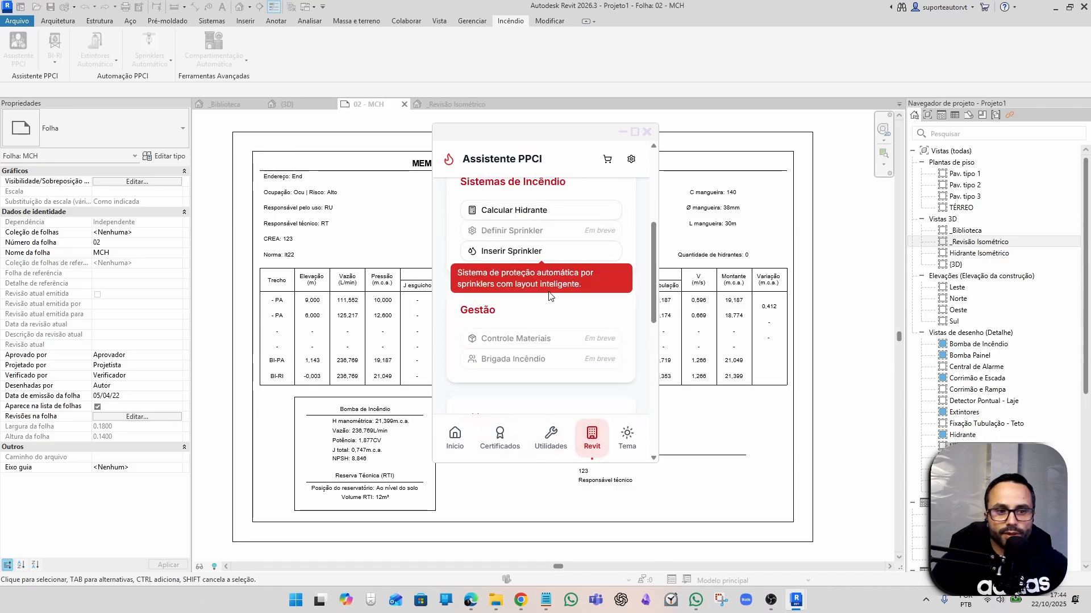
pyautogui.click(651, 137)
pyautogui.click(302, 104)
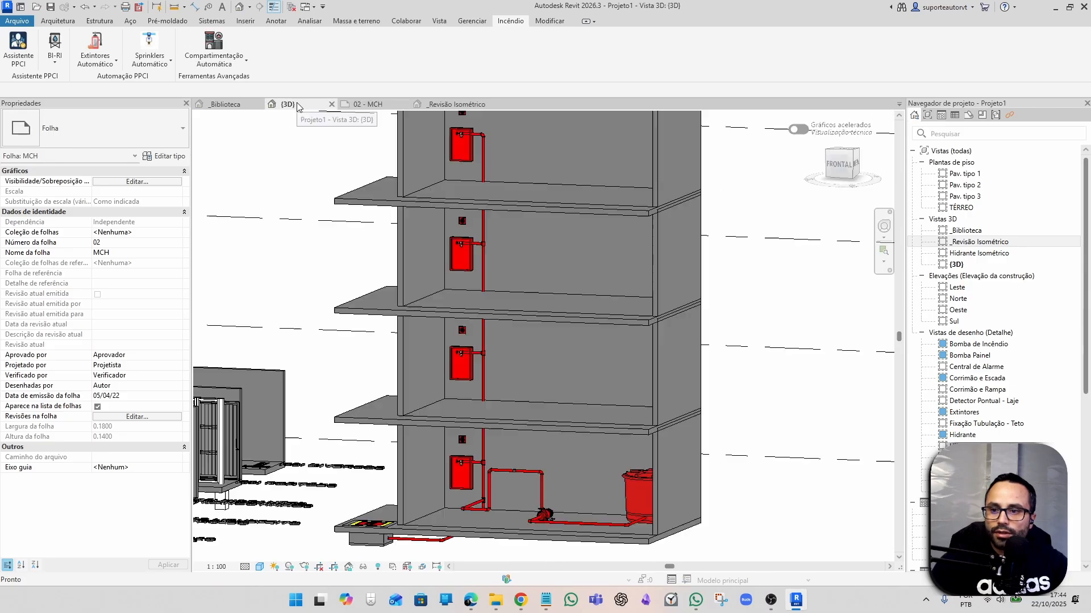
pyautogui.scroll(-3, 539, 307)
pyautogui.scroll(1, 539, 307)
pyautogui.moveTo(539, 307); pyautogui.dragTo(608, 279, button='middle')
pyautogui.scroll(-3, 397, 335)
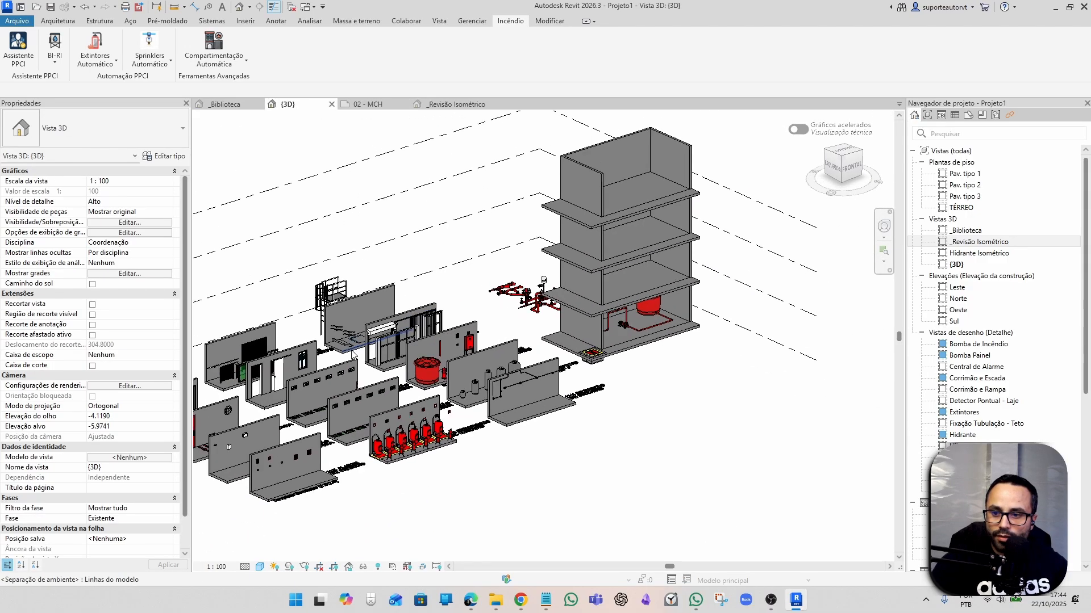
pyautogui.keyDown('shift'); pyautogui.moveTo(270, 373); pyautogui.dragTo(342, 182, button='middle'); pyautogui.keyUp('shift')
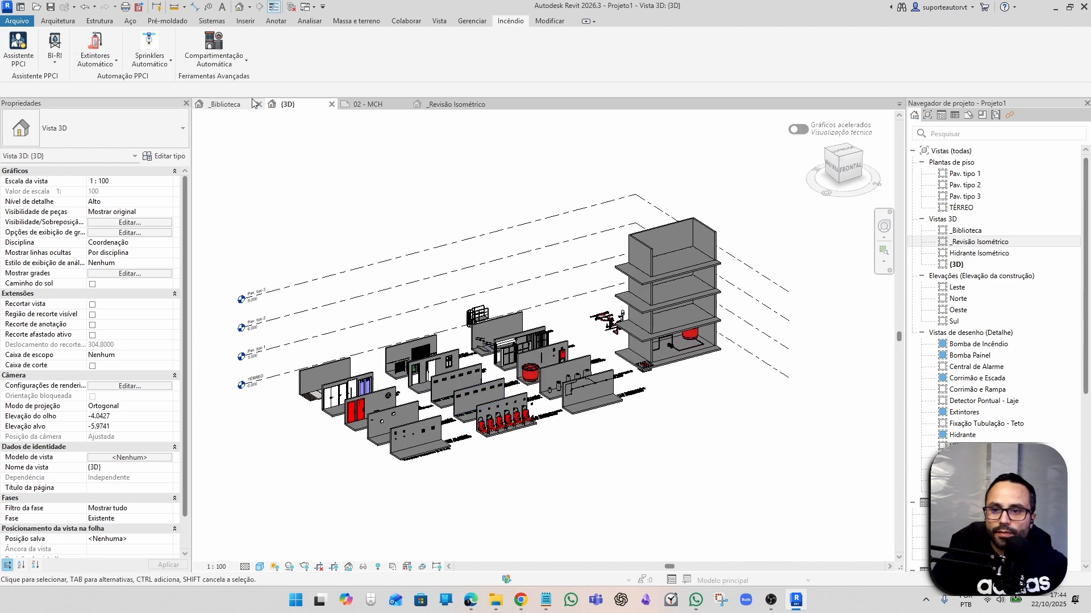
# Draw a rectangle of 15 cm basic walls, about 12.85 by 8.85 m, in the empty area above the library items on the TÉRREO plan.
pyautogui.click(57, 21)
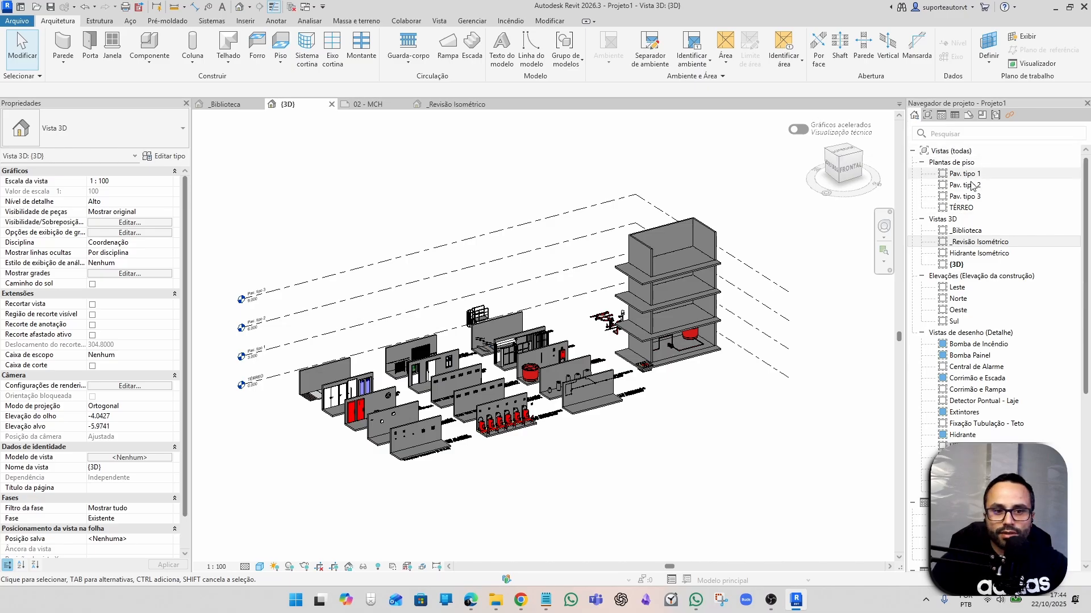
pyautogui.doubleClick(961, 208)
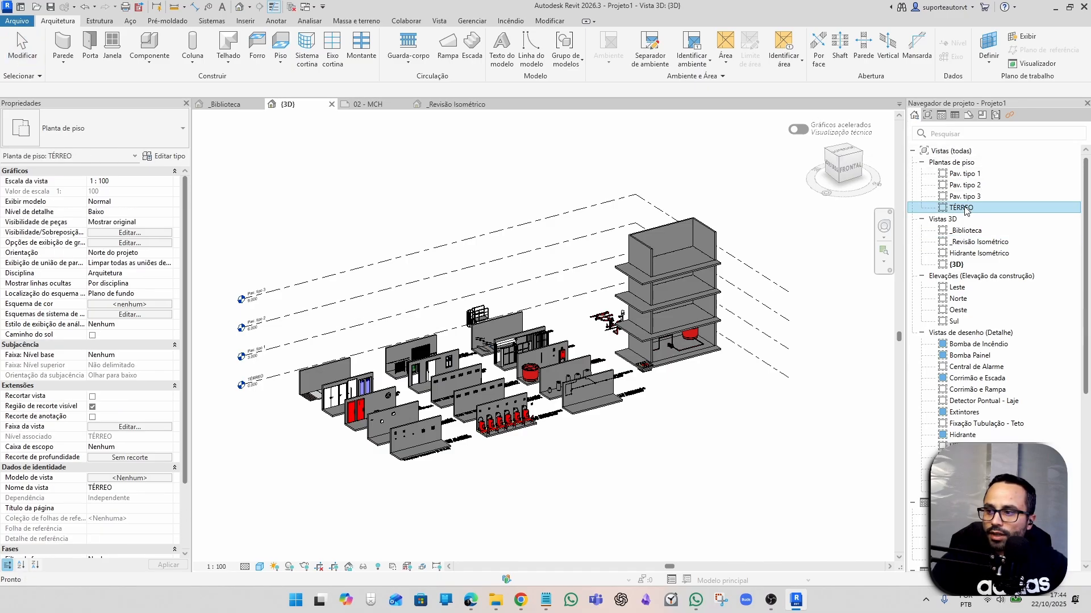
pyautogui.scroll(5, 437, 305)
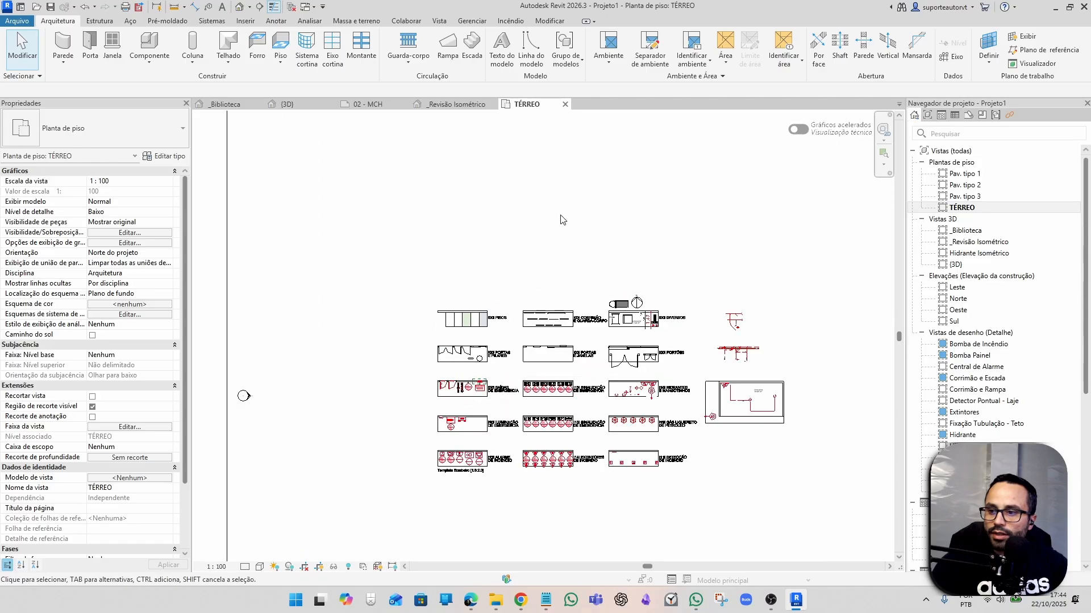
pyautogui.click(73, 44)
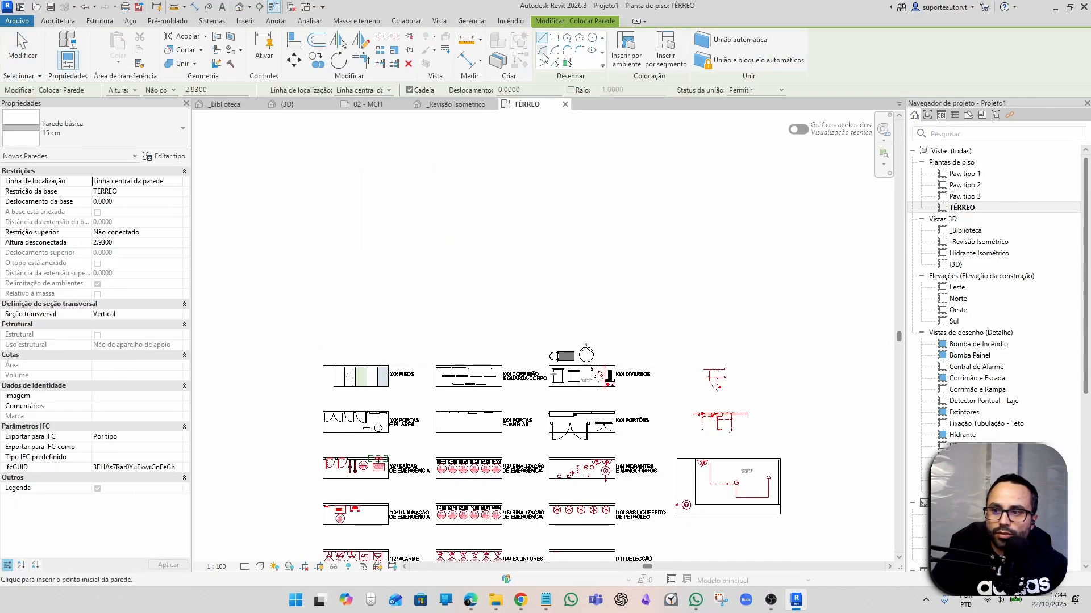
pyautogui.click(559, 40)
pyautogui.click(374, 201)
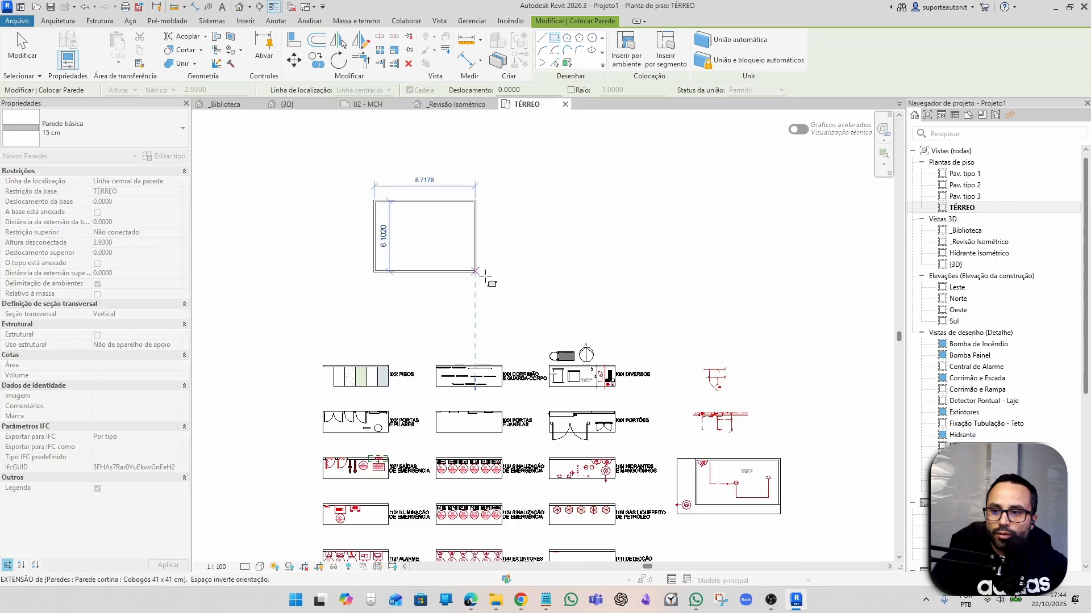
pyautogui.click(529, 306)
# Place a room inside the new wall rectangle on the TÉRREO plan and end the room command.
pyautogui.click(58, 21)
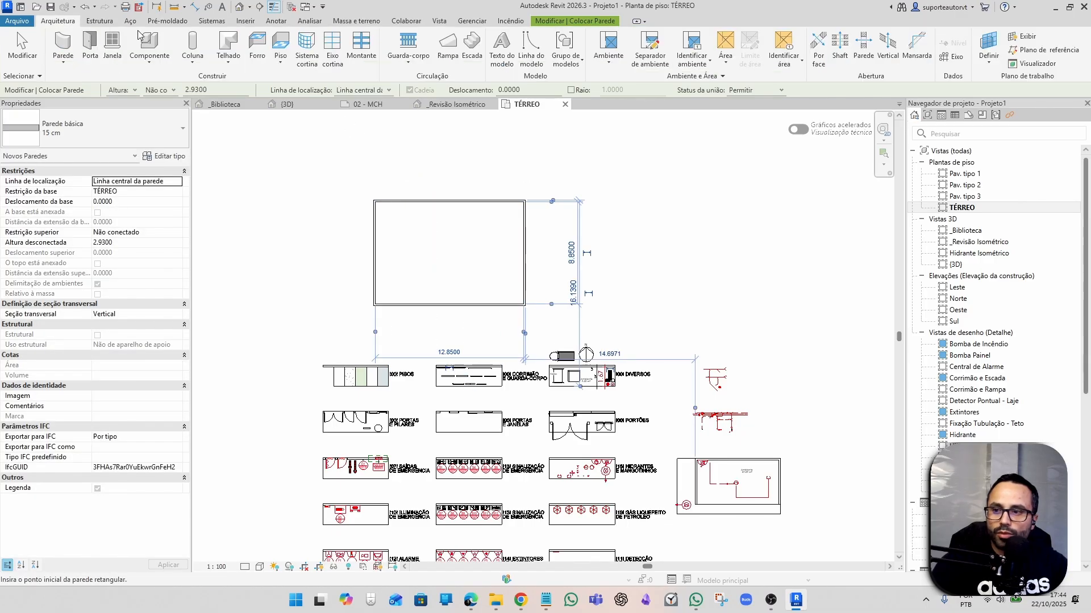
pyautogui.click(608, 48)
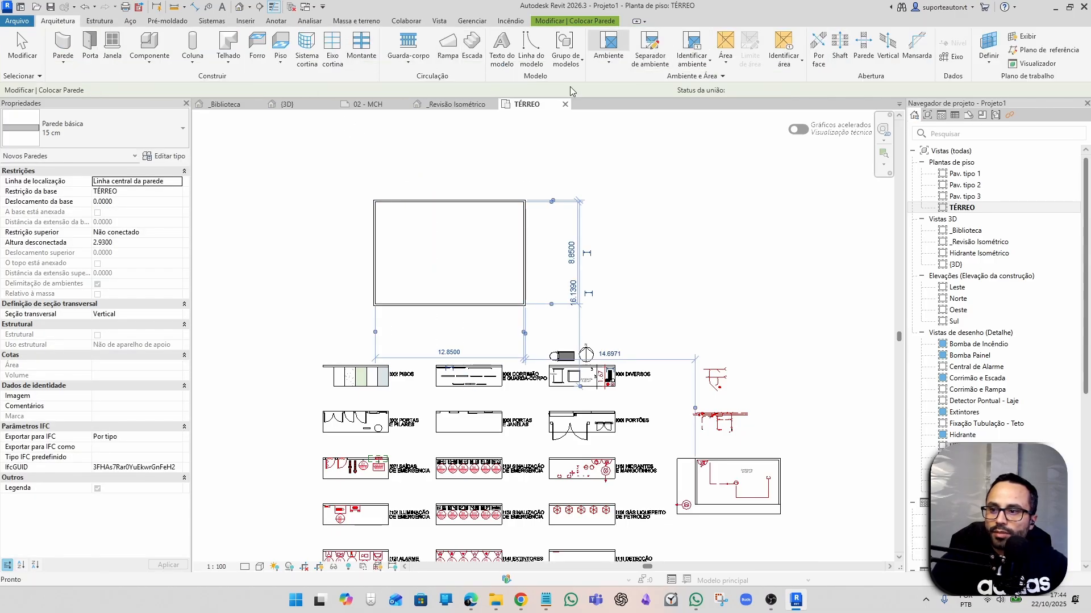
pyautogui.click(450, 250)
pyautogui.scroll(4, 449, 249)
pyautogui.press('Escape')
pyautogui.moveTo(386, 288); pyautogui.dragTo(474, 318, button='middle')
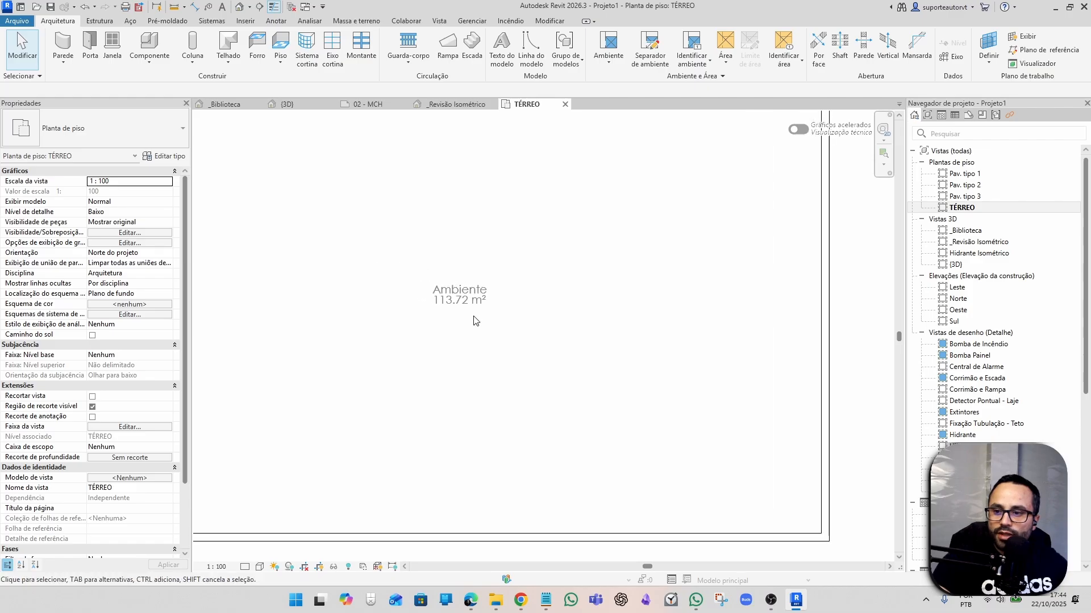
pyautogui.scroll(-1, 474, 318)
pyautogui.scroll(2, 464, 301)
pyautogui.scroll(-4, 475, 318)
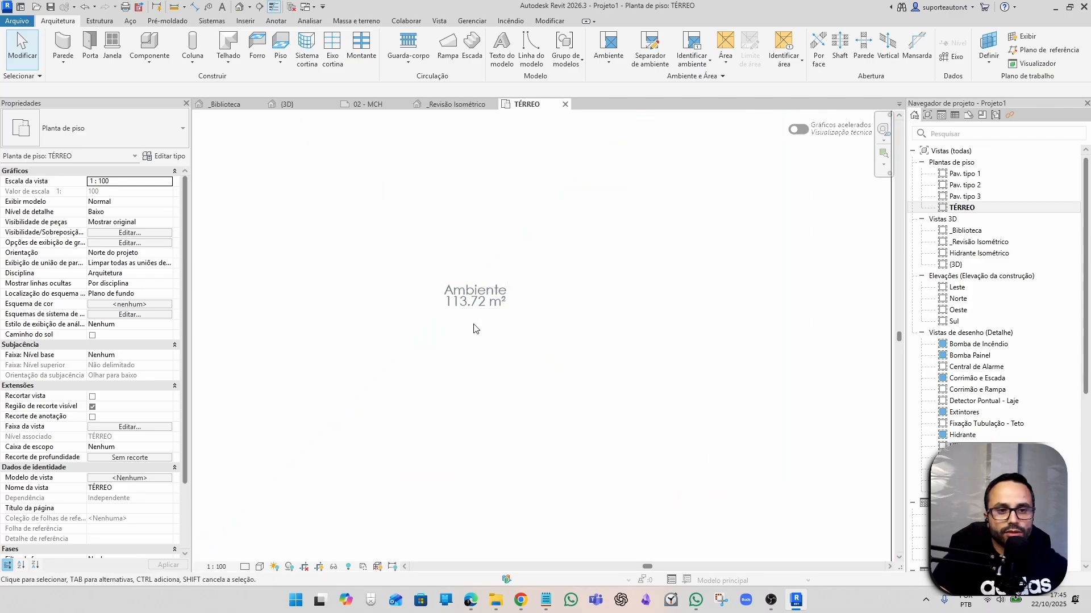
pyautogui.moveTo(504, 344); pyautogui.dragTo(482, 345, button='middle')
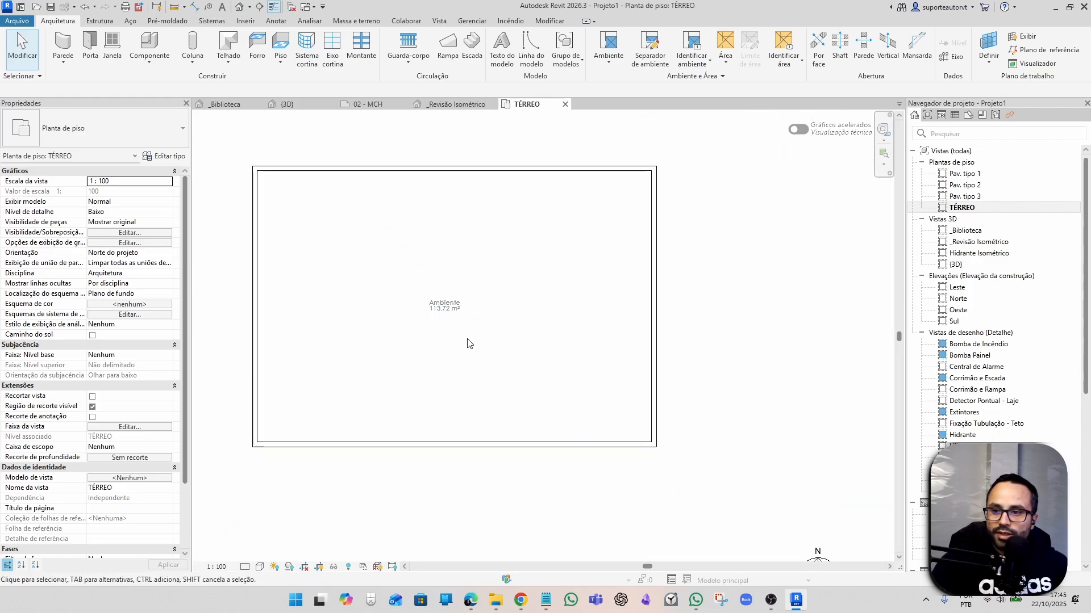
# Open the sprinkler insertion form in Assistente PPCI.
pyautogui.click(511, 22)
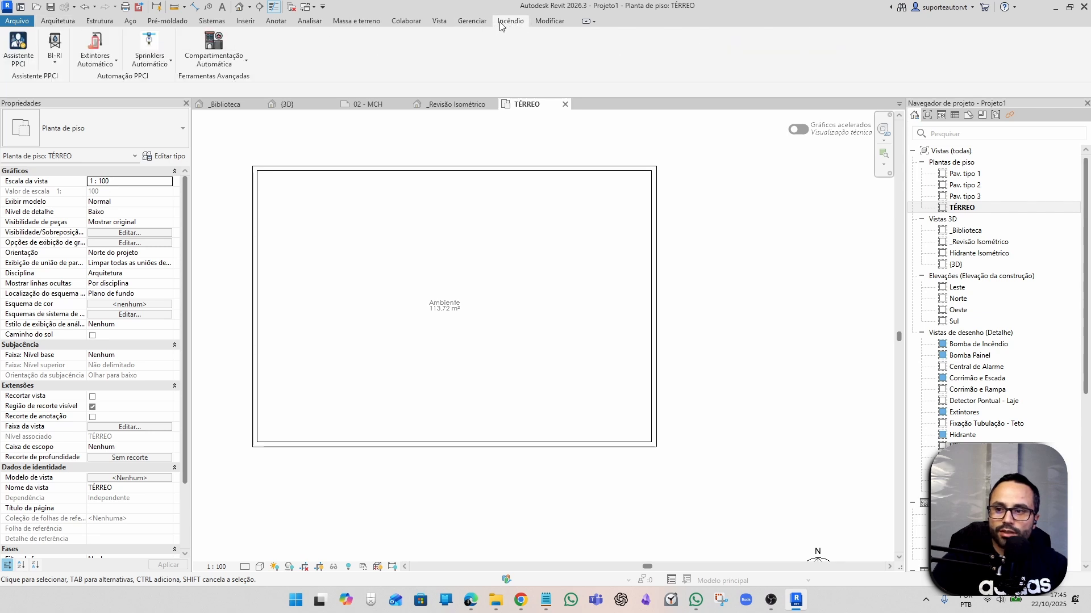
pyautogui.click(23, 57)
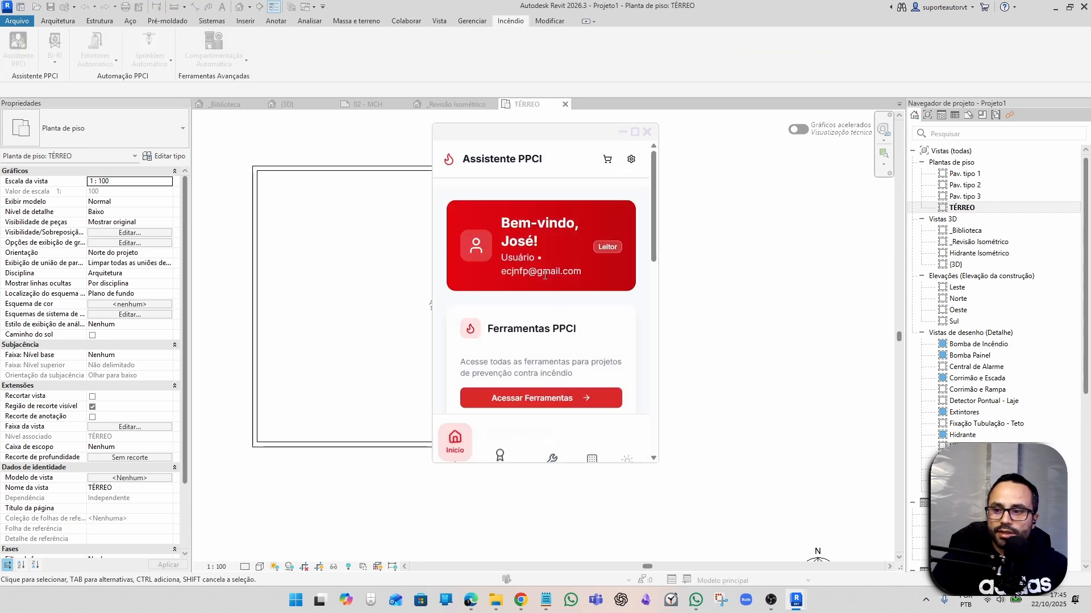
pyautogui.click(590, 438)
pyautogui.scroll(-6, 587, 368)
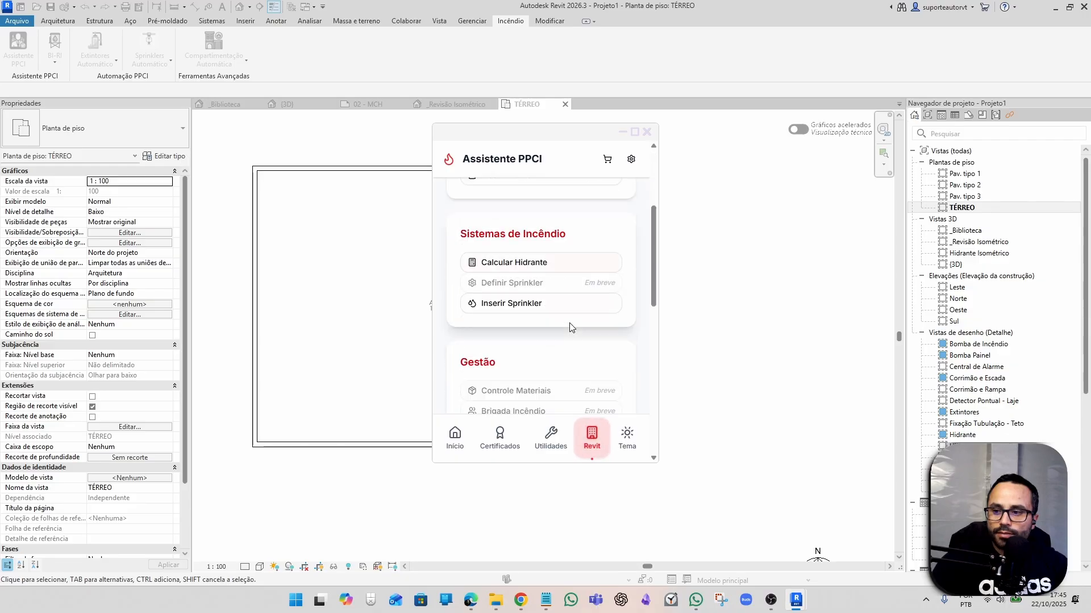
pyautogui.scroll(2, 528, 296)
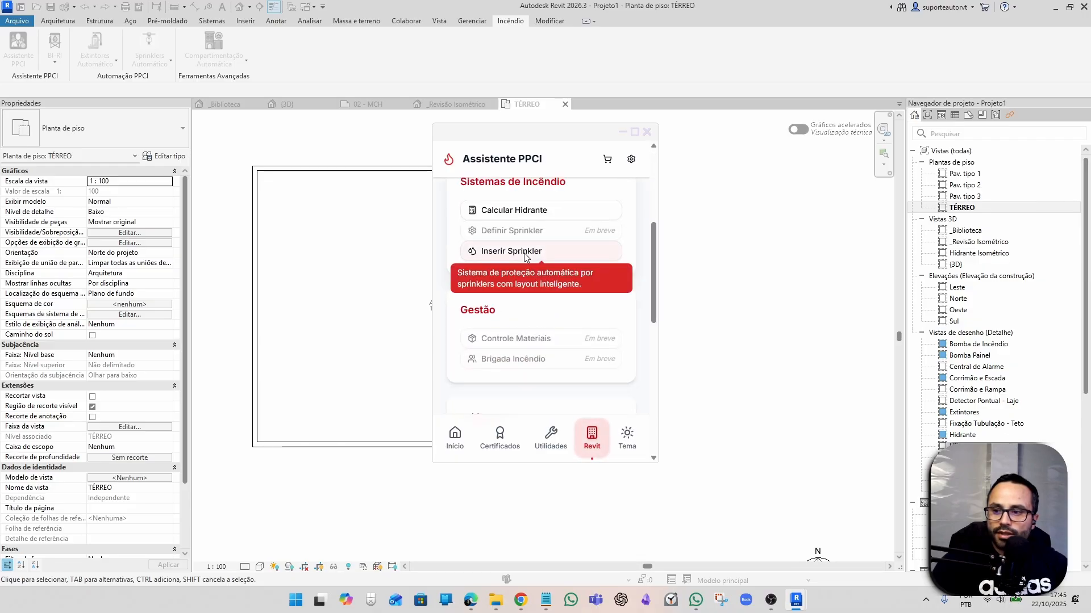
pyautogui.click(523, 250)
pyautogui.scroll(-2, 522, 283)
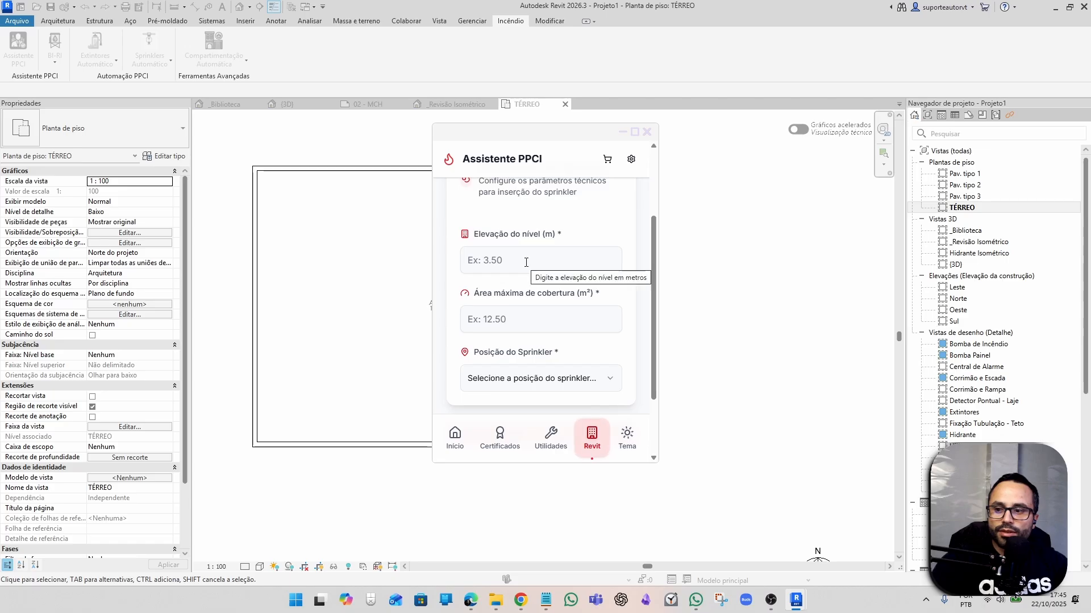
# Set the level elevation to 1 m, the maximum coverage area to 12 m² and the position to SPK Pendente, and start the sprinkler insertion.
pyautogui.click(526, 262)
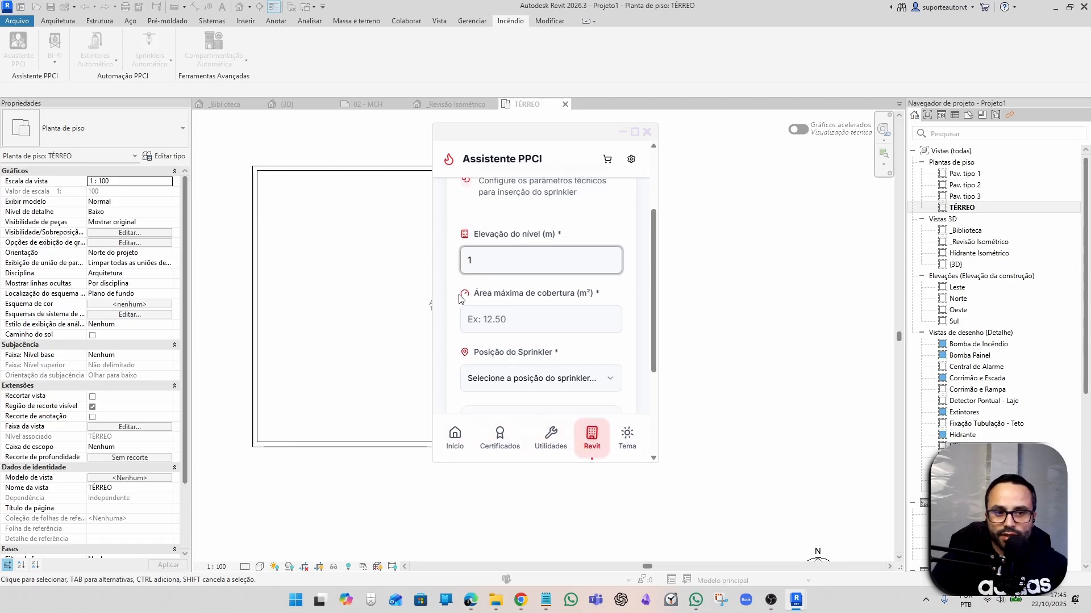
pyautogui.click(517, 322)
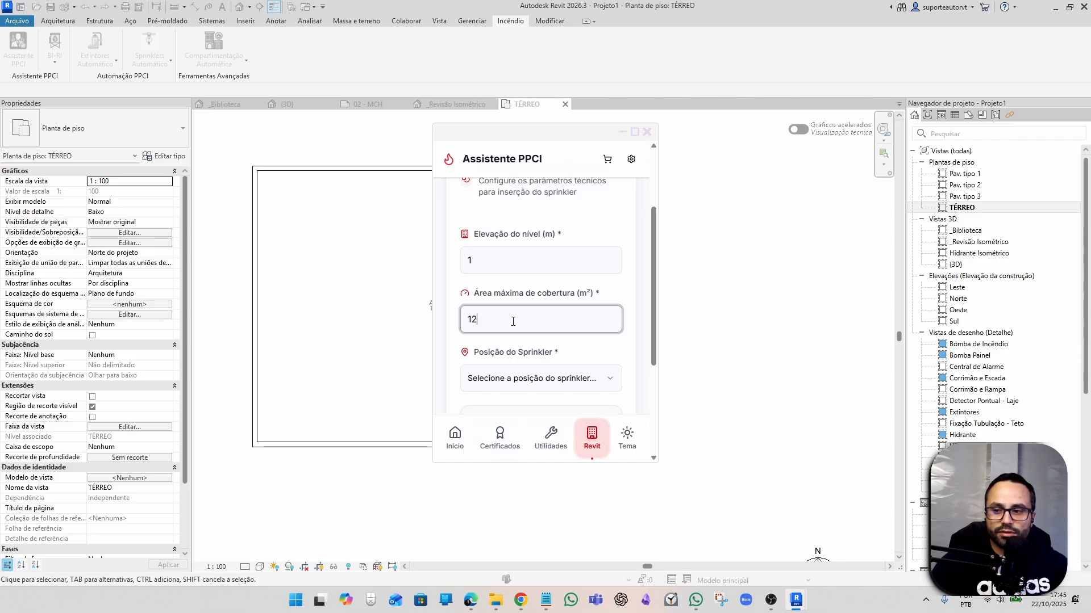
pyautogui.click(523, 384)
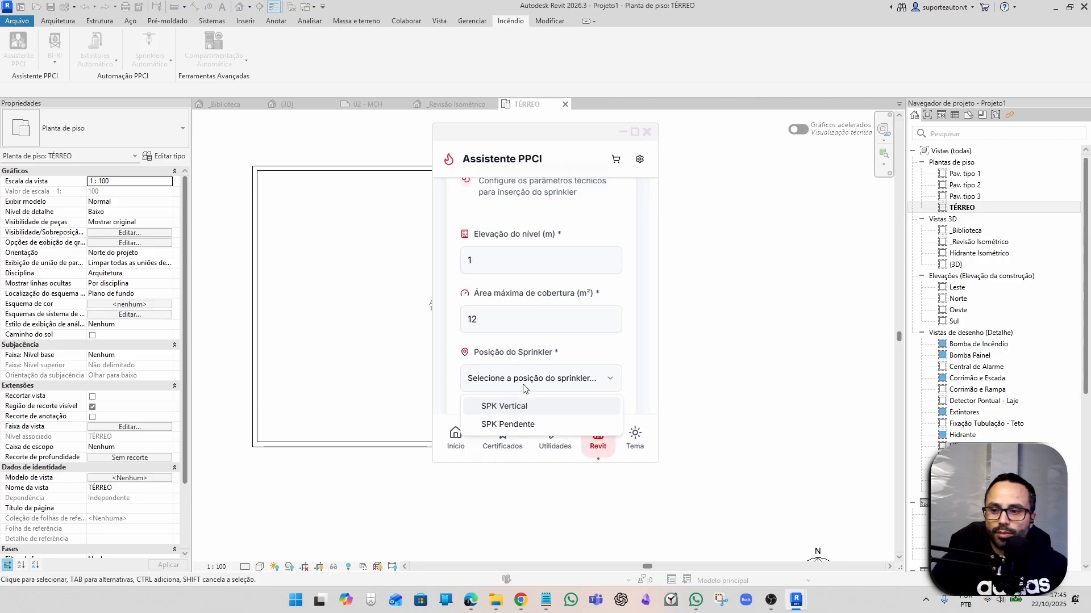
pyautogui.click(517, 425)
pyautogui.scroll(-3, 528, 386)
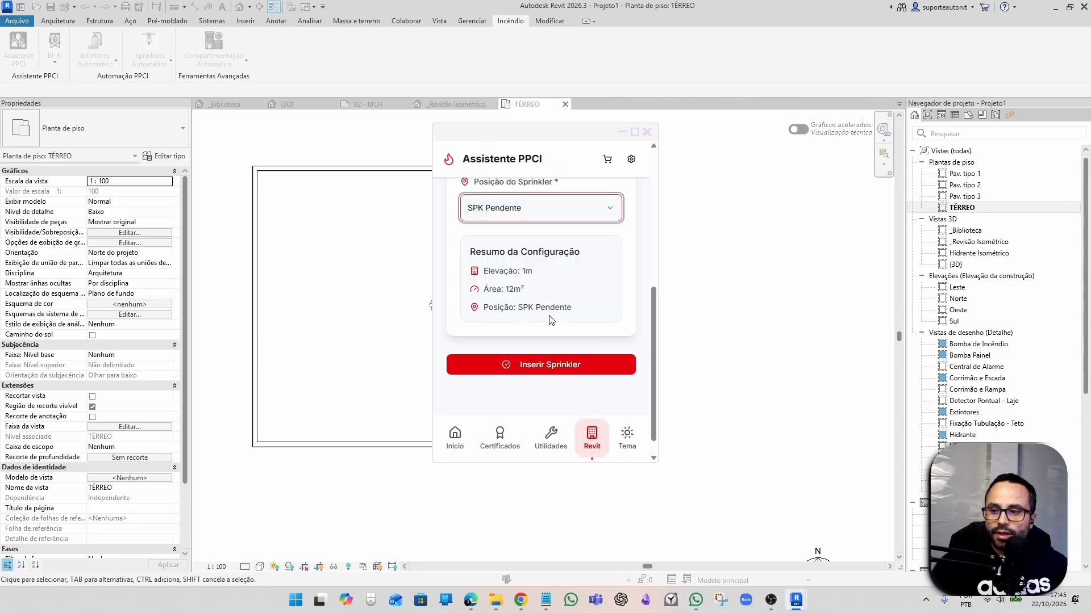
pyautogui.click(540, 369)
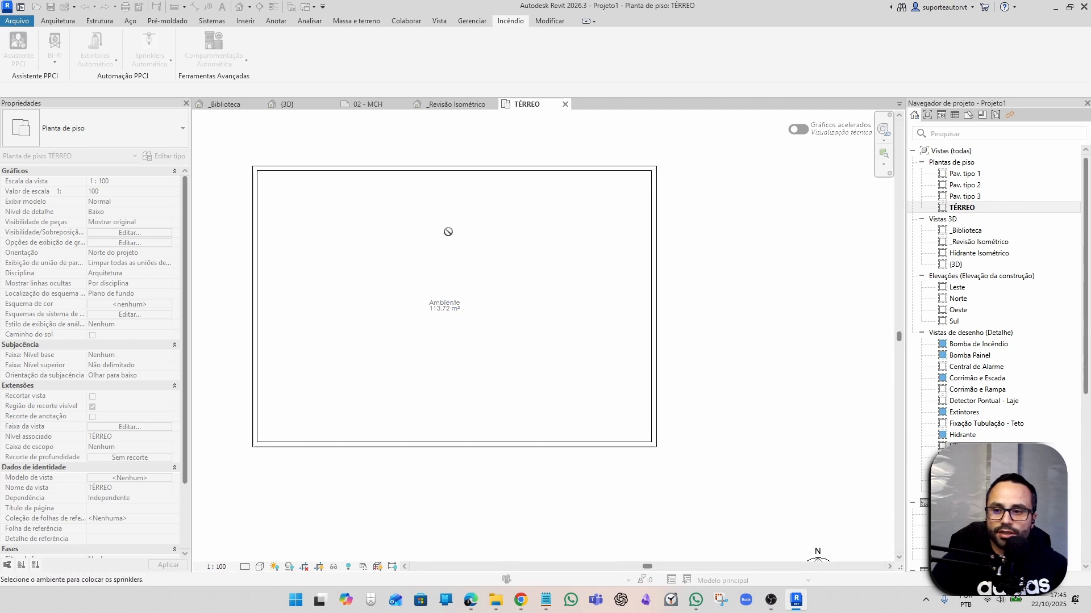
# Pick the newly drawn room on the TÉRREO plan as the space to receive the sprinklers.
pyautogui.click(394, 250)
pyautogui.scroll(1, 404, 259)
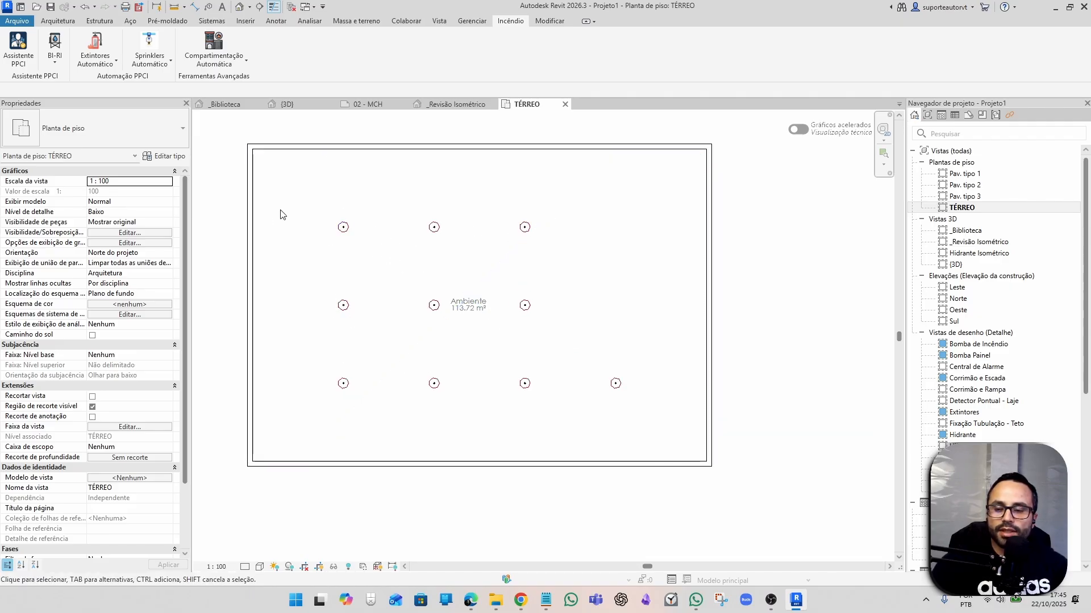
pyautogui.scroll(2, 549, 265)
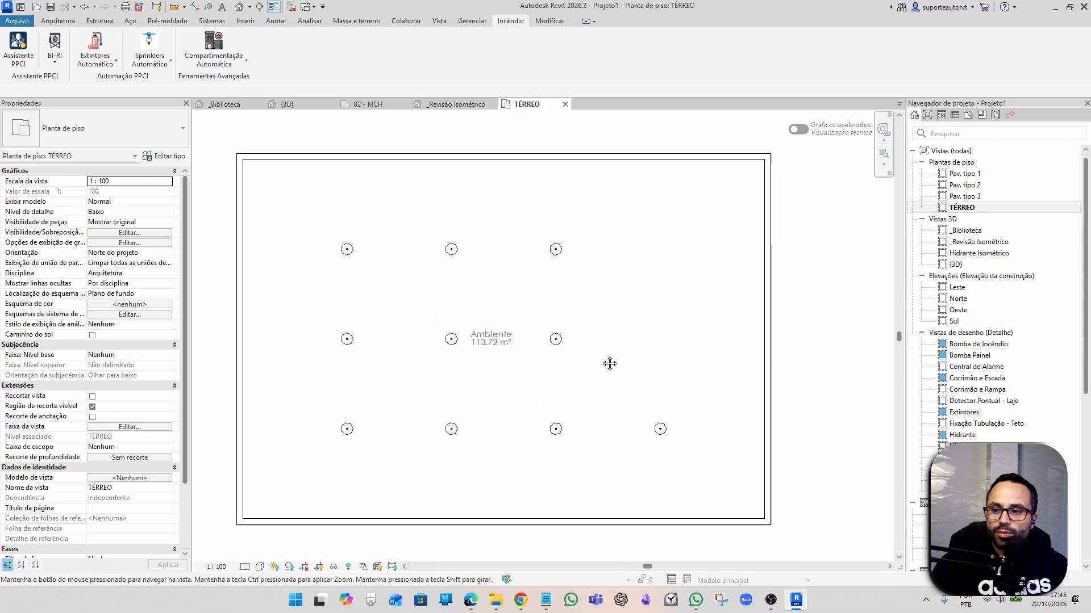
# Copy the upper two sprinklers of the third column into the fourth column, aligned with its single sprinkler, to complete the grid.
pyautogui.moveTo(536, 220); pyautogui.dragTo(622, 417)
pyautogui.click(658, 244)
pyautogui.moveTo(524, 226); pyautogui.dragTo(620, 376)
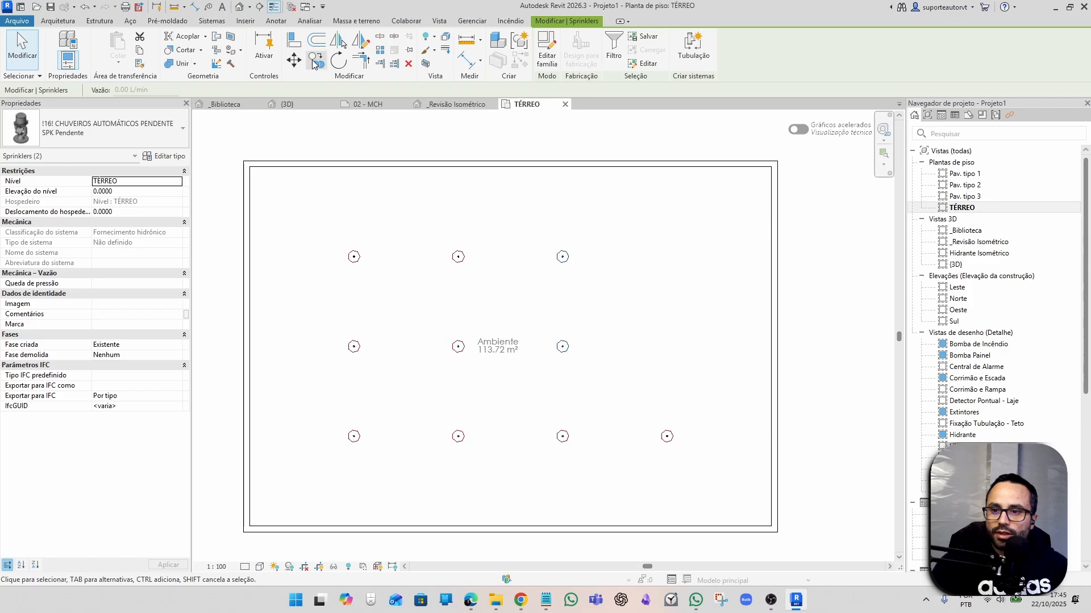
pyautogui.click(315, 62)
pyautogui.click(563, 436)
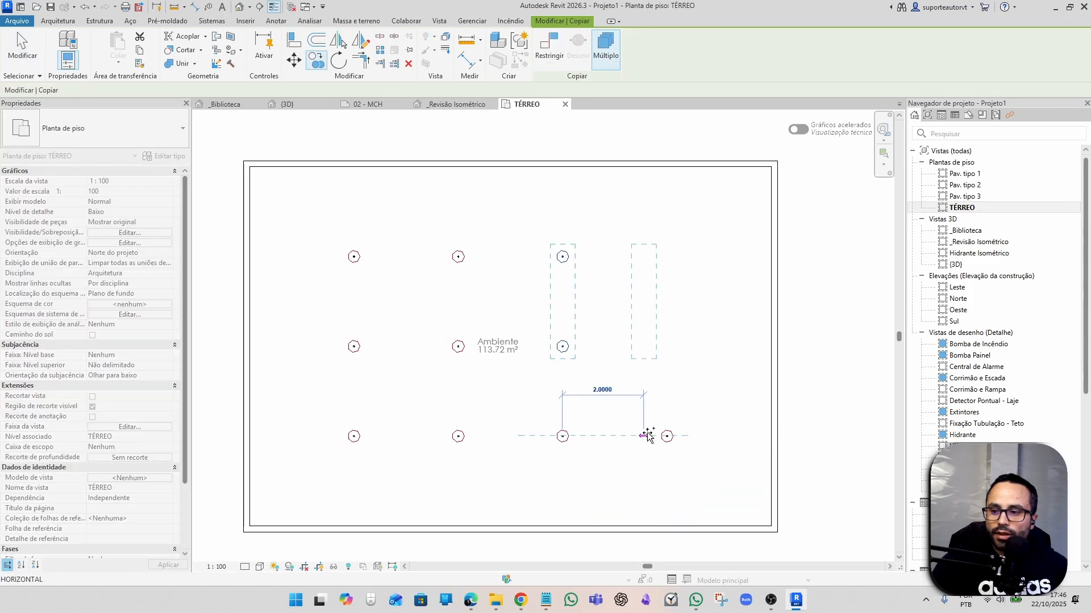
pyautogui.click(667, 436)
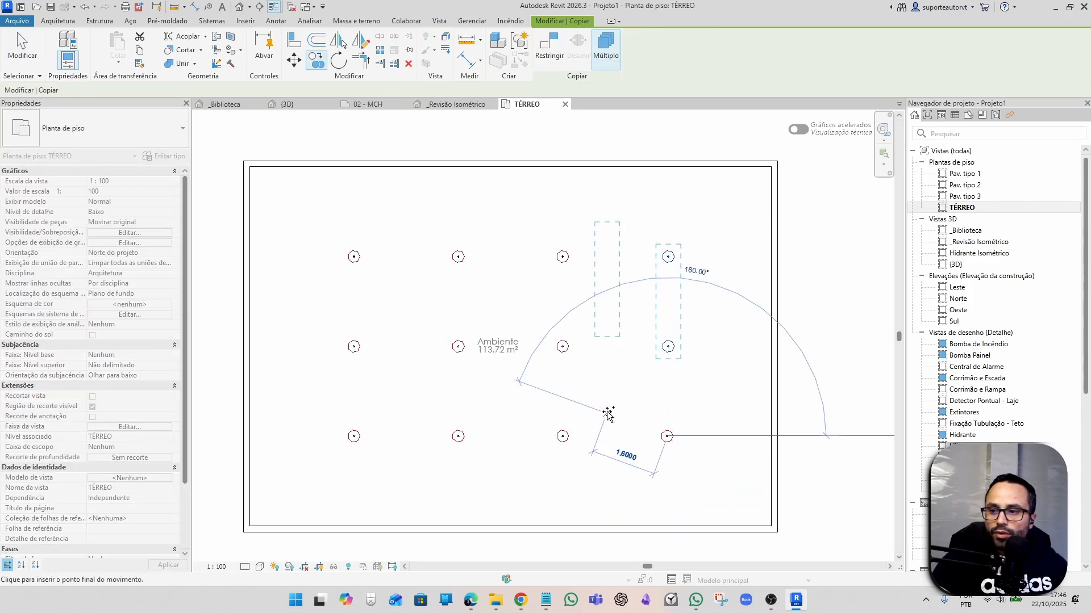
pyautogui.press('Escape')
pyautogui.press('Escape')
pyautogui.scroll(-2, 625, 370)
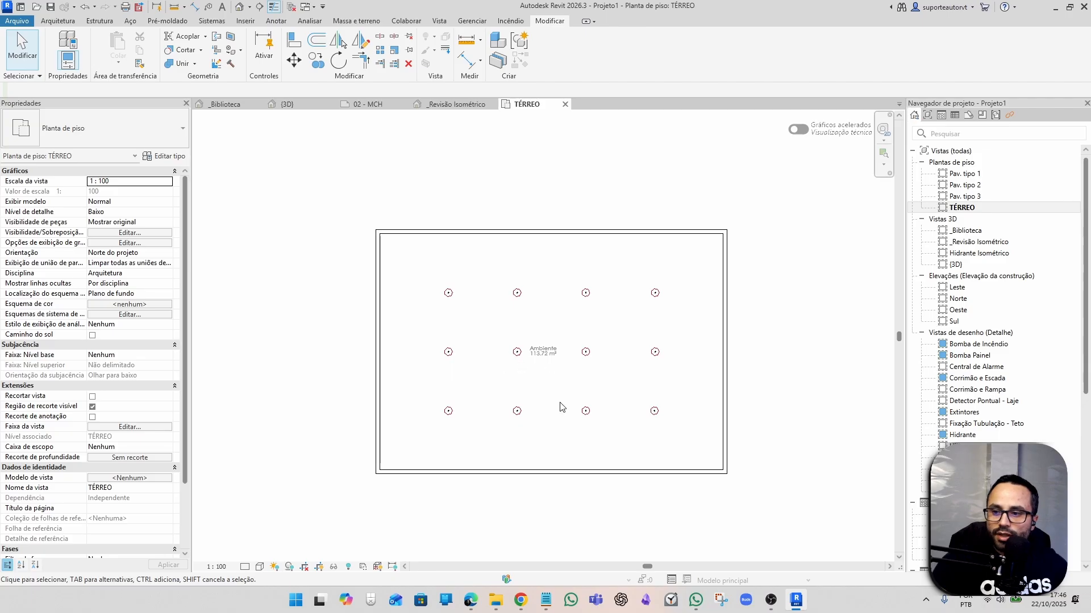
# Open the default 3D view and inspect one of the pendent sprinklers inside the walled room.
pyautogui.click(452, 107)
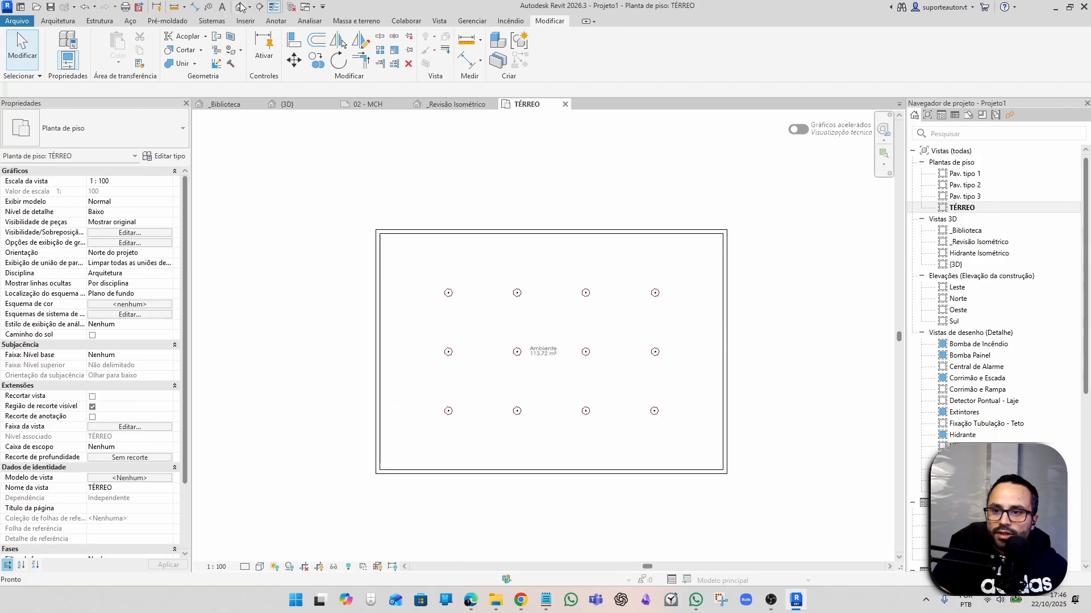
pyautogui.click(241, 7)
pyautogui.scroll(5, 327, 345)
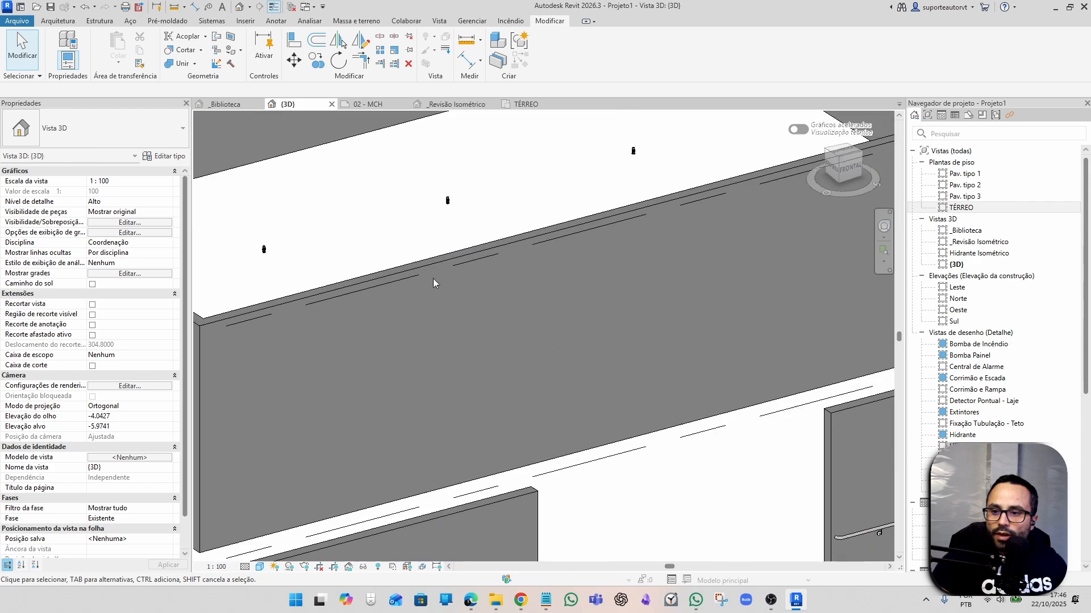
pyautogui.click(456, 261)
pyautogui.keyDown('shift'); pyautogui.moveTo(460, 264); pyautogui.dragTo(462, 377, button='middle'); pyautogui.keyUp('shift')
pyautogui.scroll(6, 343, 239)
pyautogui.click(390, 204)
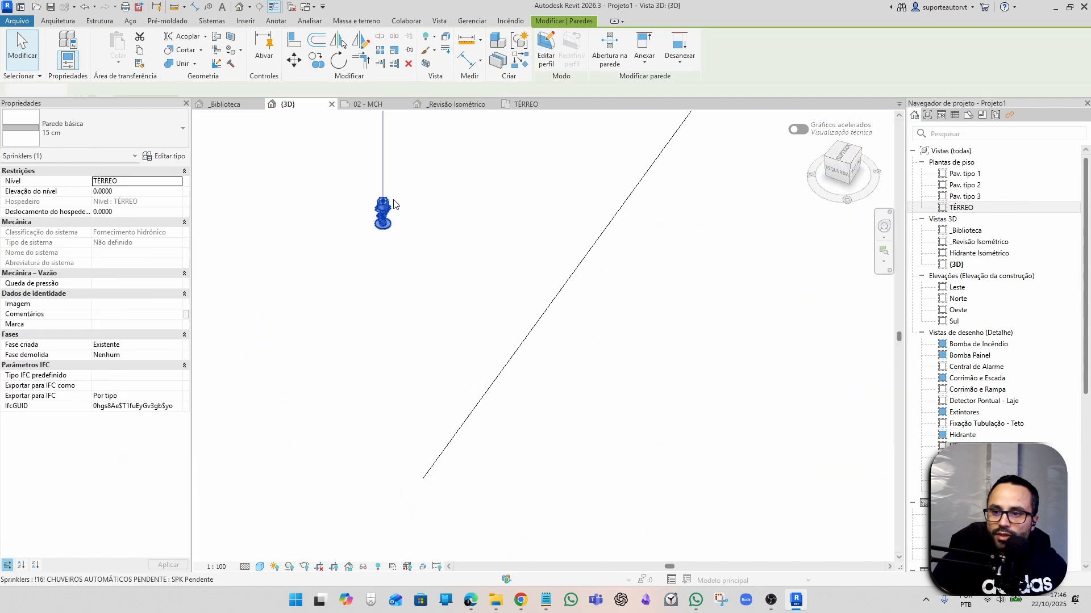
# Select all the room's sprinklers in 3D and create a Fornecimento hidrônico piping system from them under the proposed name.
pyautogui.scroll(-6, 463, 278)
pyautogui.keyDown('shift'); pyautogui.moveTo(569, 382); pyautogui.dragTo(331, 202, button='middle'); pyautogui.keyUp('shift')
pyautogui.scroll(-5, 501, 379)
pyautogui.moveTo(317, 182); pyautogui.dragTo(717, 444)
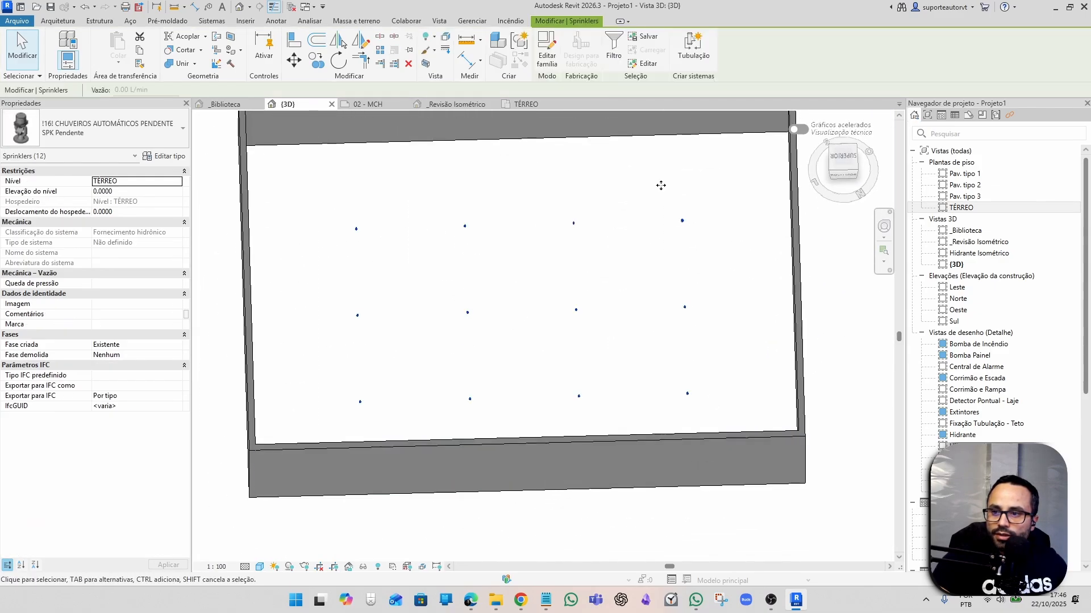
pyautogui.click(694, 47)
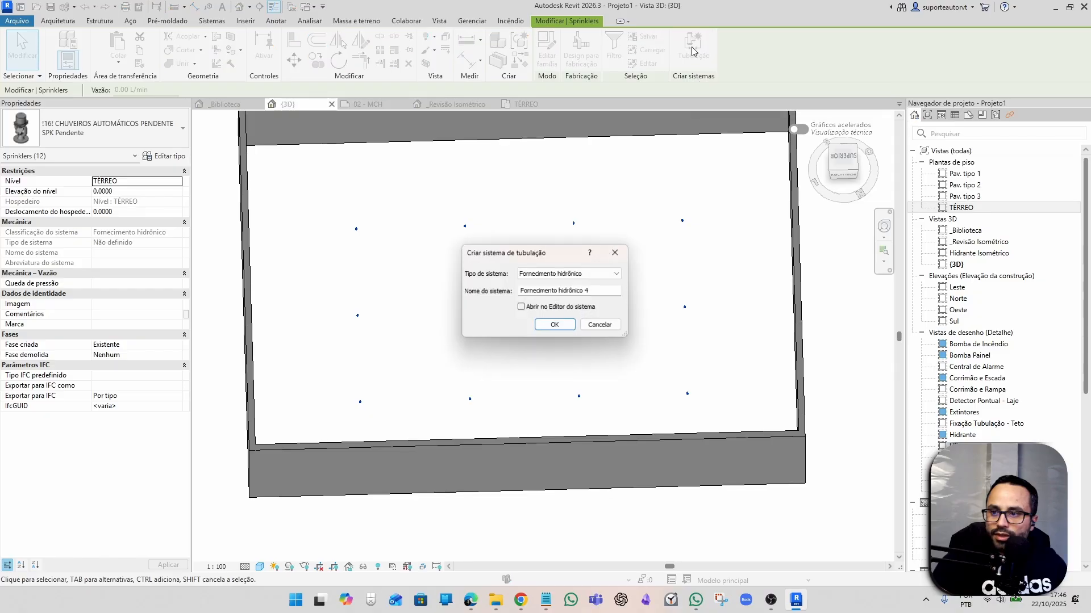
pyautogui.click(555, 326)
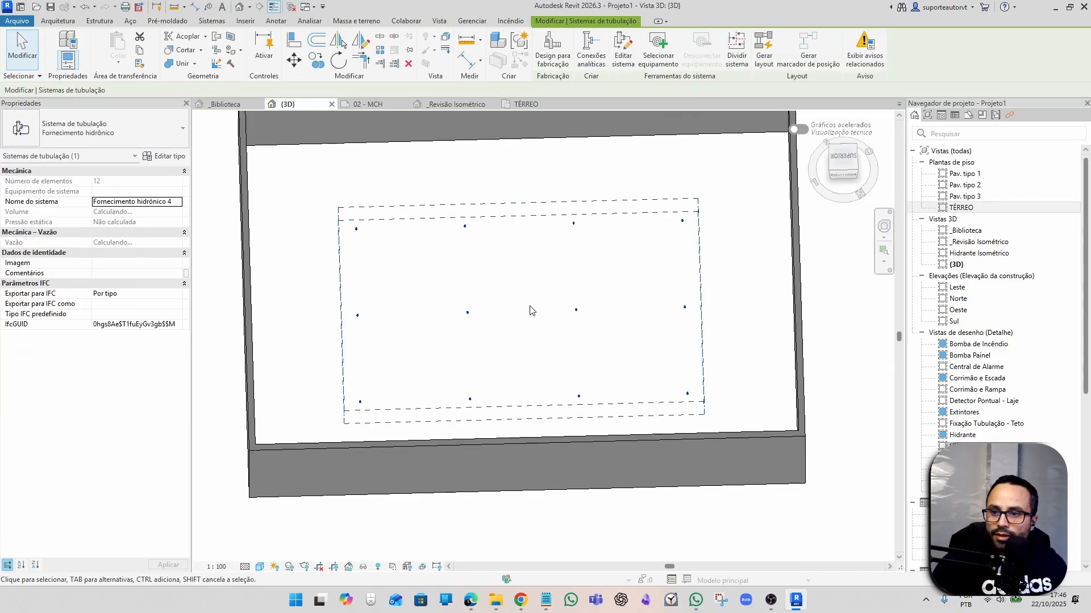
# Generate a pipe layout for the sprinkler system with the Rede solution type and inspect the proposed routing.
pyautogui.click(764, 48)
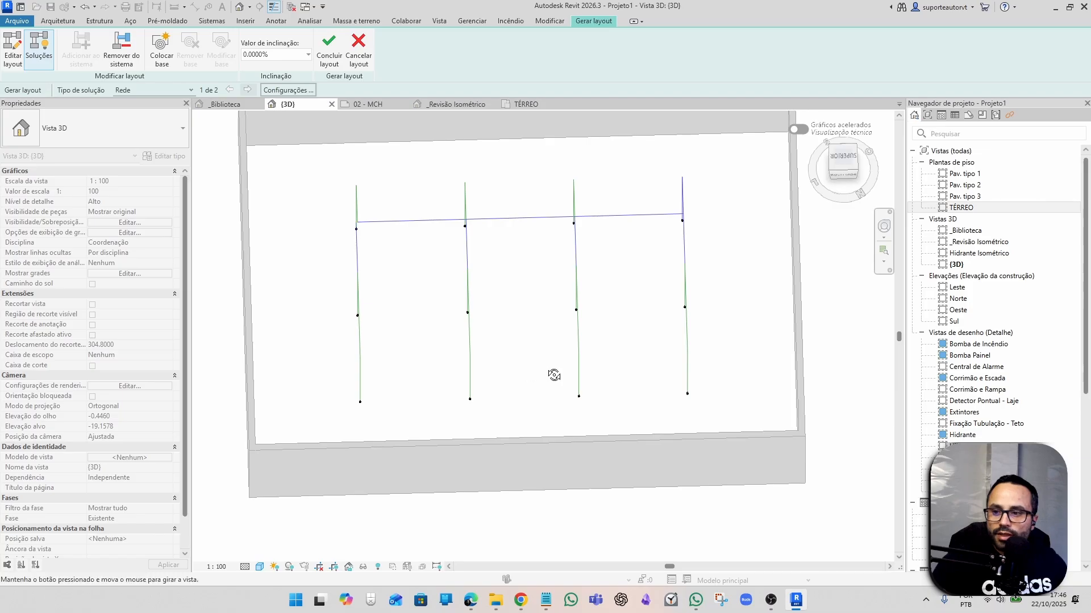
pyautogui.keyDown('shift'); pyautogui.moveTo(553, 375); pyautogui.dragTo(645, 220, button='middle'); pyautogui.keyUp('shift')
pyautogui.keyDown('shift'); pyautogui.moveTo(577, 316); pyautogui.dragTo(450, 252, button='middle'); pyautogui.keyUp('shift')
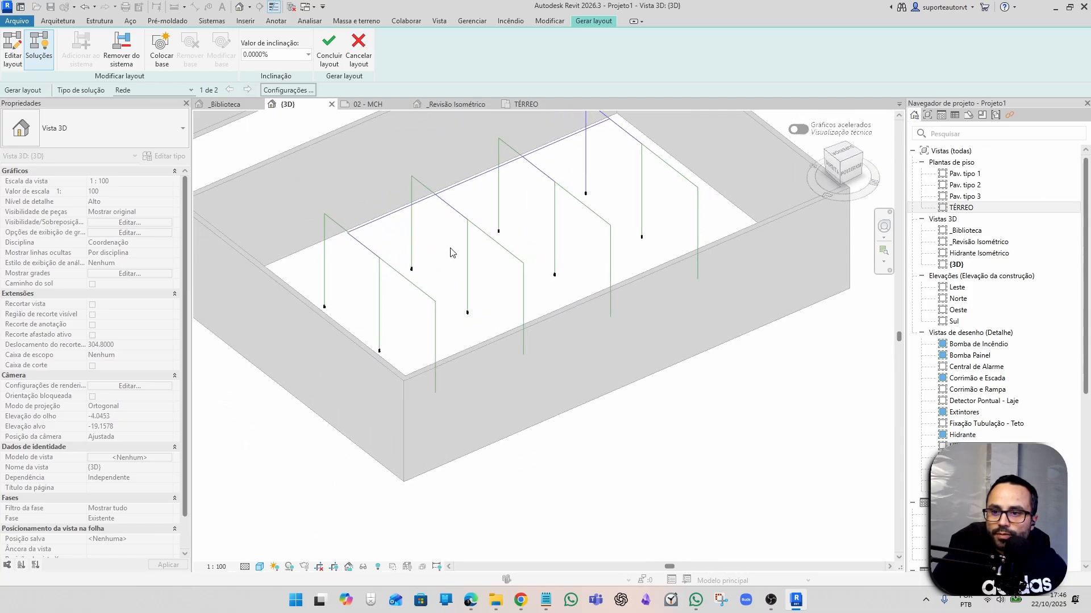
# Adjust the main and branch pipe offsets in the conversion settings, with the branch at 1.2 m, and finish the layout.
pyautogui.click(288, 91)
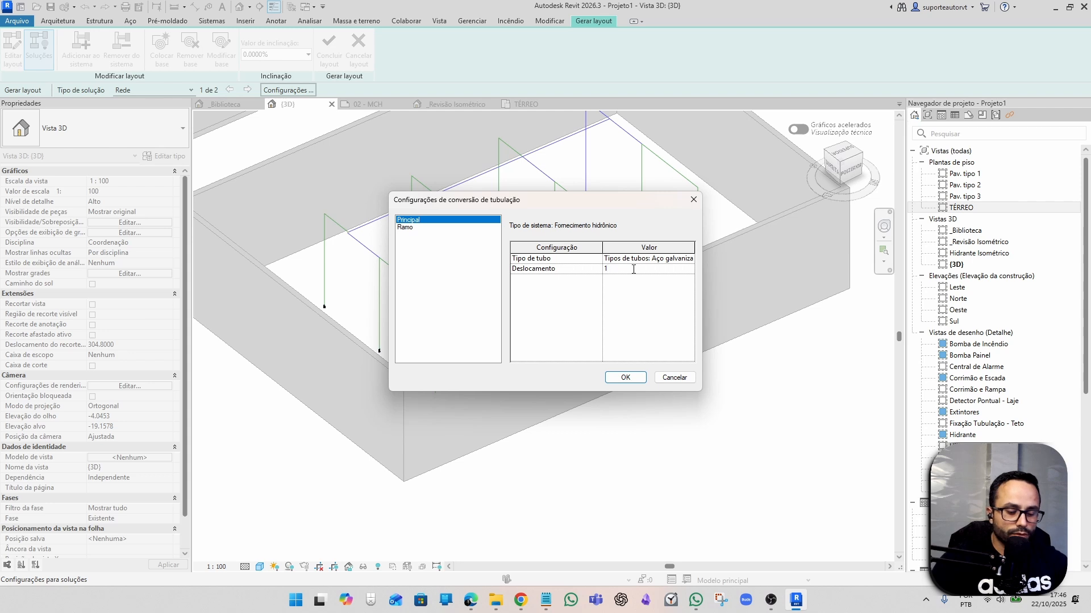
pyautogui.click(406, 227)
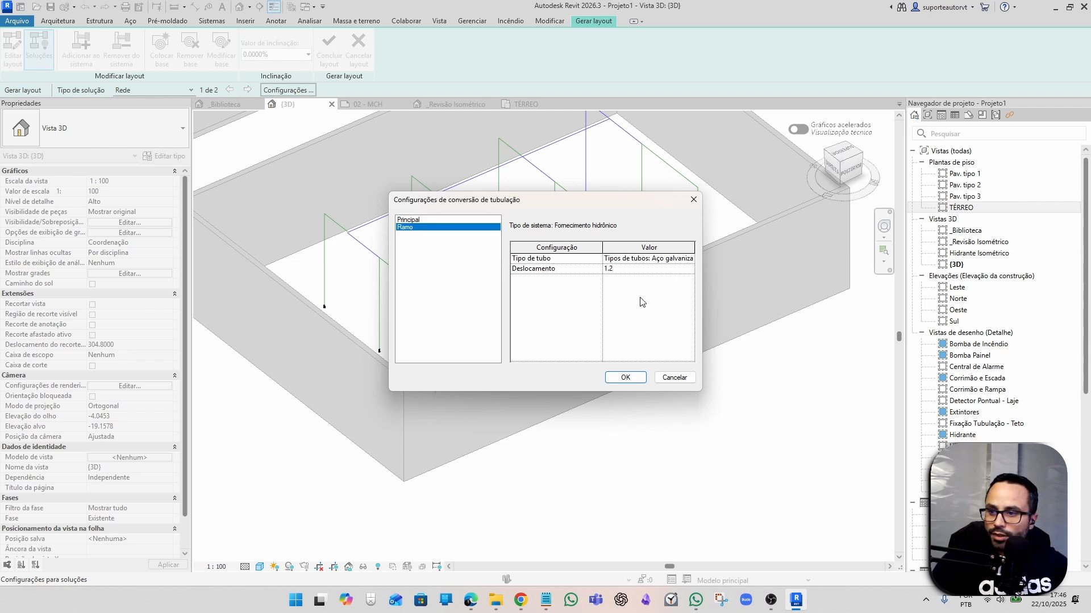
pyautogui.click(634, 379)
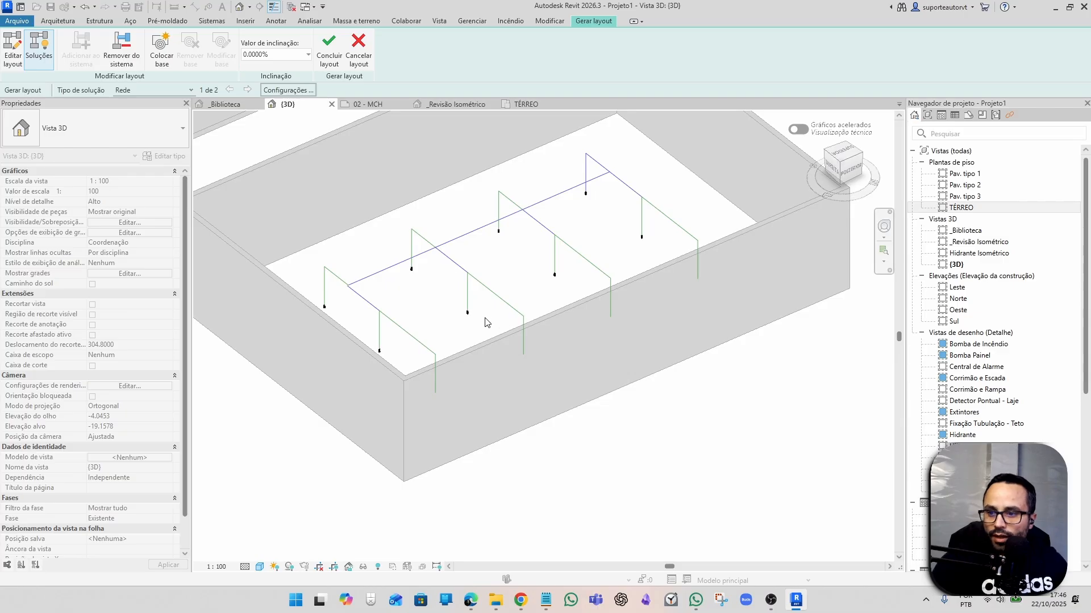
pyautogui.keyDown('shift'); pyautogui.moveTo(479, 325); pyautogui.dragTo(413, 301, button='middle'); pyautogui.keyUp('shift')
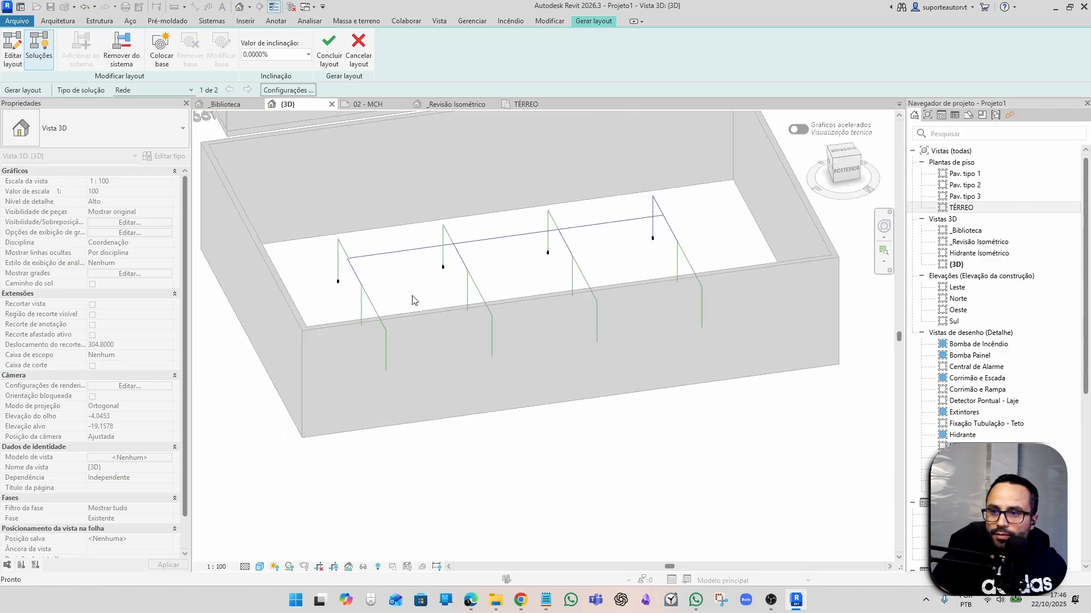
pyautogui.click(332, 43)
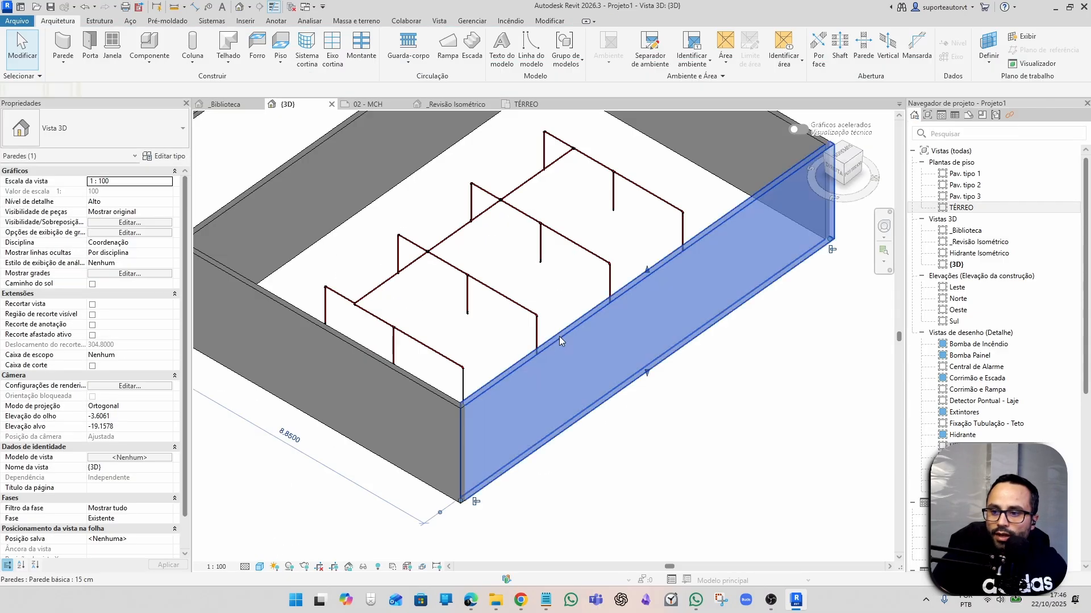
# Temporarily hide the long wall beside the sprinkler piping to examine the network, and reset the temporary hiding.
pyautogui.click(559, 336)
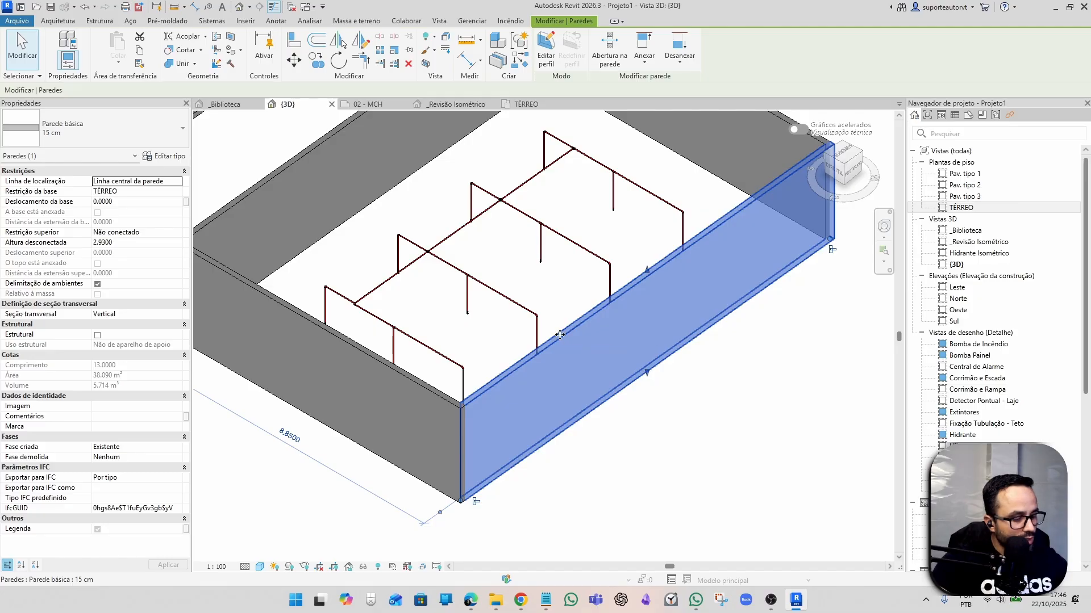
pyautogui.press('h')
pyautogui.press('h')
pyautogui.keyDown('shift'); pyautogui.moveTo(628, 335); pyautogui.dragTo(559, 340, button='middle'); pyautogui.keyUp('shift')
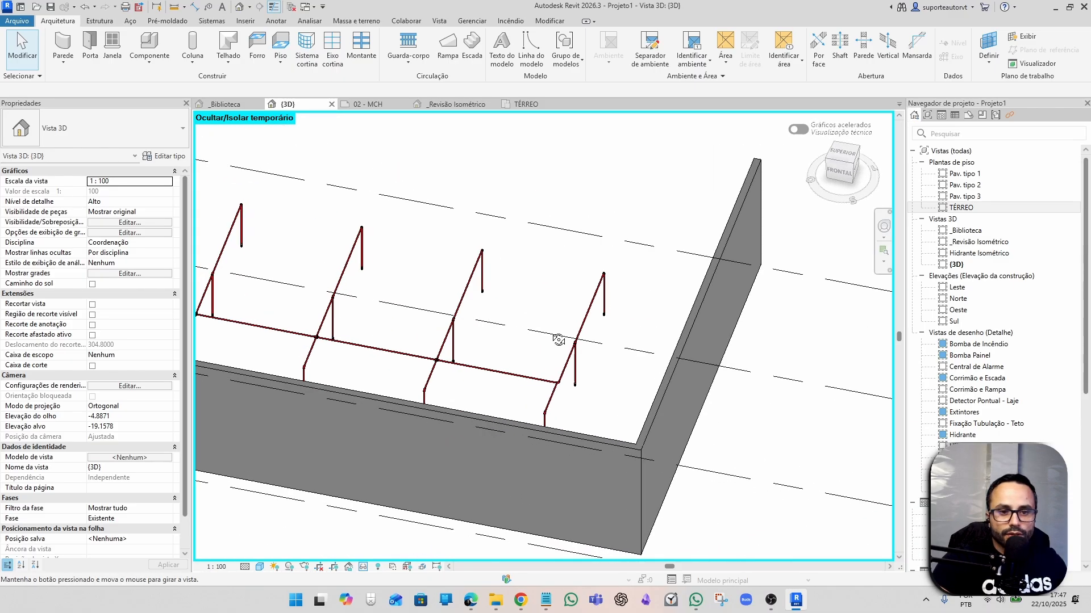
pyautogui.scroll(-5, 513, 282)
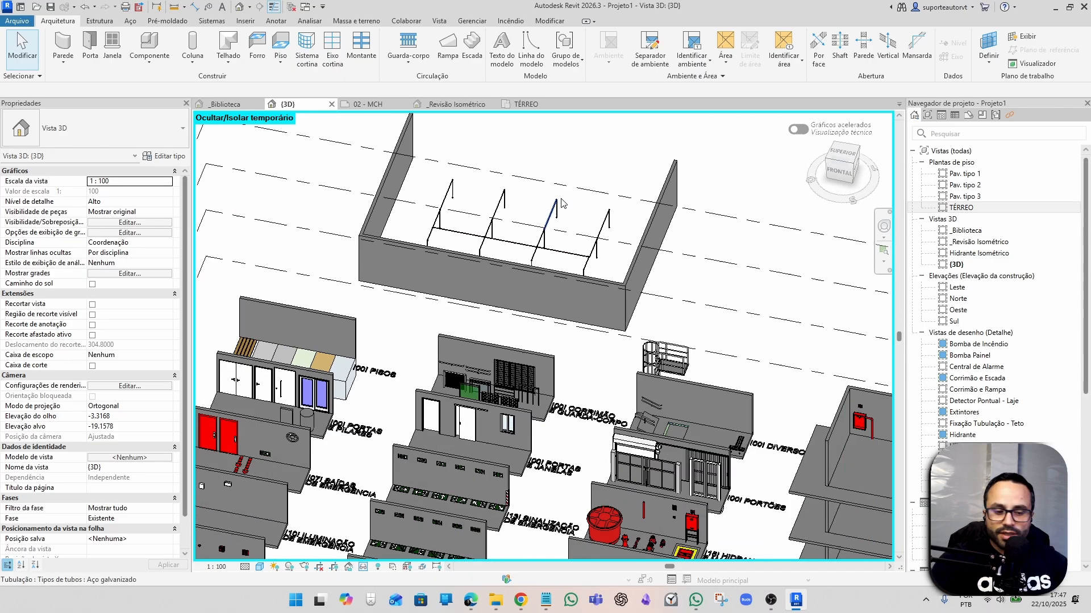
pyautogui.press('r')
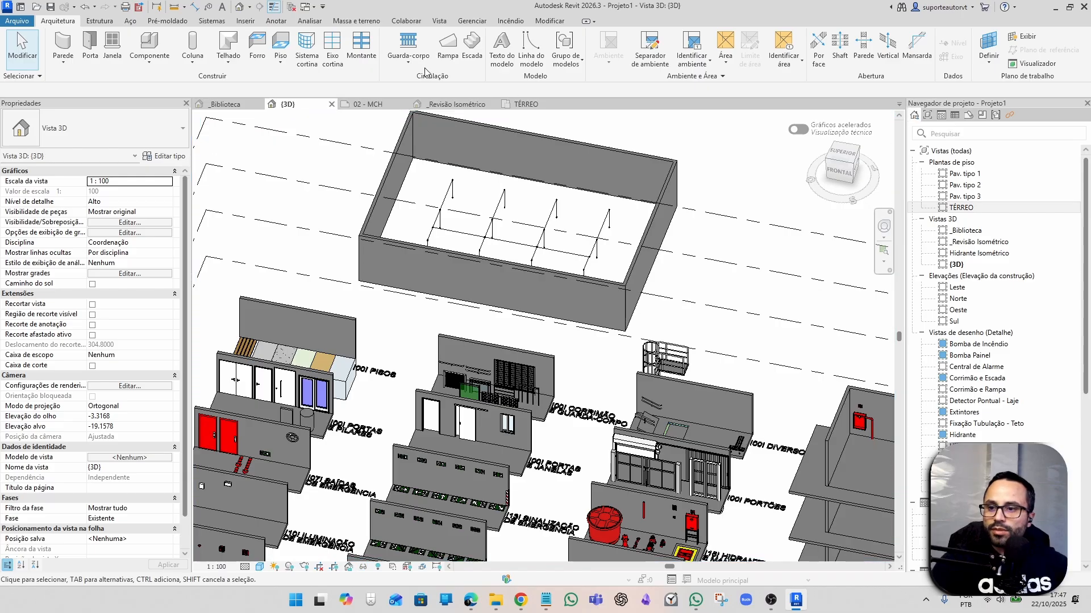
# Launch Menu Turbo from the Revit utilities of Assistente PPCI and move its floating bar over the empty ribbon area.
pyautogui.click(509, 21)
pyautogui.click(18, 50)
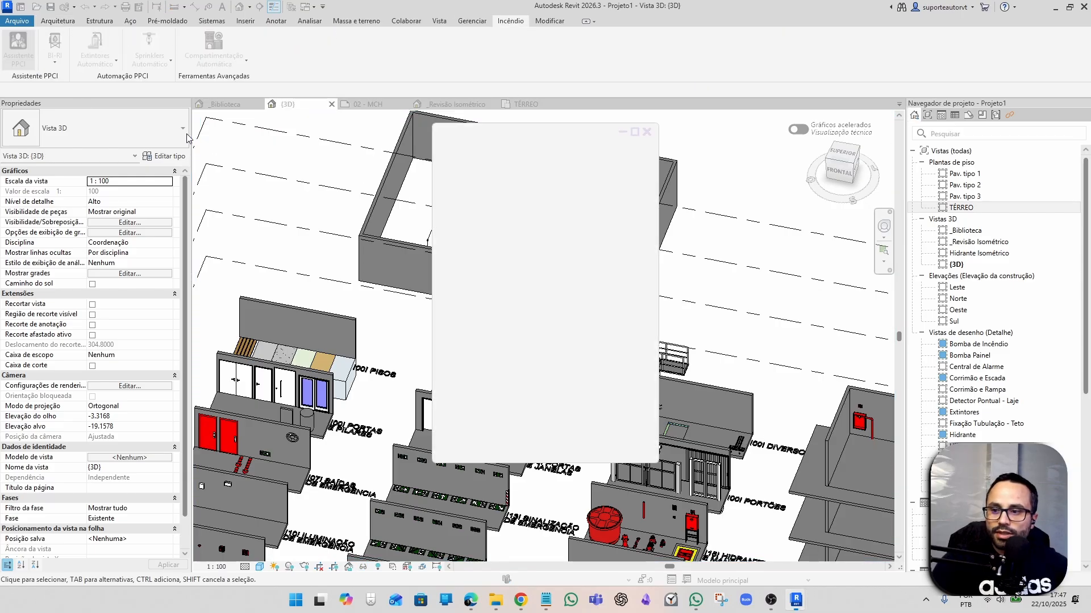
pyautogui.click(591, 437)
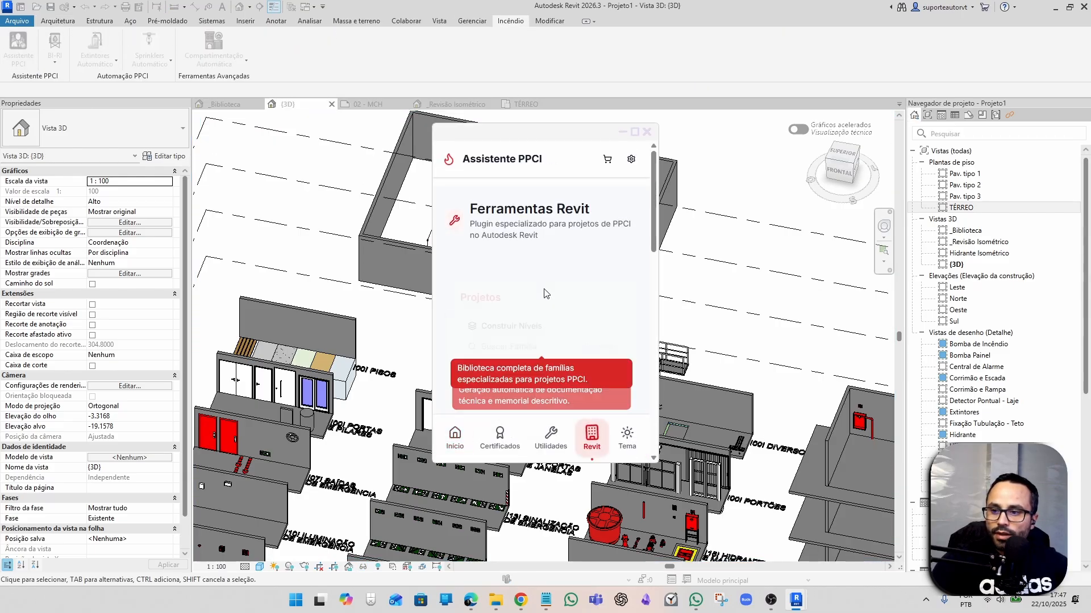
pyautogui.scroll(-5, 531, 255)
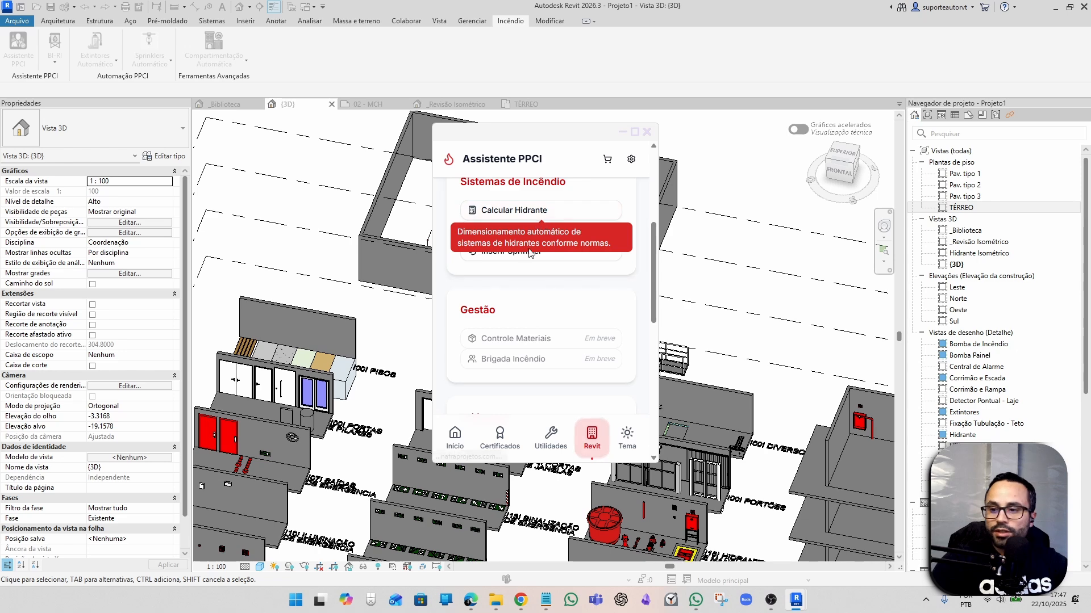
pyautogui.scroll(-2, 529, 282)
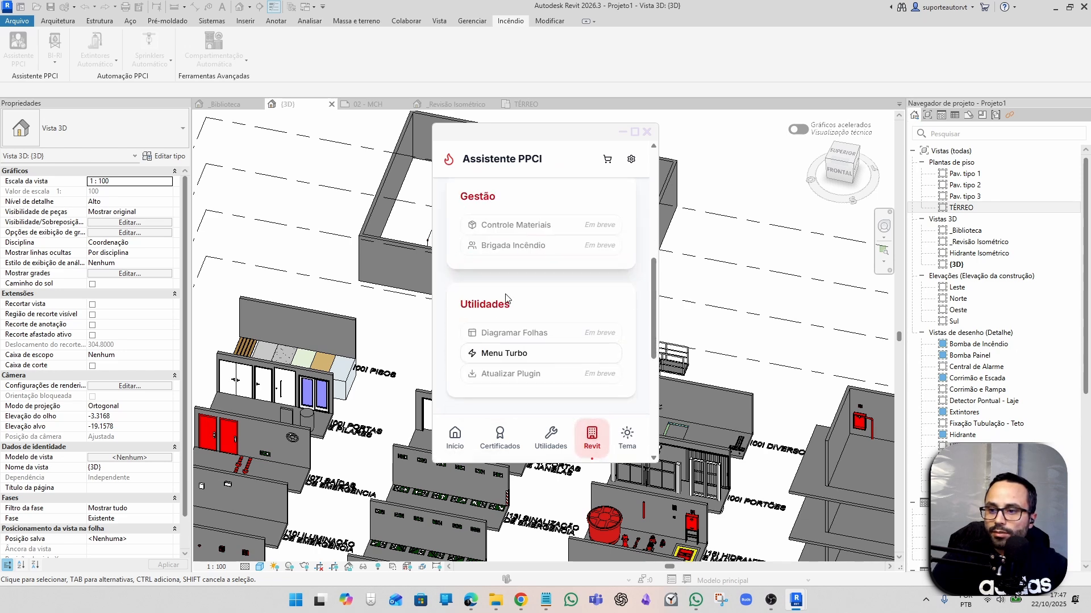
pyautogui.scroll(-2, 526, 287)
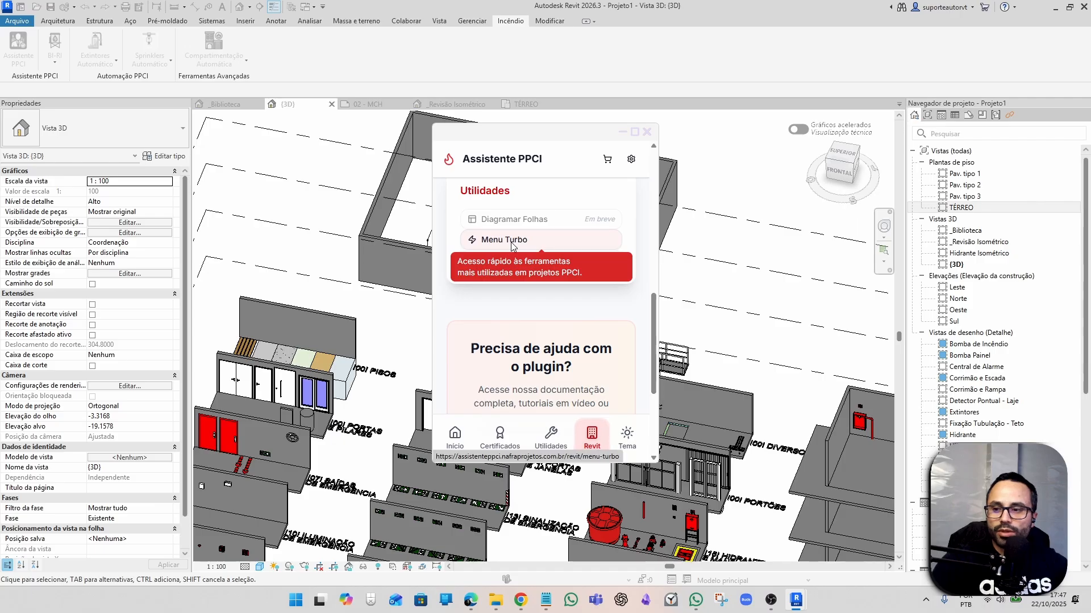
pyautogui.click(510, 241)
pyautogui.scroll(-2, 542, 297)
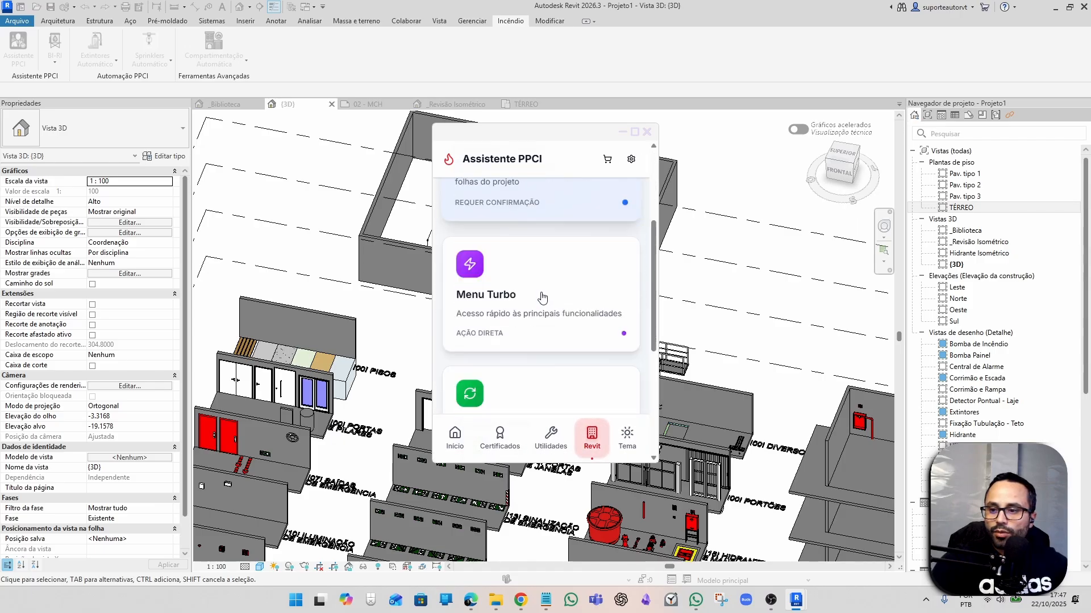
pyautogui.scroll(-1, 534, 273)
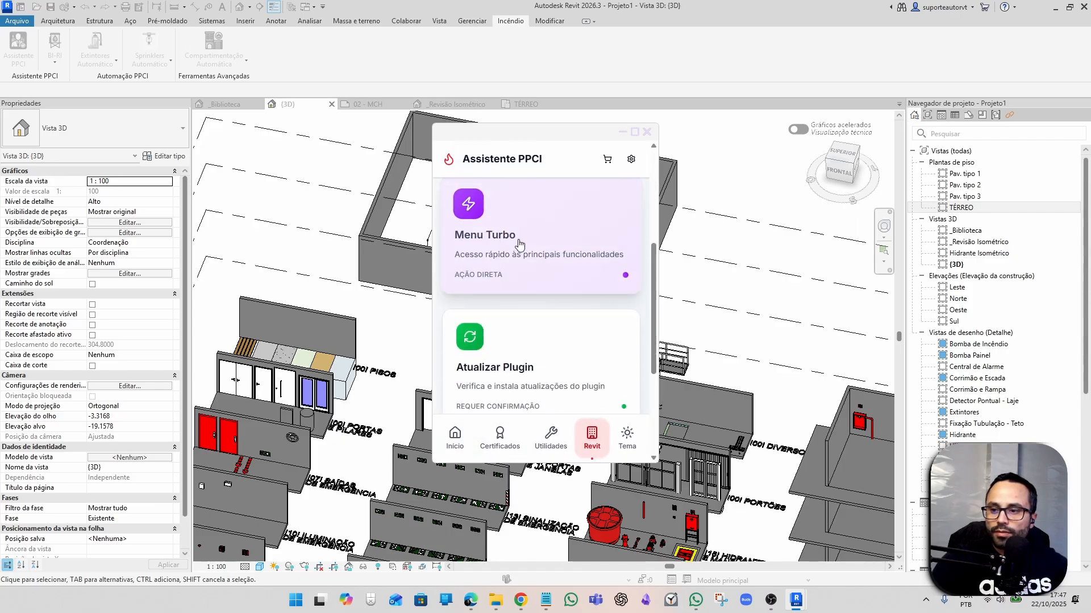
pyautogui.click(519, 244)
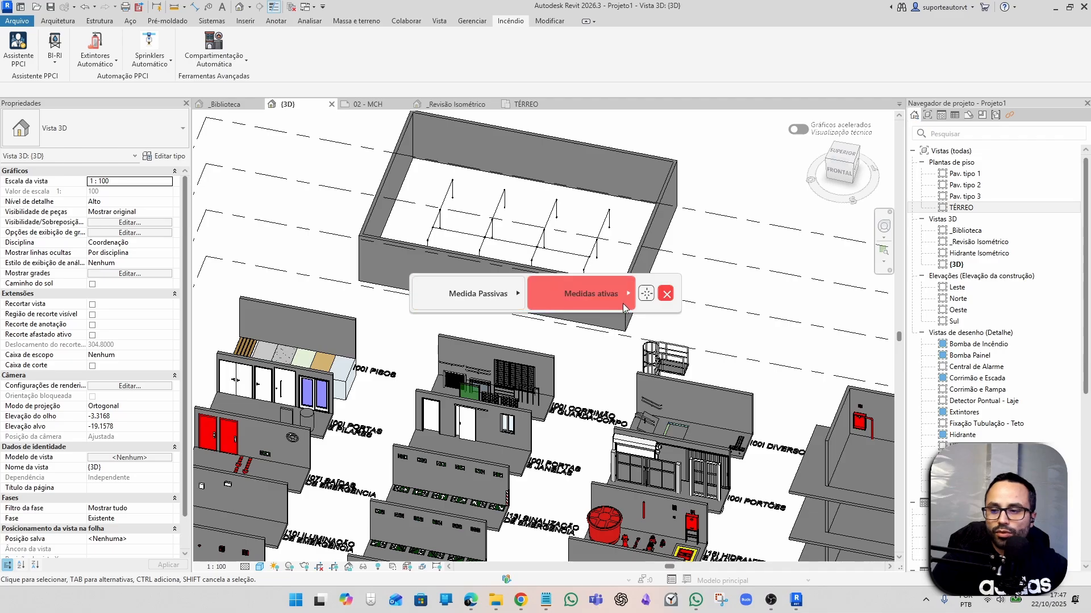
pyautogui.moveTo(646, 293); pyautogui.dragTo(817, 56)
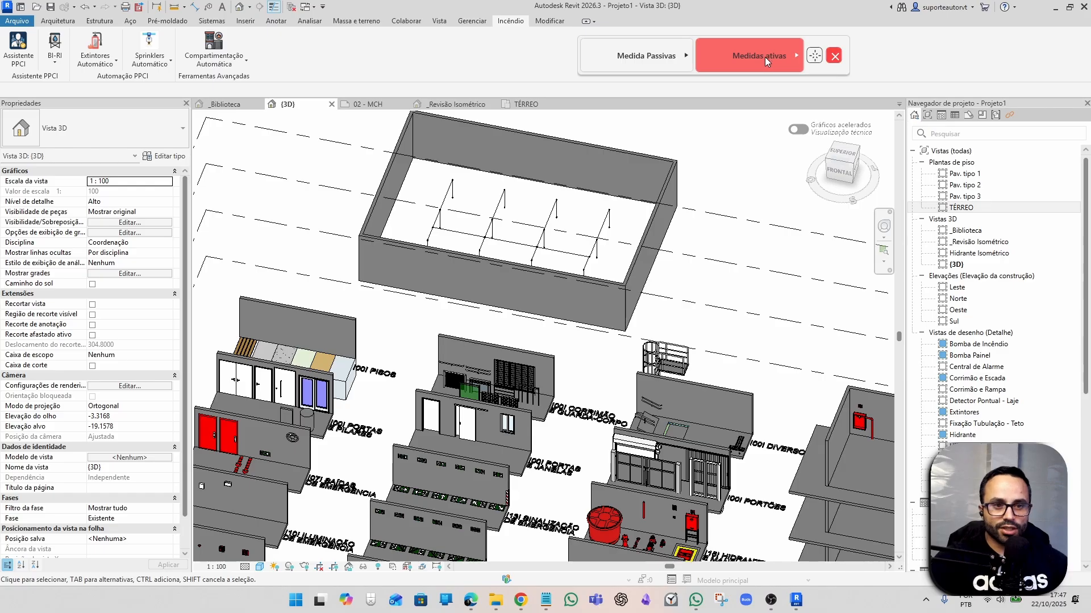
# Examine the Medida Passivas options of Menu Turbo, including the Saídas, Sinalização and GLP submenus.
pyautogui.click(666, 59)
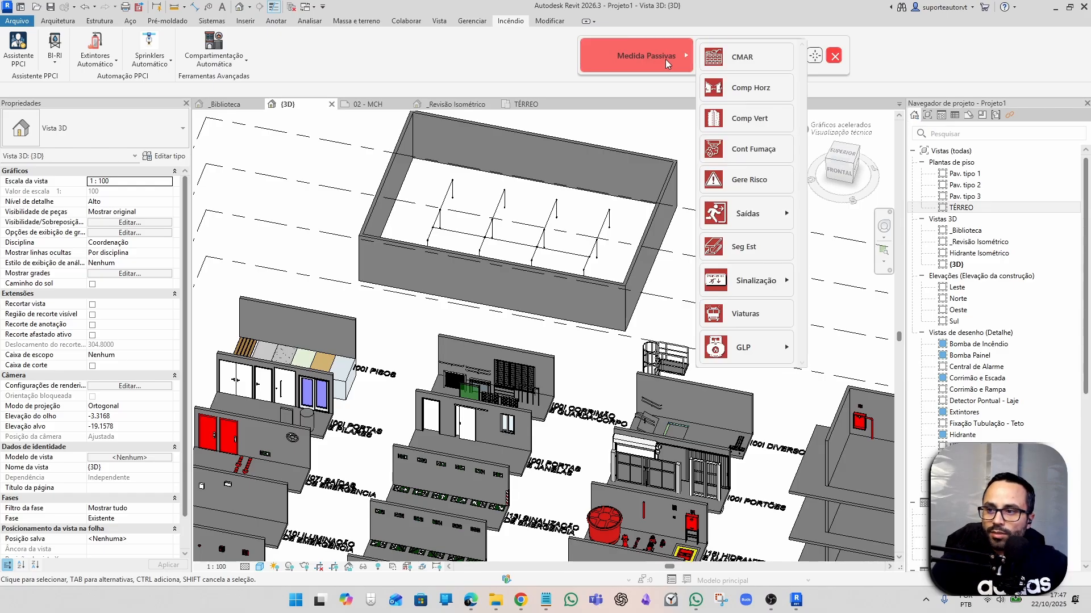
pyautogui.click(745, 212)
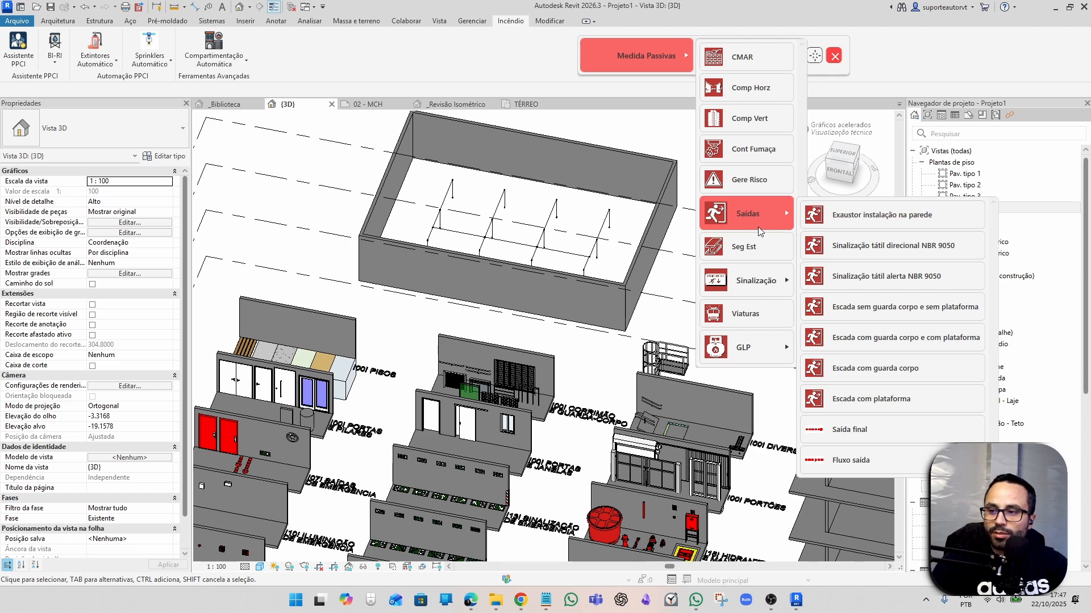
pyautogui.moveTo(751, 278)
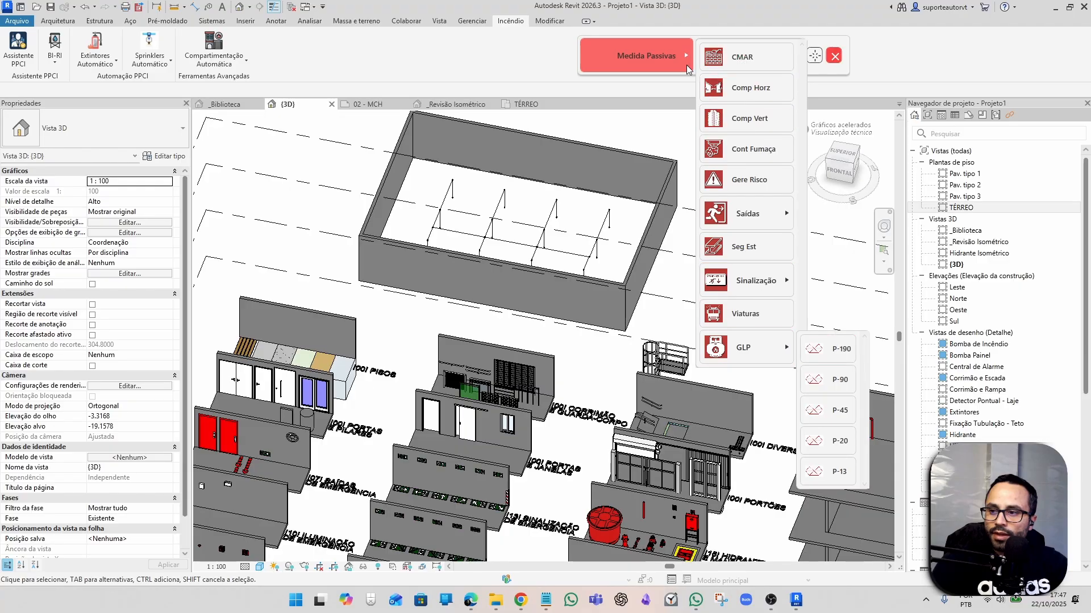
# Examine the Medidas ativas options of Menu Turbo, including the Alarme, Detecção and Iluminação submenus.
pyautogui.moveTo(795, 57)
pyautogui.moveTo(857, 63)
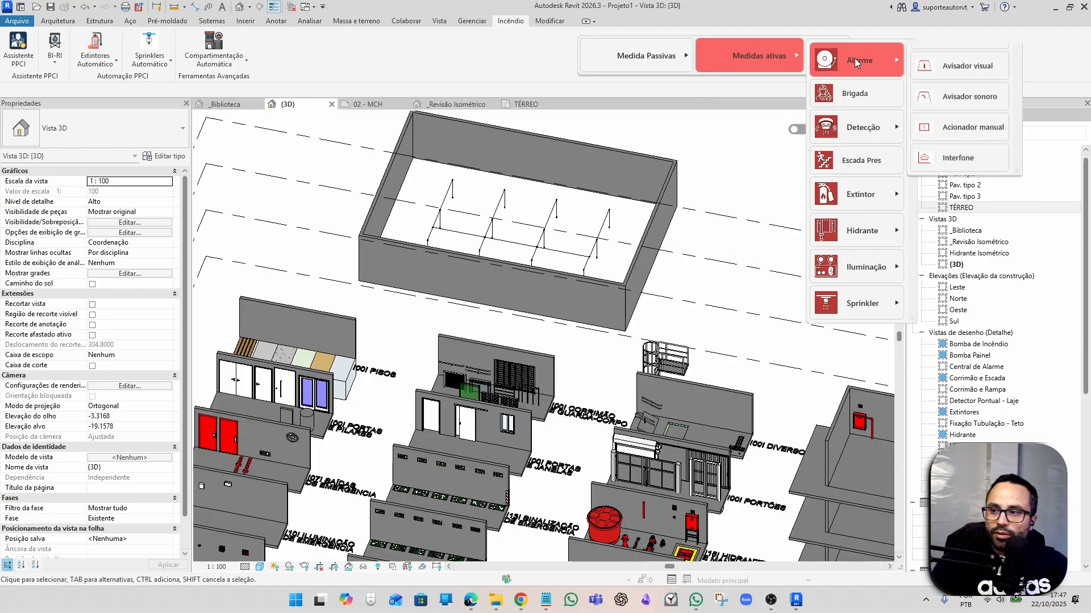
pyautogui.moveTo(856, 128)
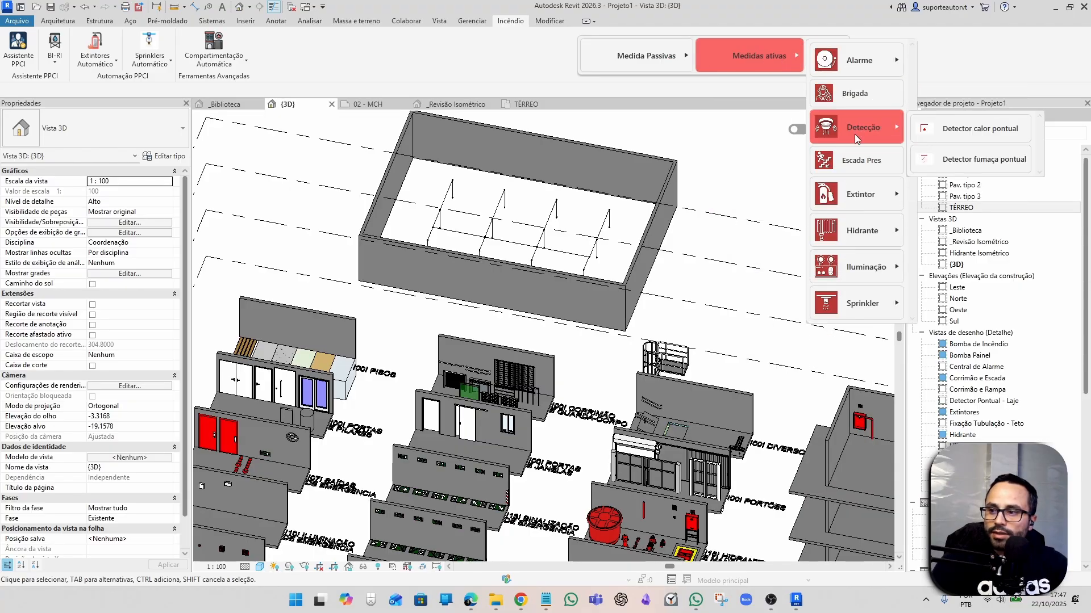
pyautogui.moveTo(857, 268)
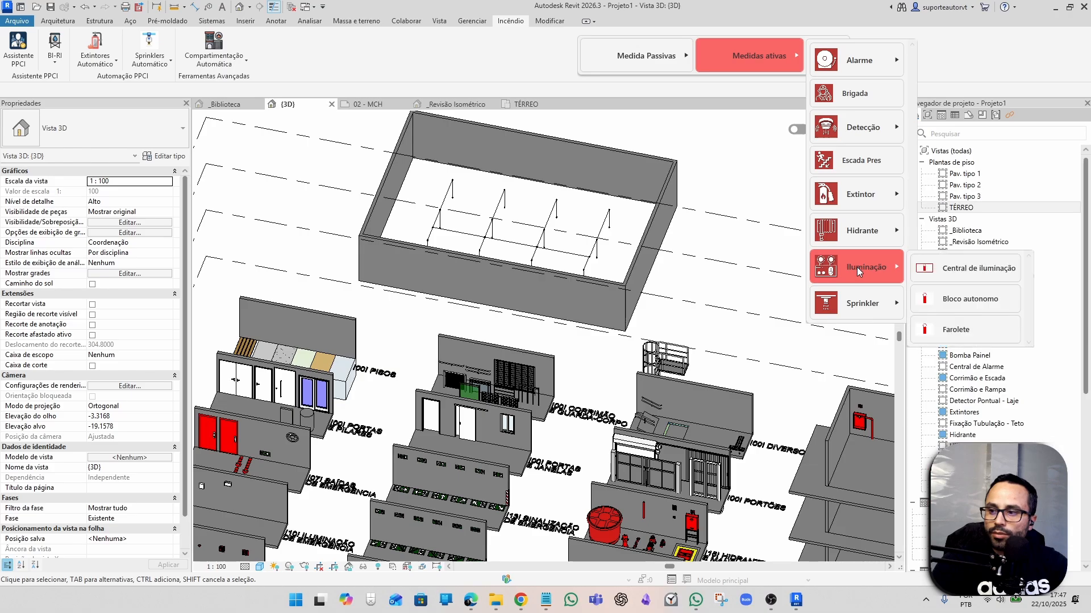
pyautogui.click(768, 65)
# Examine the template's 3D displays for fire alarm, emergency lighting, emergency signage, extinguishers, and doors and windows.
pyautogui.scroll(-2, 451, 281)
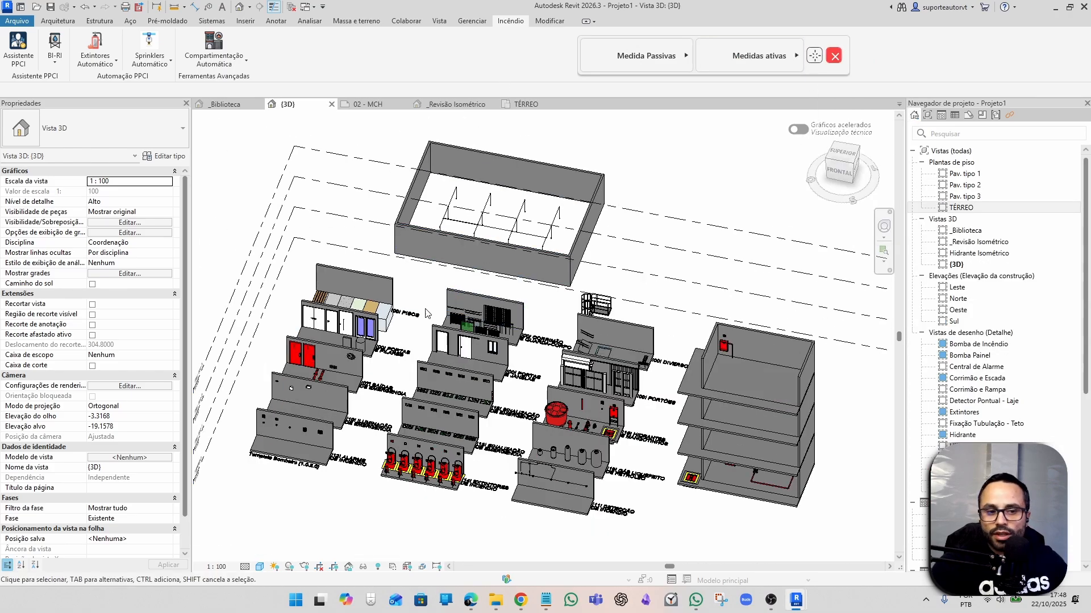
pyautogui.scroll(8, 409, 391)
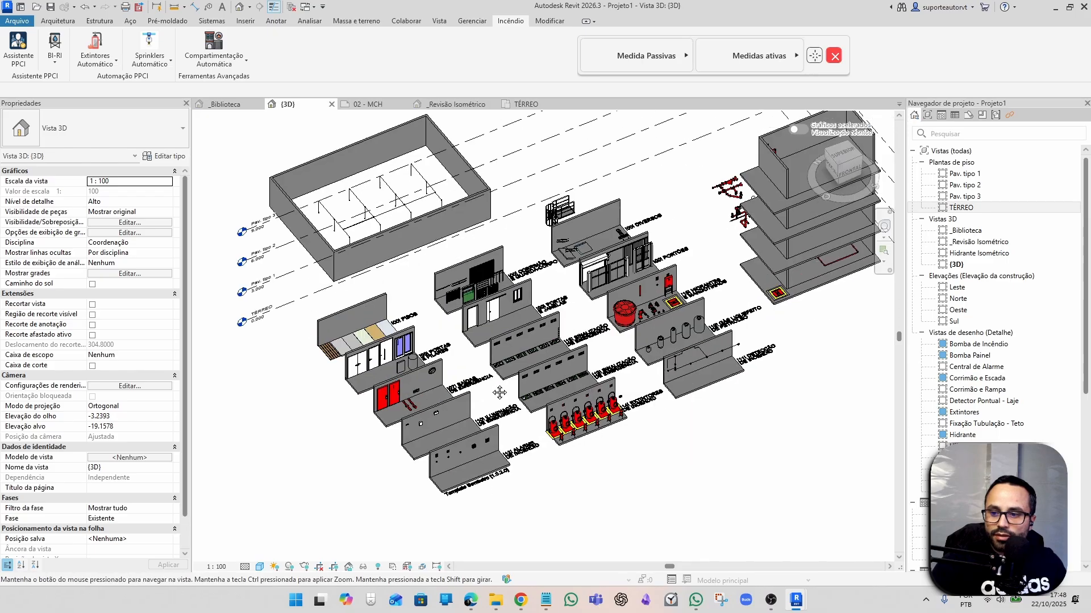
pyautogui.moveTo(730, 355); pyautogui.dragTo(713, 492, button='middle')
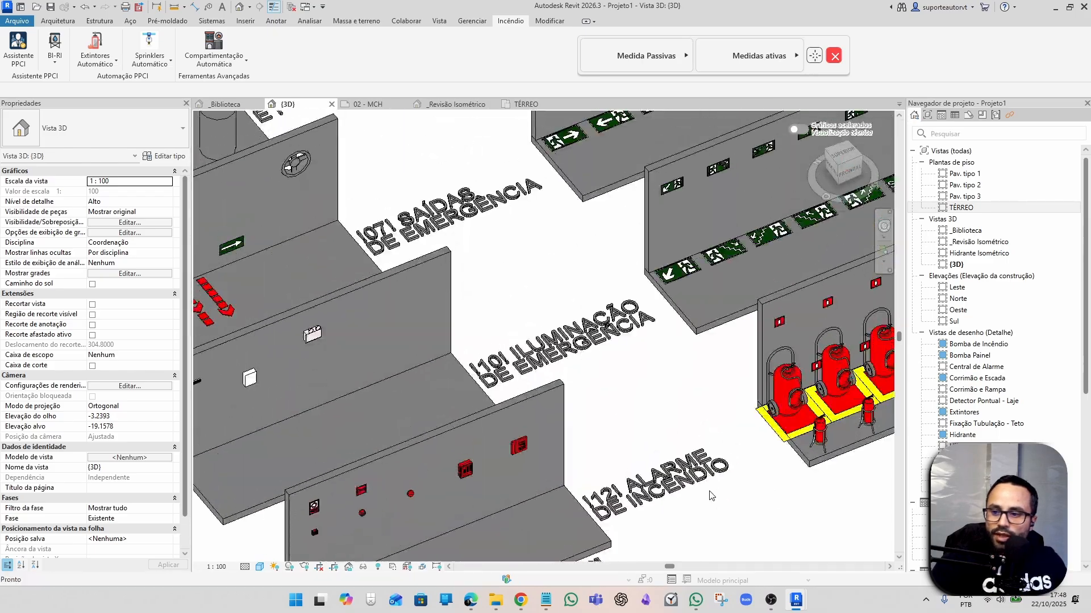
pyautogui.scroll(-1, 611, 380)
pyautogui.moveTo(616, 386); pyautogui.dragTo(700, 480, button='middle')
pyautogui.moveTo(550, 350); pyautogui.dragTo(617, 424, button='middle')
pyautogui.scroll(-1, 516, 331)
pyautogui.moveTo(585, 376); pyautogui.dragTo(346, 438, button='middle')
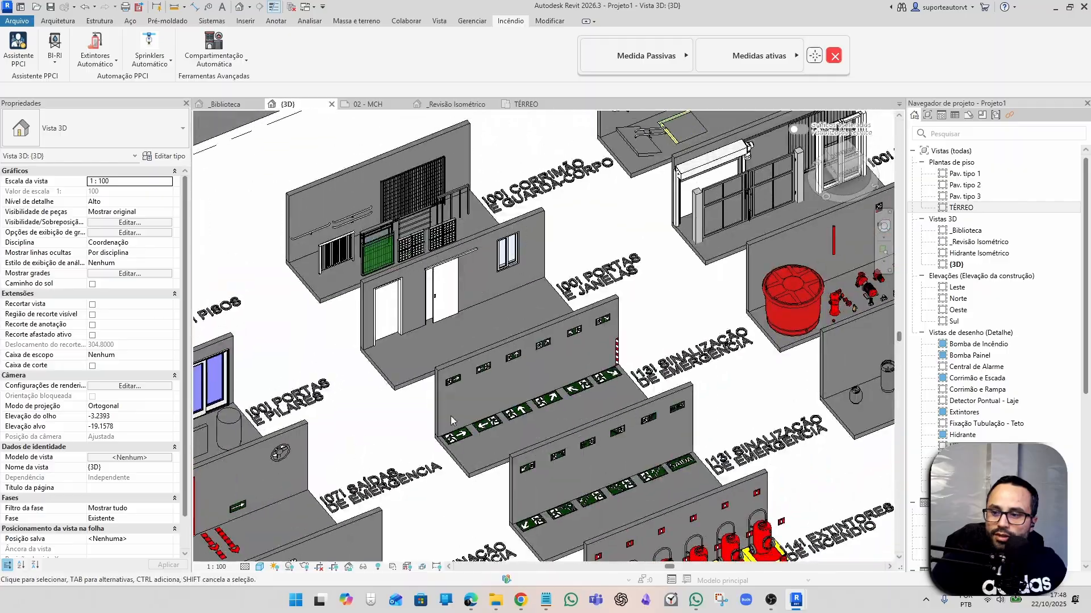
pyautogui.moveTo(767, 446); pyautogui.dragTo(483, 310, button='middle')
pyautogui.scroll(2, 545, 401)
pyautogui.moveTo(521, 386); pyautogui.dragTo(660, 476, button='middle')
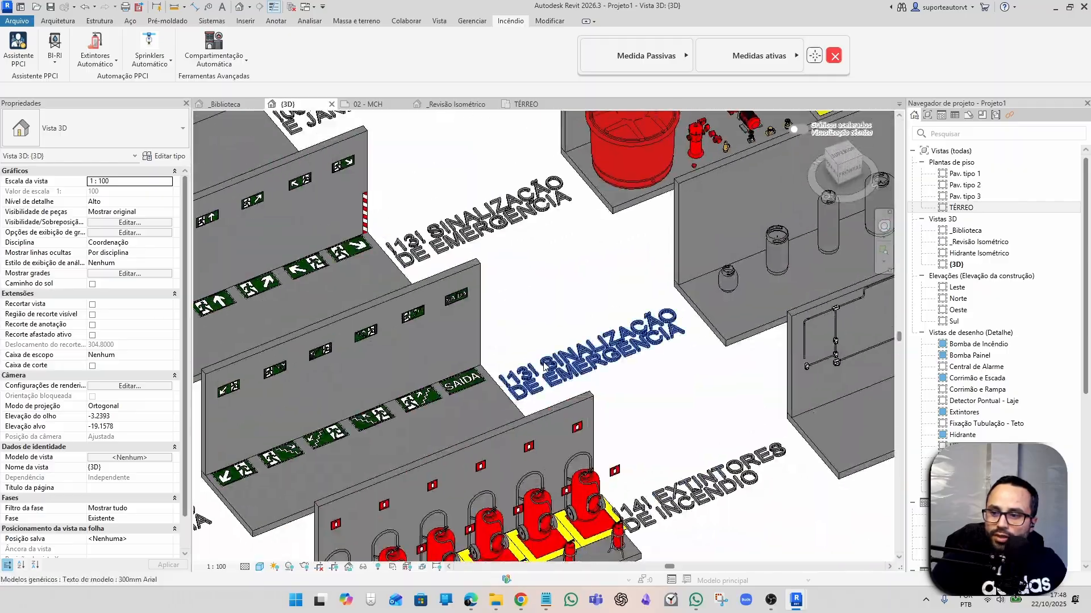
pyautogui.moveTo(580, 370); pyautogui.dragTo(728, 433, button='middle')
pyautogui.moveTo(600, 310); pyautogui.dragTo(678, 425, button='middle')
pyautogui.moveTo(534, 276); pyautogui.dragTo(587, 314, button='middle')
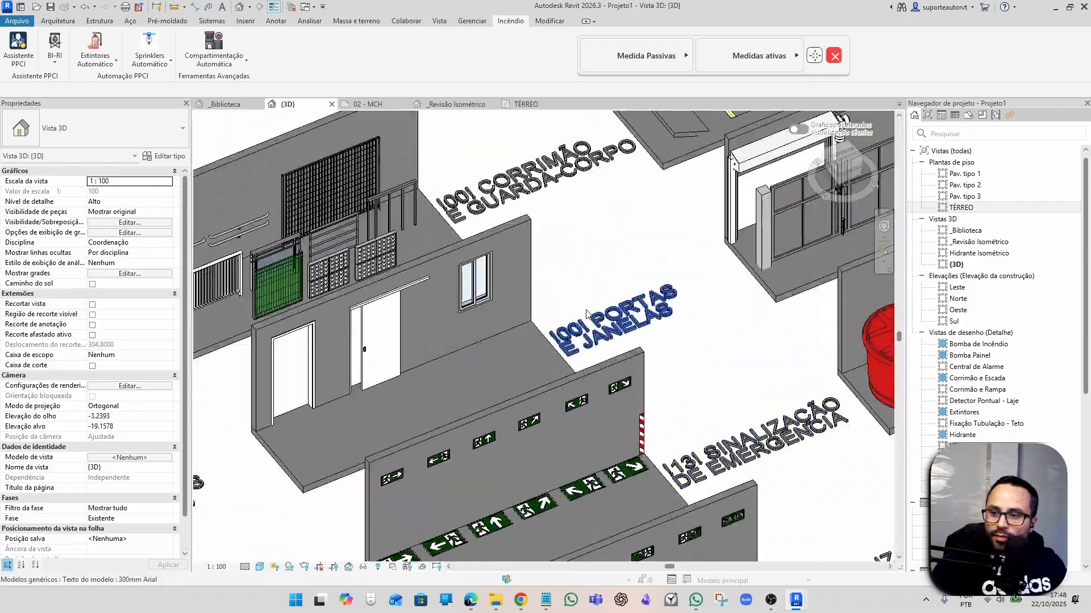
# Examine the template's 3D displays for fire detection, liquefied petroleum gas, hydrants, gates and miscellaneous items.
pyautogui.scroll(-1, 632, 387)
pyautogui.moveTo(772, 397); pyautogui.dragTo(332, 298, button='middle')
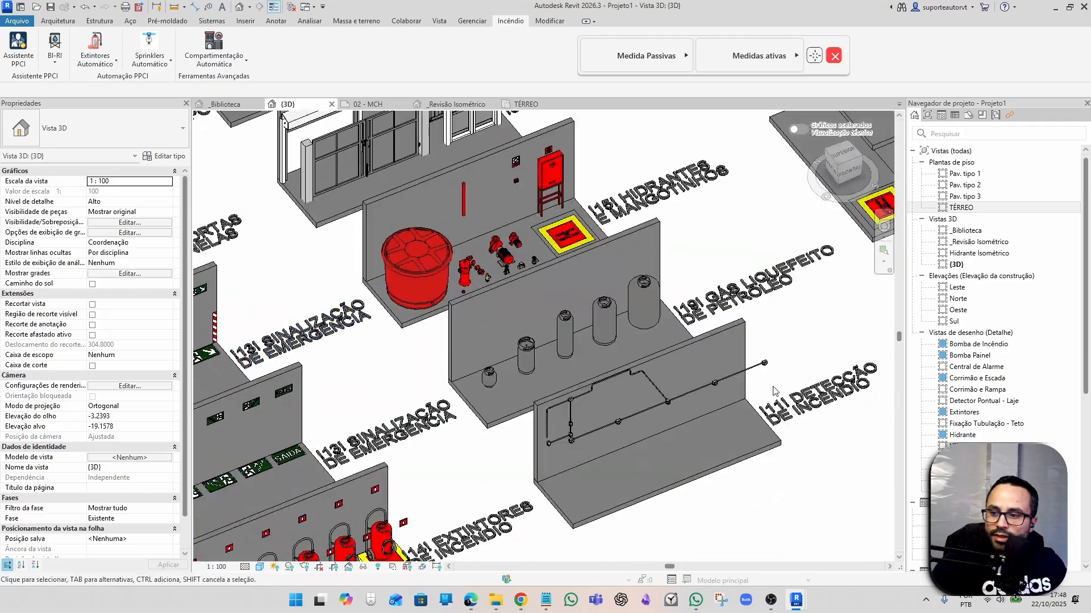
pyautogui.moveTo(789, 417); pyautogui.dragTo(712, 450, button='middle')
pyautogui.scroll(2, 715, 450)
pyautogui.moveTo(629, 310); pyautogui.dragTo(771, 411, button='middle')
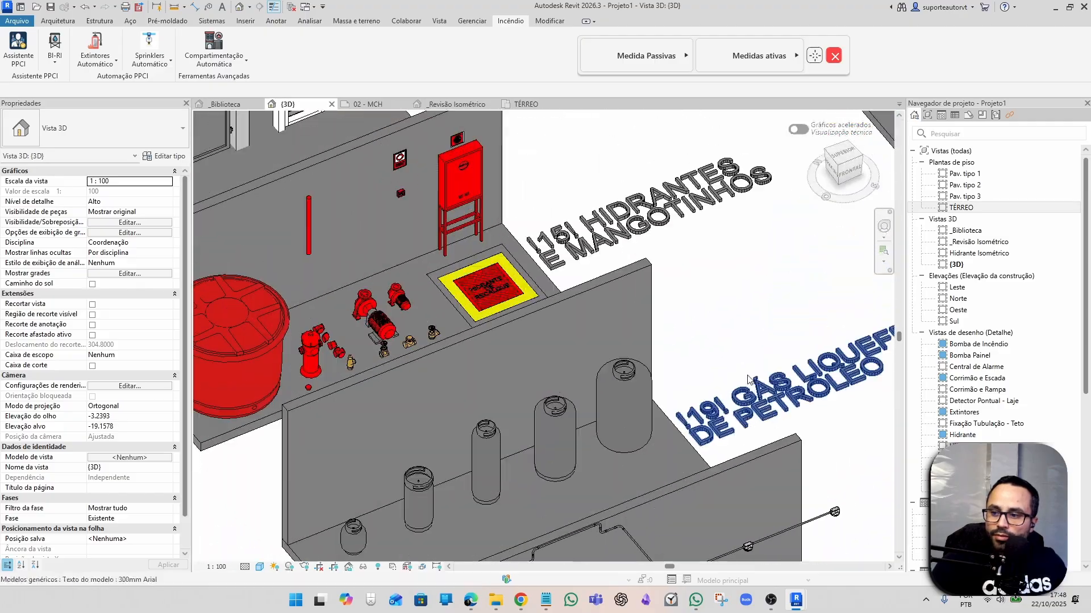
pyautogui.scroll(-1, 770, 411)
pyautogui.scroll(1, 634, 296)
pyautogui.moveTo(635, 296); pyautogui.dragTo(751, 440, button='middle')
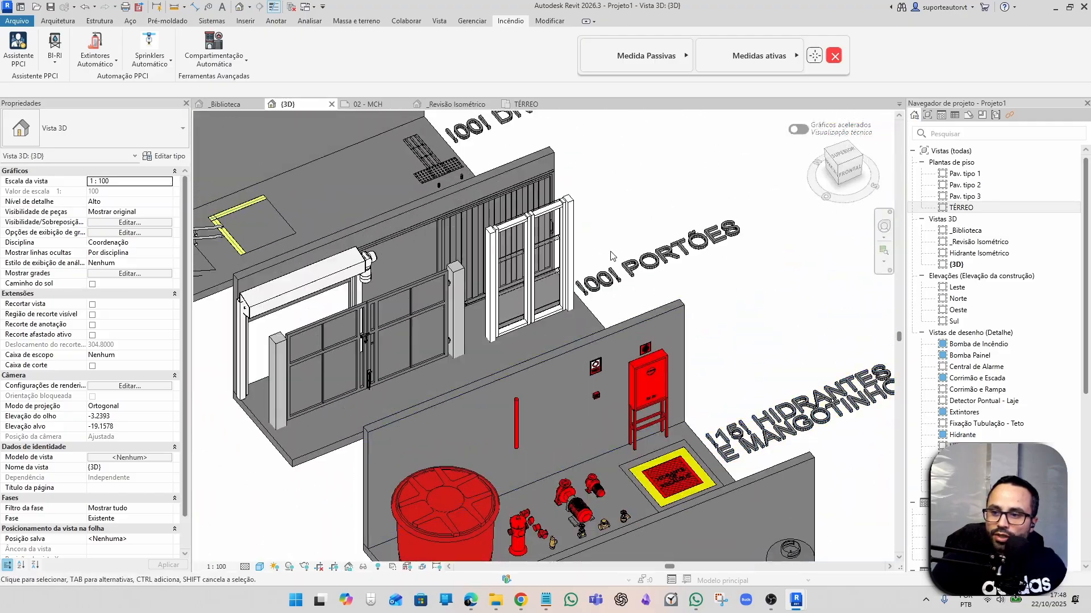
pyautogui.scroll(-1, 611, 256)
pyautogui.scroll(1, 588, 275)
pyautogui.moveTo(591, 275); pyautogui.dragTo(710, 455, button='middle')
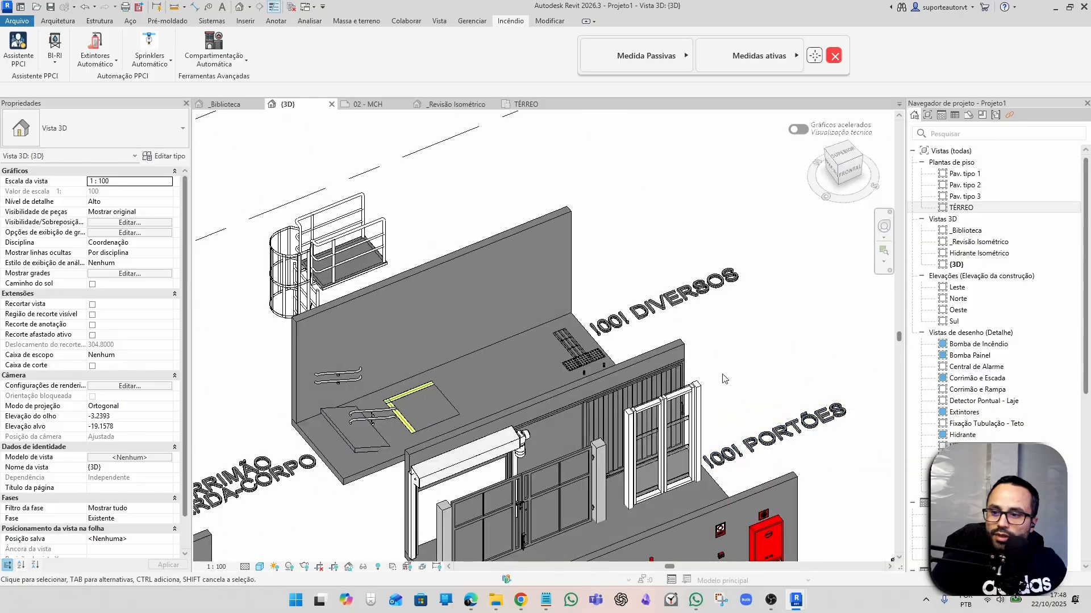
# Inspect the two red piping assemblies beside the multi-storey building in the 3D view.
pyautogui.click(640, 312)
pyautogui.keyDown('shift'); pyautogui.moveTo(640, 311); pyautogui.dragTo(496, 546, button='middle'); pyautogui.keyUp('shift')
pyautogui.scroll(4, 446, 378)
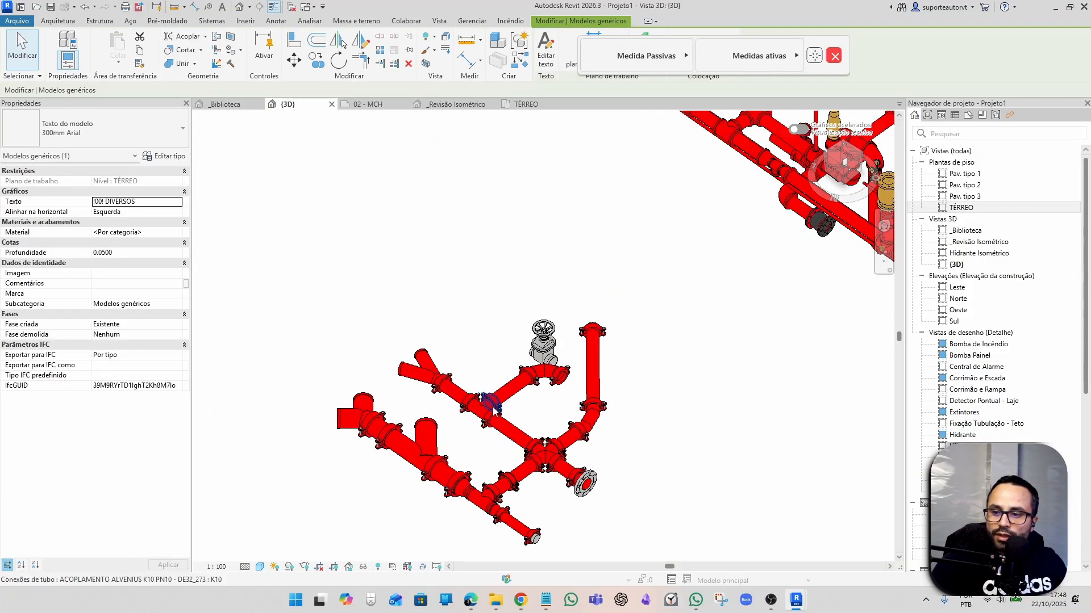
pyautogui.scroll(-2, 493, 408)
pyautogui.scroll(3, 653, 219)
pyautogui.scroll(-6, 624, 250)
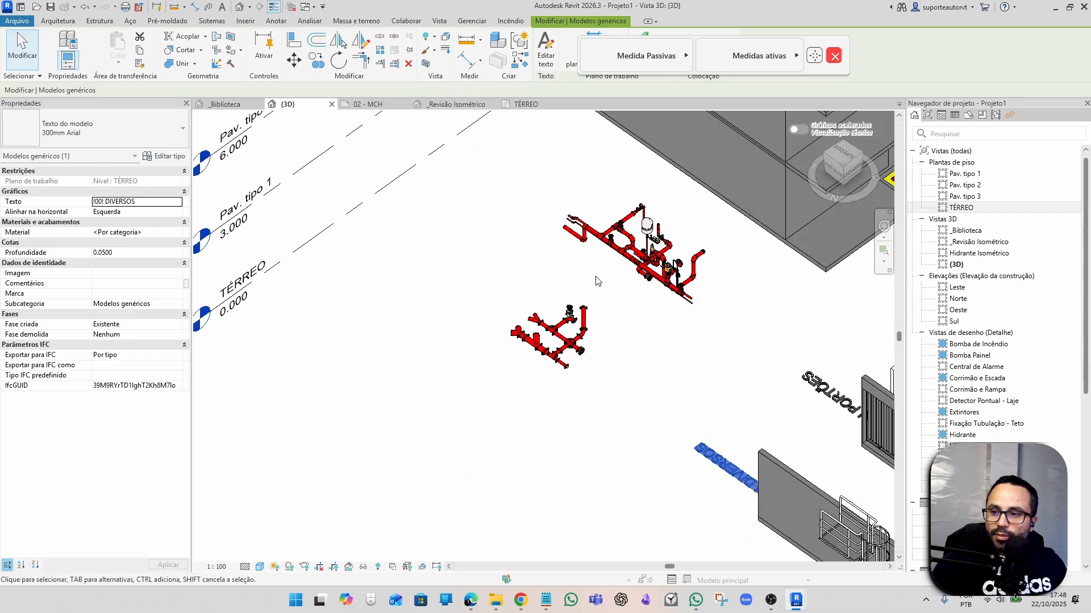
pyautogui.keyDown('shift'); pyautogui.moveTo(595, 281); pyautogui.dragTo(714, 357, button='middle'); pyautogui.keyUp('shift')
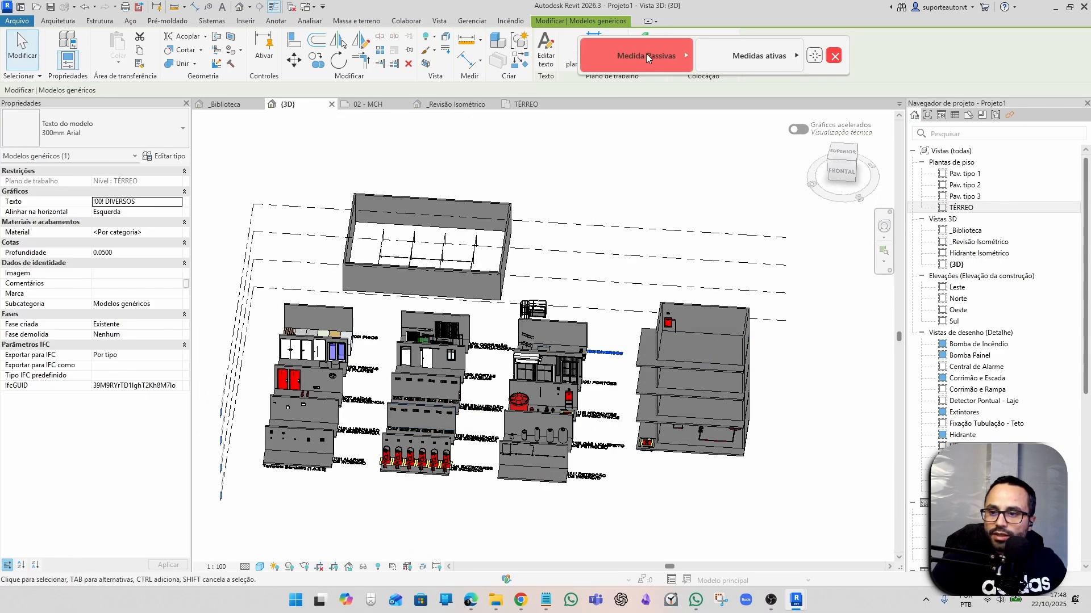
# Review the Medida Passivas options of Menu Turbo and inspect the fire extinguisher display in the 3D model.
pyautogui.click(673, 53)
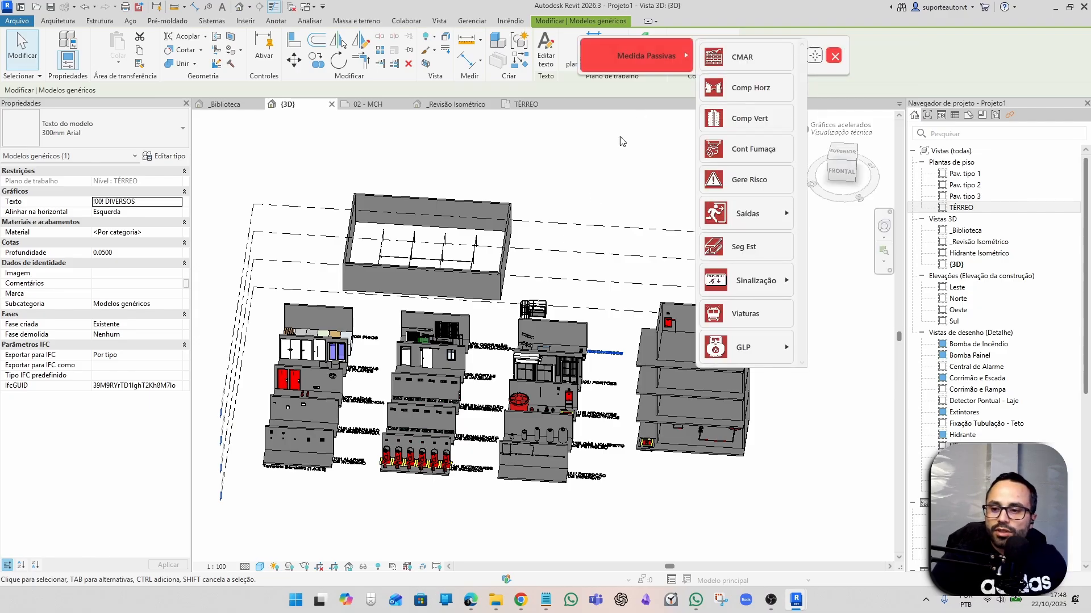
pyautogui.keyDown('shift'); pyautogui.moveTo(387, 421); pyautogui.dragTo(440, 359, button='middle'); pyautogui.keyUp('shift')
pyautogui.scroll(2, 468, 431)
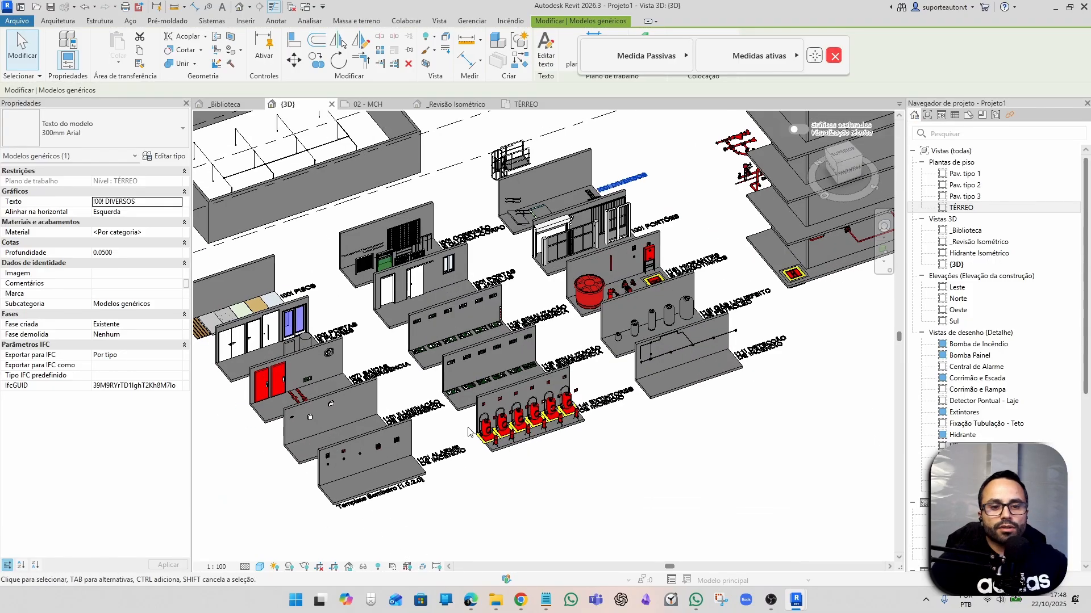
pyautogui.scroll(5, 468, 432)
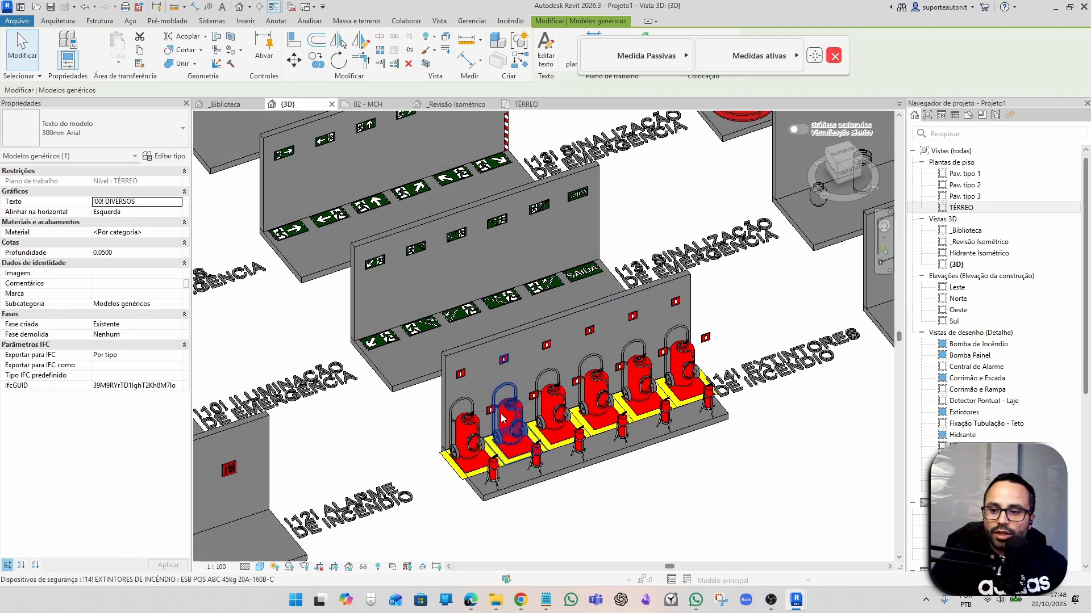
pyautogui.scroll(-3, 502, 419)
# Browse the project's detail views, legends, schedules and sheets, and expand the Famílias branch to list the loaded families.
pyautogui.scroll(-3, 960, 349)
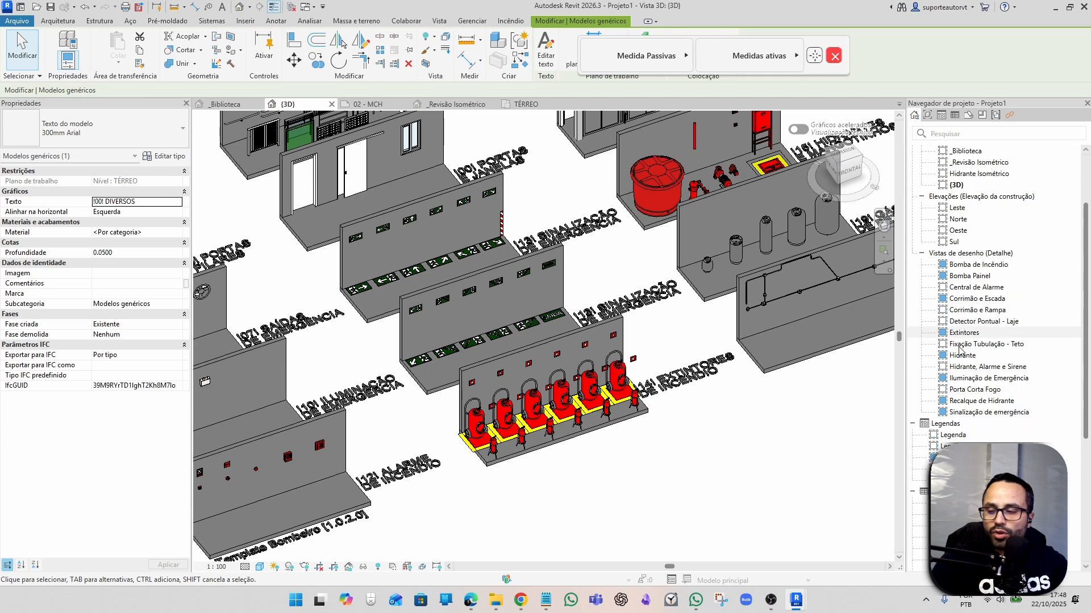
pyautogui.scroll(-6, 960, 350)
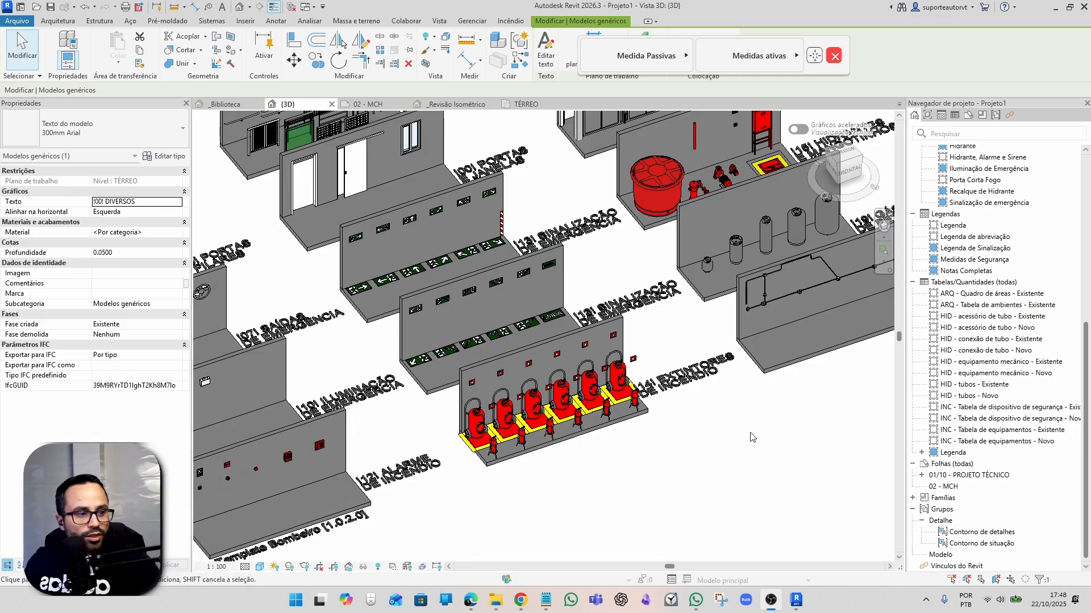
pyautogui.click(947, 501)
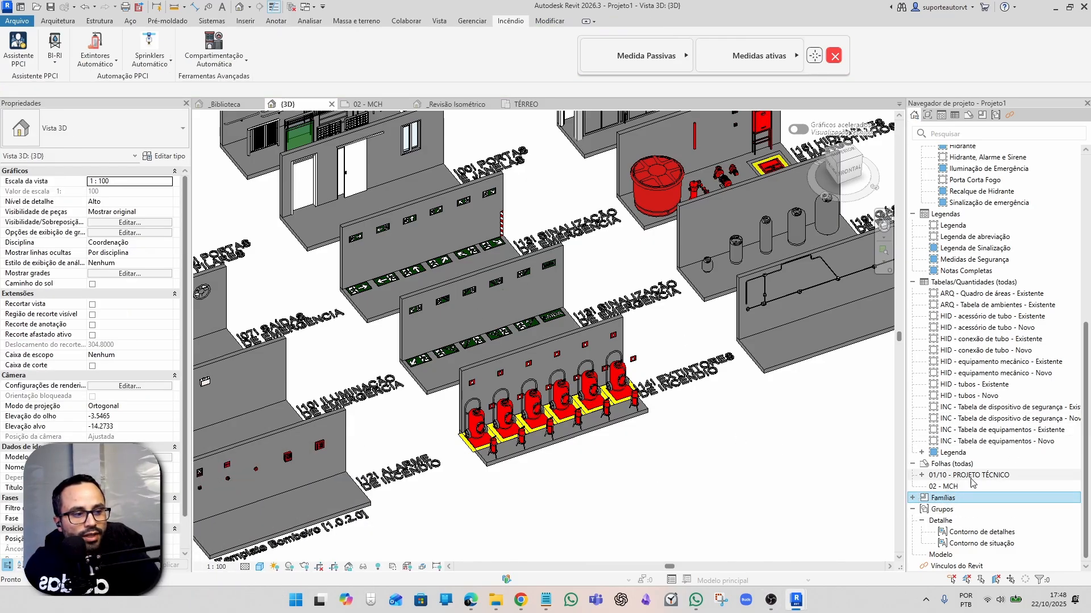
pyautogui.click(913, 498)
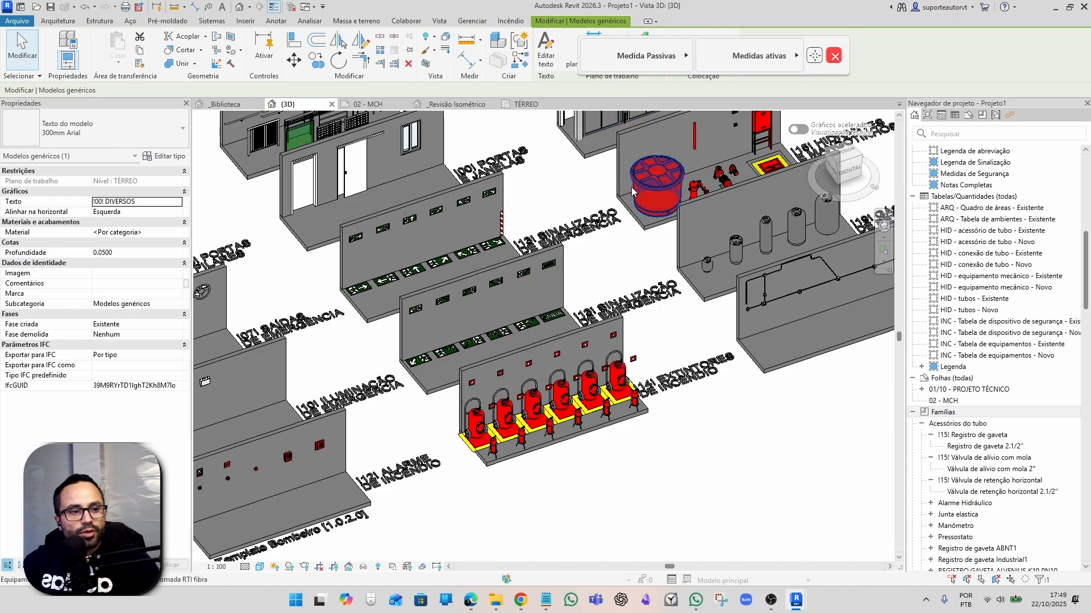
pyautogui.scroll(-3, 556, 229)
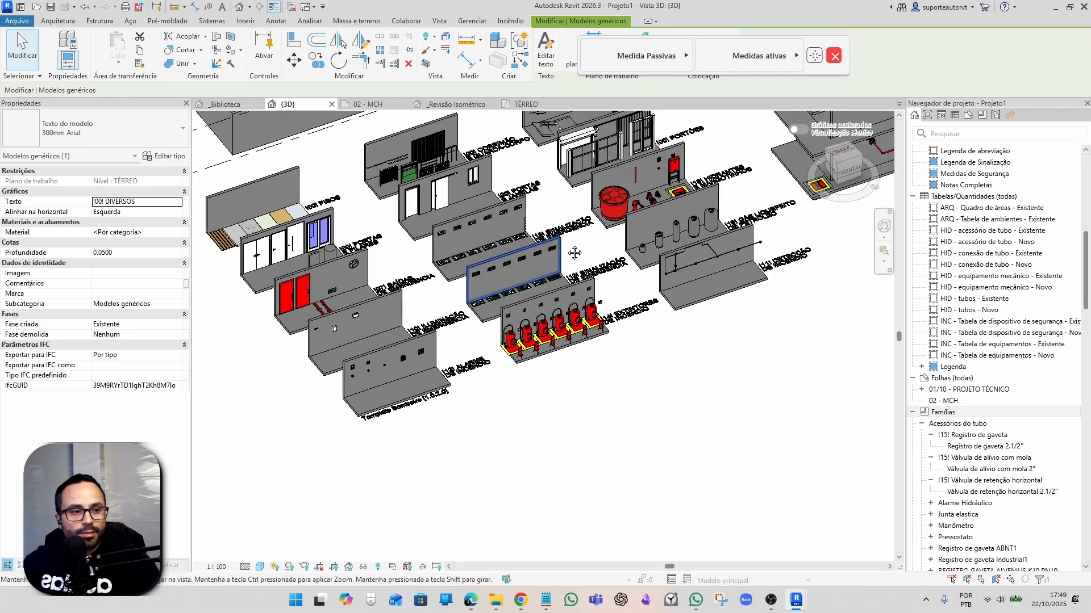
pyautogui.moveTo(574, 250); pyautogui.dragTo(598, 353, button='middle')
# Open the TÉRREO floor plan and examine the room's sprinkler layout and the template's family symbols below it.
pyautogui.click(530, 105)
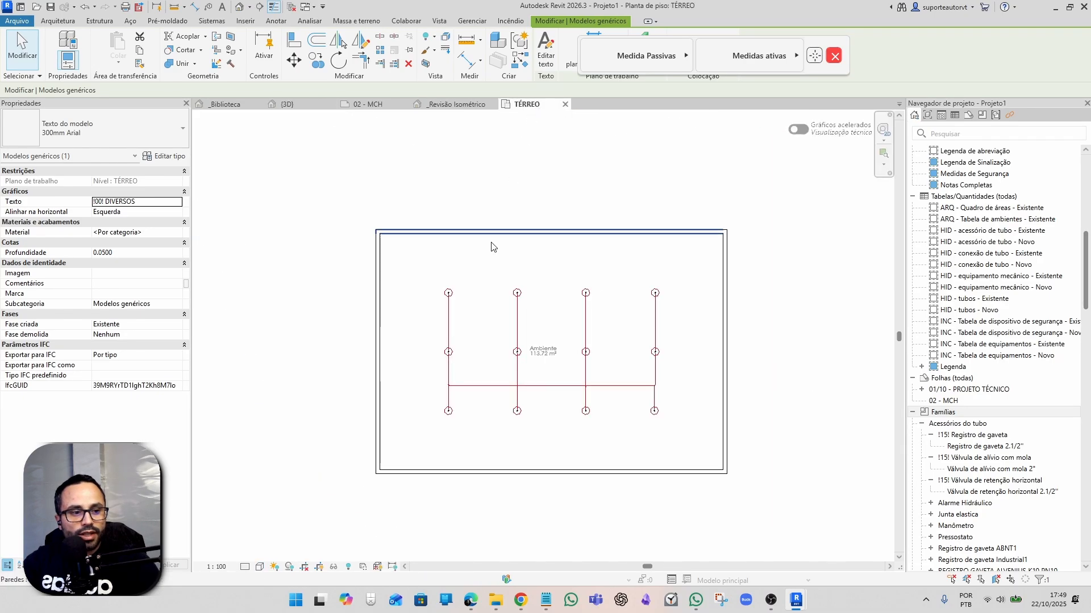
pyautogui.scroll(-2, 489, 243)
pyautogui.scroll(2, 463, 270)
pyautogui.scroll(1, 403, 294)
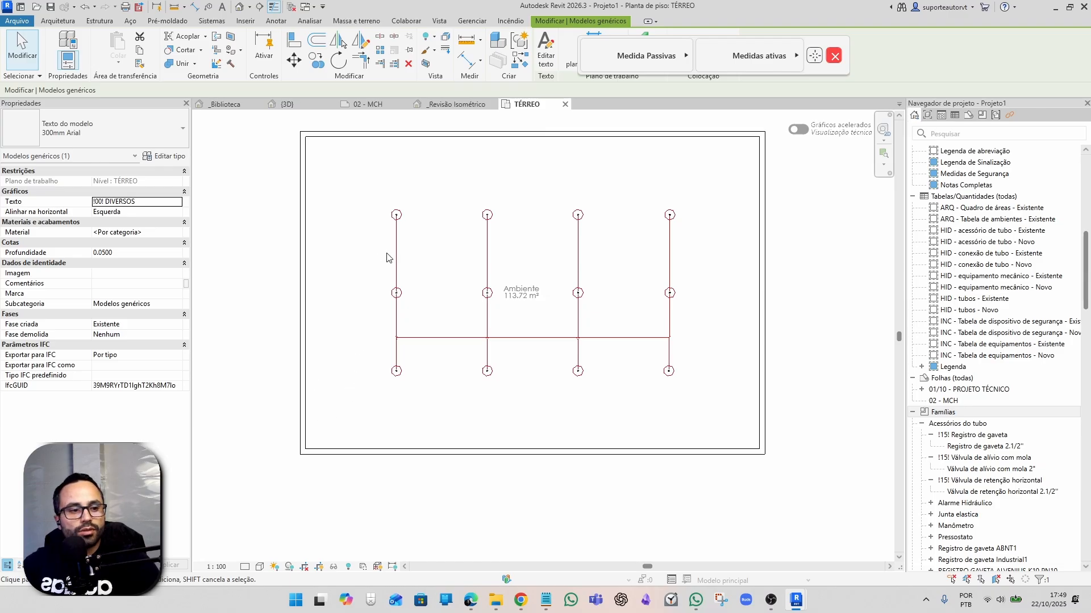
pyautogui.scroll(-4, 389, 267)
pyautogui.moveTo(433, 504); pyautogui.dragTo(421, 349, button='middle')
pyautogui.scroll(3, 421, 350)
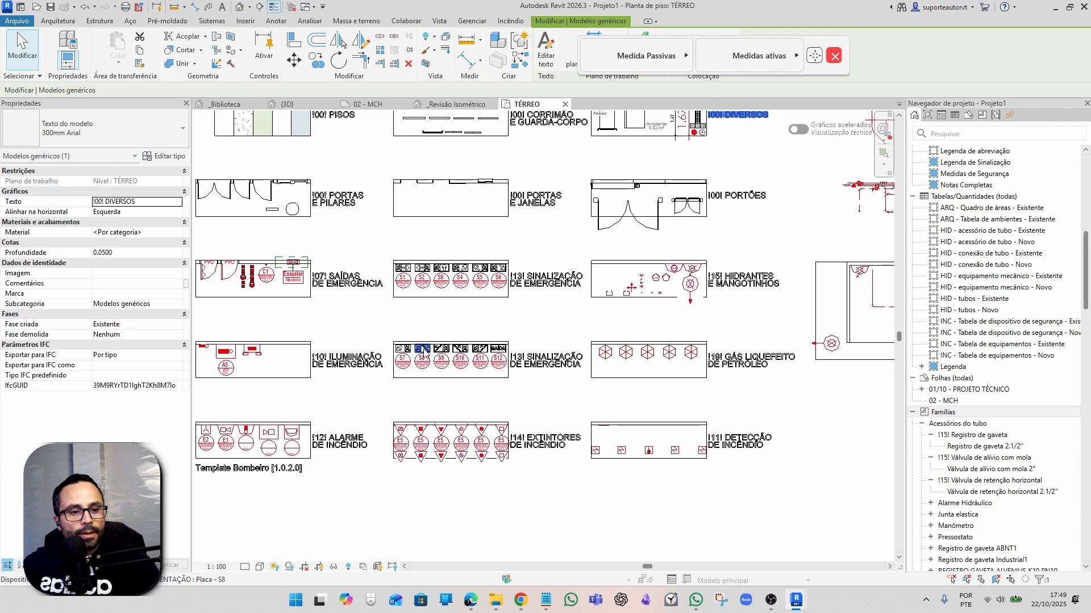
pyautogui.scroll(-2, 396, 335)
pyautogui.moveTo(394, 275); pyautogui.dragTo(438, 482, button='middle')
pyautogui.scroll(2, 435, 290)
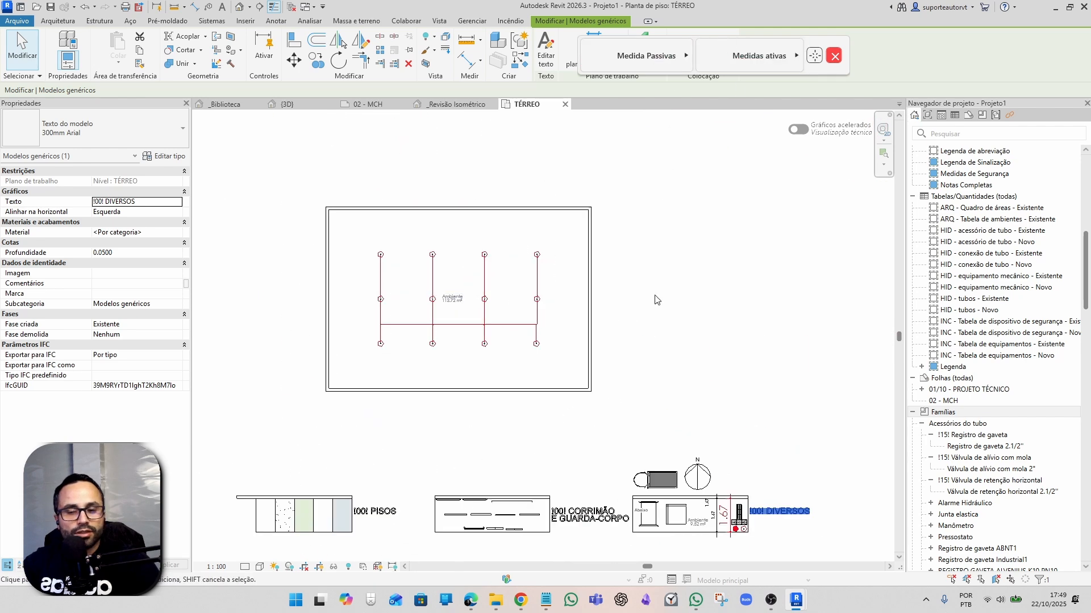
# Place an SDE - Porta corta fogo 80x210 s/BA door in the room's left wall near its lower corner, swinging outward.
pyautogui.scroll(3, 624, 172)
pyautogui.scroll(-1, 565, 205)
pyautogui.moveTo(561, 205); pyautogui.dragTo(645, 205, button='middle')
pyautogui.click(59, 23)
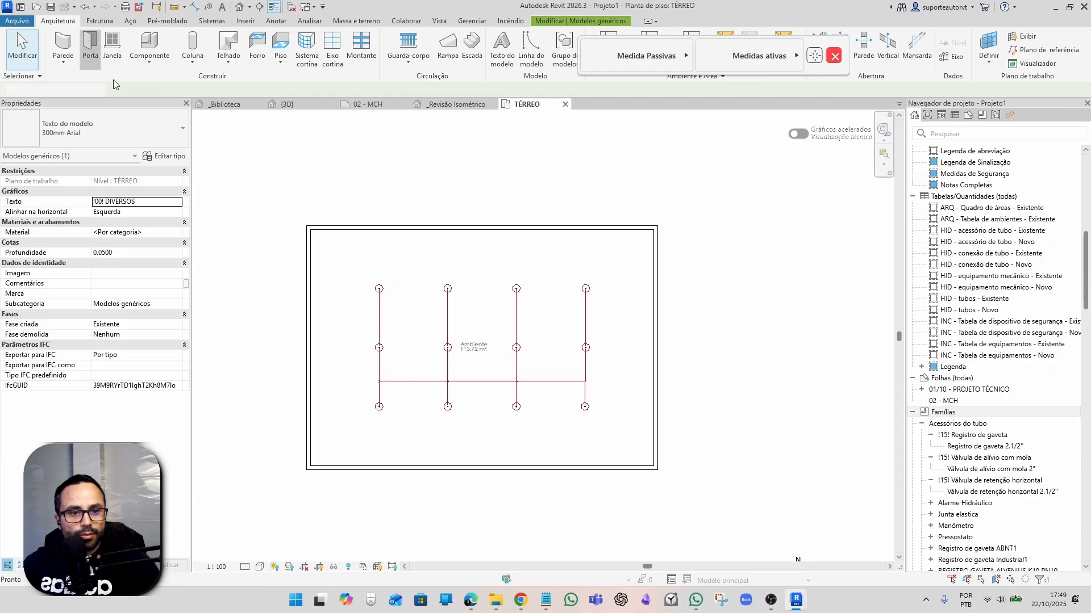
pyautogui.click(108, 134)
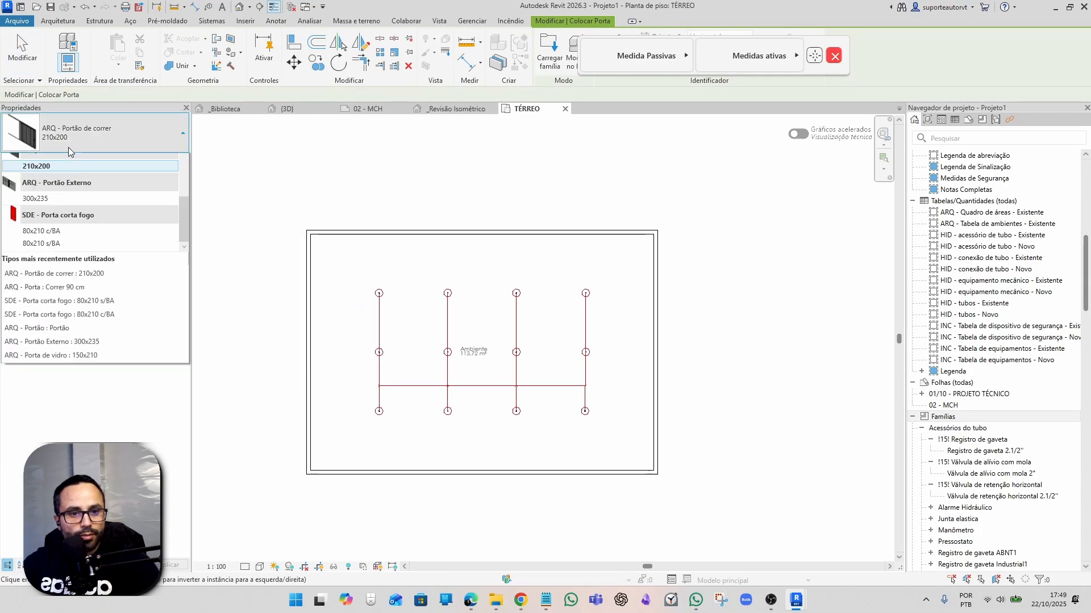
pyautogui.scroll(-3, 91, 255)
pyautogui.click(64, 339)
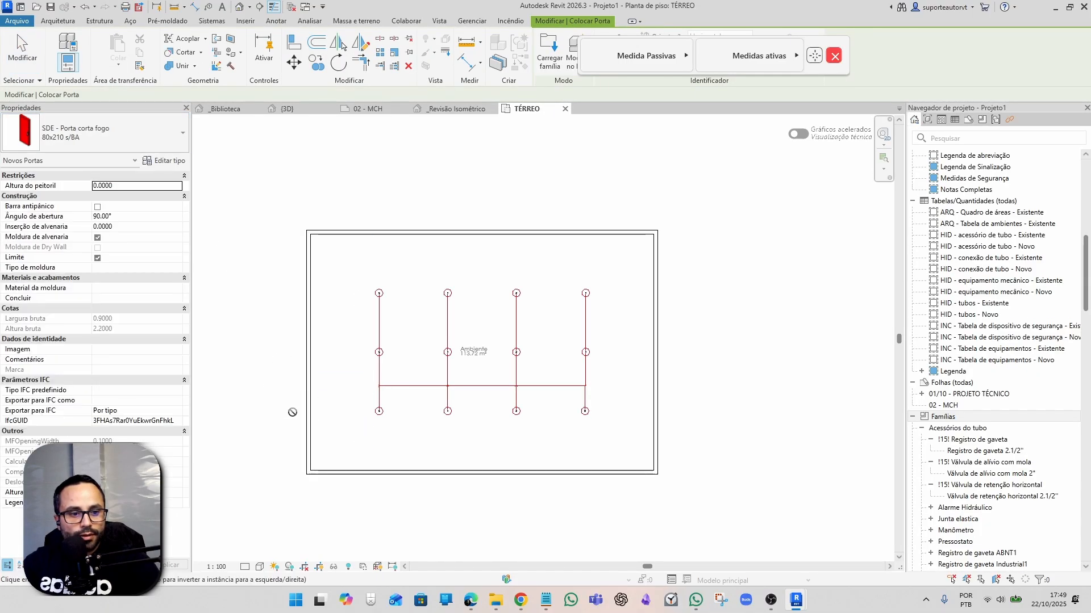
pyautogui.scroll(5, 295, 409)
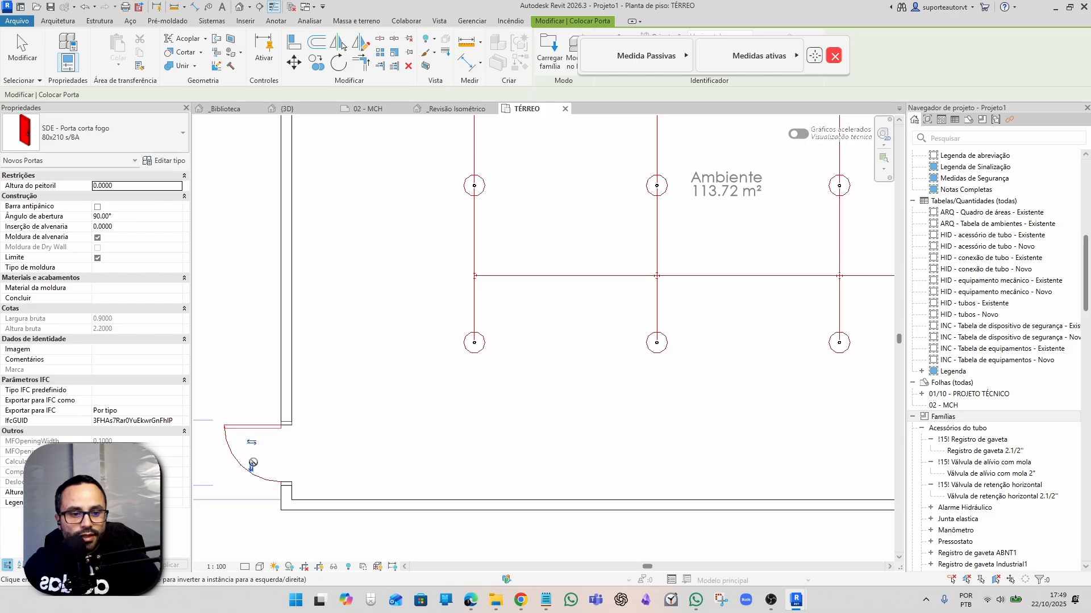
pyautogui.moveTo(371, 428); pyautogui.dragTo(449, 389, button='middle')
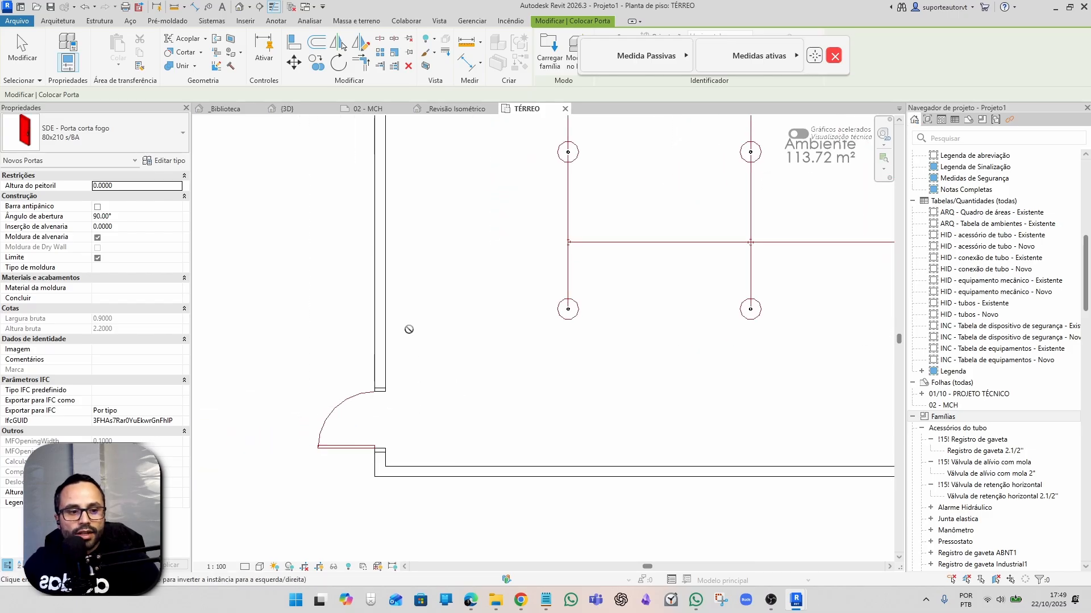
pyautogui.press('Escape')
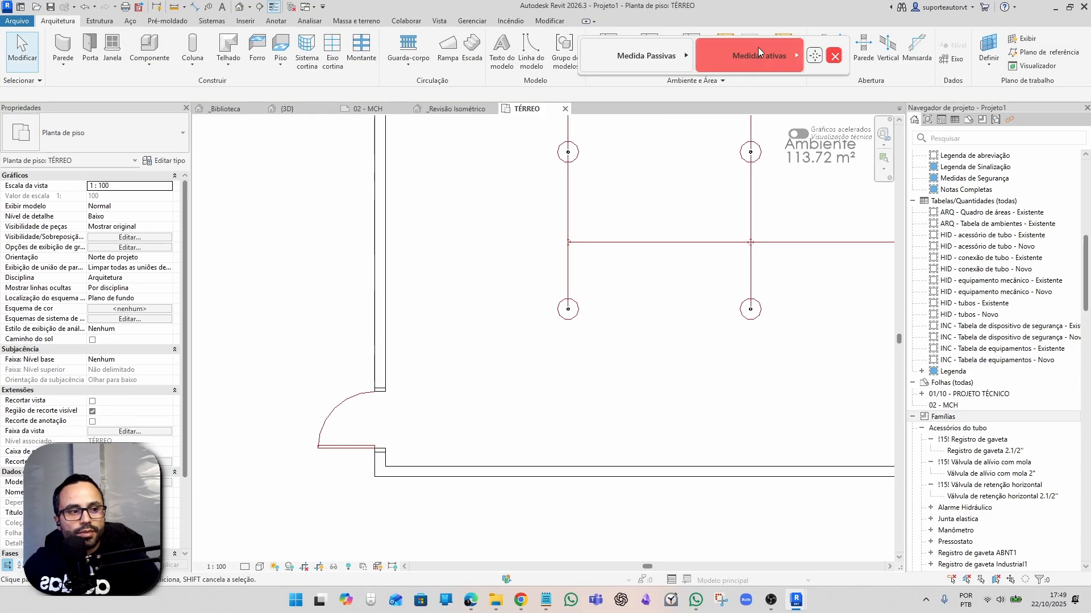
# Place a Bloco autonomo emergency light on the inner side of the left wall, centred on the fire door opening.
pyautogui.moveTo(761, 60)
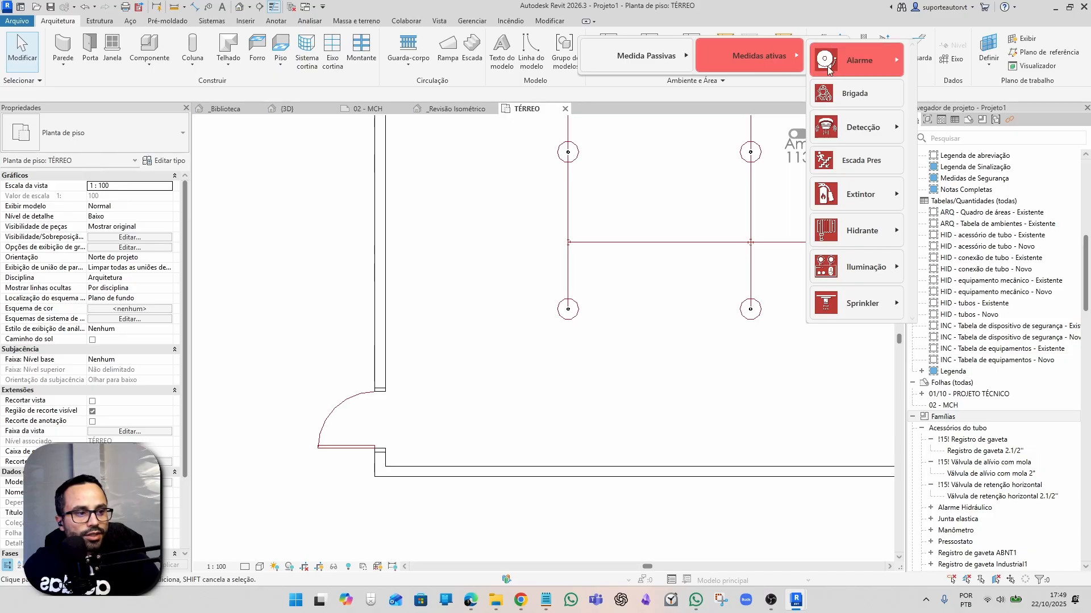
pyautogui.moveTo(861, 276)
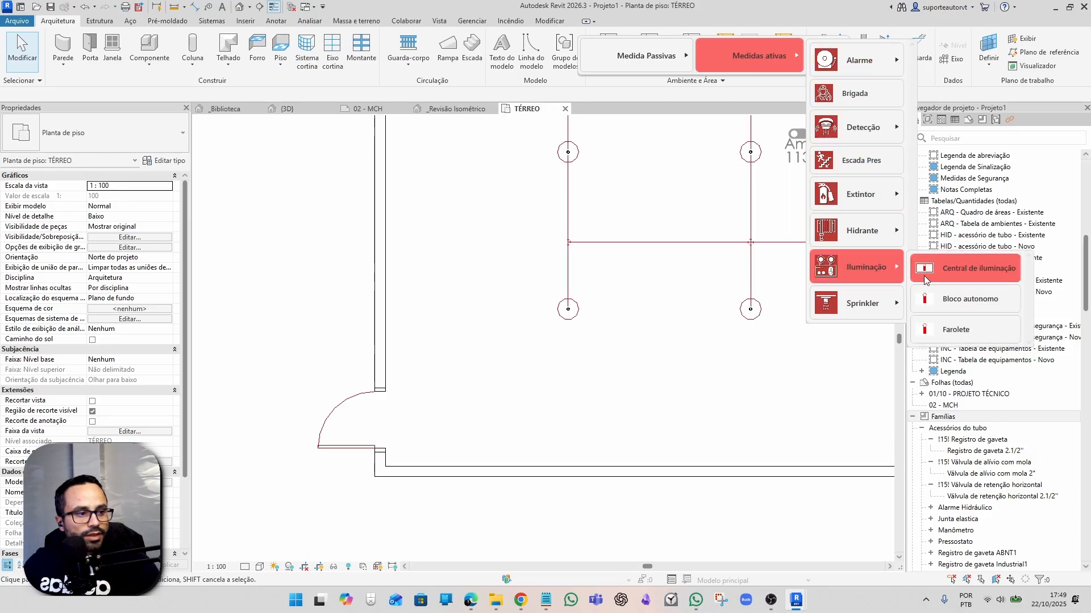
pyautogui.click(974, 307)
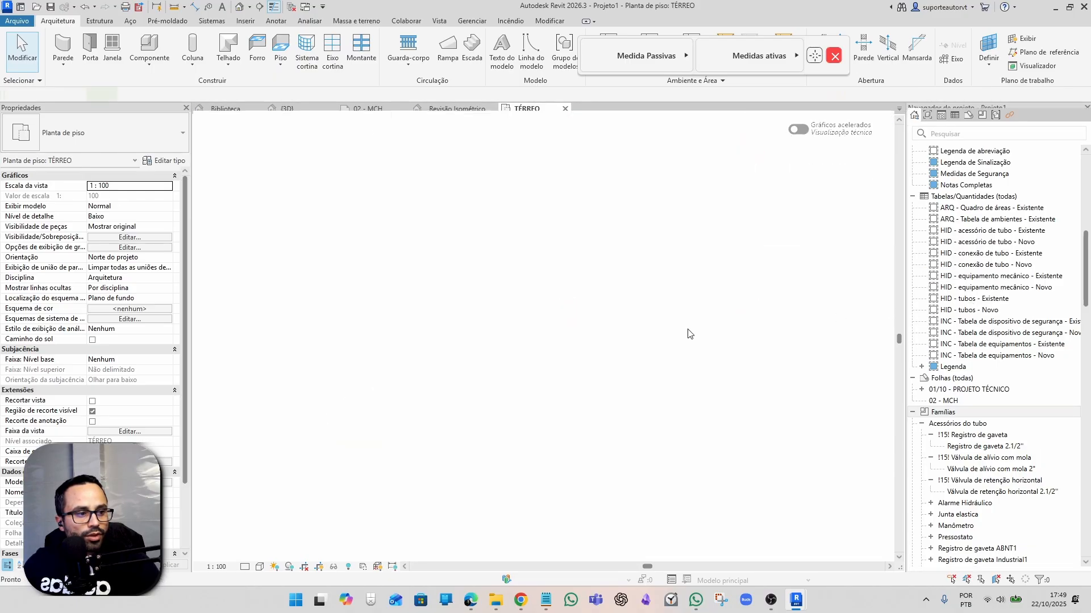
pyautogui.scroll(3, 395, 400)
pyautogui.scroll(1, 397, 403)
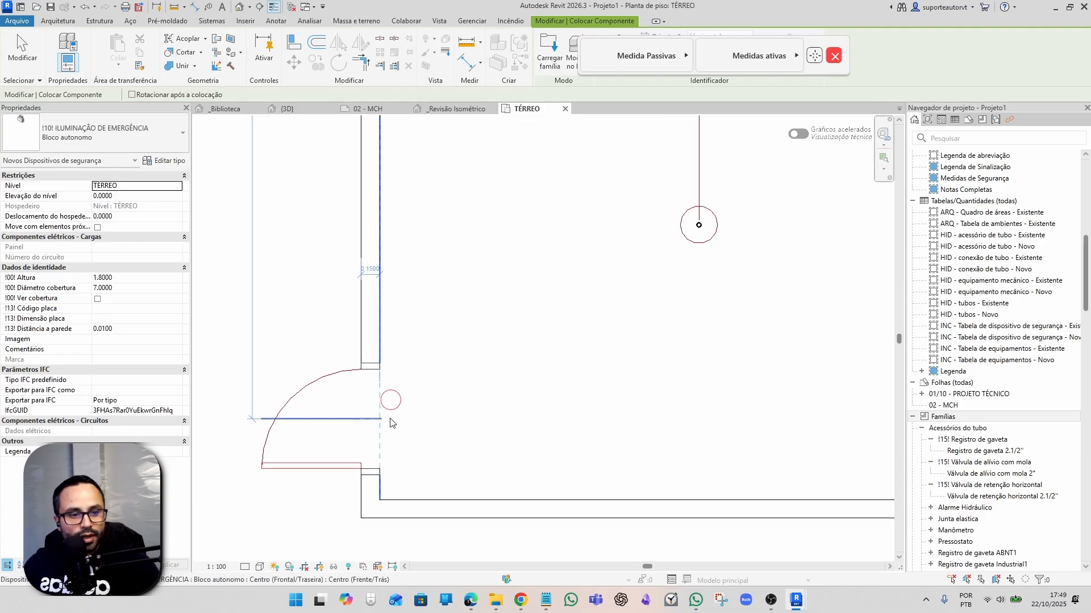
pyautogui.click(390, 424)
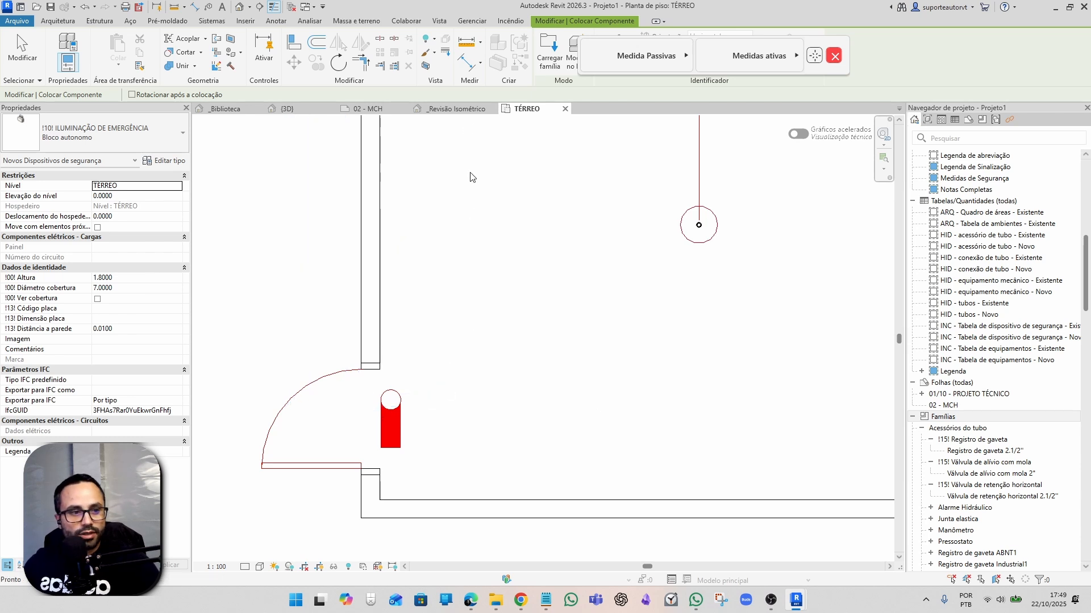
pyautogui.press('Escape')
# In the 3D view, set the emergency light's height at the fire door to 2.20 so it sits above the door.
pyautogui.click(240, 7)
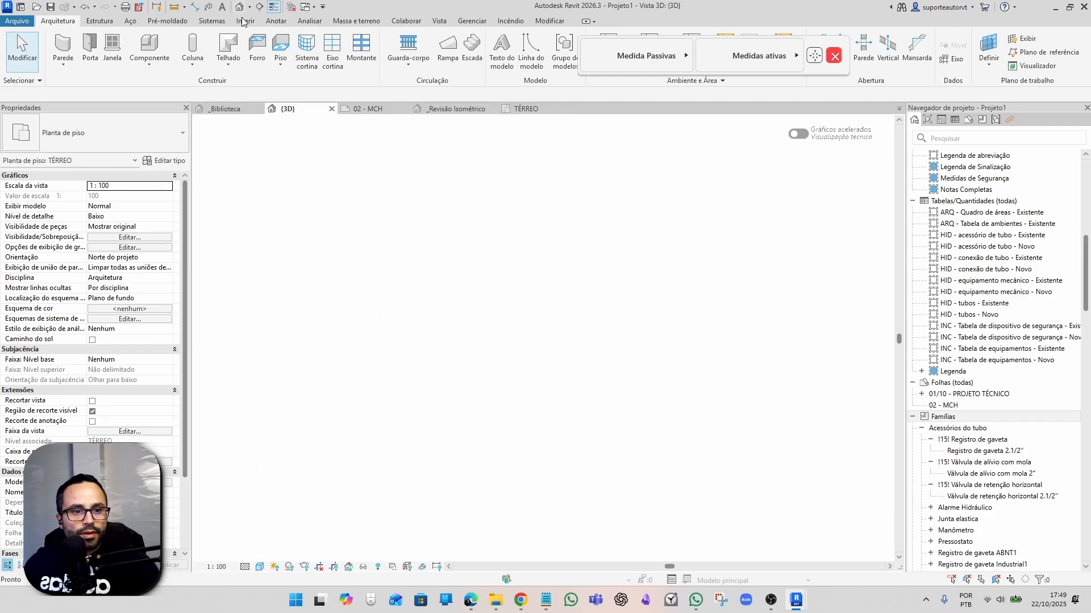
pyautogui.scroll(-1, 507, 265)
pyautogui.click(306, 186)
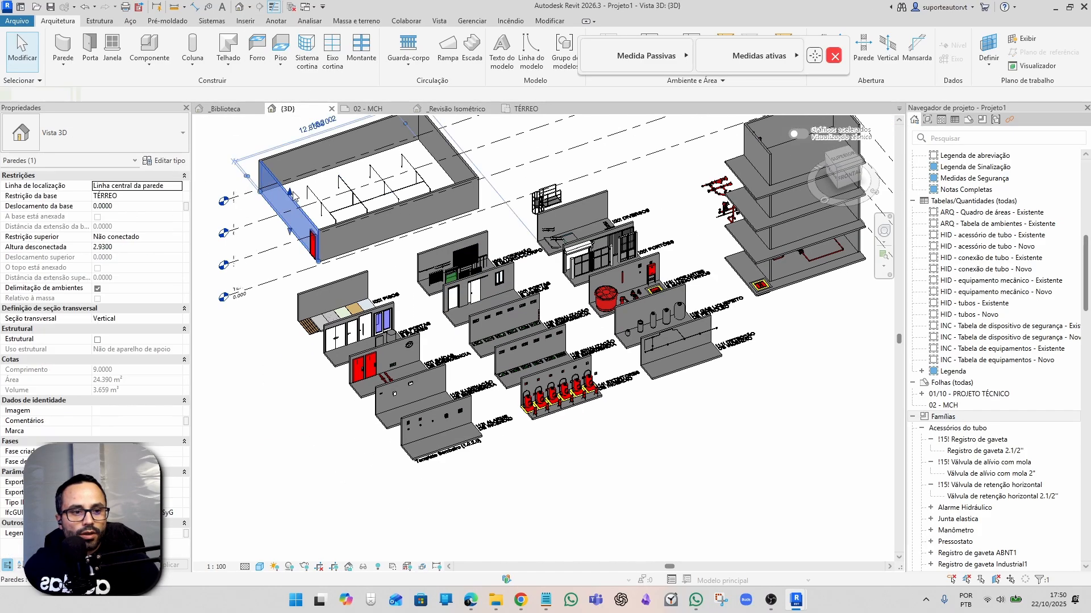
pyautogui.keyDown('shift'); pyautogui.moveTo(466, 253); pyautogui.dragTo(287, 259, button='middle'); pyautogui.keyUp('shift')
pyautogui.moveTo(213, 226); pyautogui.dragTo(516, 346, button='middle')
pyautogui.scroll(6, 554, 341)
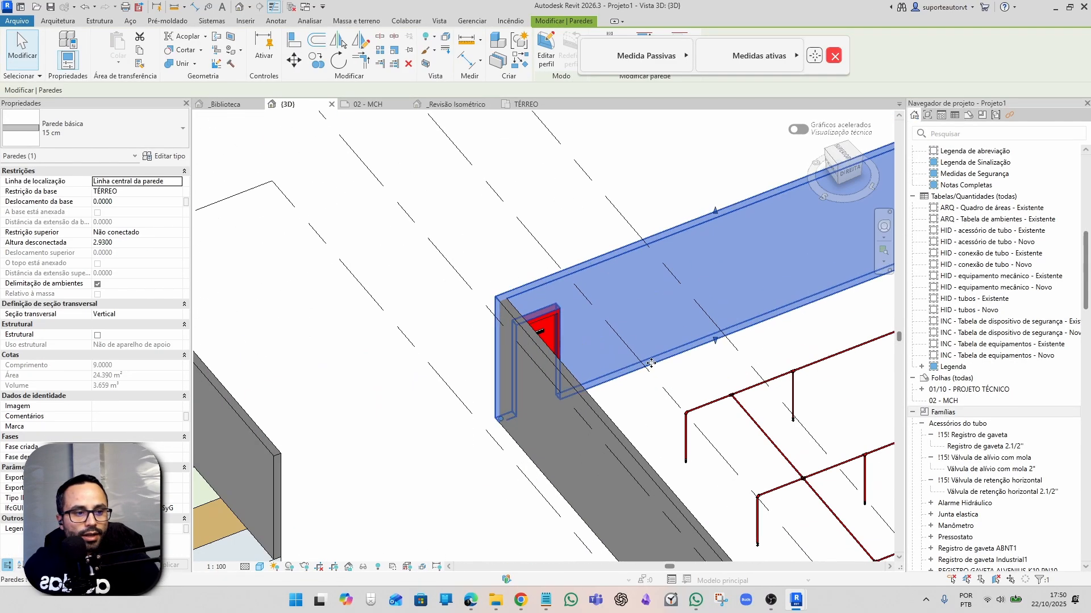
pyautogui.click(498, 407)
pyautogui.keyDown('shift'); pyautogui.moveTo(575, 431); pyautogui.dragTo(445, 406, button='middle'); pyautogui.keyUp('shift')
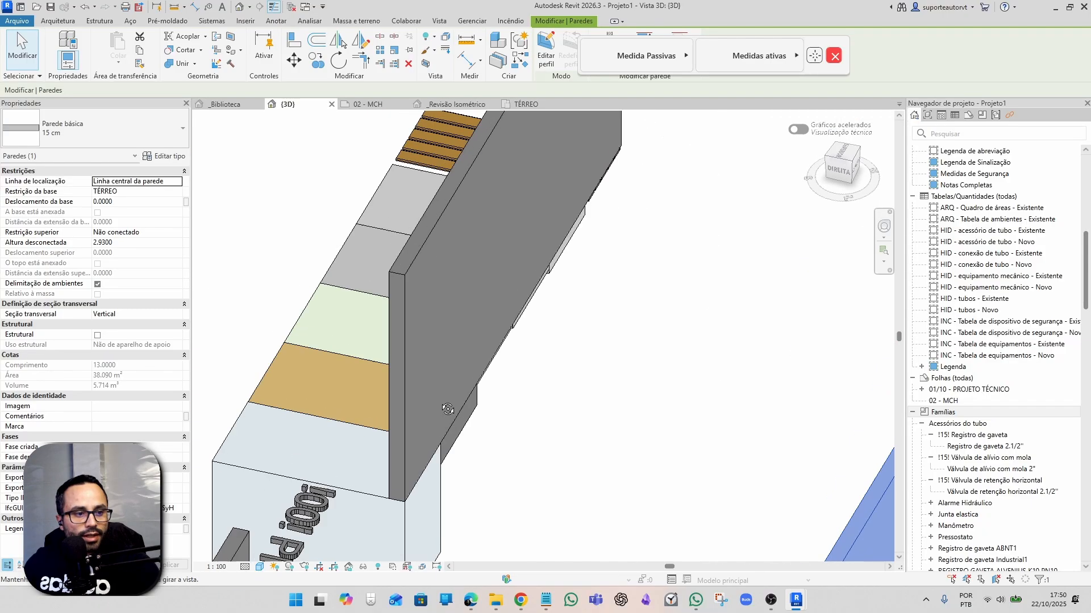
pyautogui.scroll(-2, 445, 407)
pyautogui.moveTo(639, 437); pyautogui.dragTo(426, 409, button='middle')
pyautogui.scroll(2, 570, 361)
pyautogui.scroll(2, 550, 313)
pyautogui.click(489, 291)
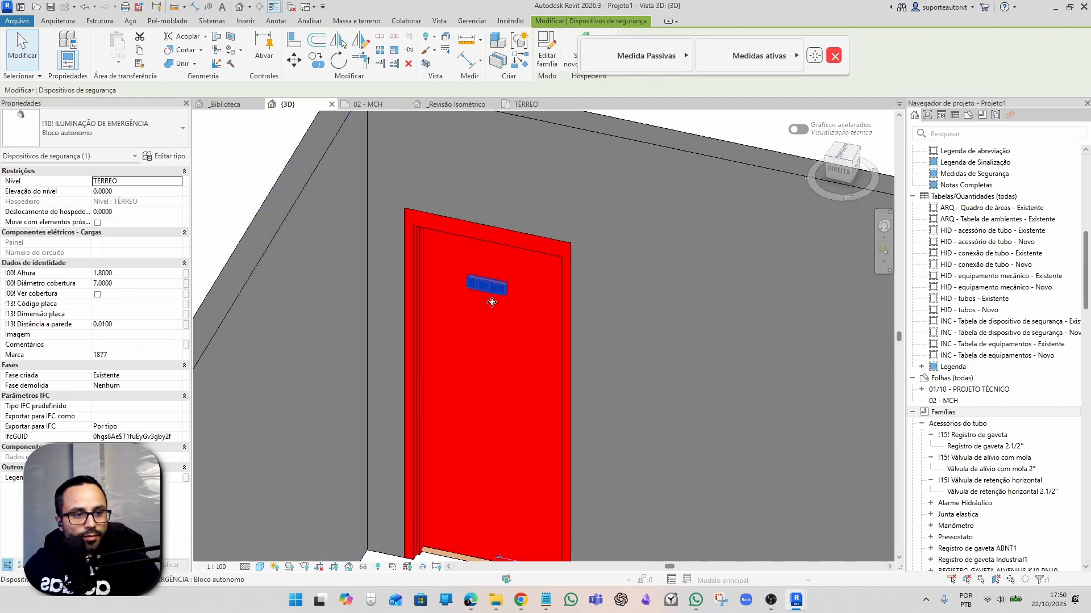
pyautogui.keyDown('shift'); pyautogui.moveTo(489, 292); pyautogui.dragTo(466, 335, button='middle'); pyautogui.keyUp('shift')
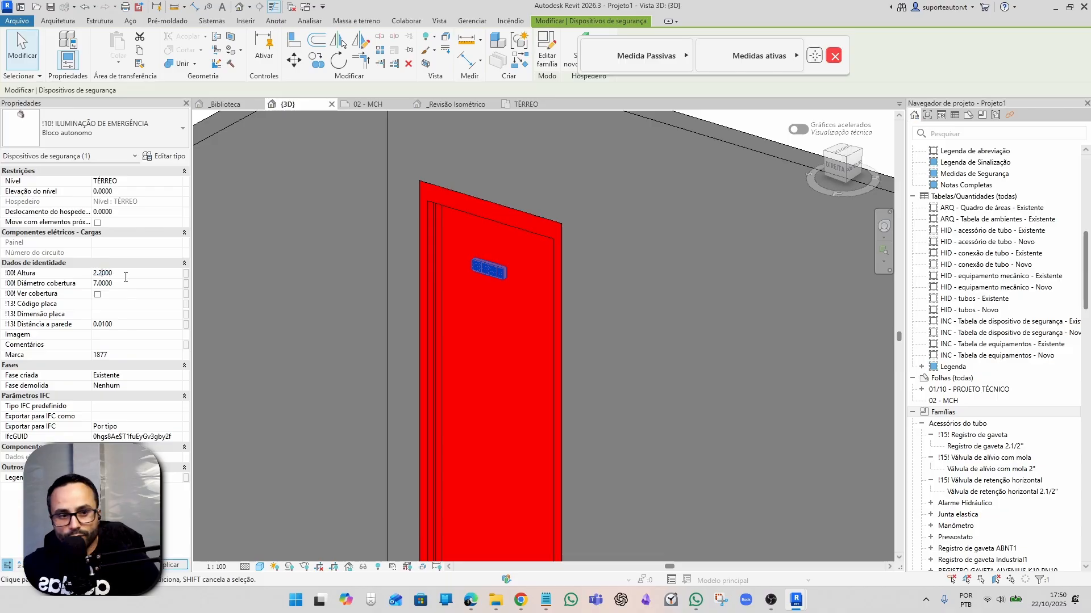
pyautogui.click(172, 565)
pyautogui.scroll(3, 503, 201)
pyautogui.scroll(-4, 496, 214)
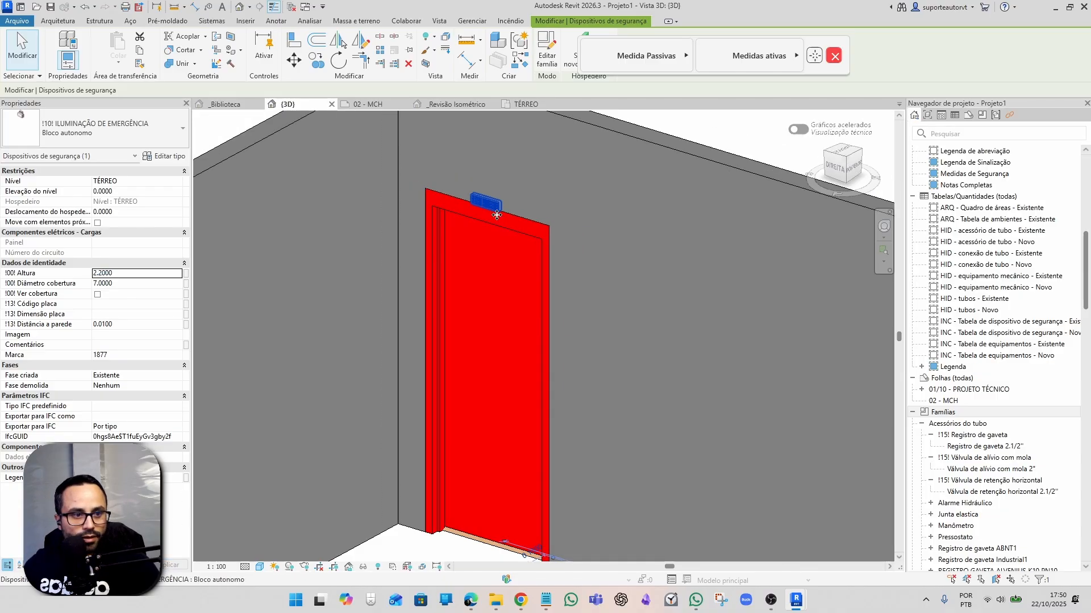
# In the TÉRREO plan, place a Placa - S1 sign inside the lower wall, about 5.3 m from the left wall, pointing toward the door.
pyautogui.click(526, 105)
pyautogui.click(443, 379)
pyautogui.scroll(-3, 442, 380)
pyautogui.moveTo(529, 376); pyautogui.dragTo(511, 409, button='middle')
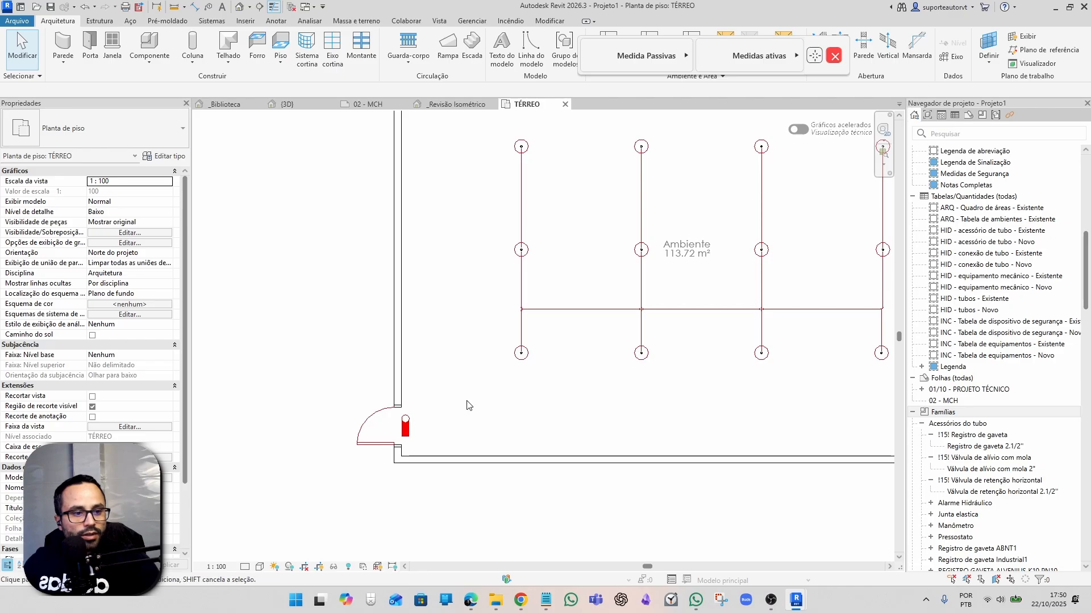
pyautogui.click(751, 55)
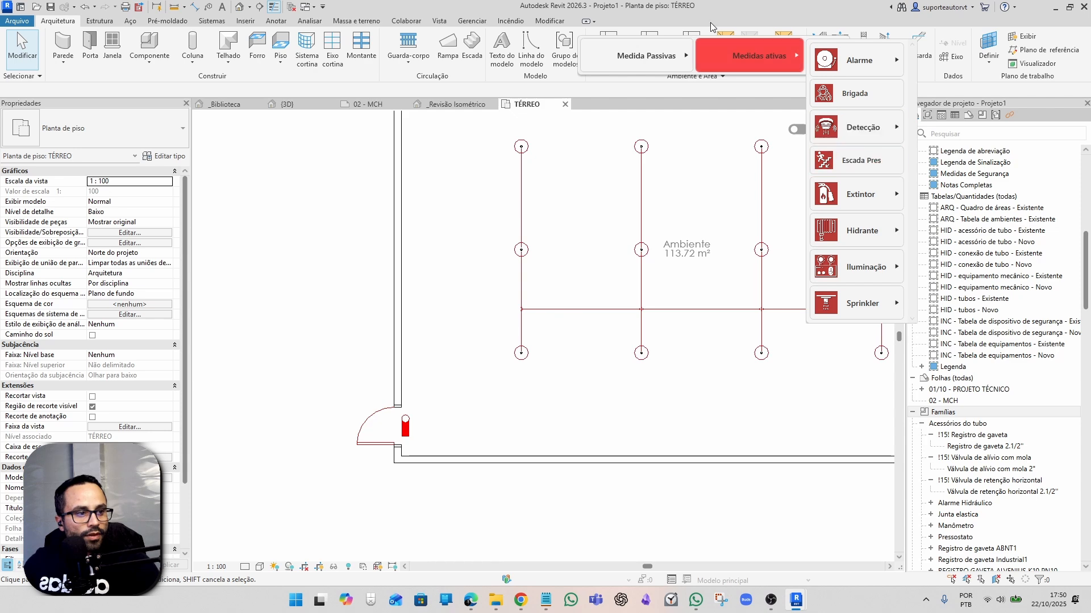
pyautogui.click(629, 48)
pyautogui.moveTo(760, 273)
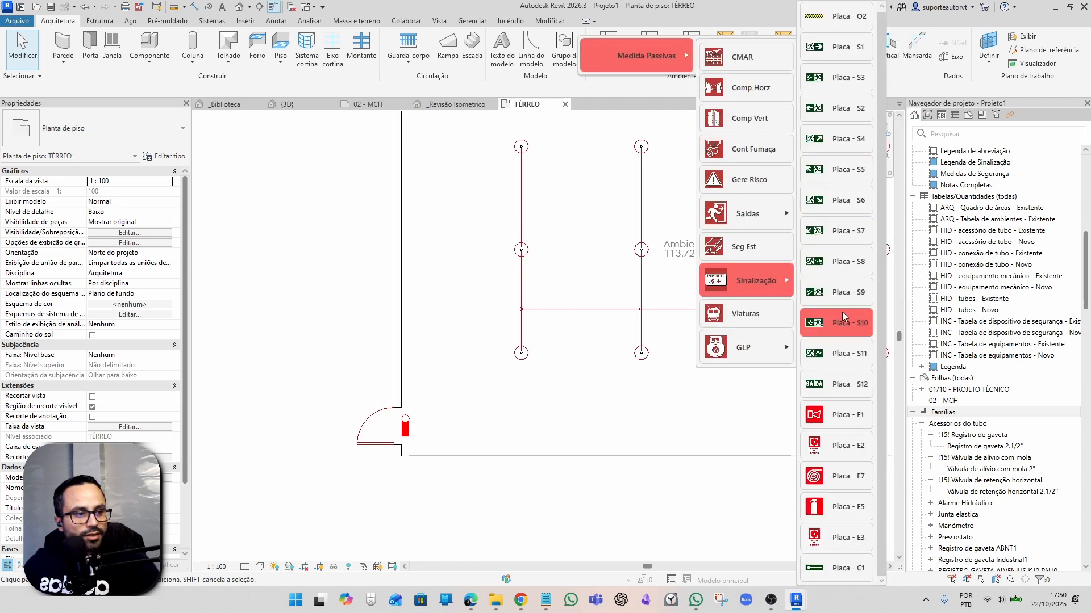
pyautogui.click(845, 53)
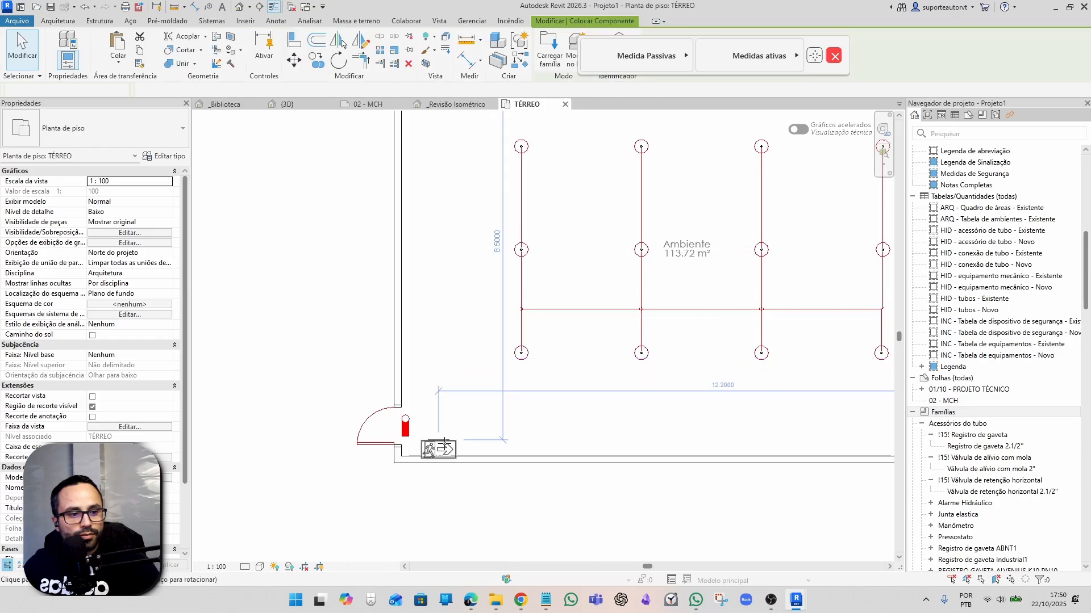
pyautogui.scroll(1, 443, 438)
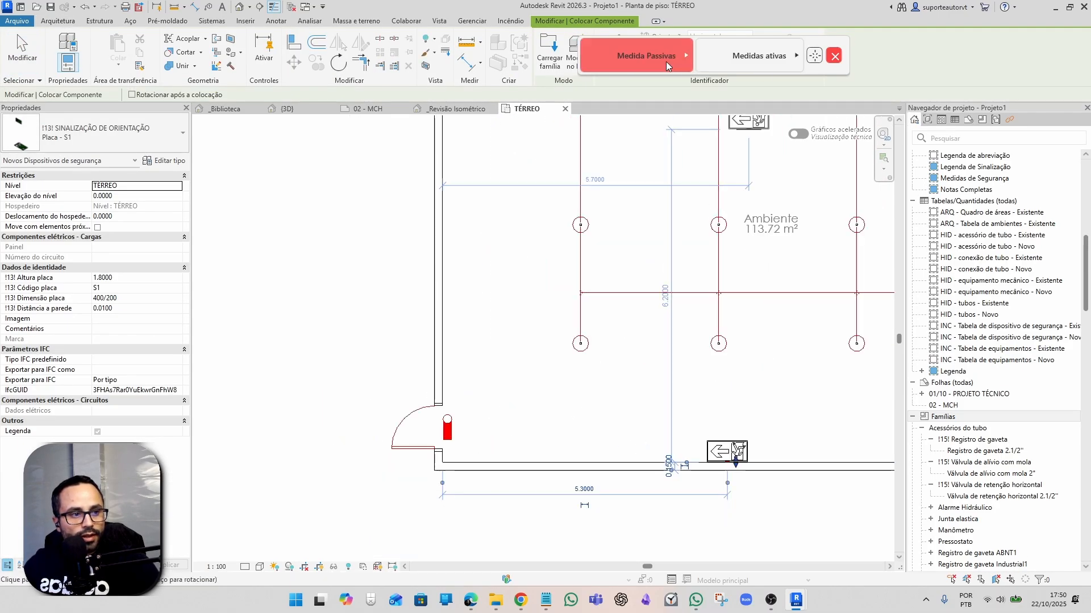
# Place a Placa - S12 SAÍDA sign on the inner face of the left wall at the fire door.
pyautogui.moveTo(663, 61)
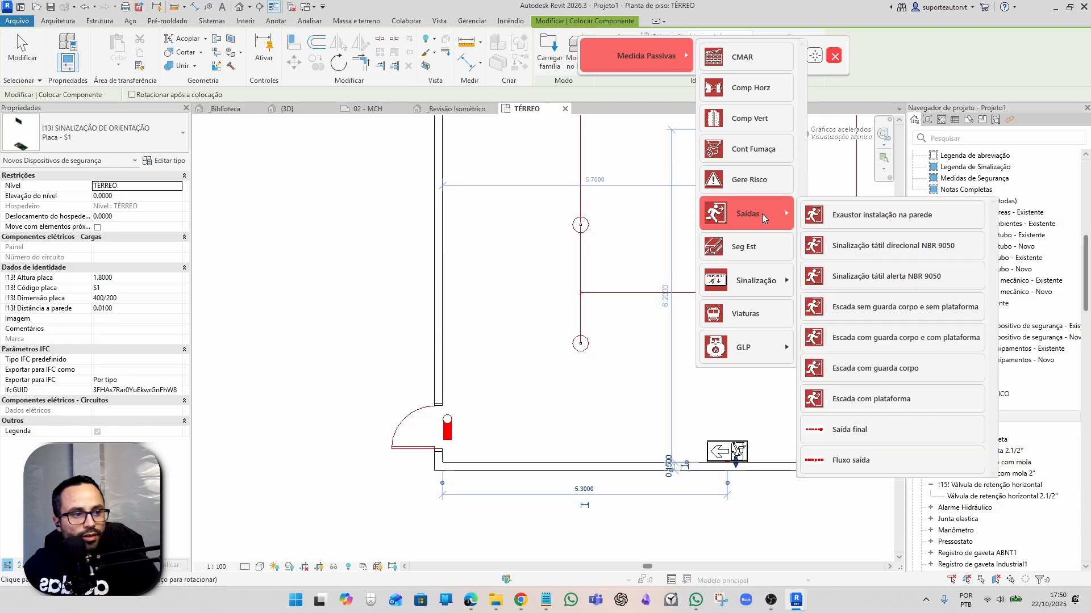
pyautogui.moveTo(756, 286)
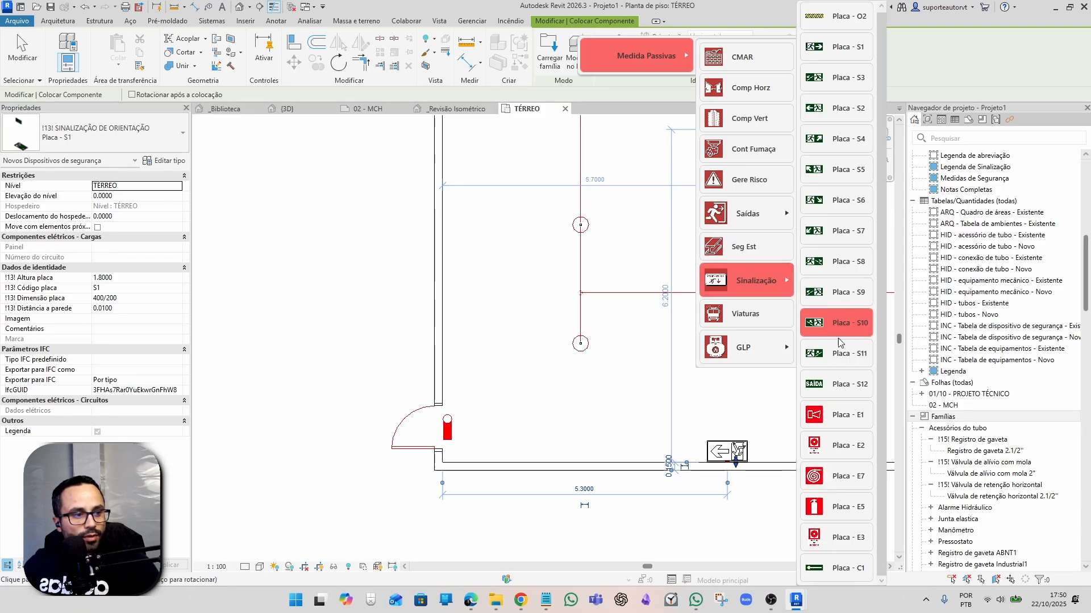
pyautogui.click(841, 385)
pyautogui.scroll(3, 446, 449)
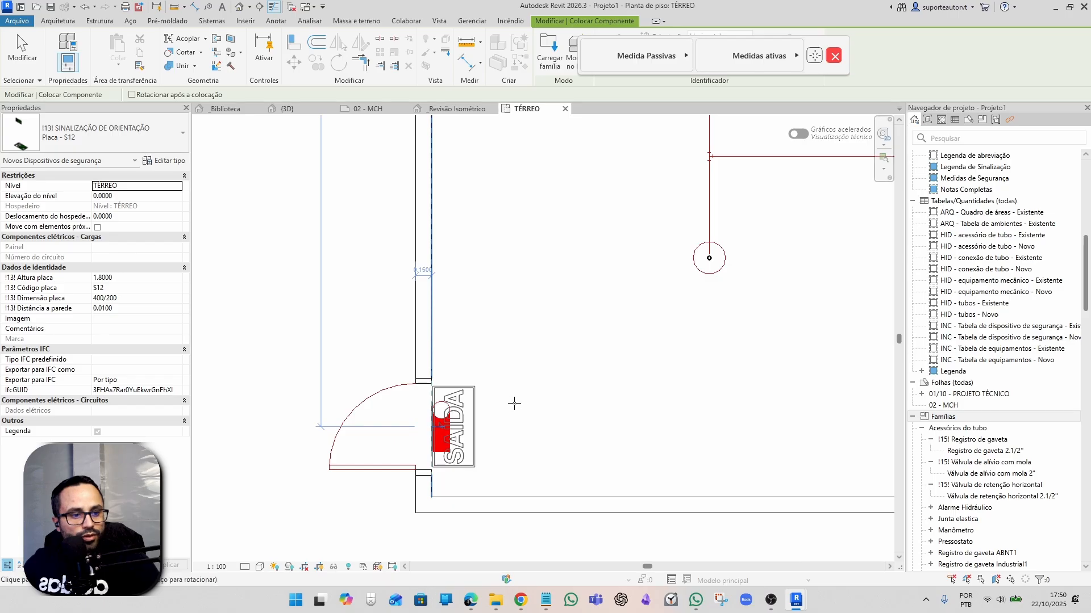
pyautogui.scroll(-4, 443, 392)
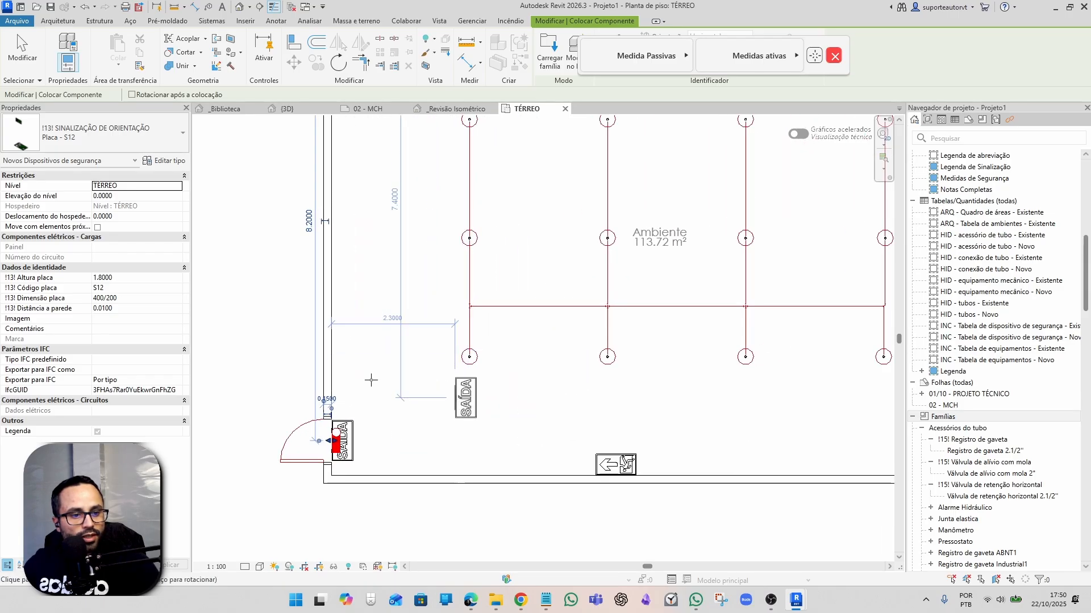
# Place a Saída final escape-route arrow inside the room in front of the fire door, pointing toward it.
pyautogui.moveTo(645, 49)
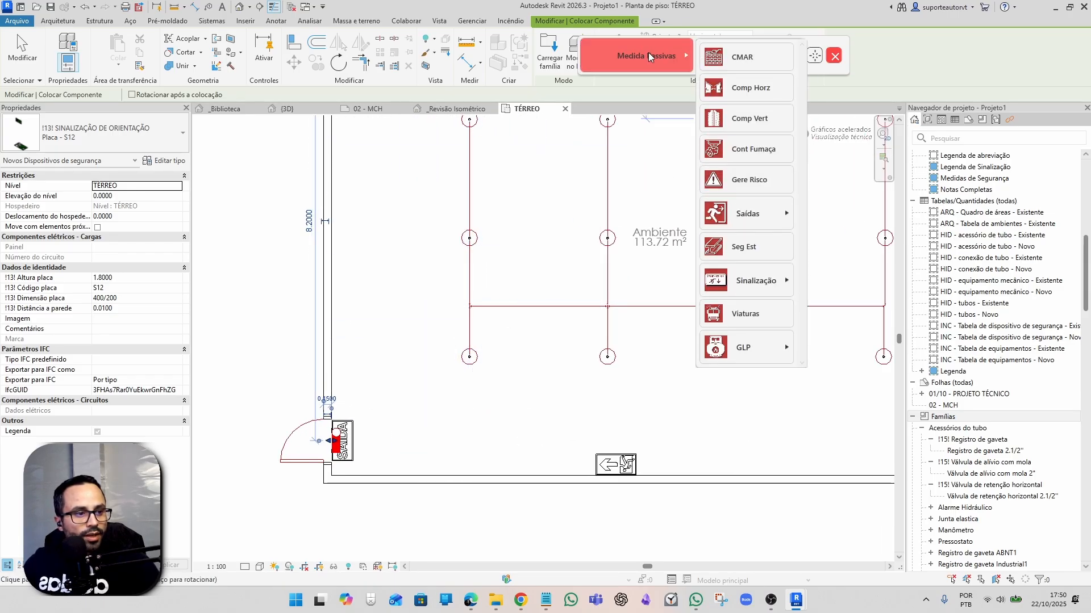
pyautogui.moveTo(750, 214)
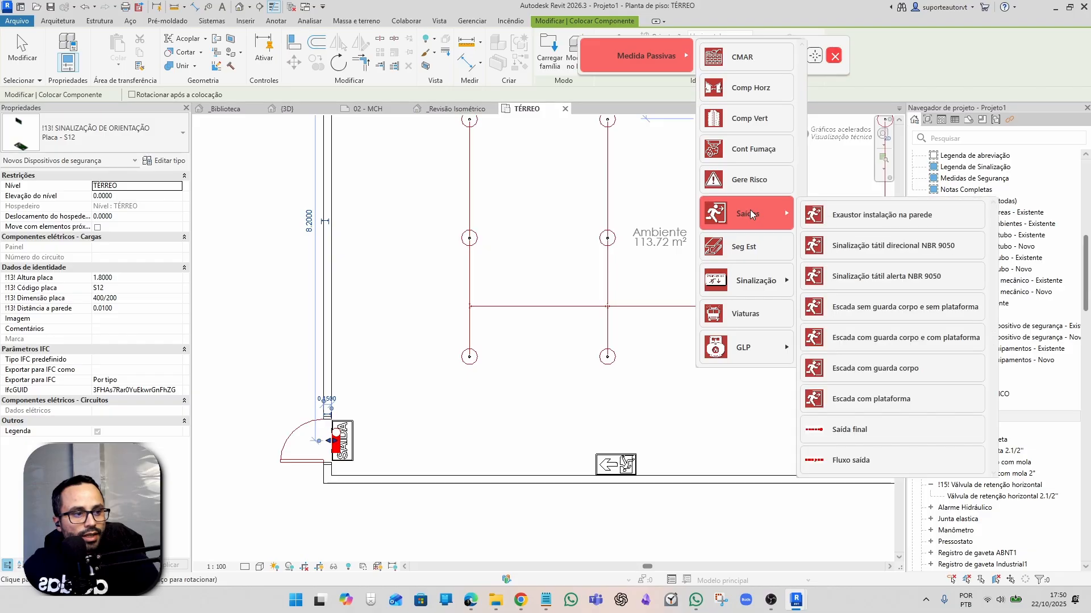
pyautogui.click(860, 433)
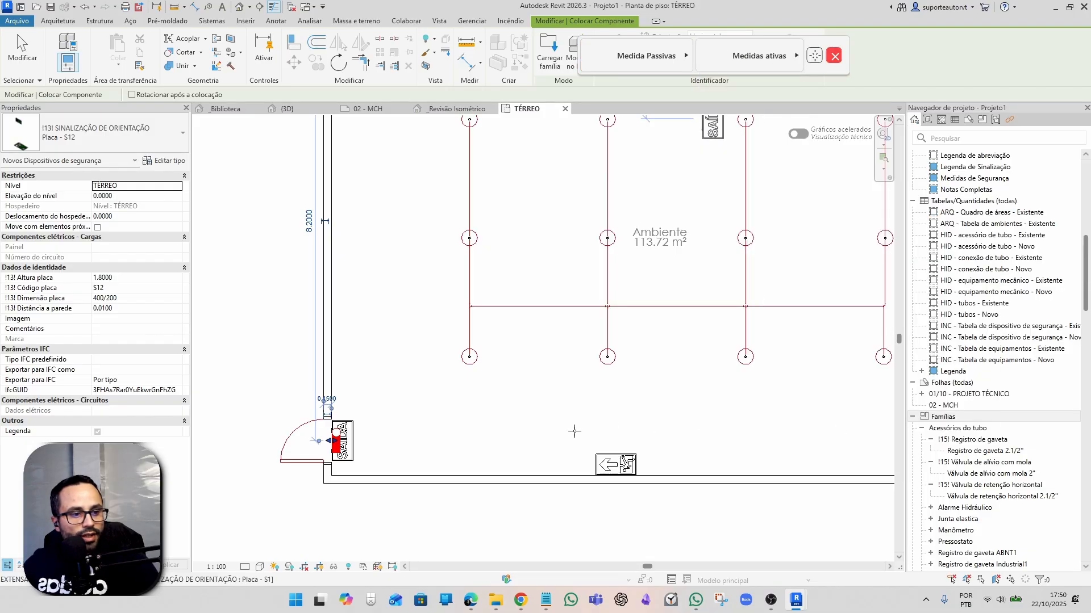
pyautogui.click(420, 441)
# Place two Fluxo saída escape-route arrows, one pointing left above the lower wall and one pointing down beside the left wall.
pyautogui.click(646, 55)
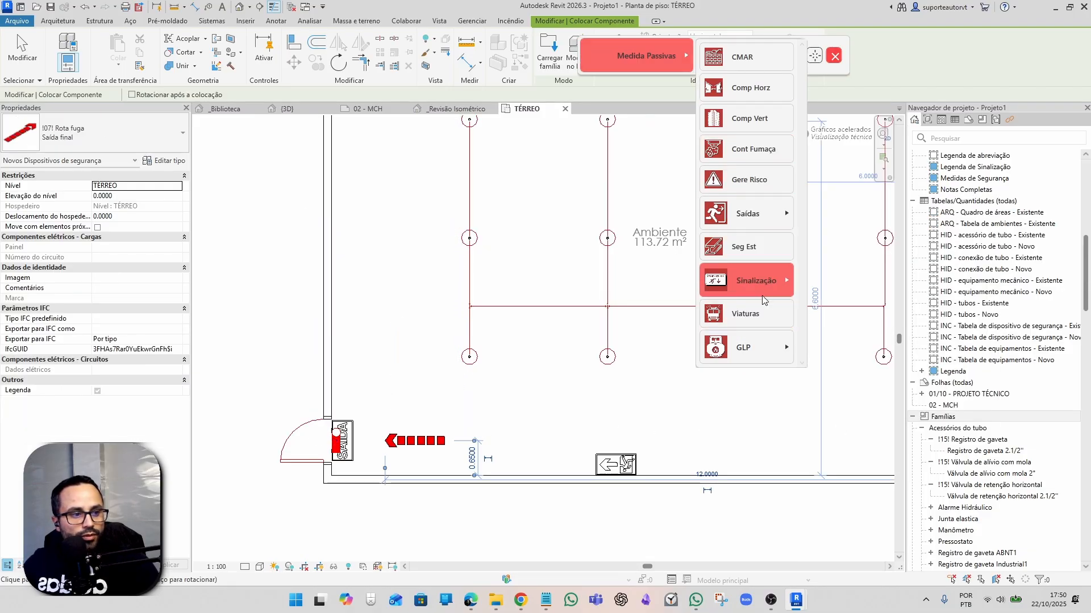
pyautogui.moveTo(765, 288)
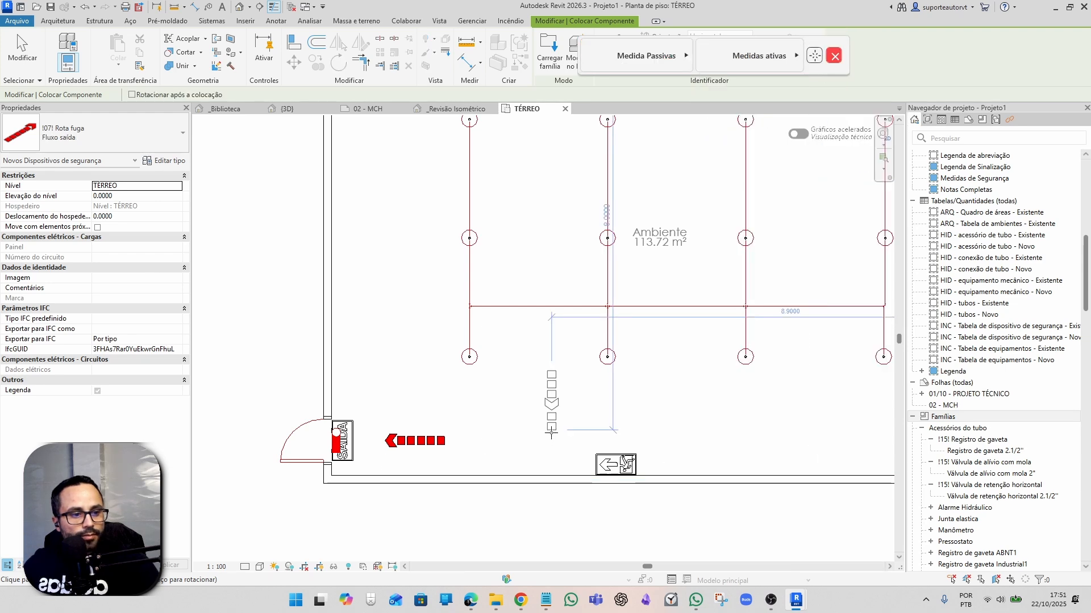
pyautogui.press('space')
pyautogui.press('space')
pyautogui.press('space')
pyautogui.click(676, 418)
pyautogui.press('space')
pyautogui.click(398, 245)
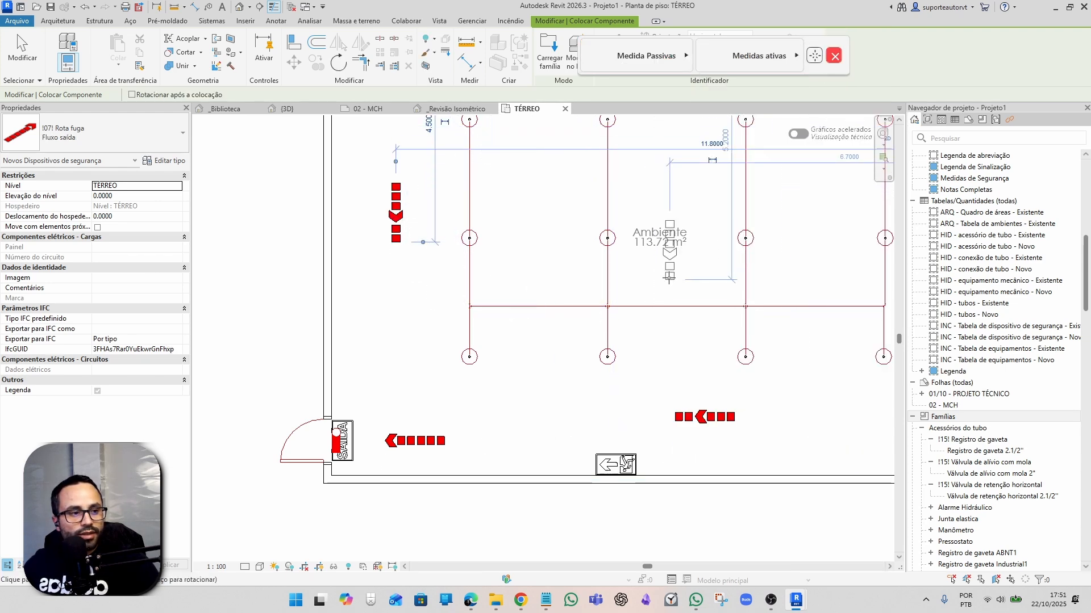
# Place a P-45 GLP cylinder against the outer face of the left wall, just above the fire door.
pyautogui.moveTo(669, 56)
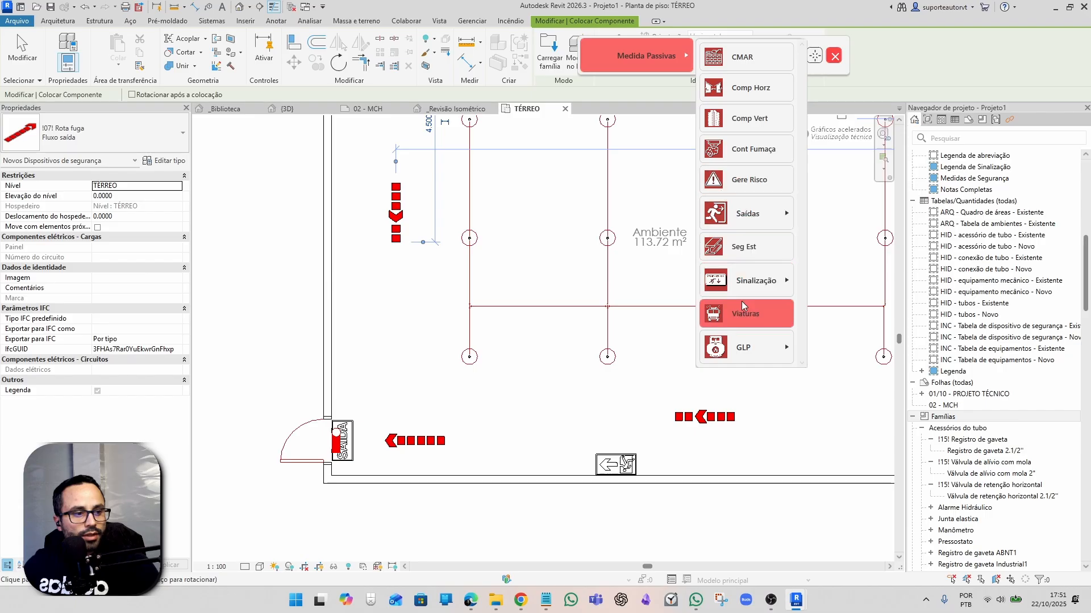
pyautogui.moveTo(757, 346)
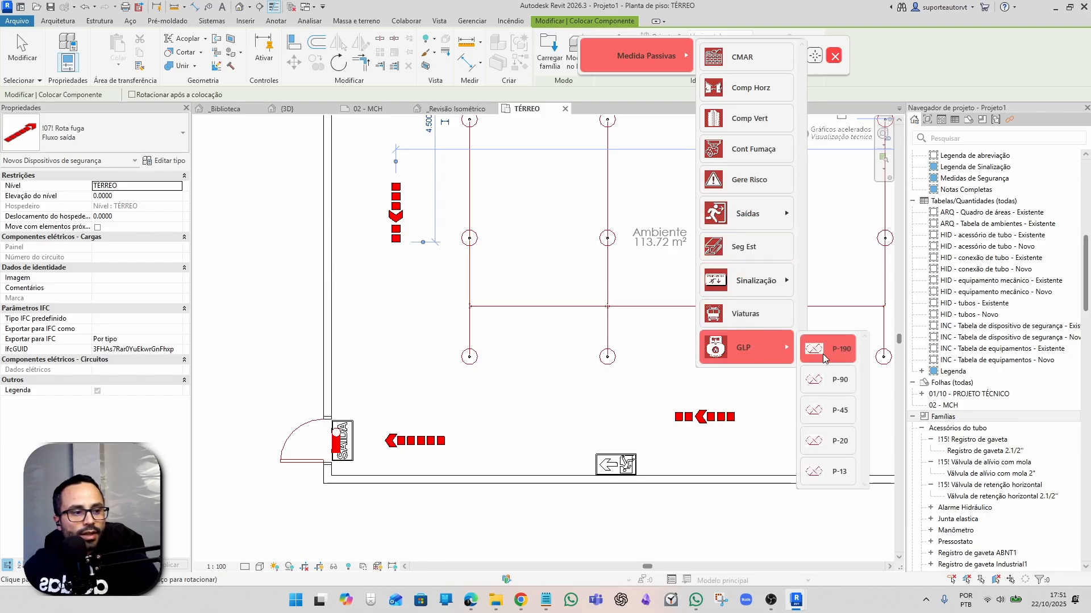
pyautogui.click(839, 411)
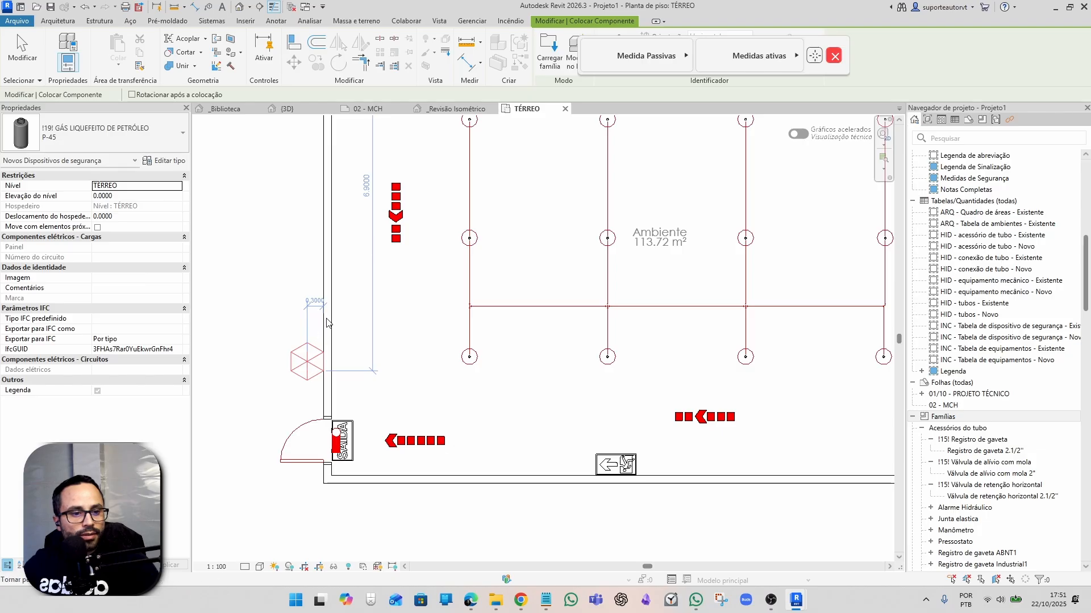
# Place an Acionador manual fire alarm on the inner face of the left wall, just above the fire door.
pyautogui.moveTo(761, 55)
pyautogui.moveTo(865, 61)
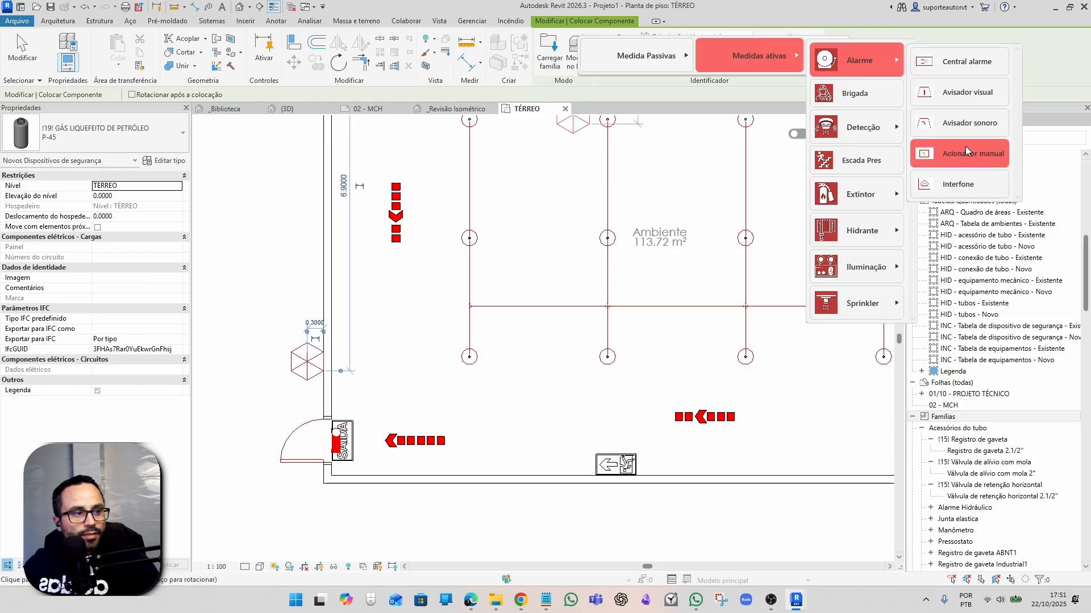
pyautogui.click(974, 153)
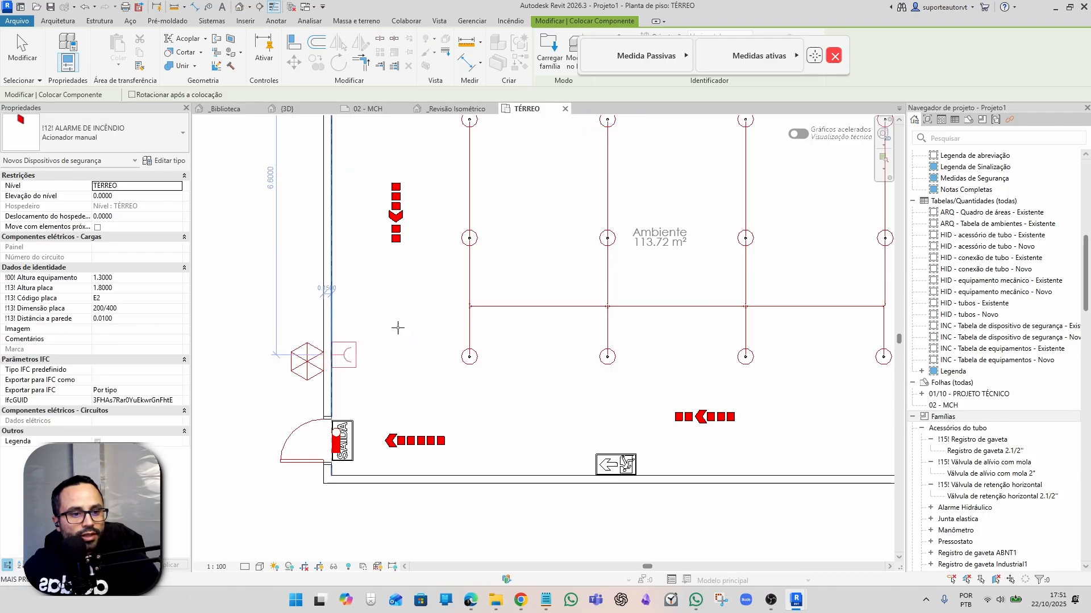
# Place an ESB PQS ABC 45kg 20A-160B-C extinguisher and an EP CO2 6Kg 5B-C extinguisher on the left wall's inner face, above the manual alarm.
pyautogui.moveTo(782, 66)
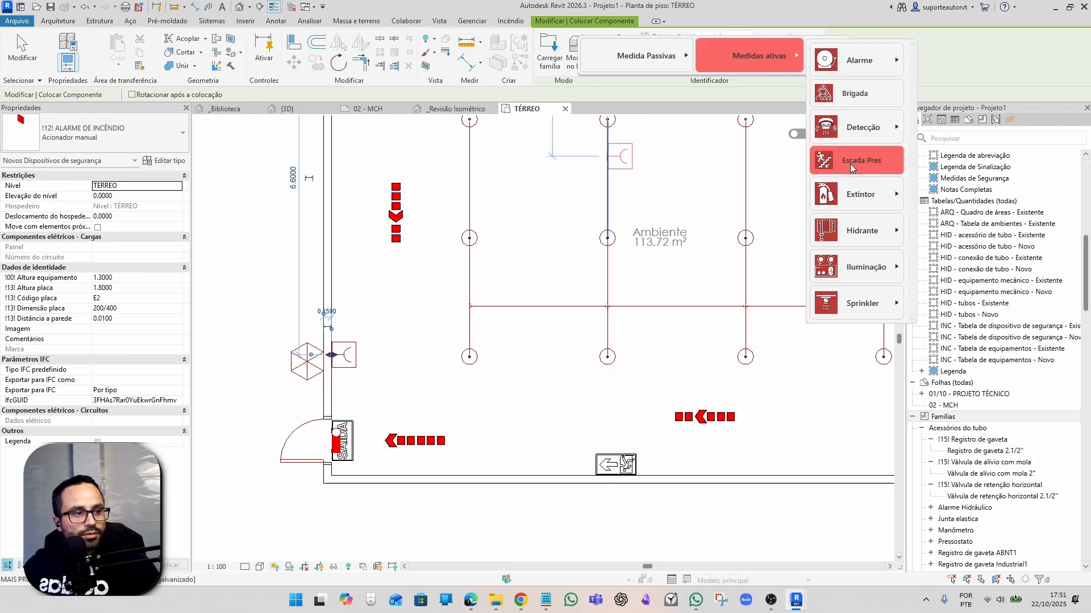
pyautogui.moveTo(860, 196)
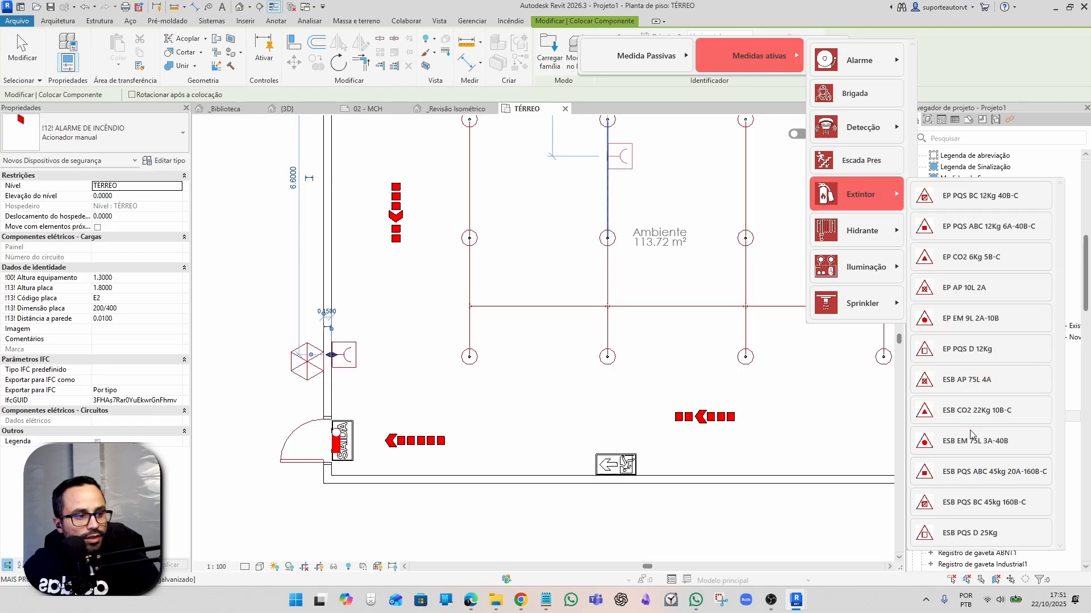
pyautogui.click(981, 473)
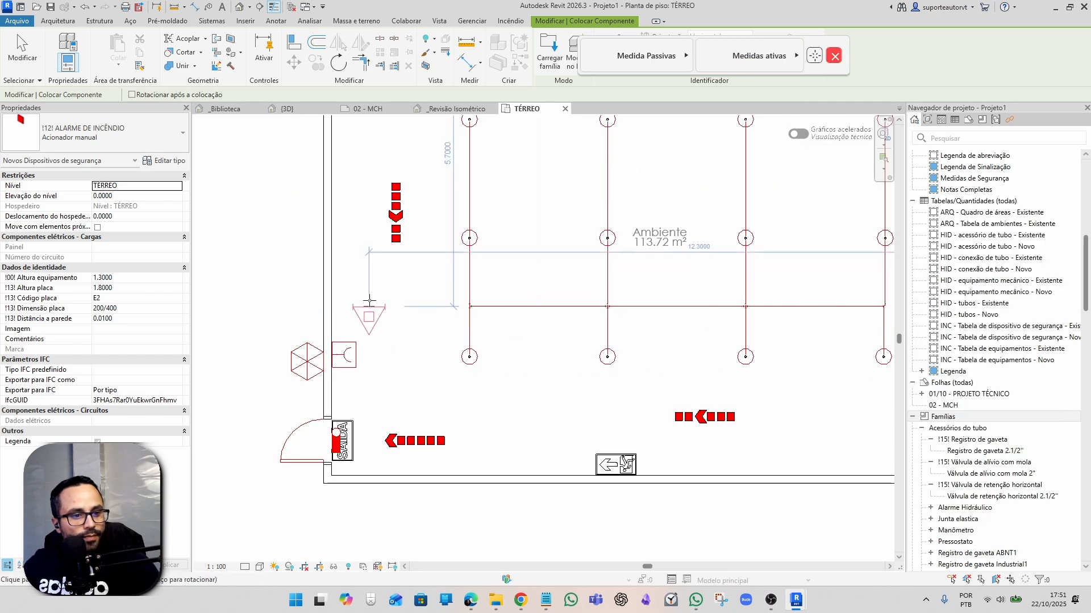
pyautogui.click(341, 306)
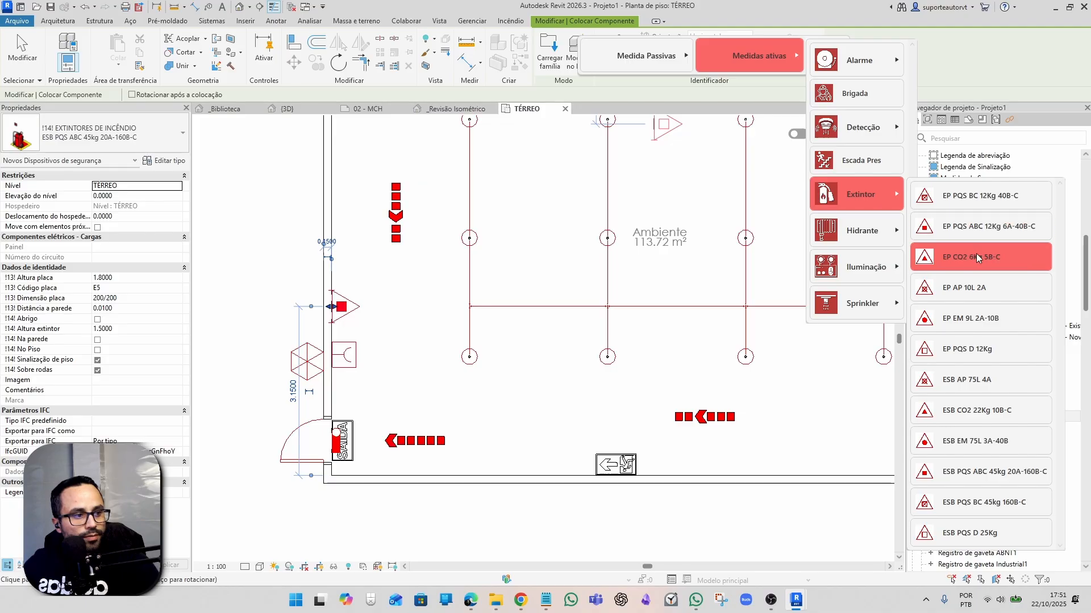
pyautogui.click(974, 259)
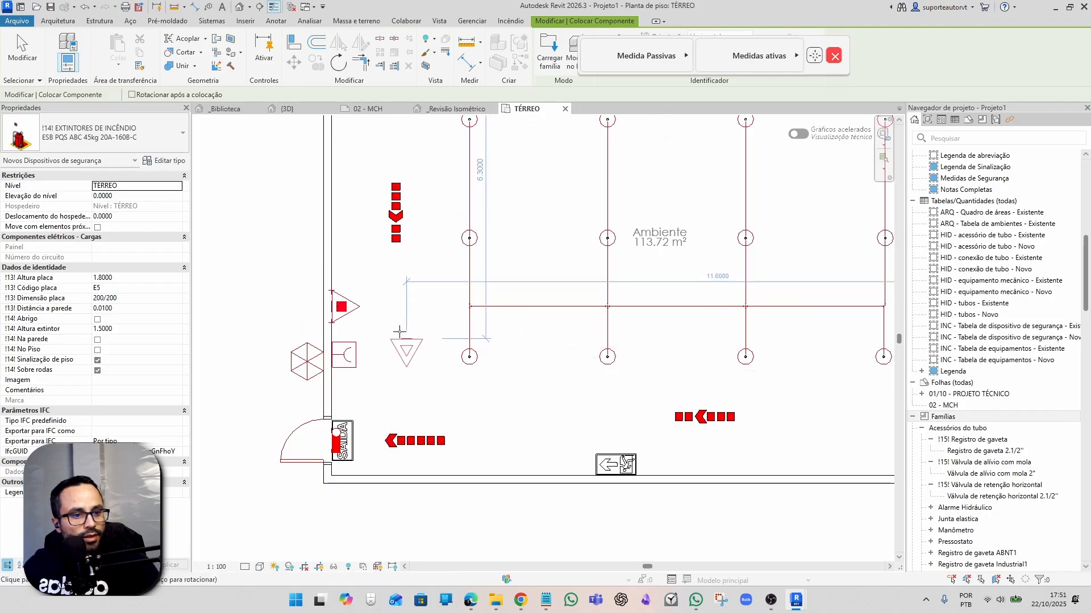
pyautogui.click(376, 261)
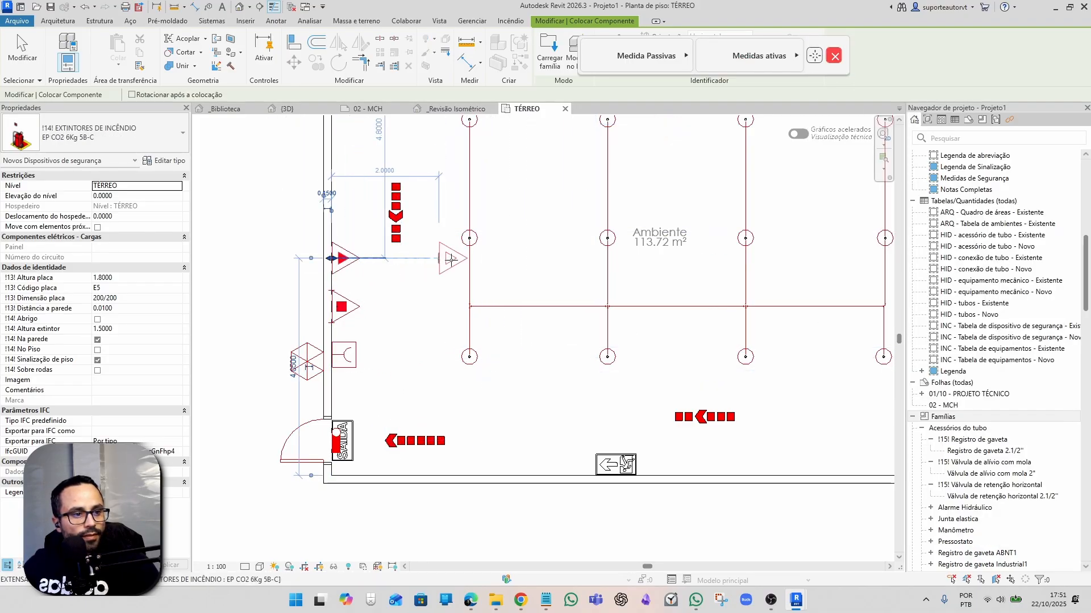
# Place an SPK Pendente sprinkler between the manual alarm and the lower sprinkler row, and end the placement.
pyautogui.moveTo(761, 56)
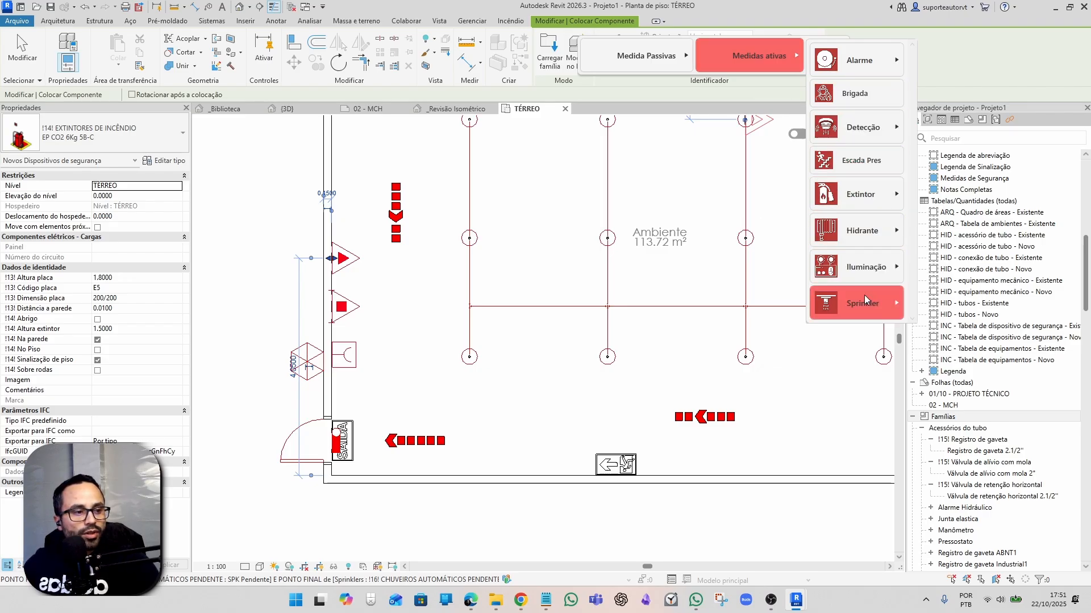
pyautogui.moveTo(865, 307)
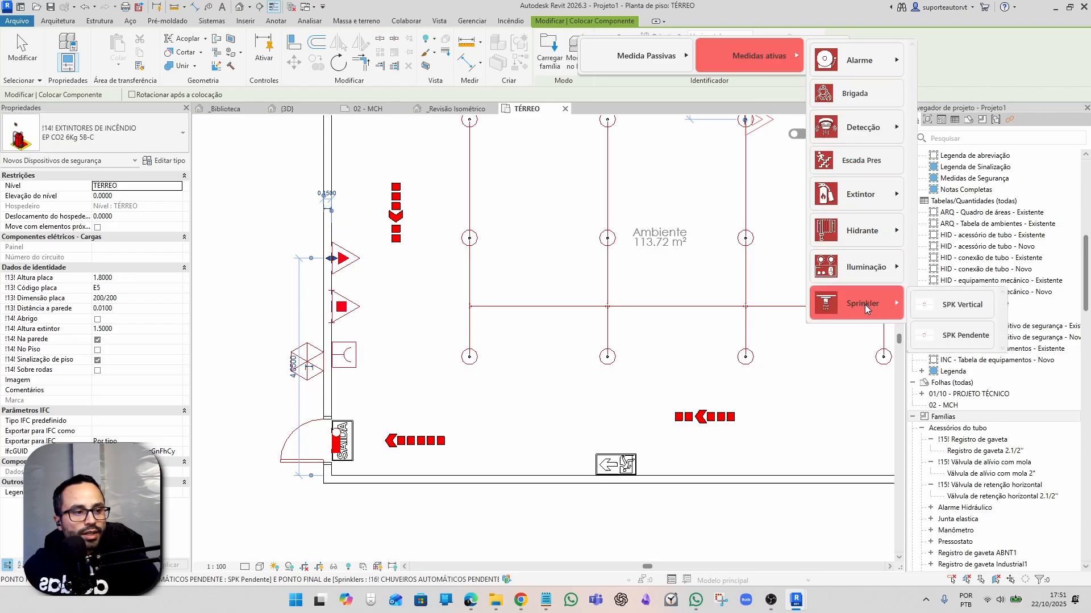
pyautogui.click(963, 335)
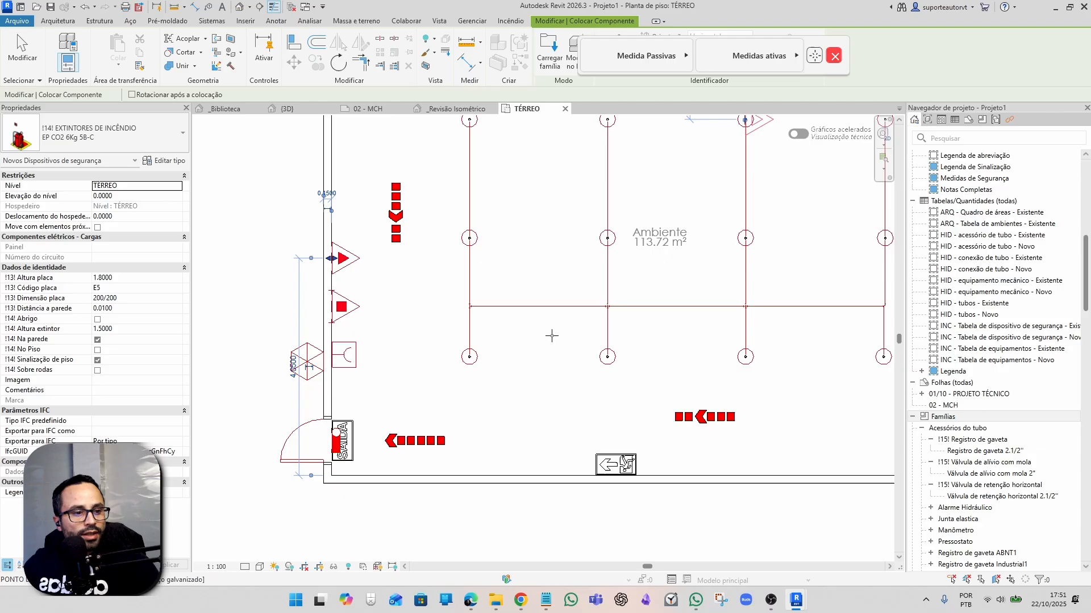
pyautogui.click(407, 359)
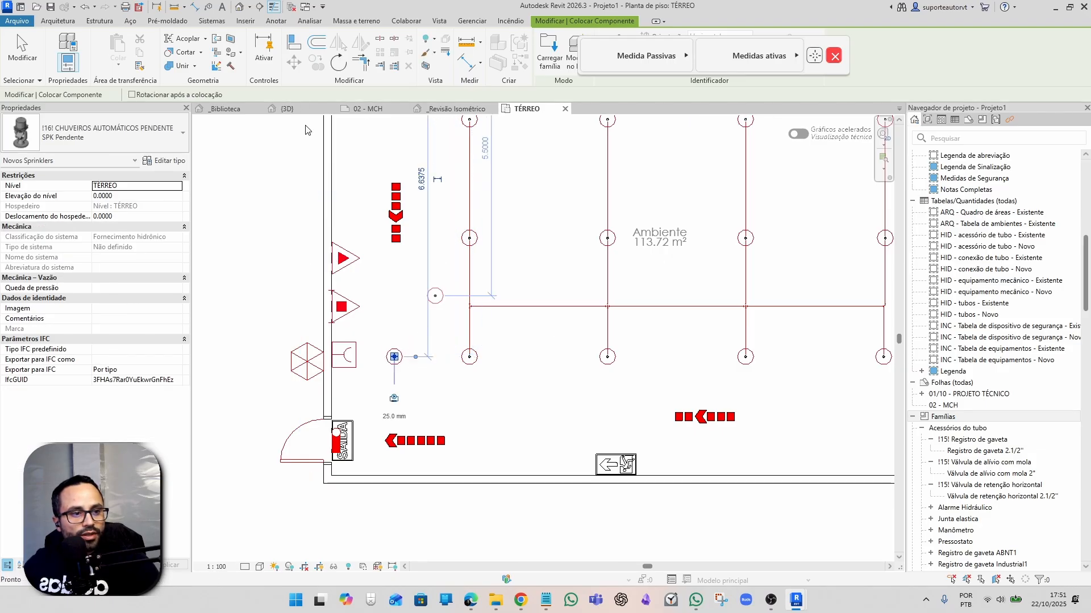
pyautogui.press('Escape')
pyautogui.press('Escape')
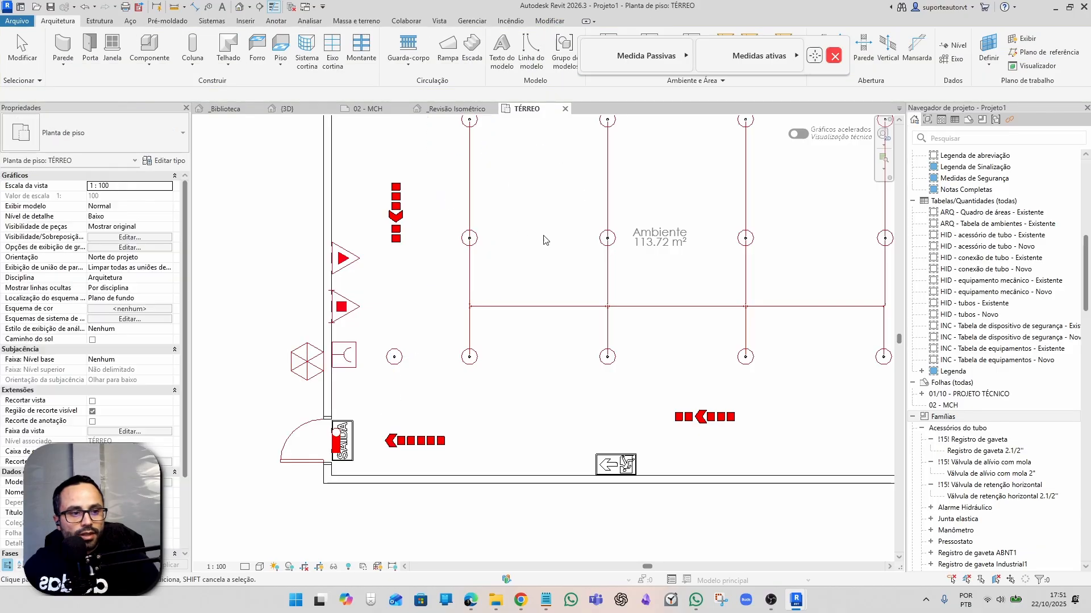
# Examine the placed exit signs, manual alarm, extinguishers, floor markings, route arrows and sprinkler in the 3D view.
pyautogui.click(241, 11)
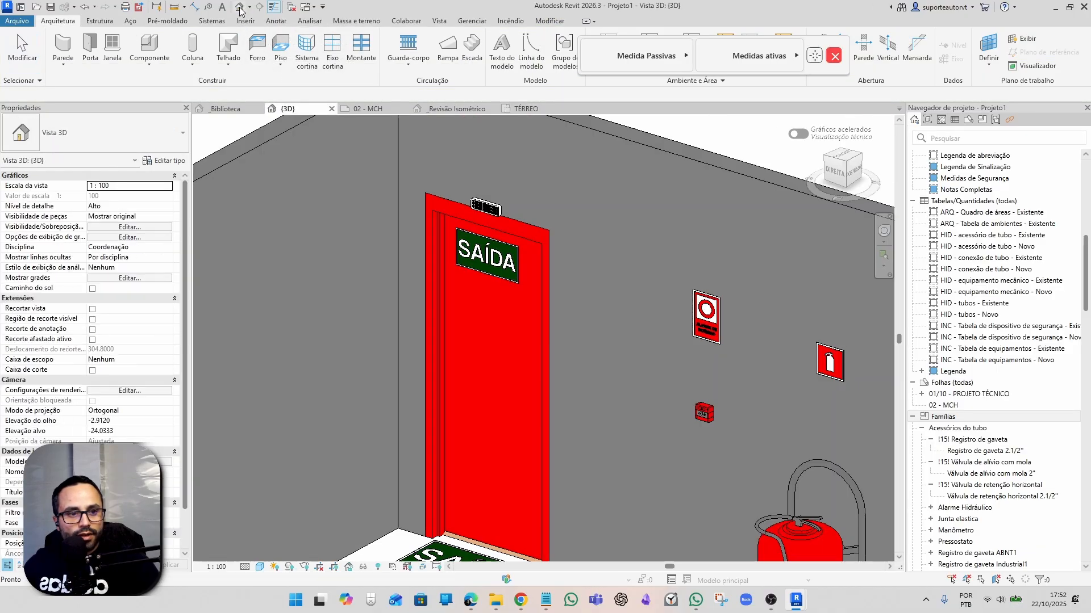
pyautogui.scroll(-3, 514, 480)
pyautogui.click(500, 478)
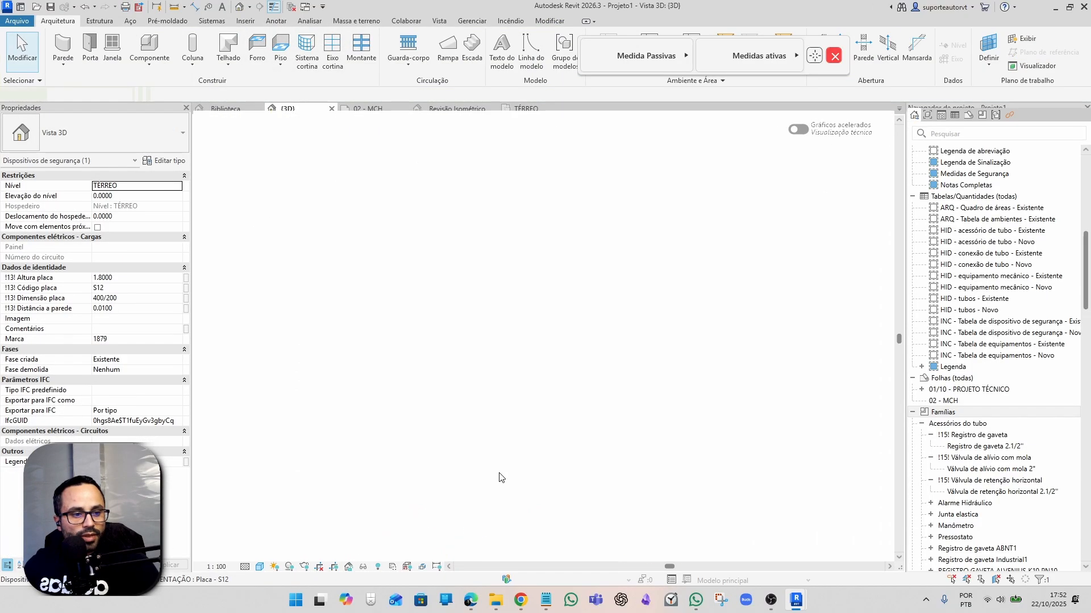
pyautogui.keyDown('shift'); pyautogui.moveTo(638, 485); pyautogui.dragTo(625, 454, button='middle'); pyautogui.keyUp('shift')
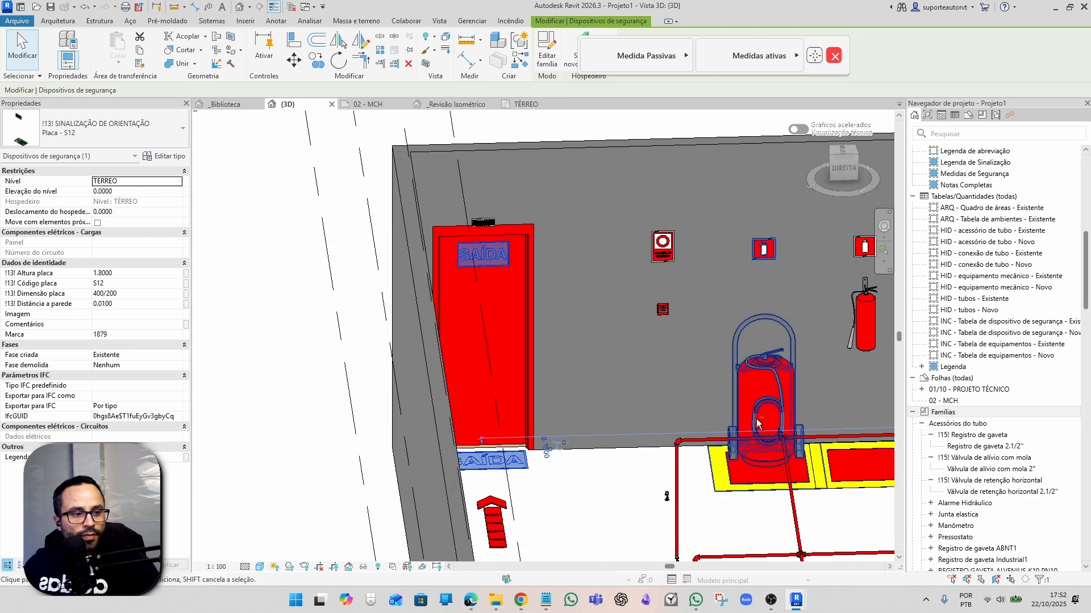
pyautogui.moveTo(757, 424); pyautogui.dragTo(536, 412, button='middle')
pyautogui.scroll(2, 550, 367)
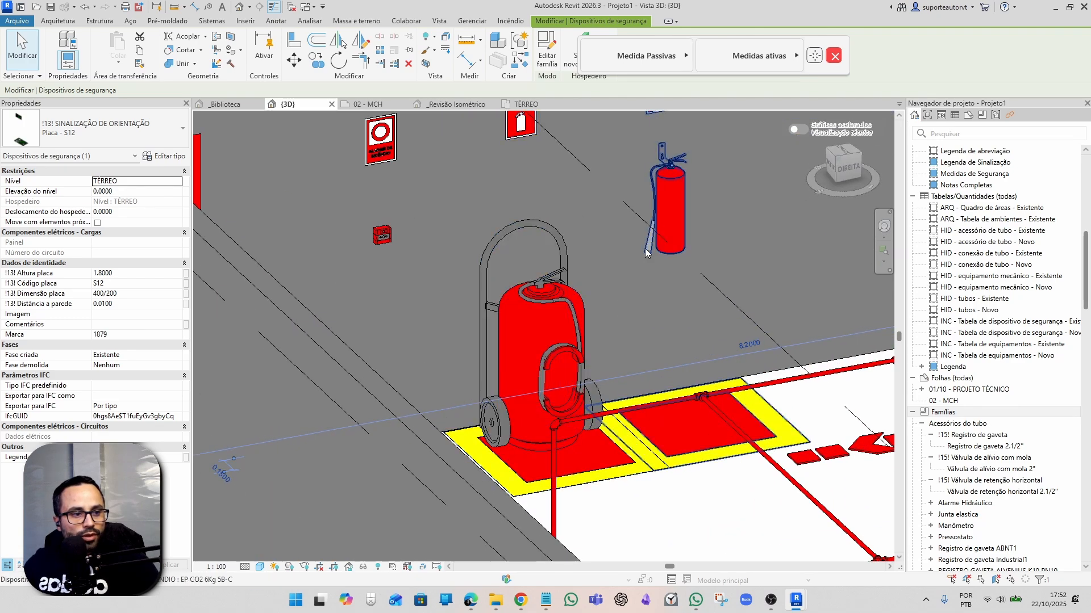
pyautogui.keyDown('shift'); pyautogui.moveTo(585, 375); pyautogui.dragTo(600, 397, button='middle'); pyautogui.keyUp('shift')
pyautogui.click(318, 333)
pyautogui.scroll(-3, 348, 339)
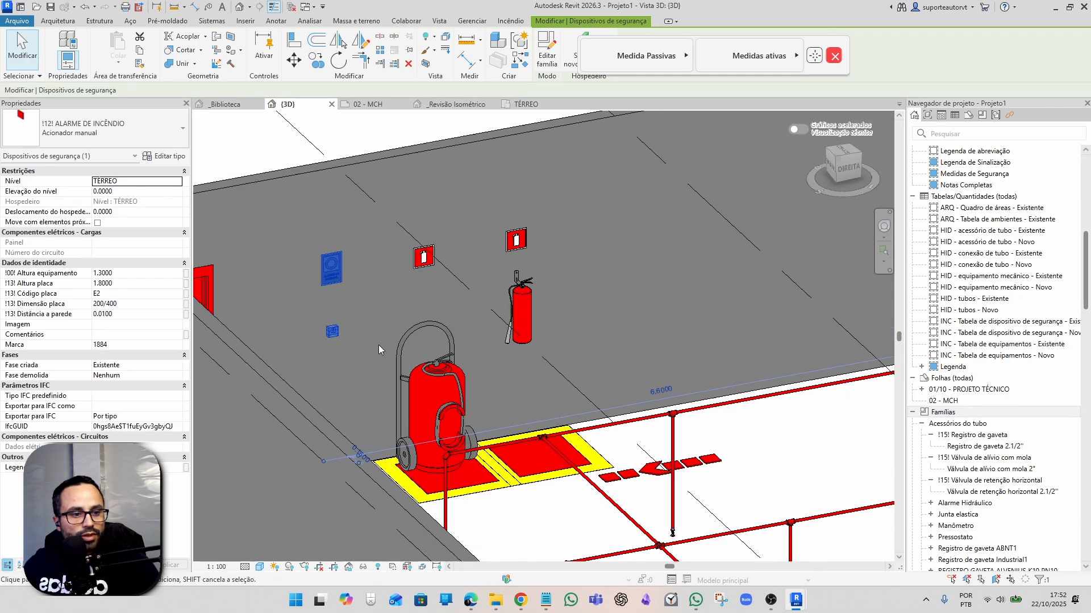
pyautogui.keyDown('shift'); pyautogui.moveTo(483, 386); pyautogui.dragTo(384, 451, button='middle'); pyautogui.keyUp('shift')
pyautogui.moveTo(439, 555); pyautogui.dragTo(699, 438, button='middle')
pyautogui.scroll(2, 700, 438)
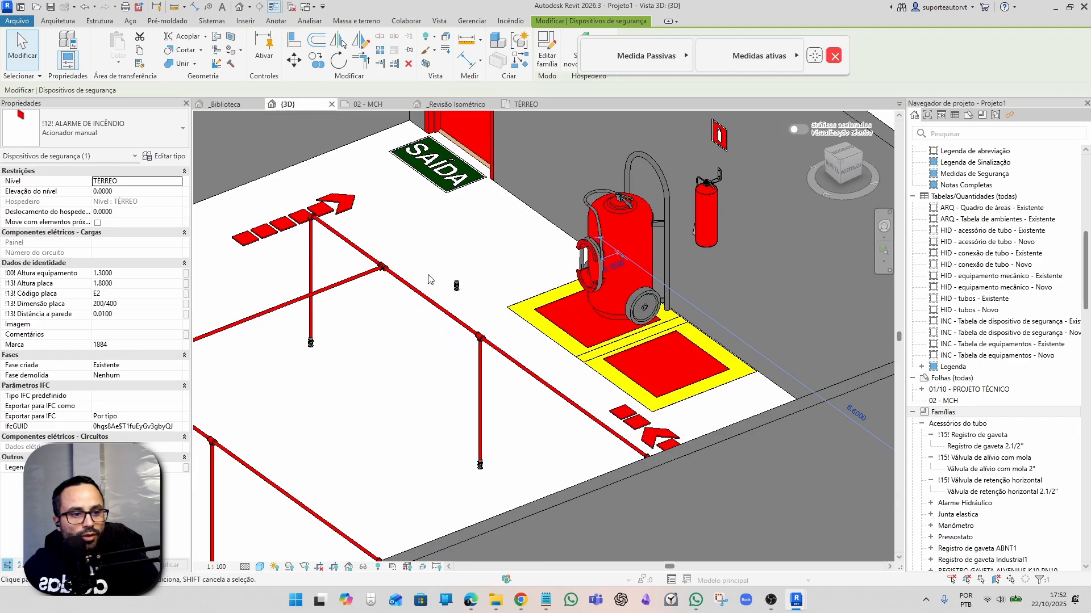
pyautogui.scroll(3, 433, 281)
pyautogui.scroll(-7, 470, 294)
pyautogui.keyDown('shift'); pyautogui.moveTo(484, 340); pyautogui.dragTo(586, 350, button='middle'); pyautogui.keyUp('shift')
pyautogui.scroll(5, 372, 214)
pyautogui.scroll(-6, 352, 259)
# Review the whole TÉRREO plan, the _Revisão Isométrico view, the 02 - MCH sheet and the full template model in 3D.
pyautogui.click(524, 105)
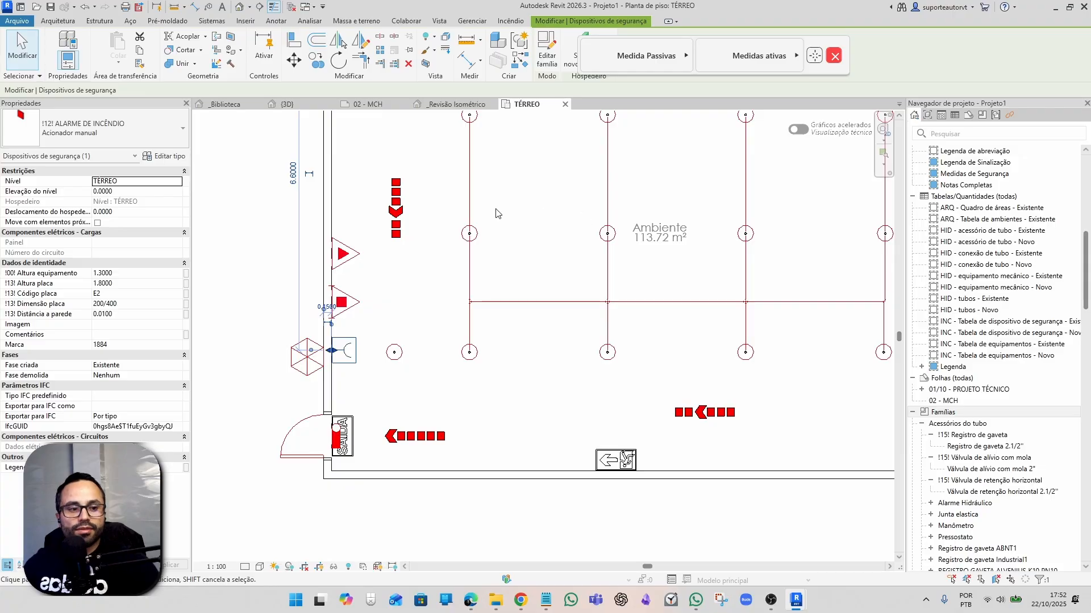
pyautogui.scroll(-3, 496, 213)
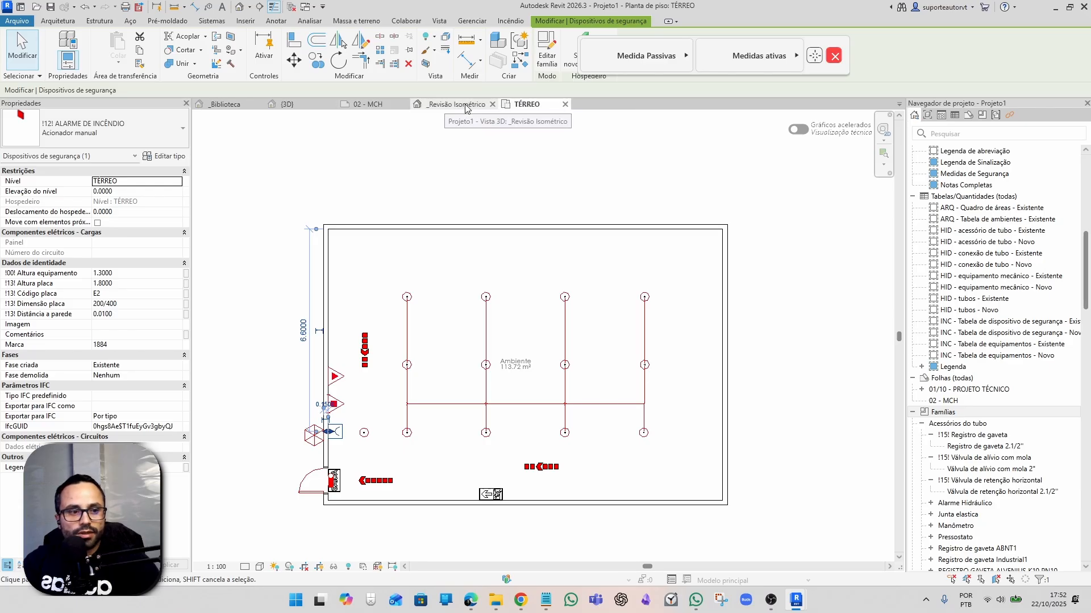
pyautogui.click(427, 106)
pyautogui.click(372, 105)
pyautogui.click(287, 104)
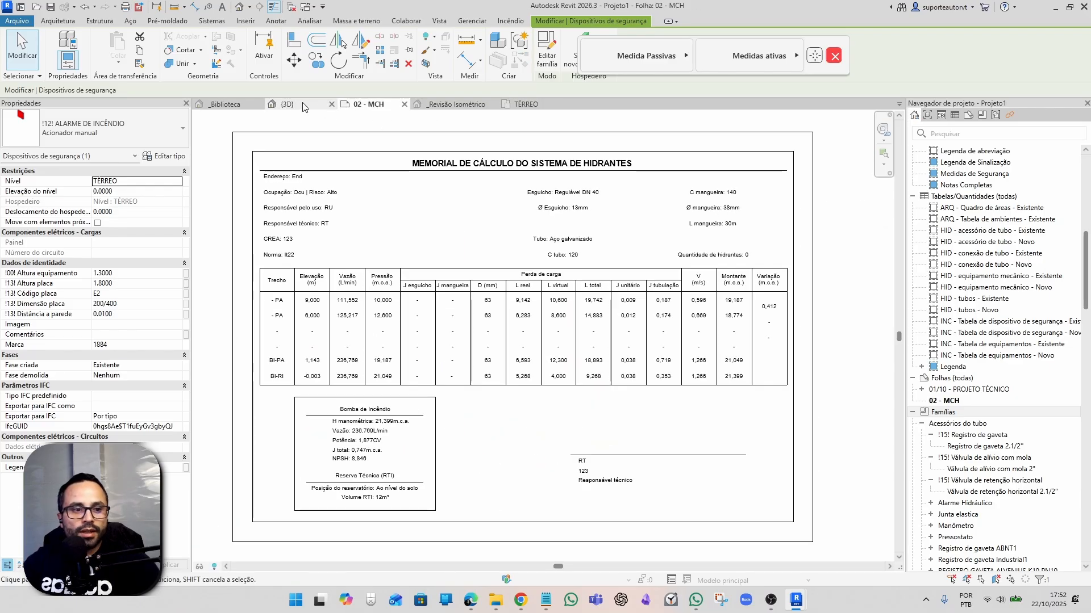
pyautogui.keyDown('shift'); pyautogui.moveTo(445, 346); pyautogui.dragTo(507, 472, button='middle'); pyautogui.keyUp('shift')
pyautogui.moveTo(591, 413); pyautogui.dragTo(567, 469, button='middle')
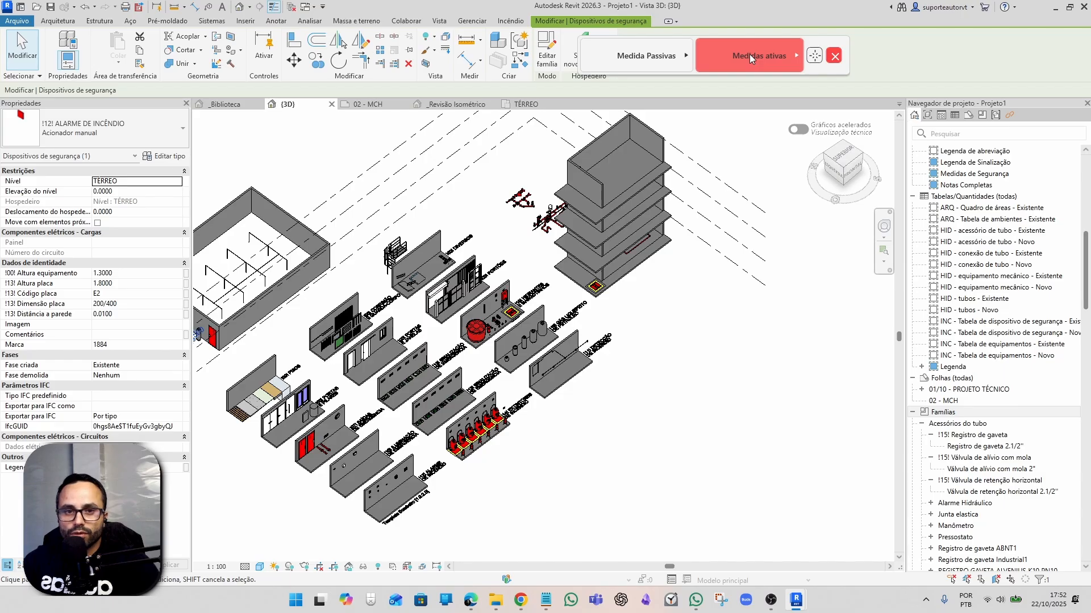
# Move the floating Menu Turbo bar slightly and close it.
pyautogui.click(731, 53)
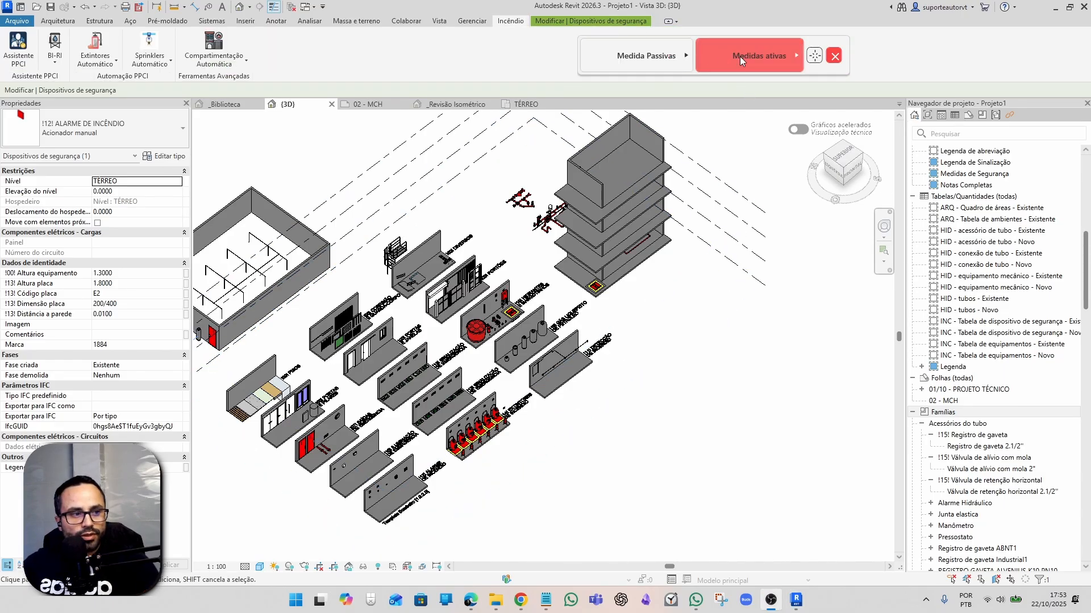
pyautogui.moveTo(814, 55); pyautogui.dragTo(831, 64)
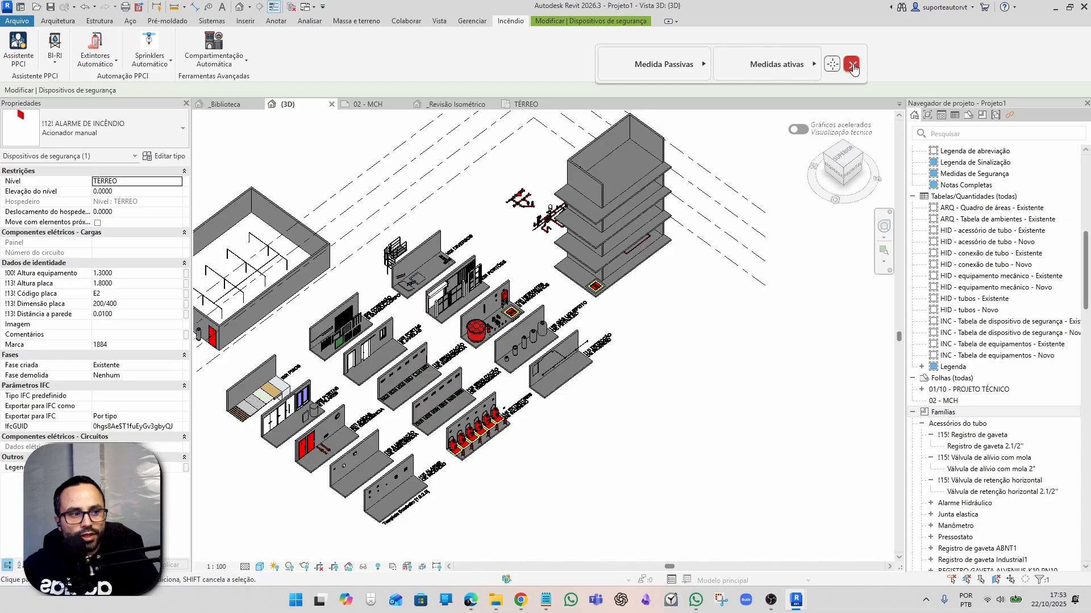
pyautogui.click(852, 65)
pyautogui.scroll(-2, 522, 268)
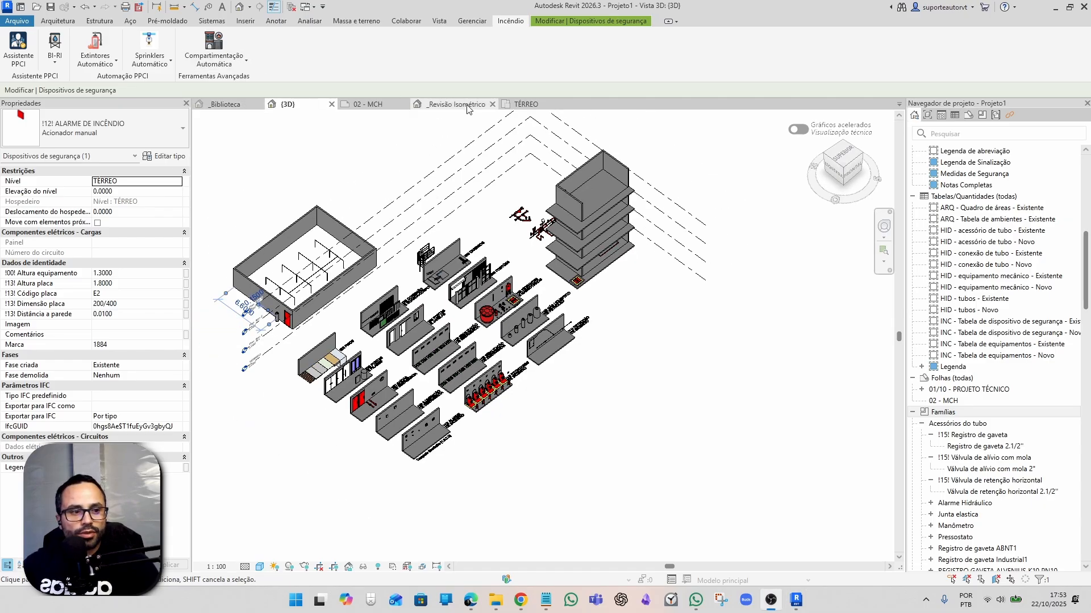
# Create a new project from the Modelo de construção template.
pyautogui.click(17, 21)
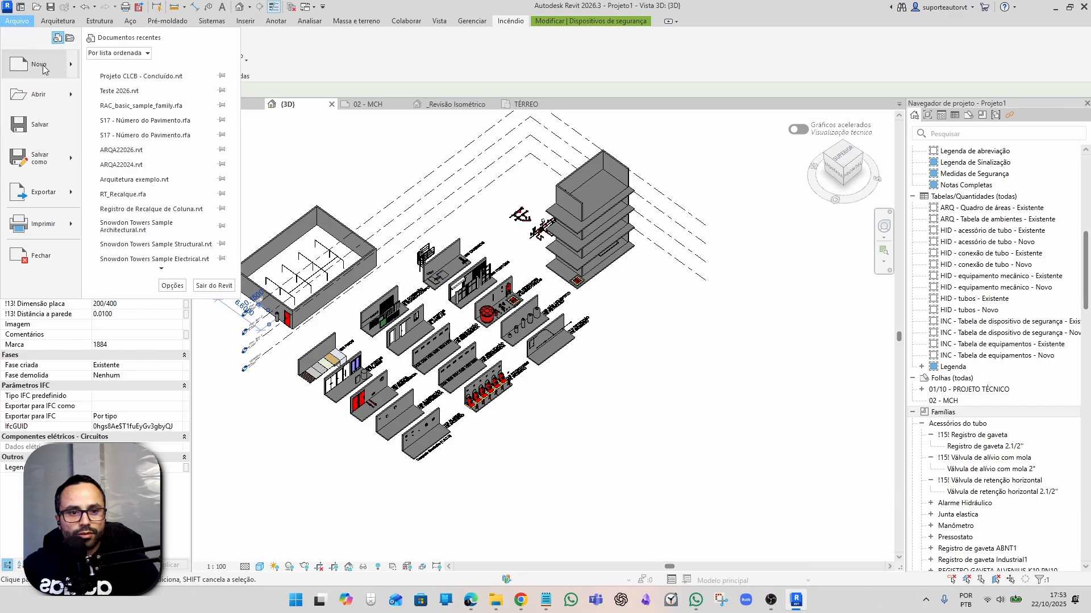
pyautogui.moveTo(48, 72)
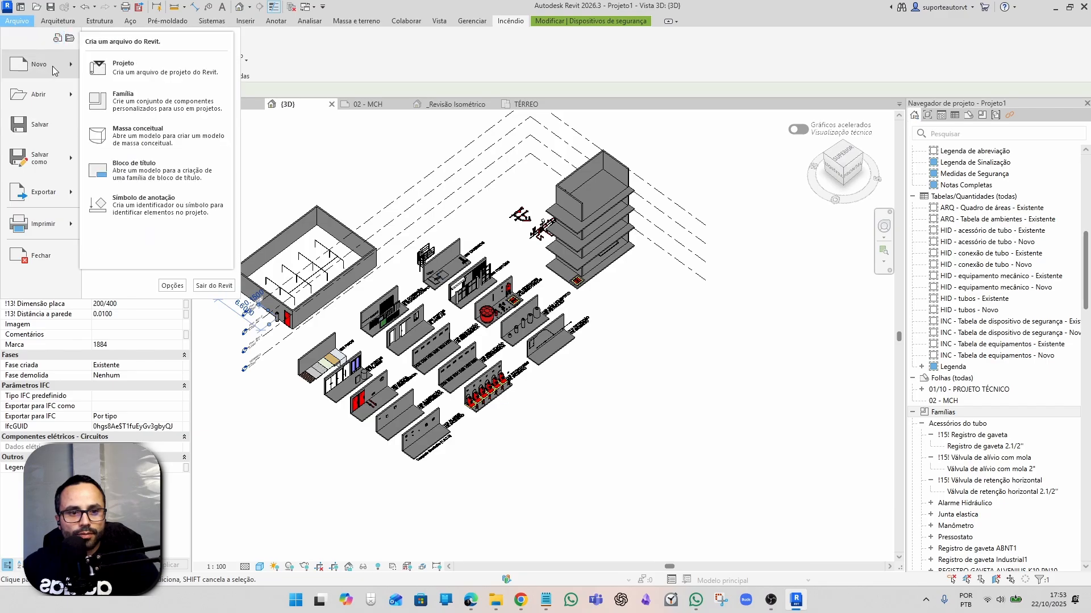
pyautogui.click(132, 72)
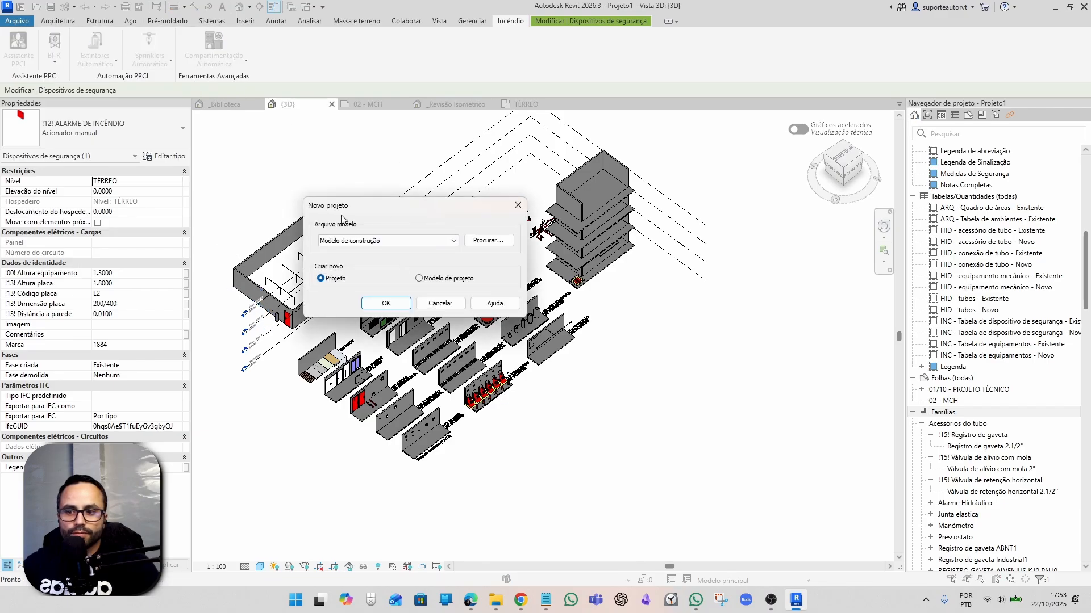
pyautogui.click(391, 302)
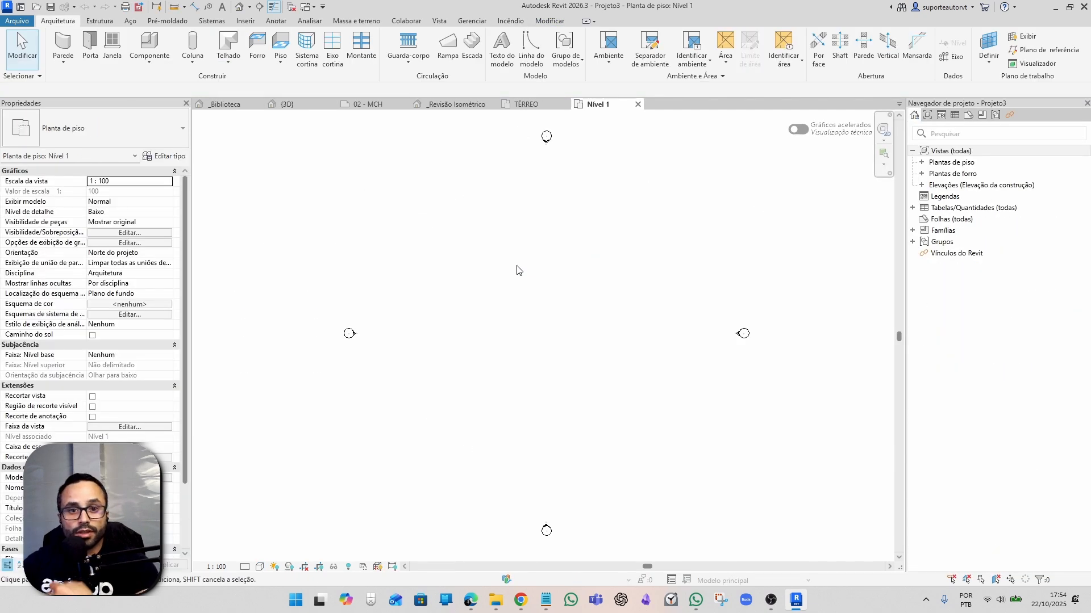
# Launch Menu Turbo from the Revit tools of Assistente PPCI in the new project.
pyautogui.click(514, 21)
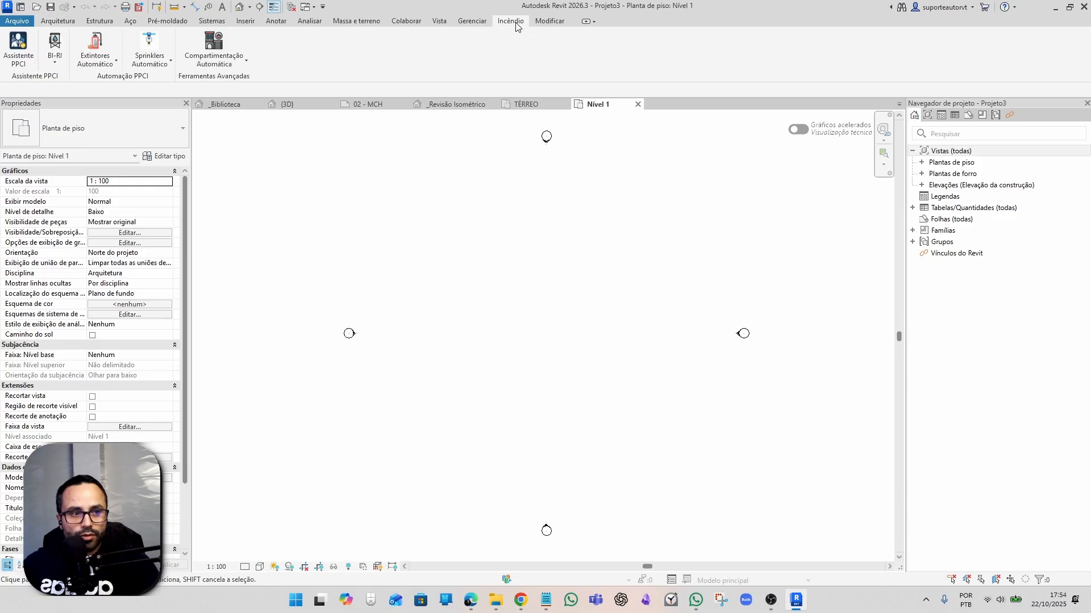
pyautogui.click(18, 46)
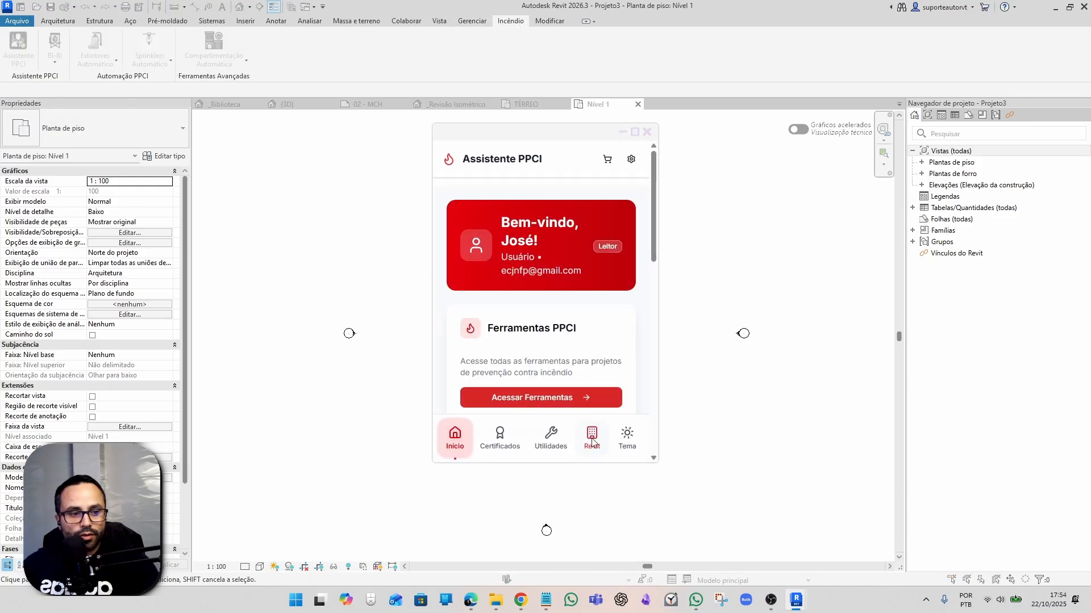
pyautogui.click(590, 439)
pyautogui.scroll(-5, 540, 320)
pyautogui.scroll(5, 540, 320)
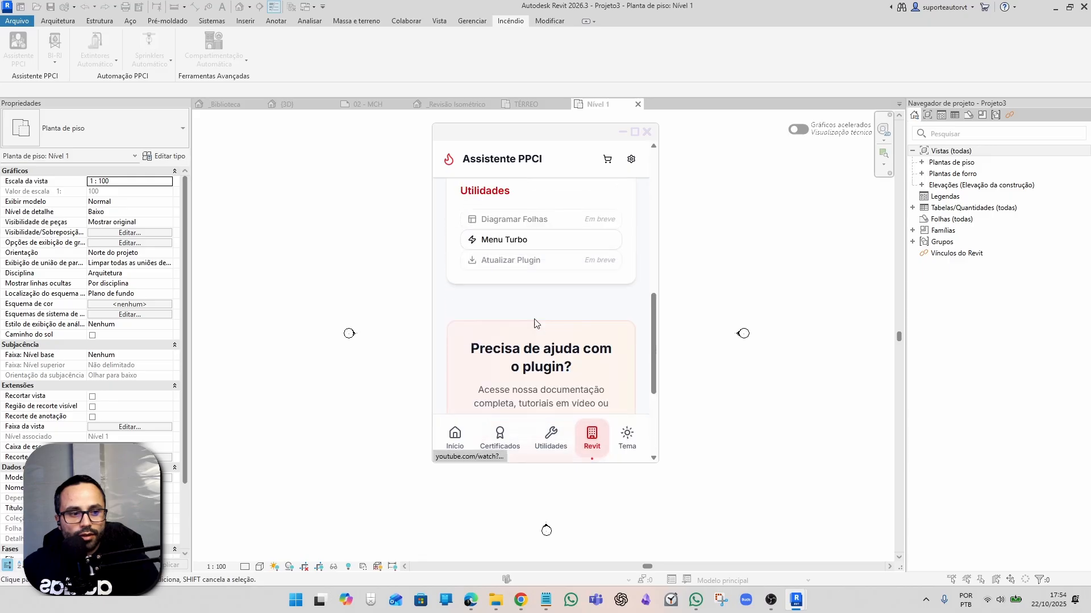
pyautogui.click(518, 304)
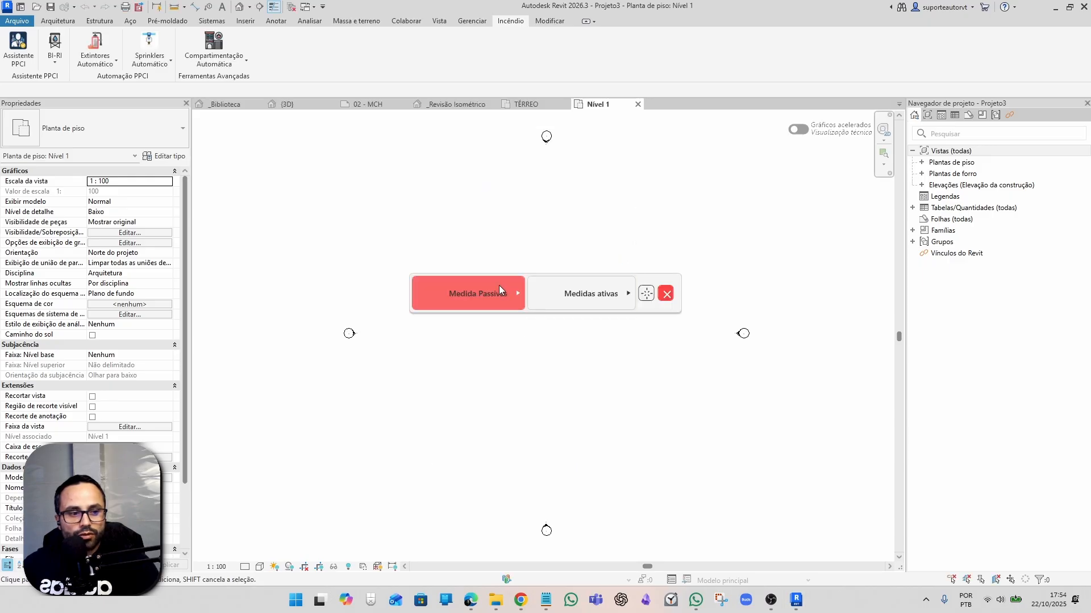
# Look through the Medida Passivas and Medidas ativas categories in Menu Turbo, and close the bar.
pyautogui.click(499, 285)
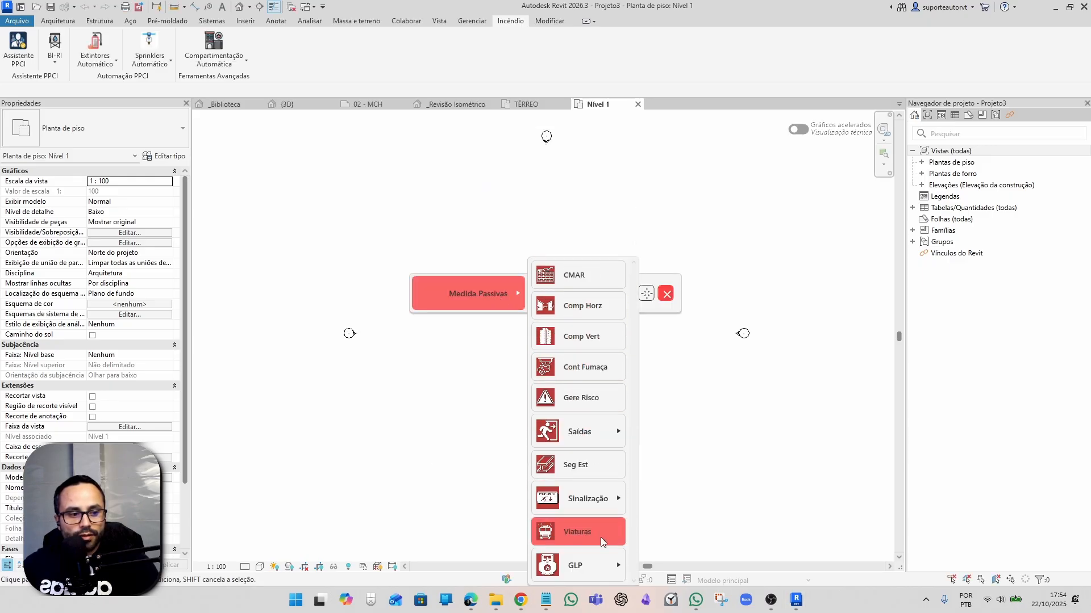
pyautogui.click(597, 295)
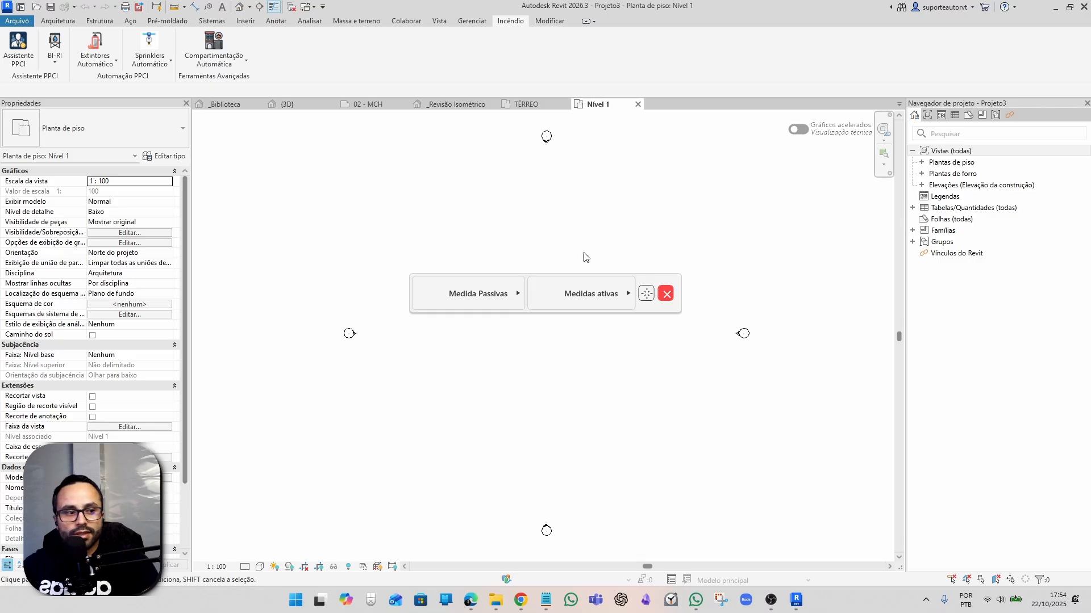
pyautogui.click(666, 295)
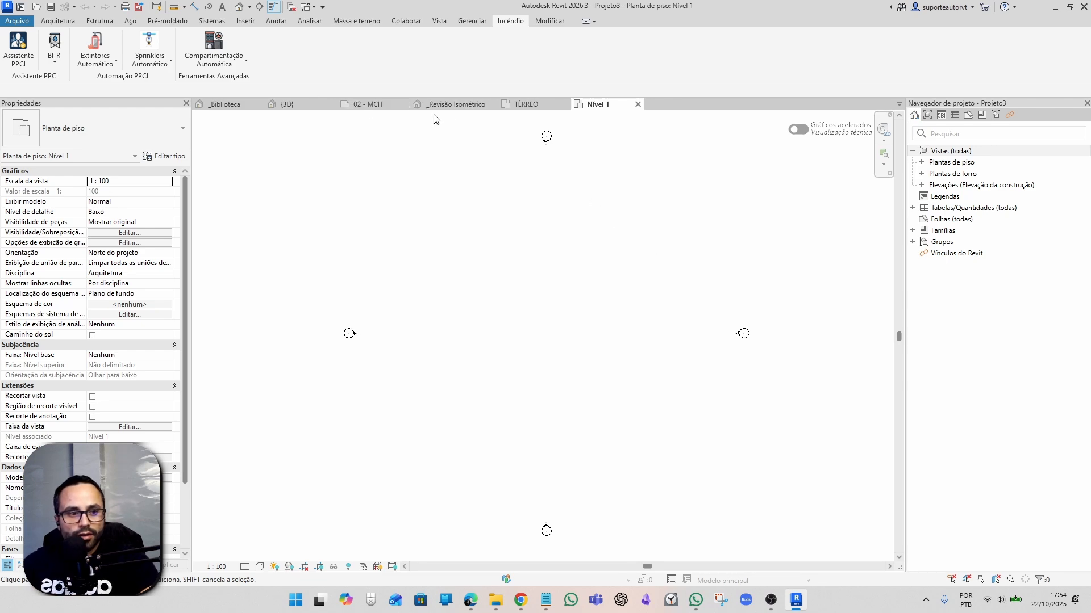
# Copy the fire extinguisher library block and its adjoining label from the {3D} view of Projeto1.
pyautogui.click(453, 105)
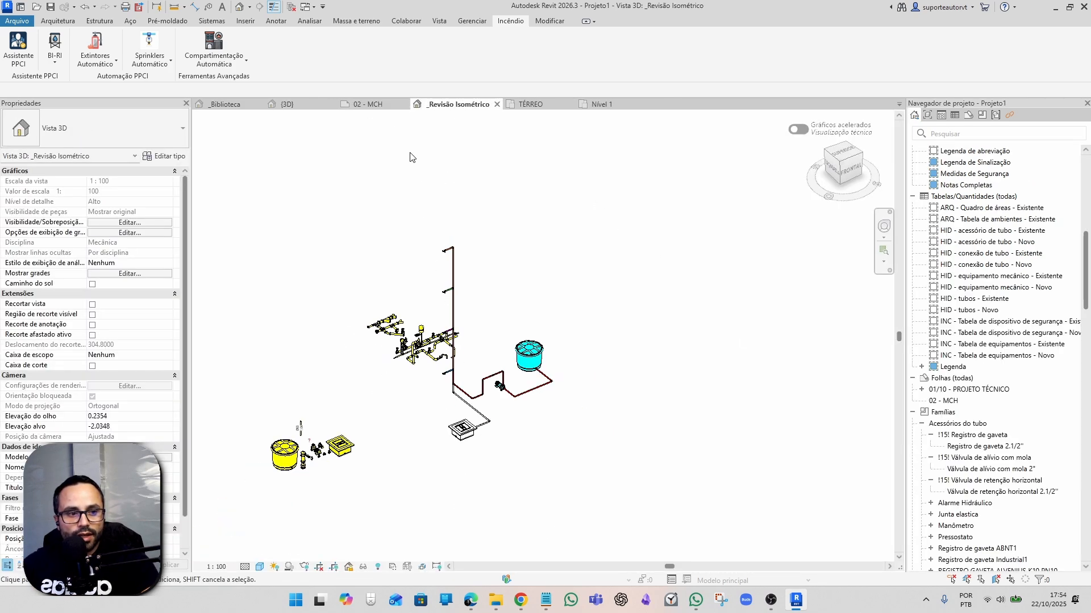
pyautogui.click(325, 107)
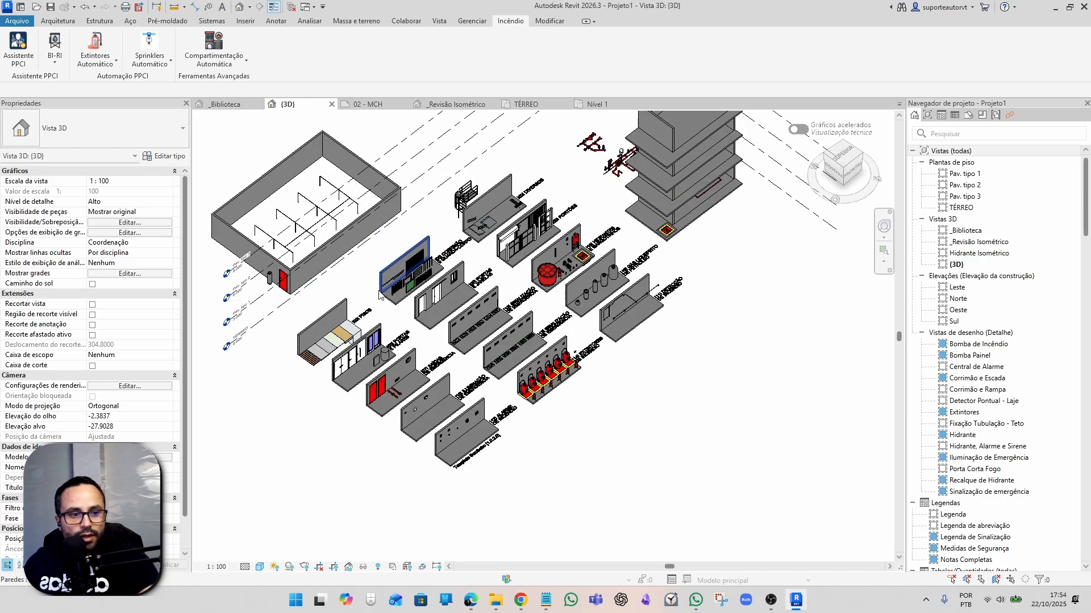
pyautogui.keyDown('shift'); pyautogui.moveTo(352, 340); pyautogui.dragTo(465, 347, button='middle'); pyautogui.keyUp('shift')
pyautogui.scroll(2, 505, 341)
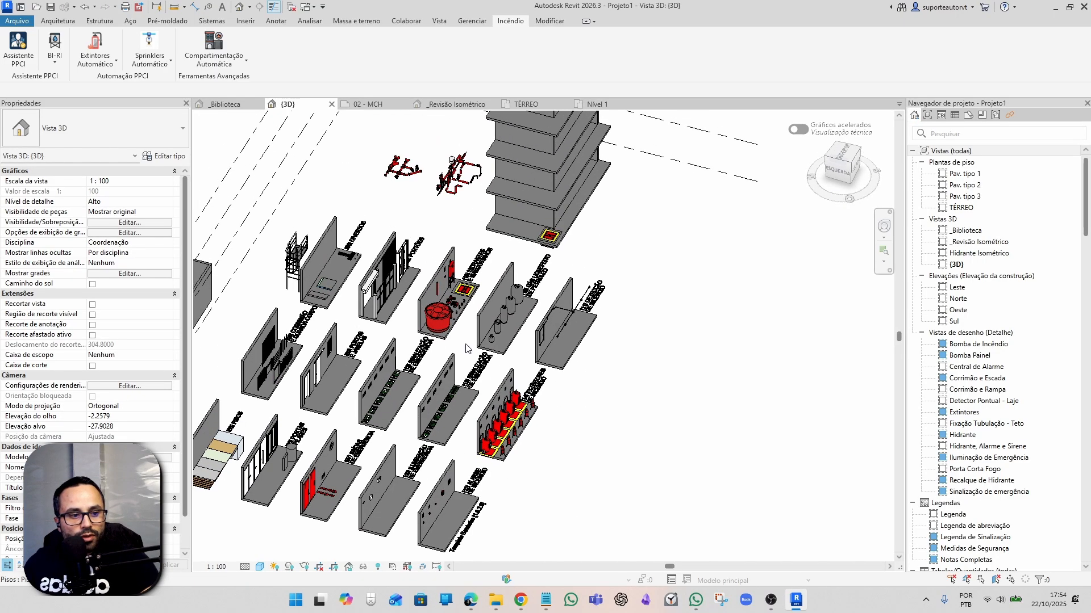
pyautogui.scroll(3, 466, 355)
pyautogui.scroll(1, 493, 372)
pyautogui.moveTo(749, 347); pyautogui.dragTo(507, 526)
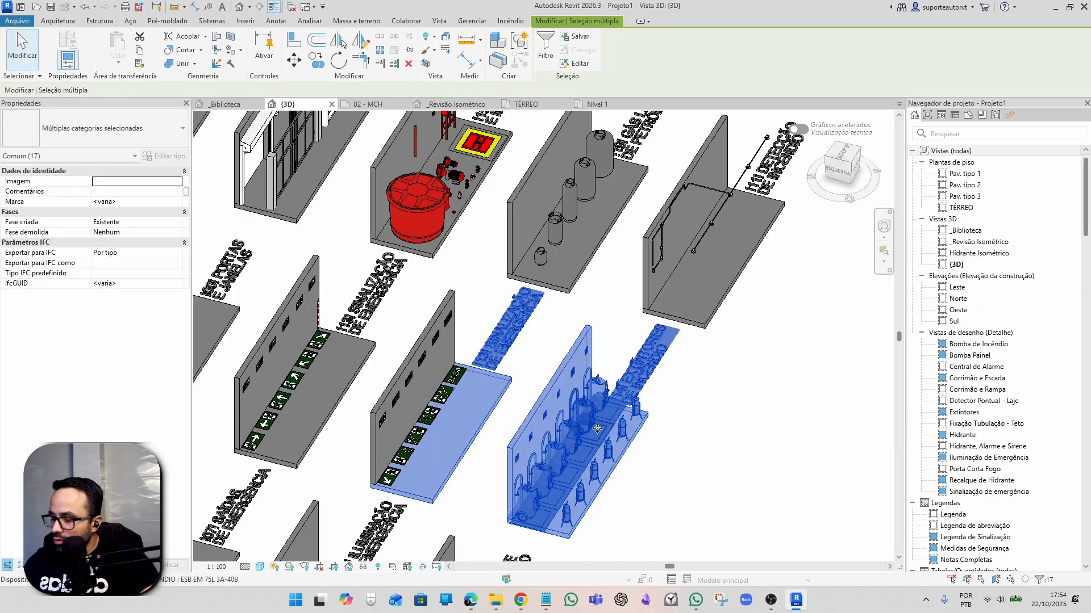
# Paste the copied extinguisher elements into the Nível 1 plan of Projeto3, accepting the duplicate types, and finish the paste.
pyautogui.click(596, 104)
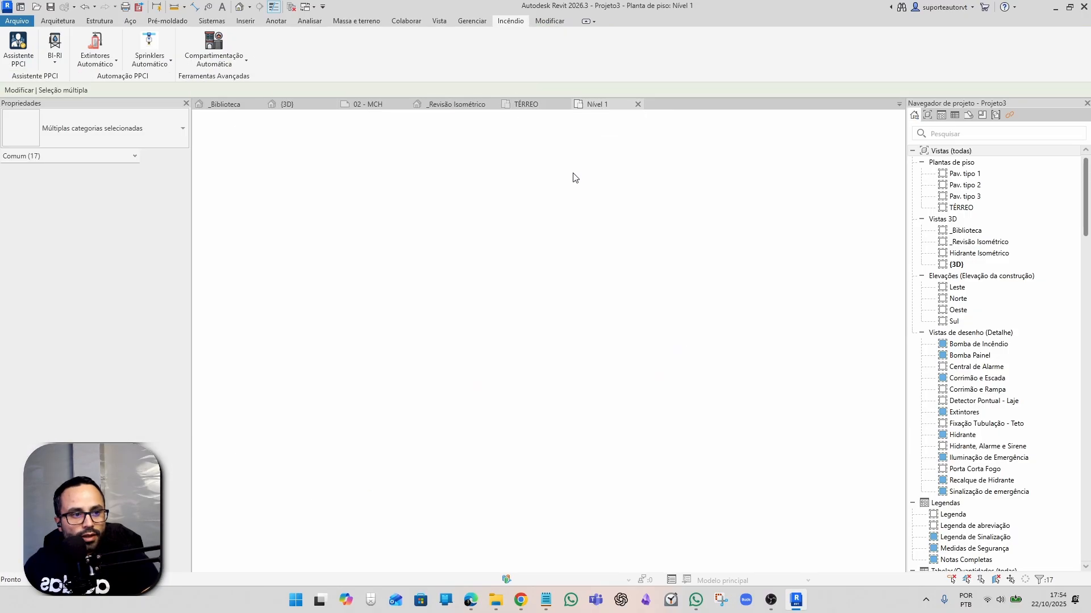
pyautogui.hotkey('ctrl', 'v')
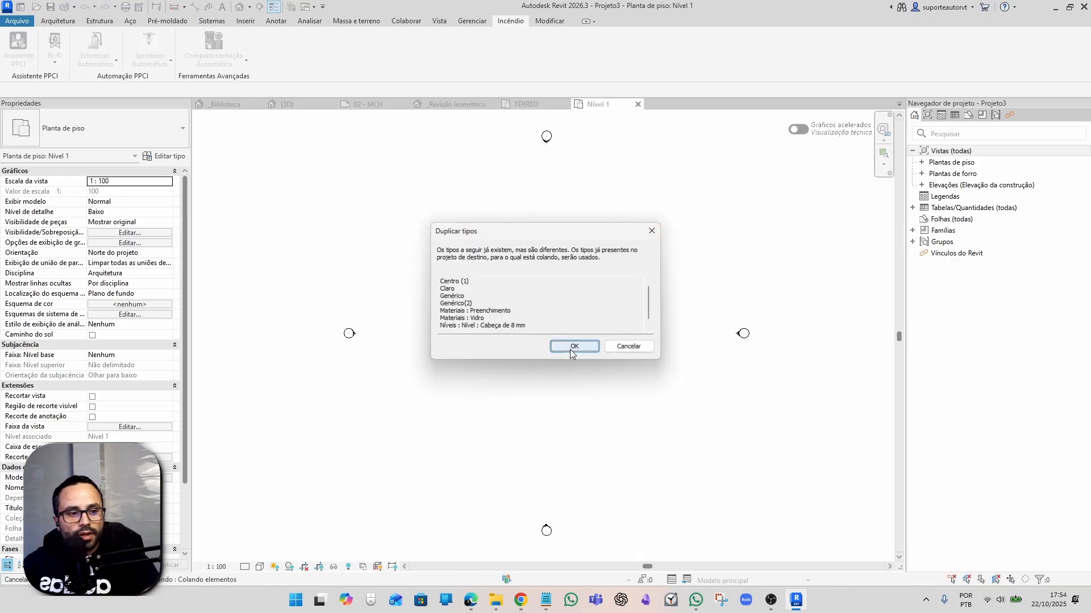
pyautogui.click(570, 347)
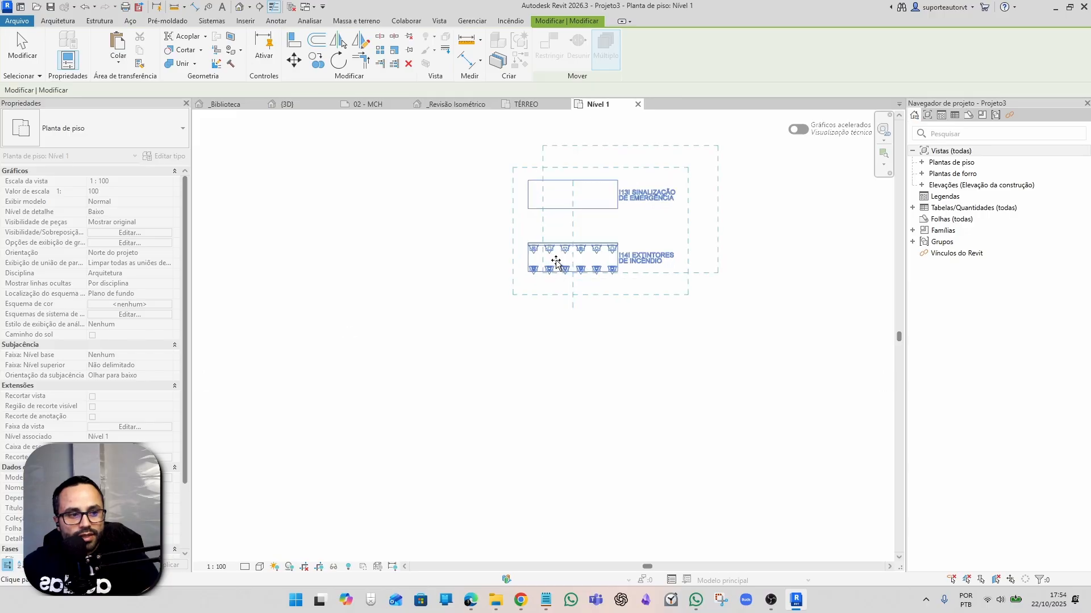
pyautogui.click(471, 349)
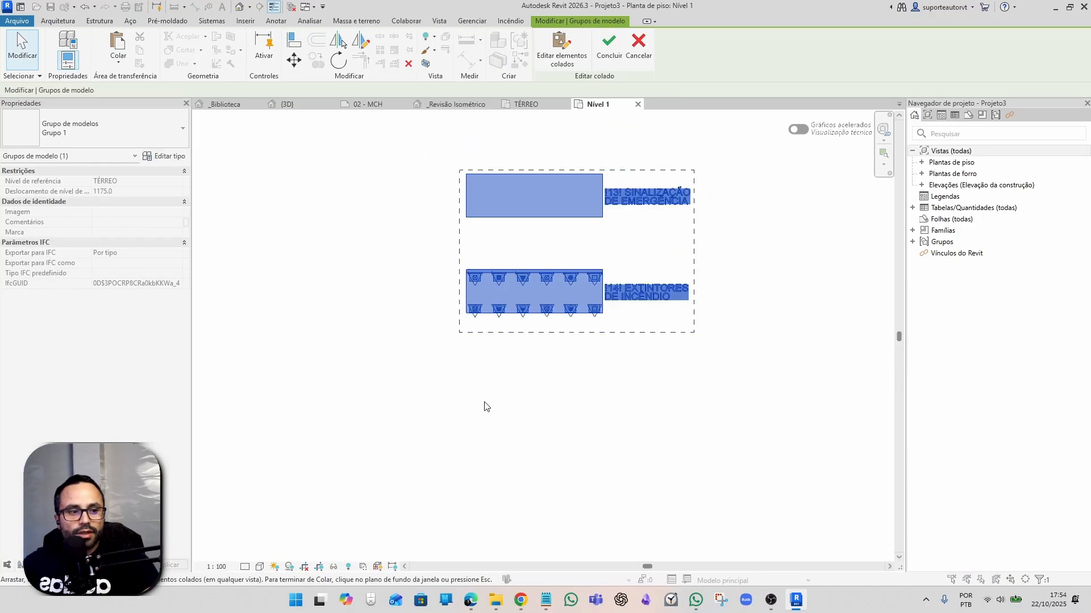
pyautogui.click(609, 51)
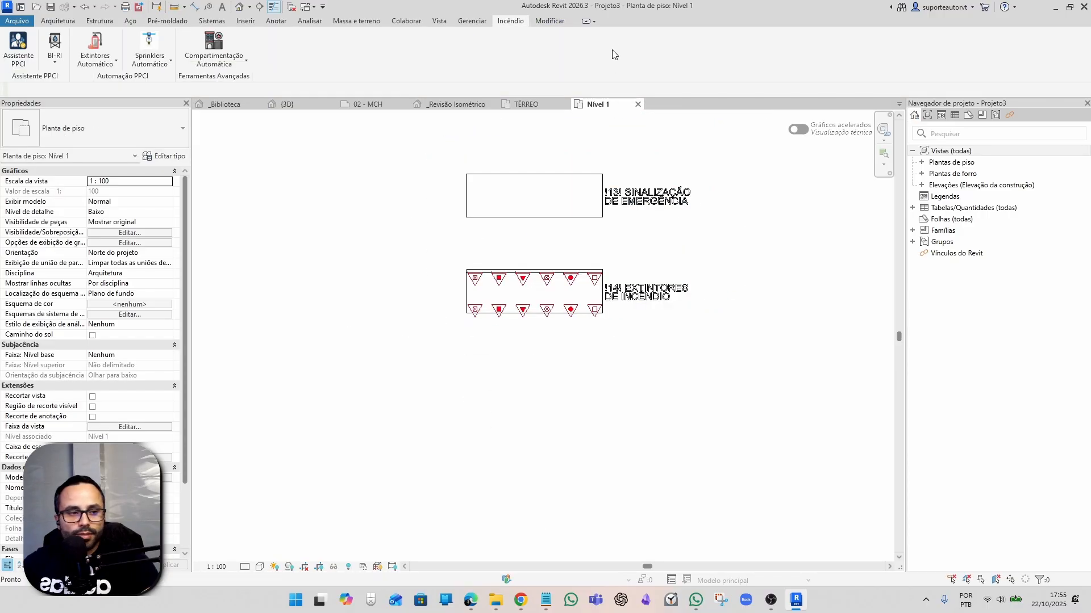
# Delete all the pasted library elements in the 3D view of Projeto3 and expand the project's Famílias list.
pyautogui.click(239, 7)
pyautogui.scroll(4, 688, 337)
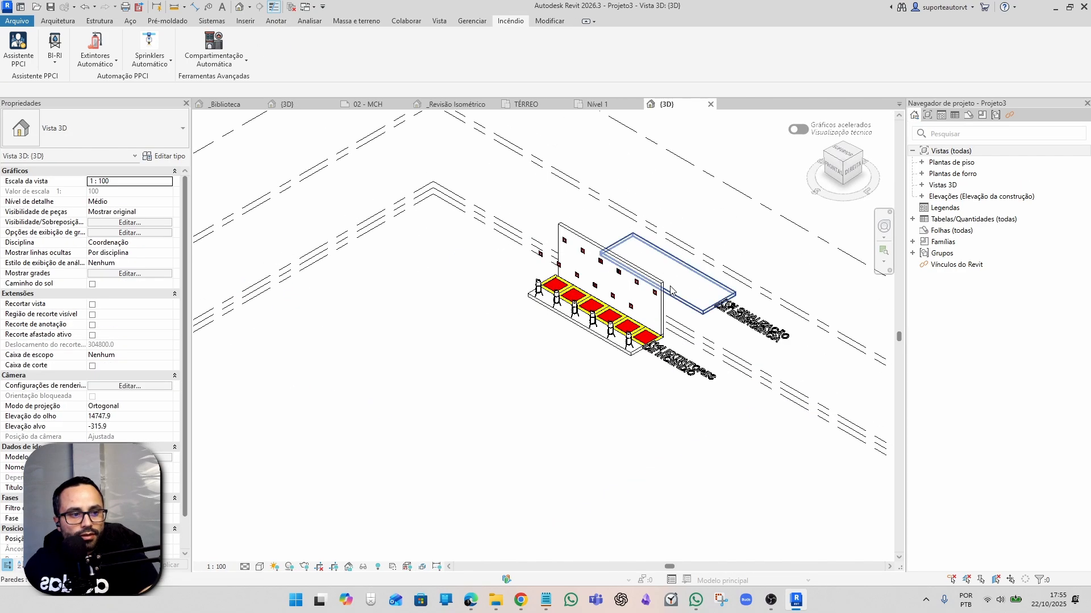
pyautogui.scroll(-4, 689, 338)
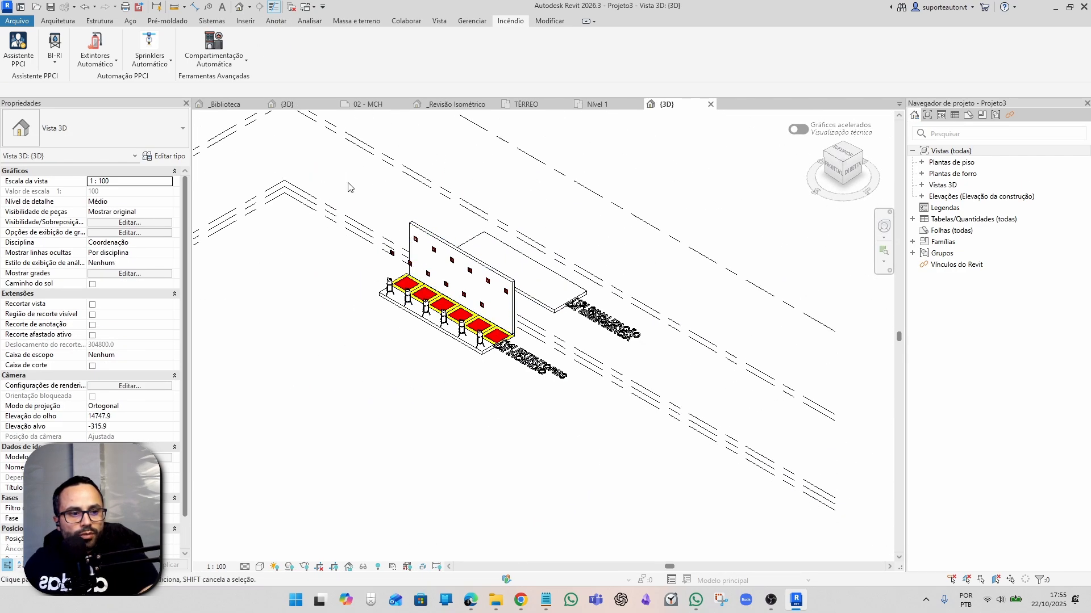
pyautogui.moveTo(348, 187); pyautogui.dragTo(681, 417)
pyautogui.press('Delete')
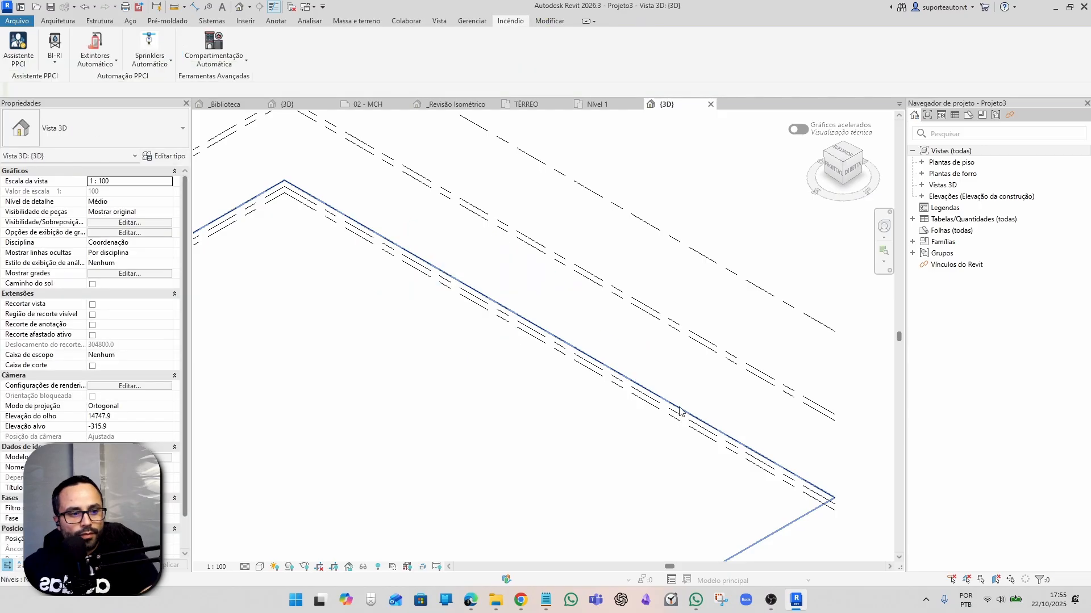
pyautogui.scroll(3, 463, 310)
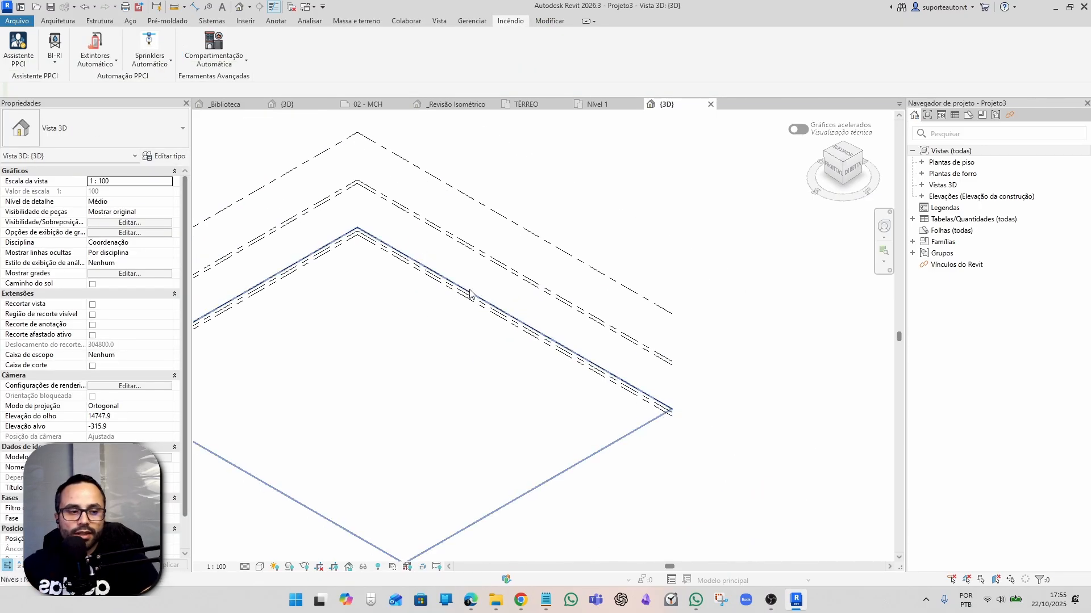
pyautogui.doubleClick(927, 243)
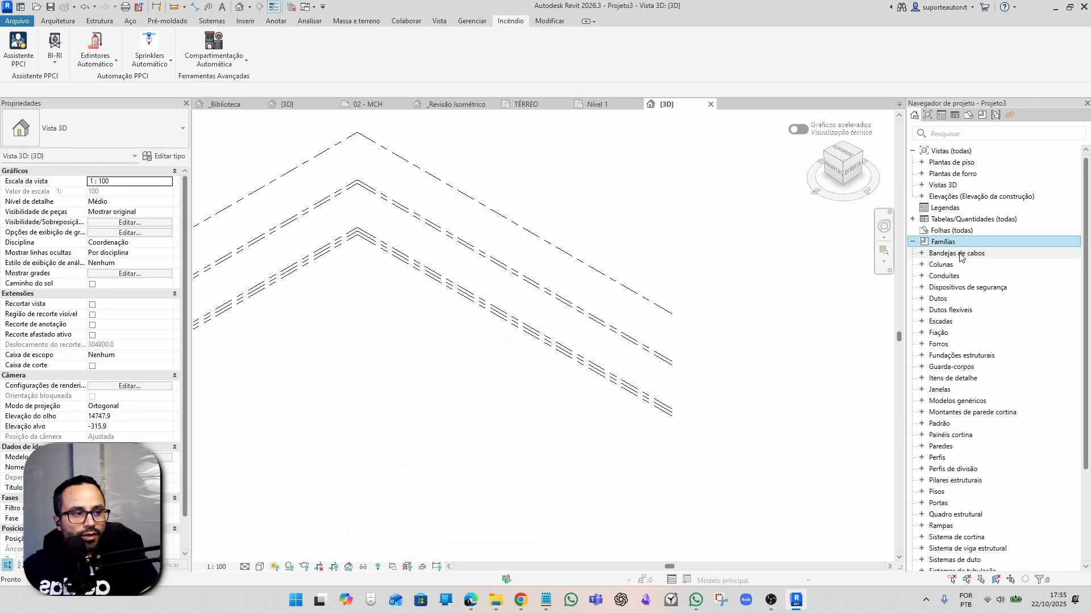
# Launch Menu Turbo from Assistente PPCI and place an ESB CO2 22Kg 10B-C extinguisher in the Nível 1 plan.
pyautogui.click(600, 104)
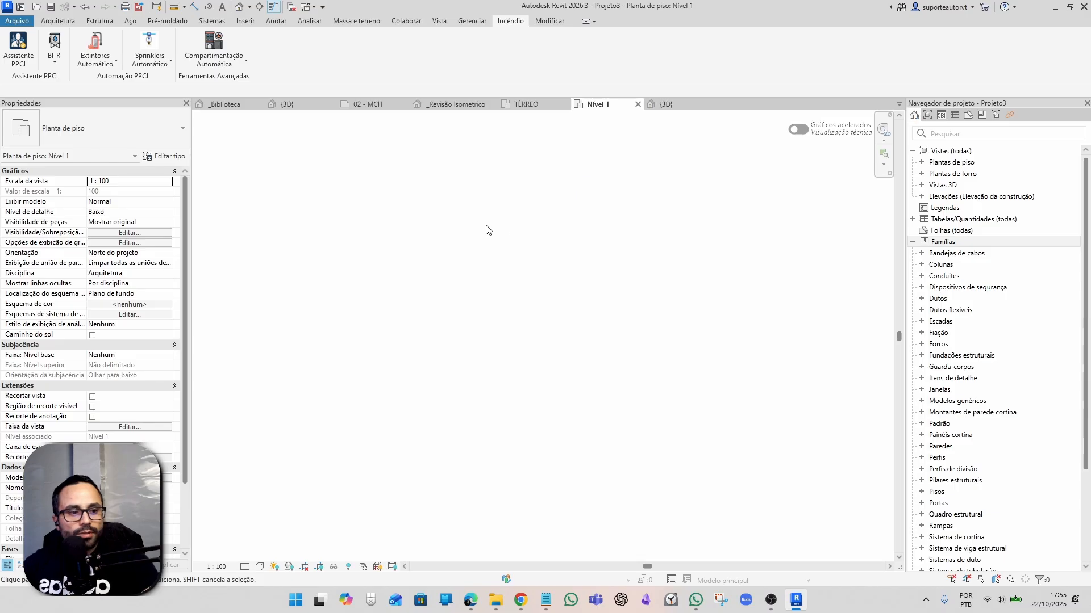
pyautogui.moveTo(498, 245); pyautogui.dragTo(575, 303, button='middle')
pyautogui.scroll(-1, 570, 292)
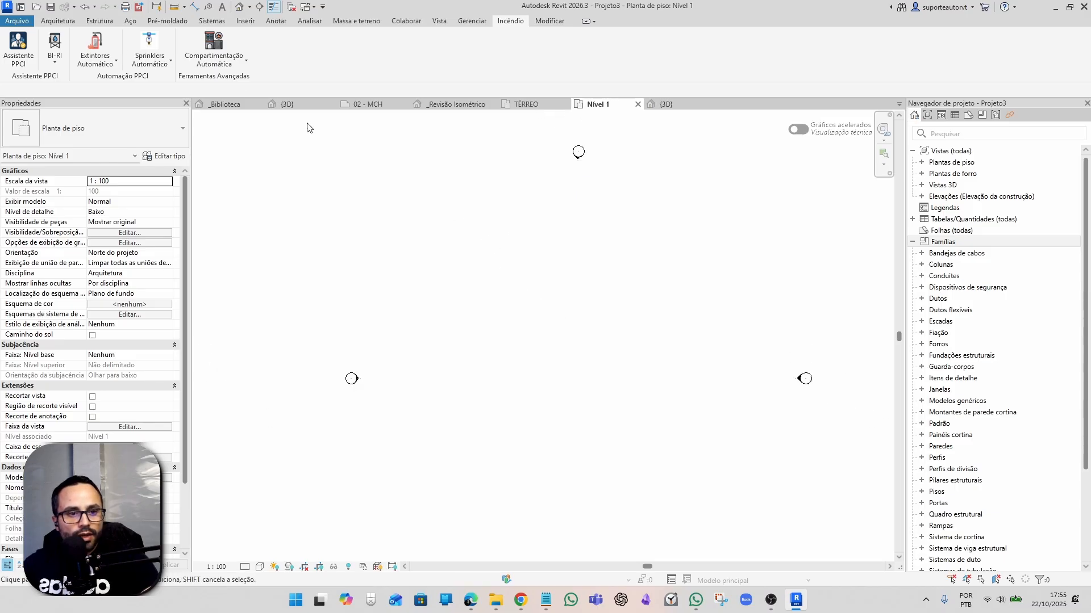
pyautogui.click(19, 56)
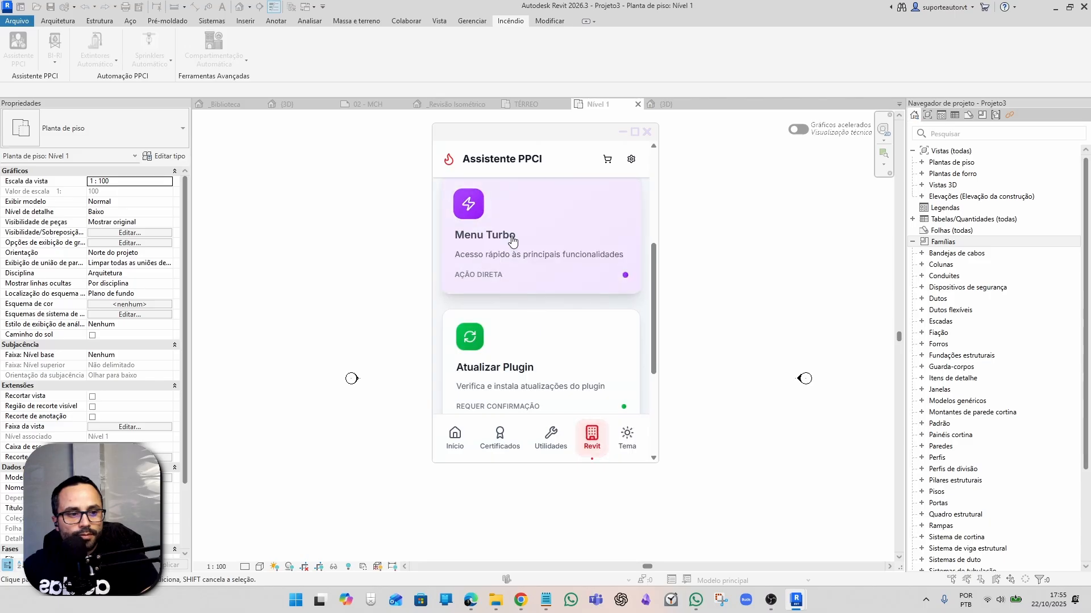
pyautogui.click(511, 238)
pyautogui.click(580, 293)
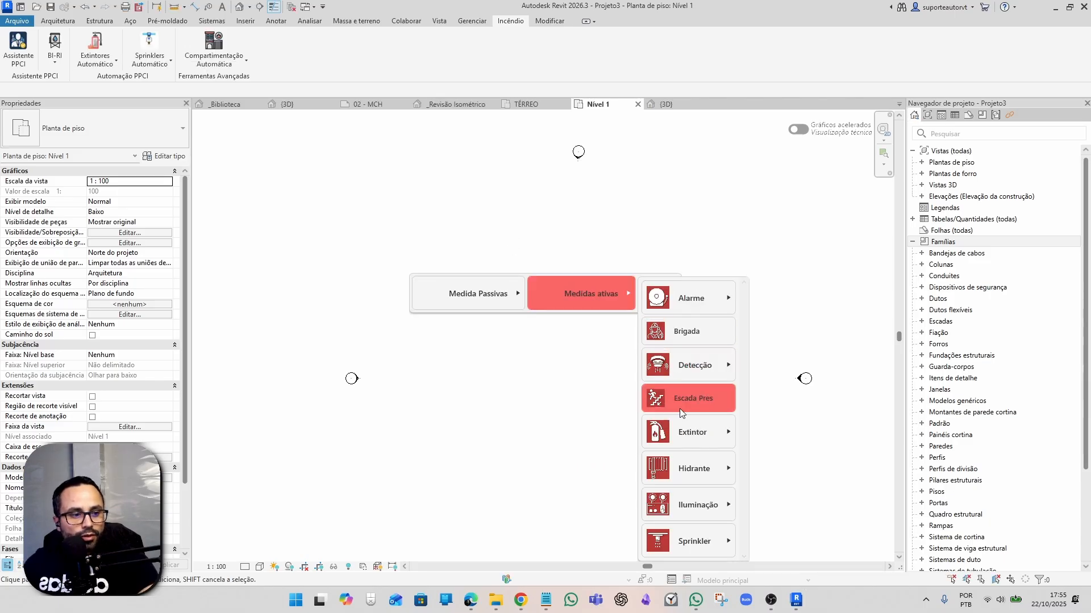
pyautogui.click(684, 430)
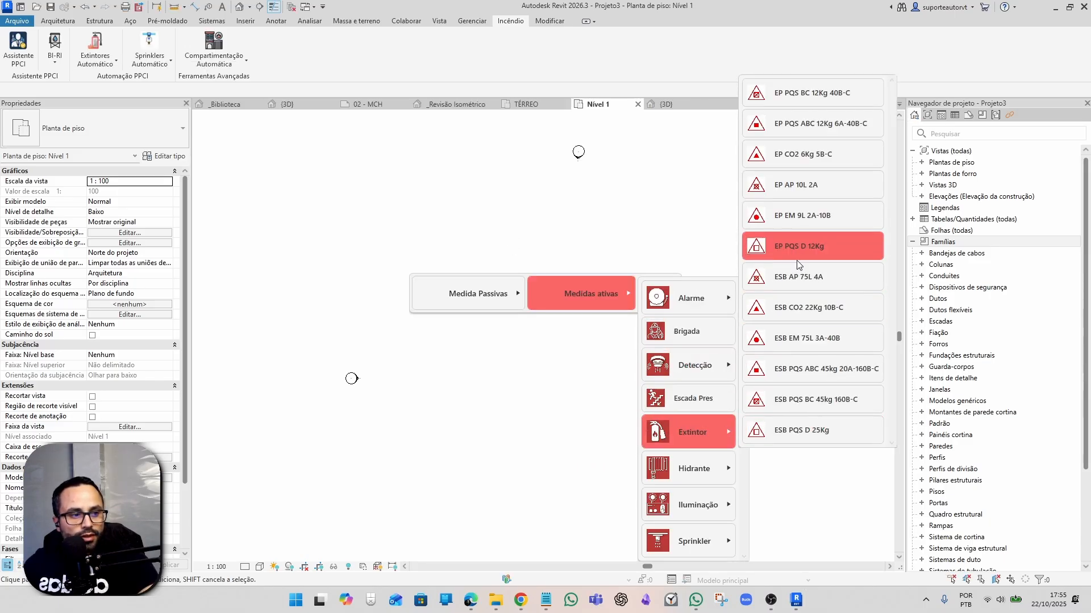
pyautogui.click(805, 312)
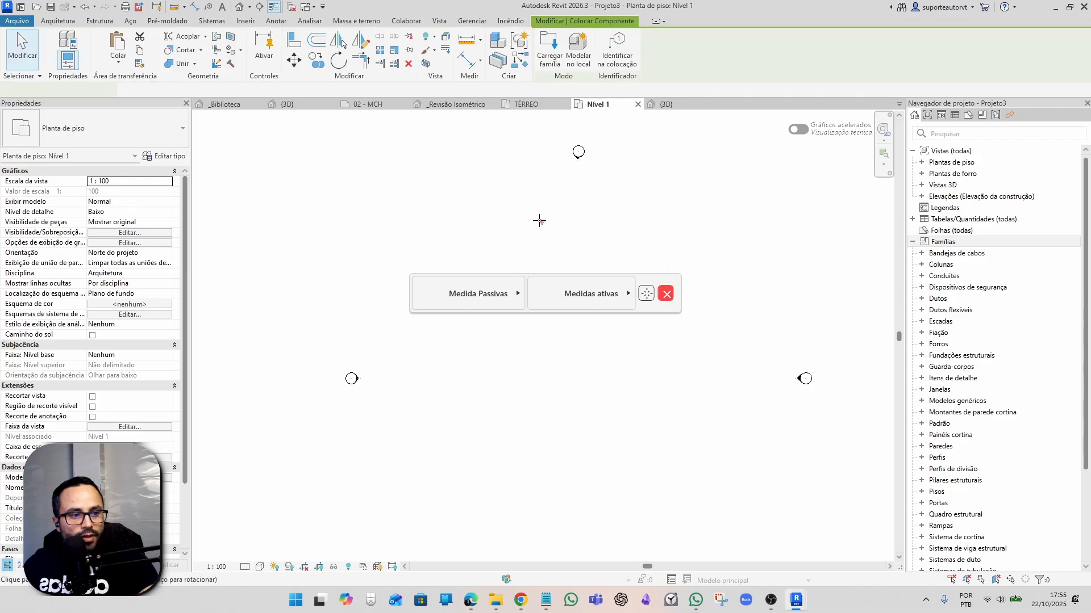
pyautogui.click(577, 245)
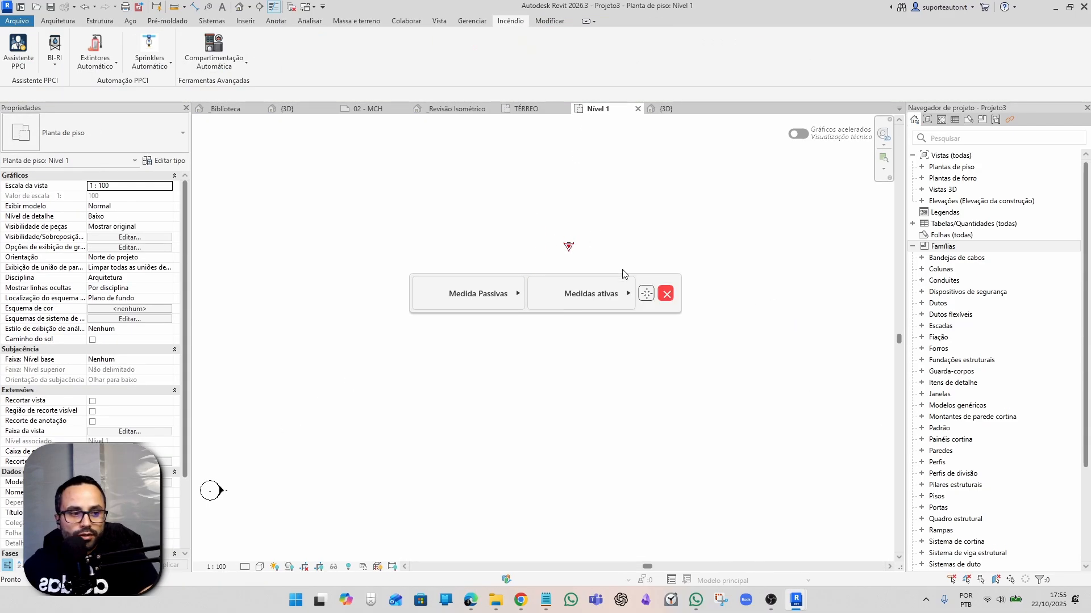
# Close the 02 - MCH sheet and select the rows of library models in the {3D} view of Projeto1.
pyautogui.click(600, 296)
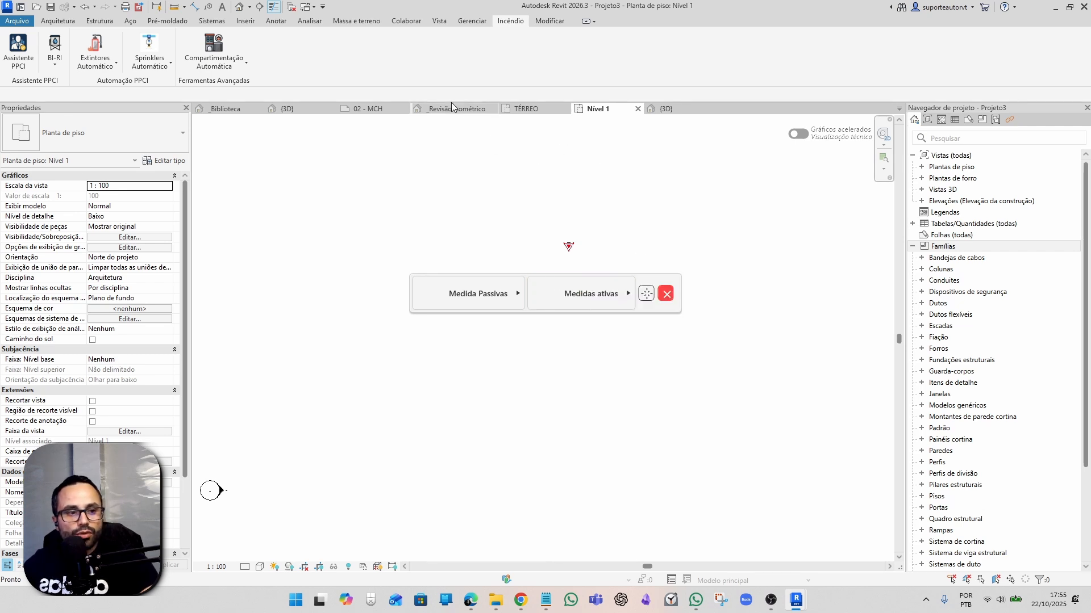
pyautogui.click(368, 108)
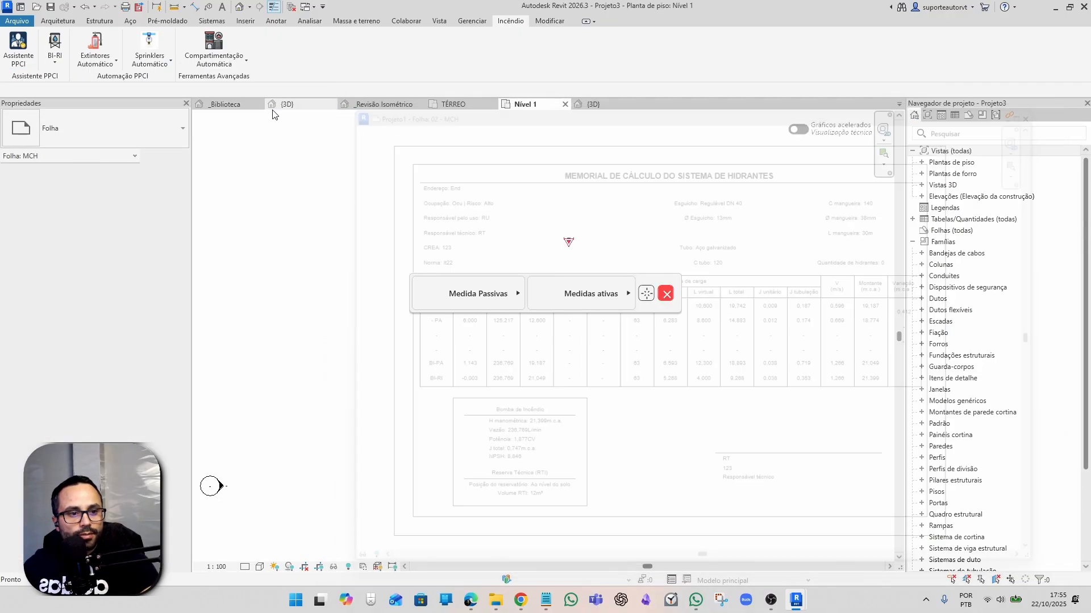
pyautogui.click(288, 104)
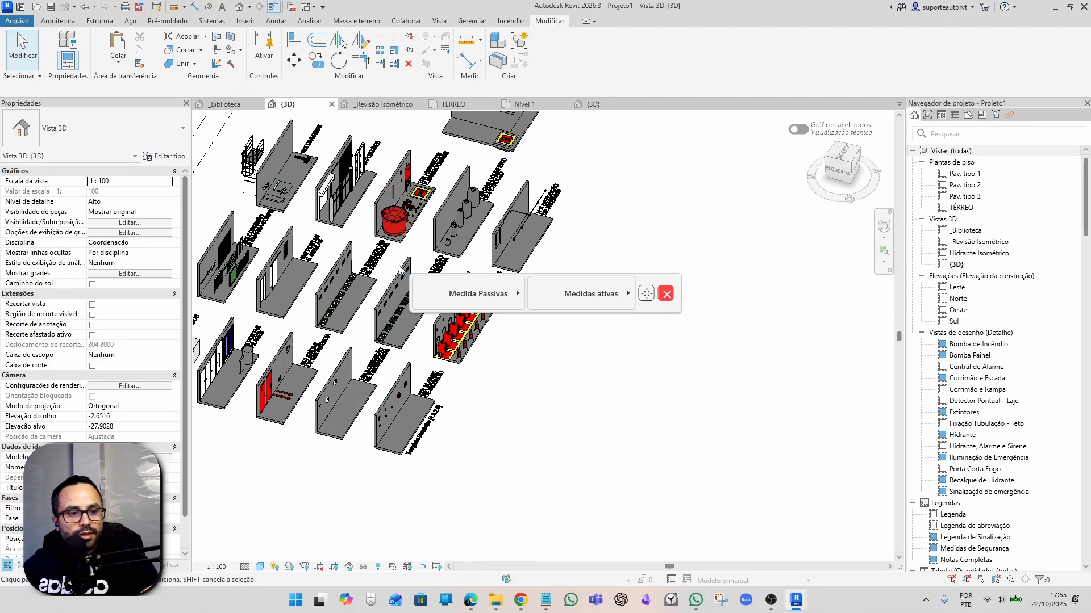
pyautogui.scroll(-2, 400, 268)
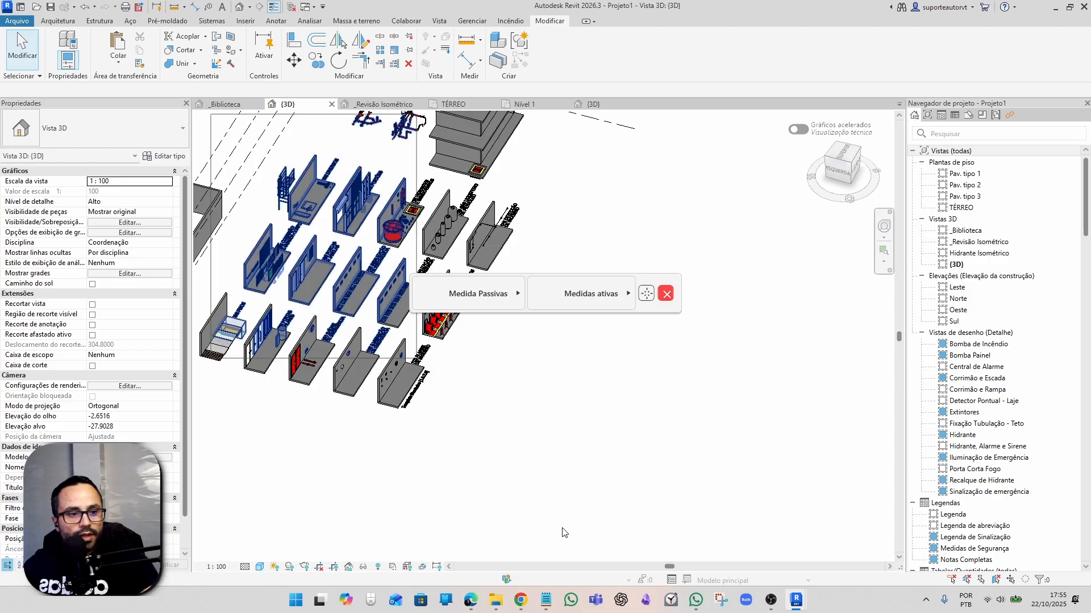
pyautogui.moveTo(564, 533); pyautogui.dragTo(564, 531)
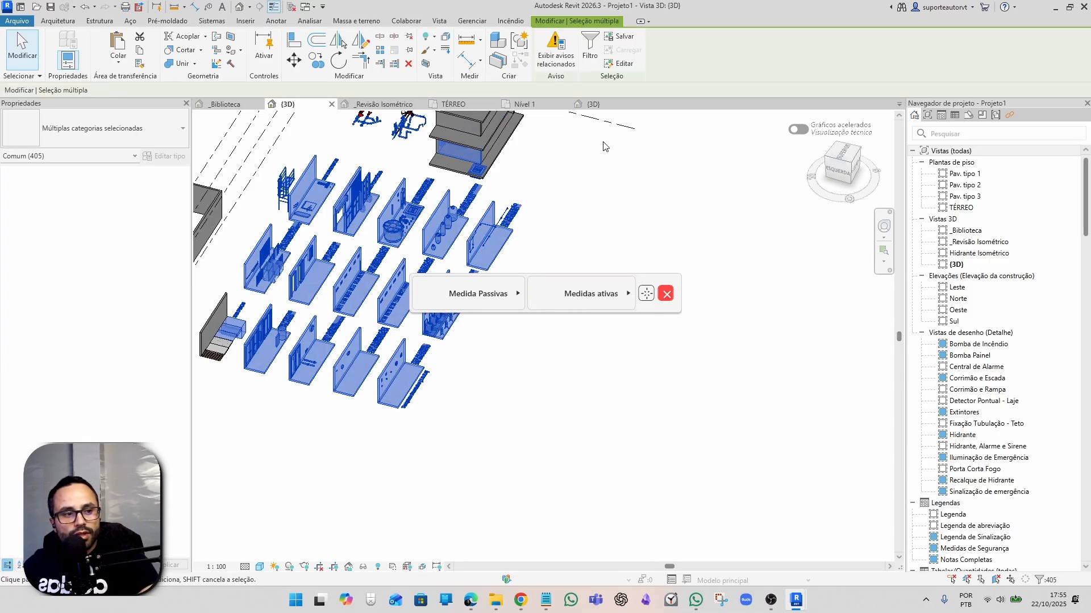
# Return to the Nível 1 plan, review the Medidas ativas category of Menu Turbo, and close the bar.
pyautogui.click(519, 104)
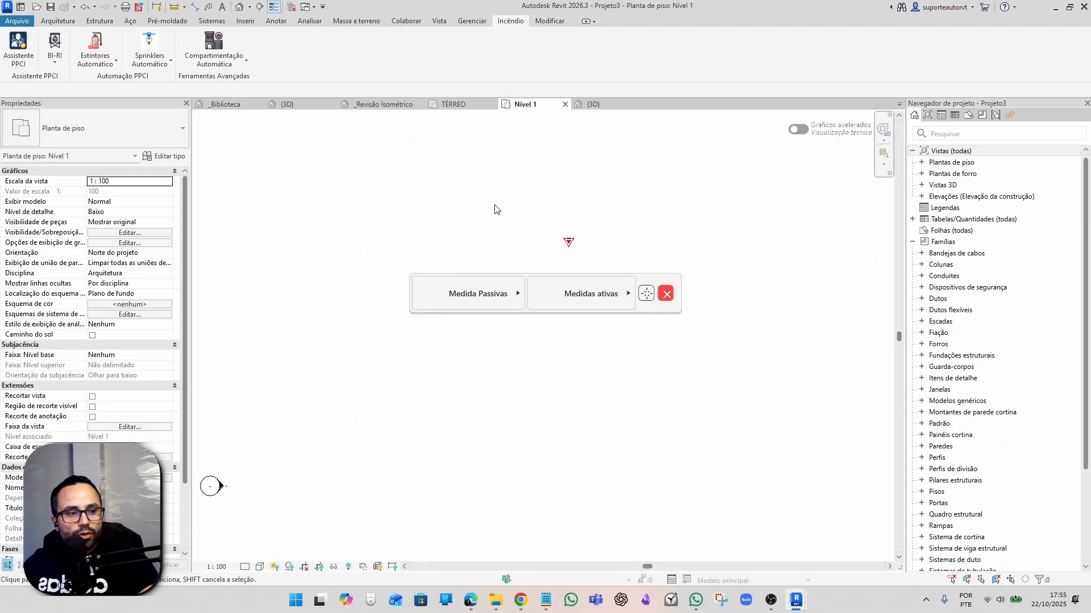
pyautogui.click(598, 295)
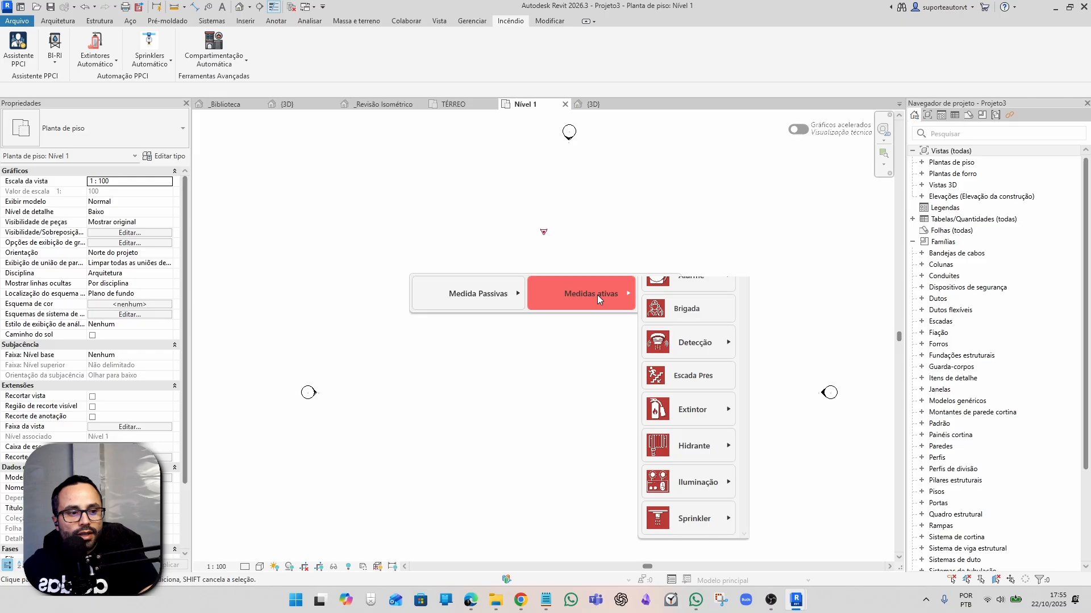
pyautogui.click(567, 290)
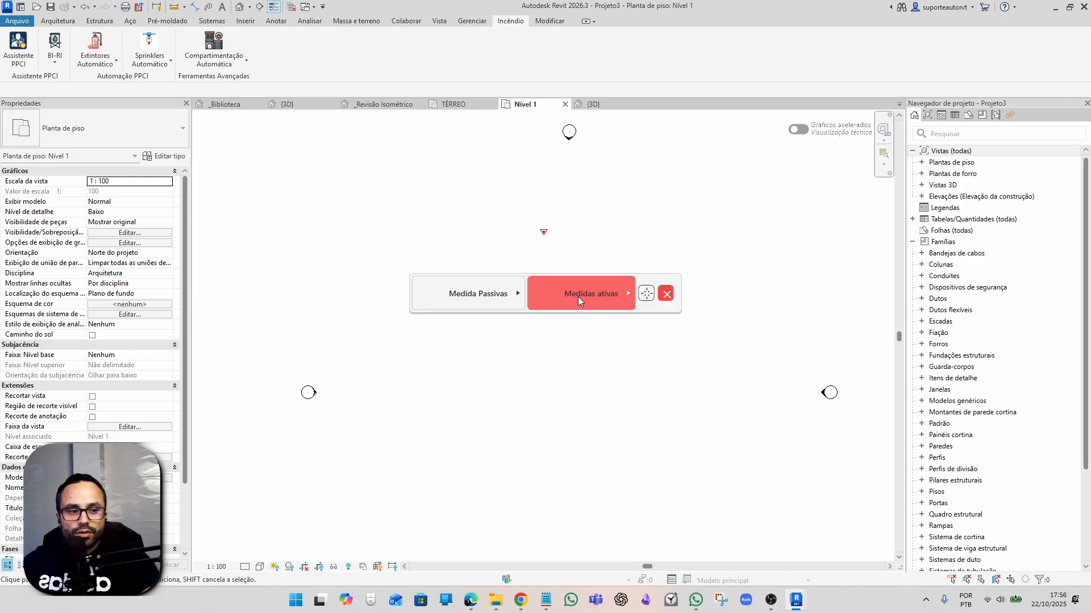
pyautogui.click(587, 292)
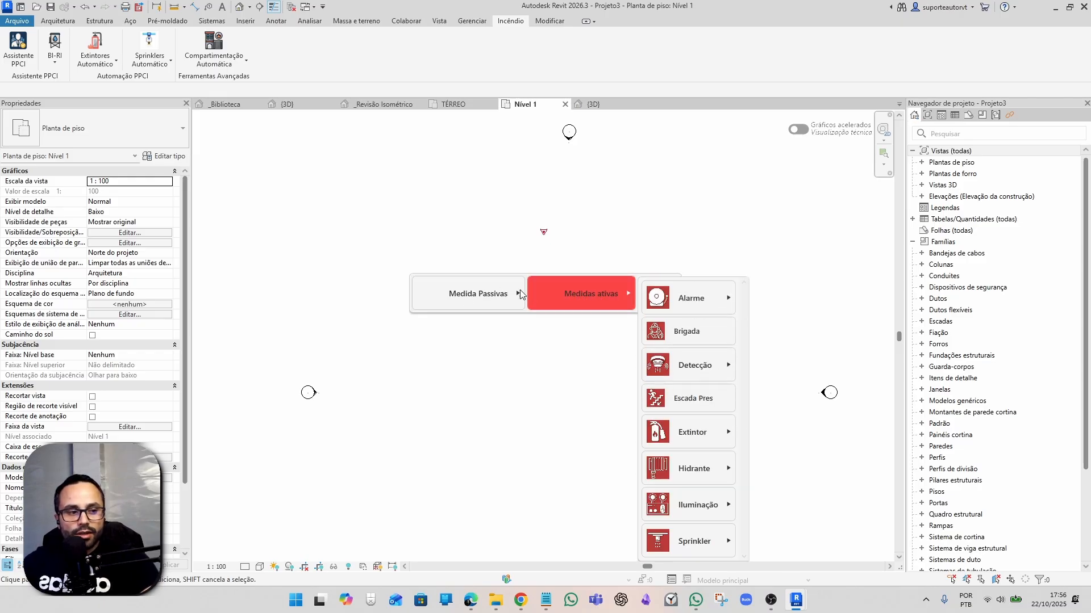
pyautogui.click(580, 290)
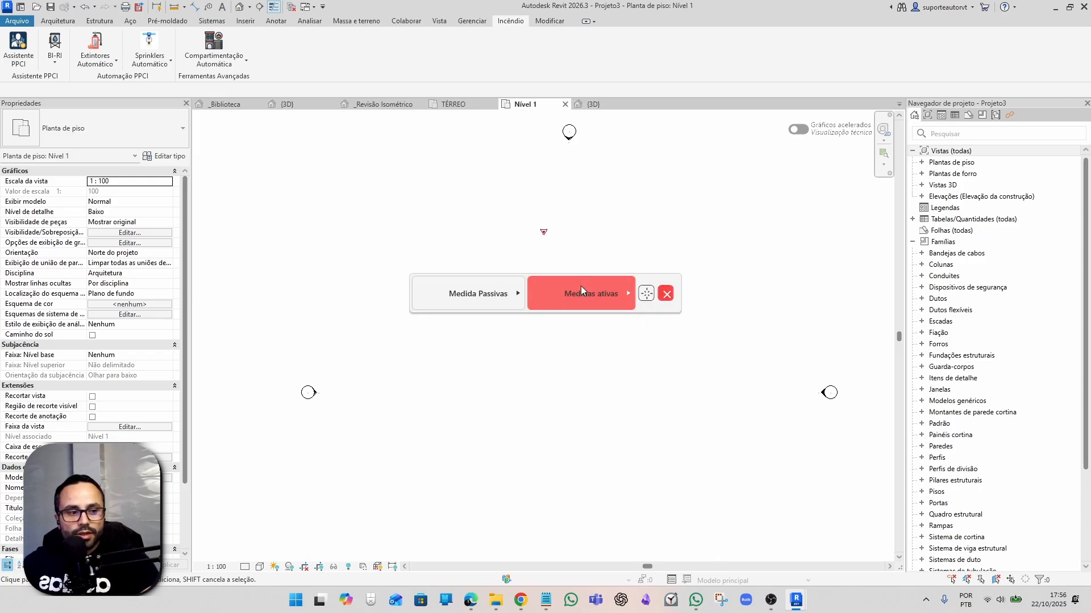
pyautogui.click(666, 294)
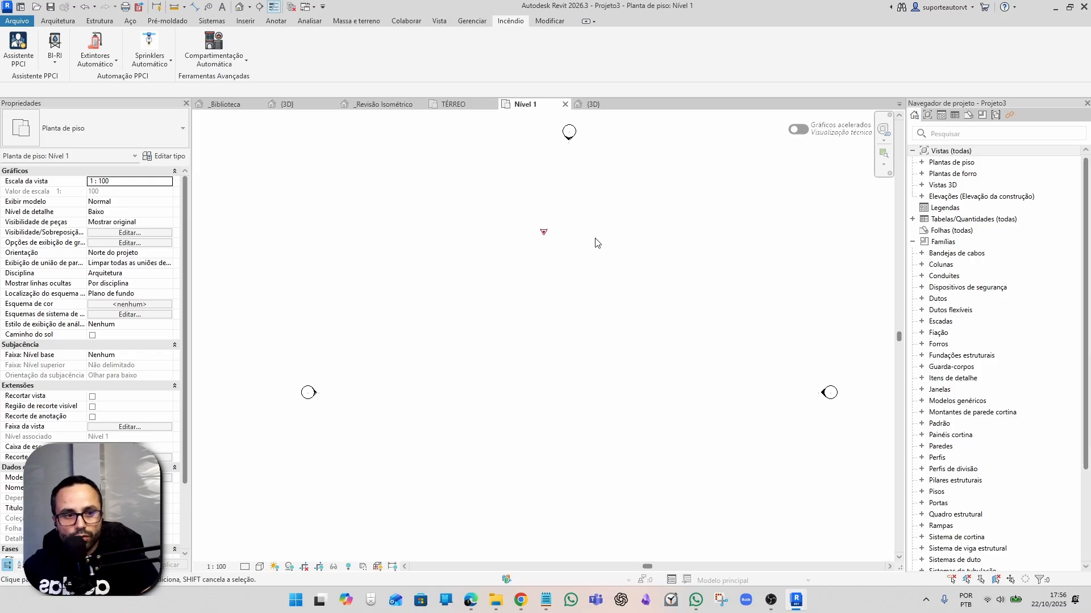
# Relaunch Menu Turbo from the Utilidades group of the Revit tools in Assistente PPCI.
pyautogui.click(18, 48)
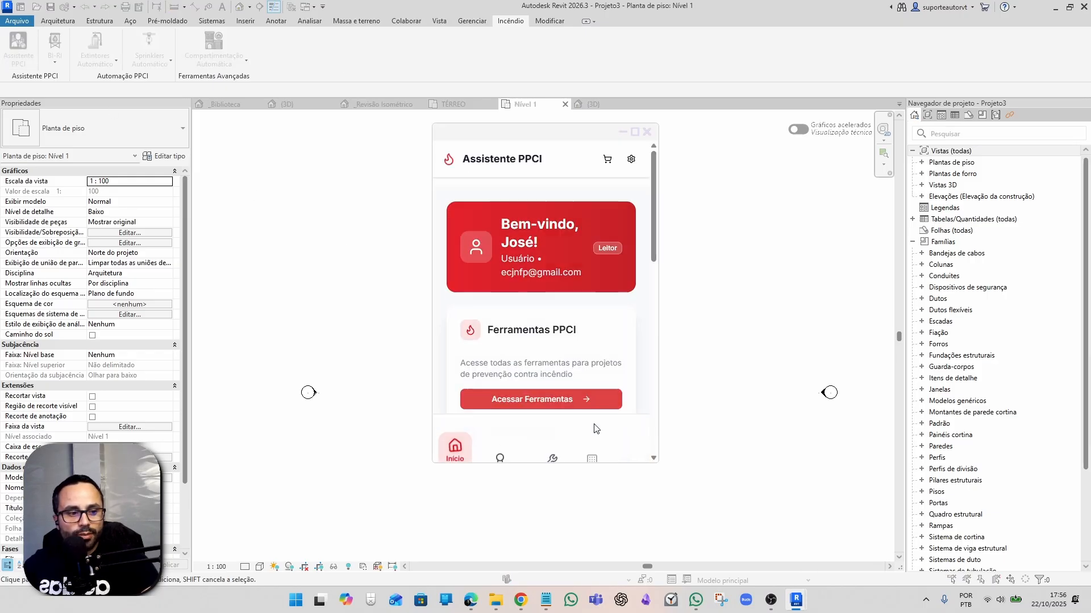
pyautogui.click(591, 437)
pyautogui.scroll(-5, 544, 323)
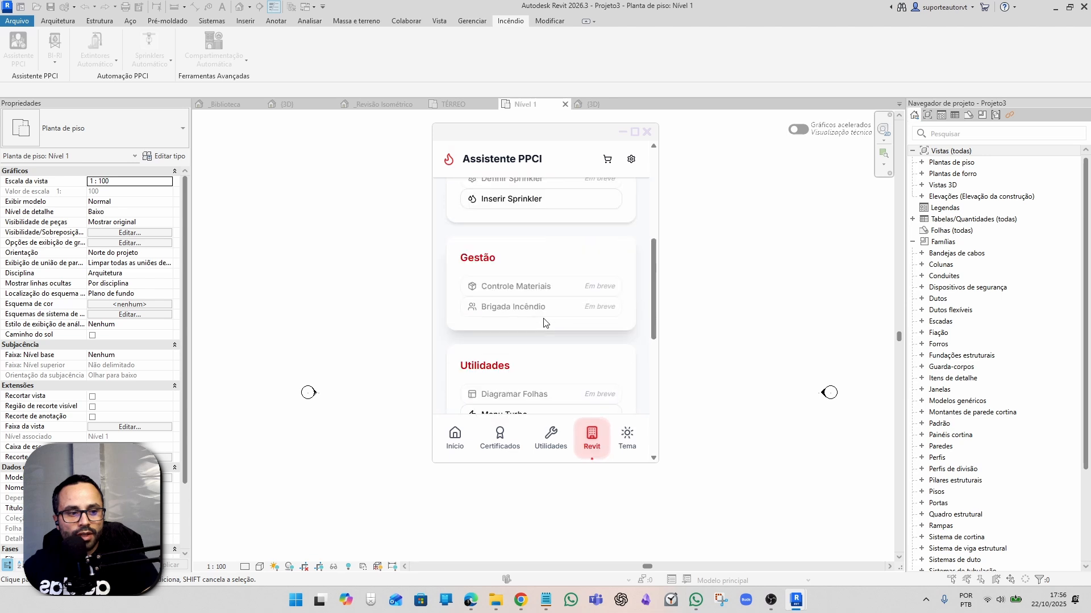
pyautogui.scroll(-1, 544, 323)
pyautogui.click(510, 347)
pyautogui.scroll(-2, 539, 322)
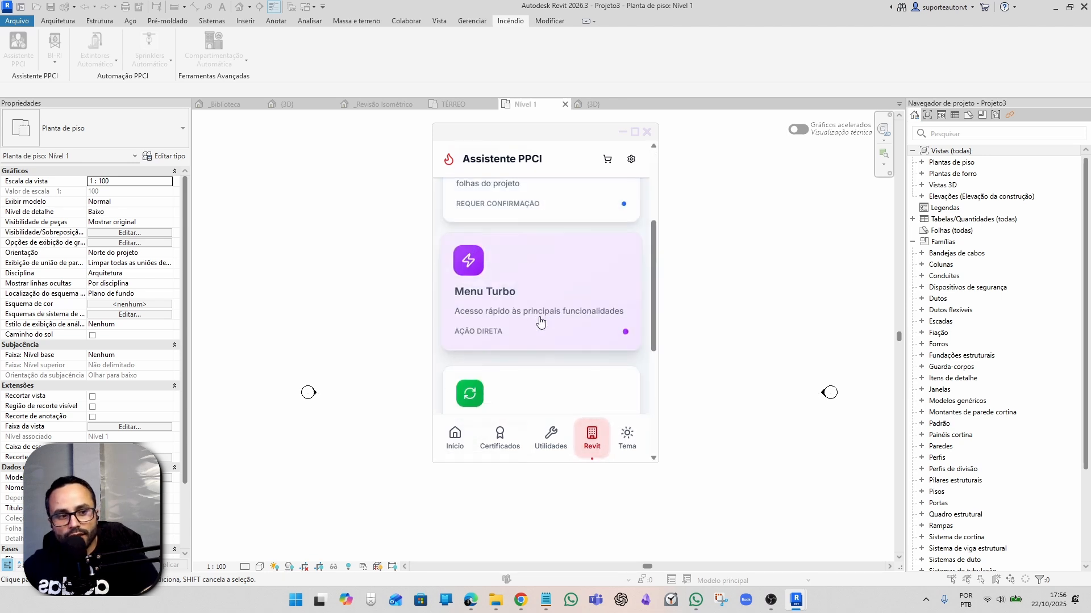
pyautogui.click(540, 323)
pyautogui.moveTo(584, 288)
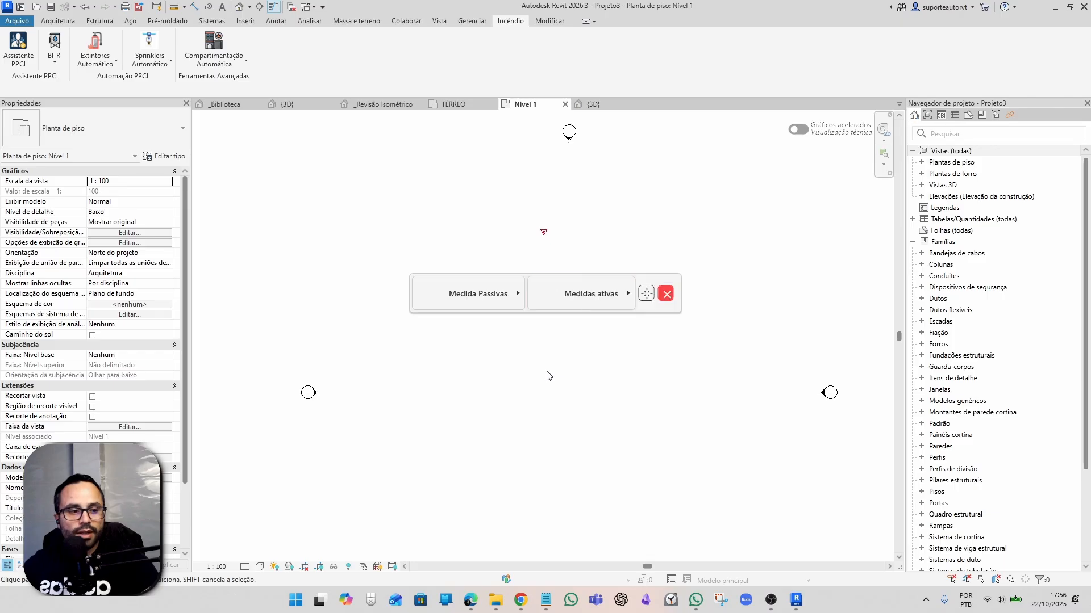
# Close the Menu Turbo bar and return to the {3D} view of Projeto1.
pyautogui.click(668, 300)
pyautogui.click(375, 104)
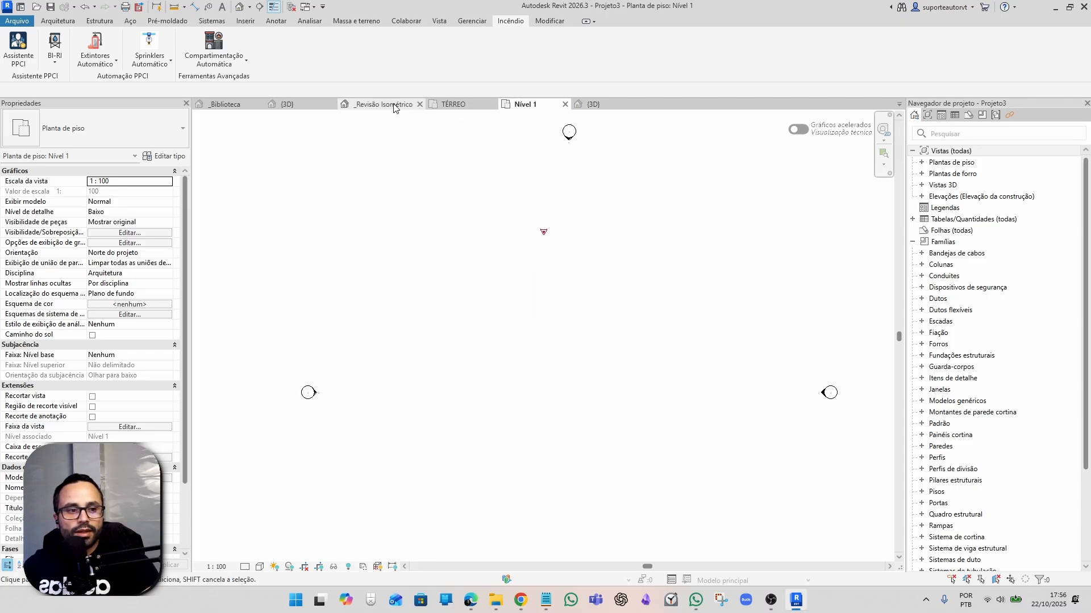
pyautogui.click(288, 104)
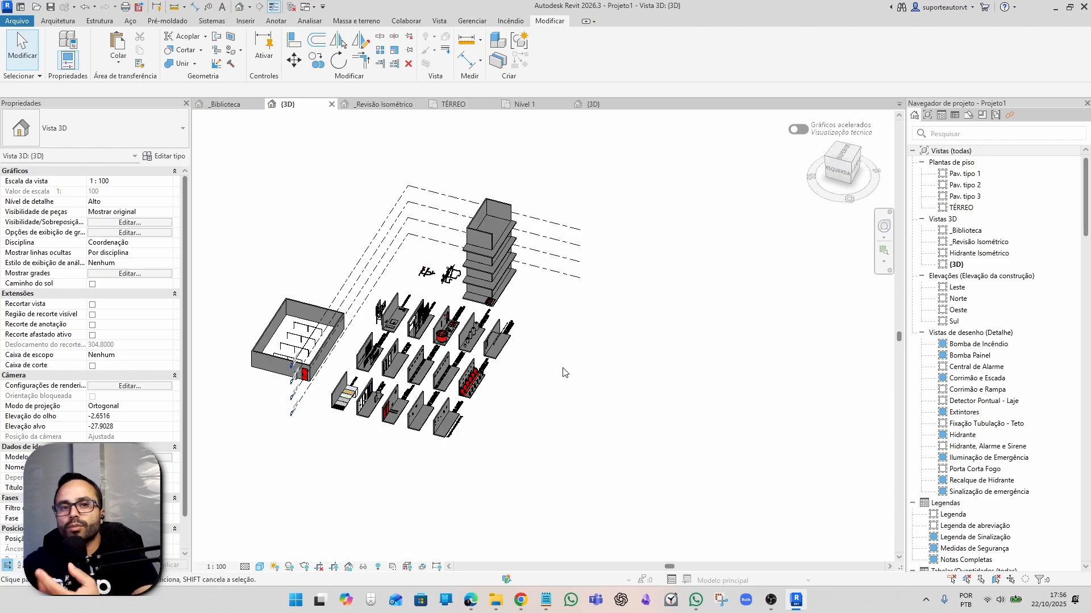